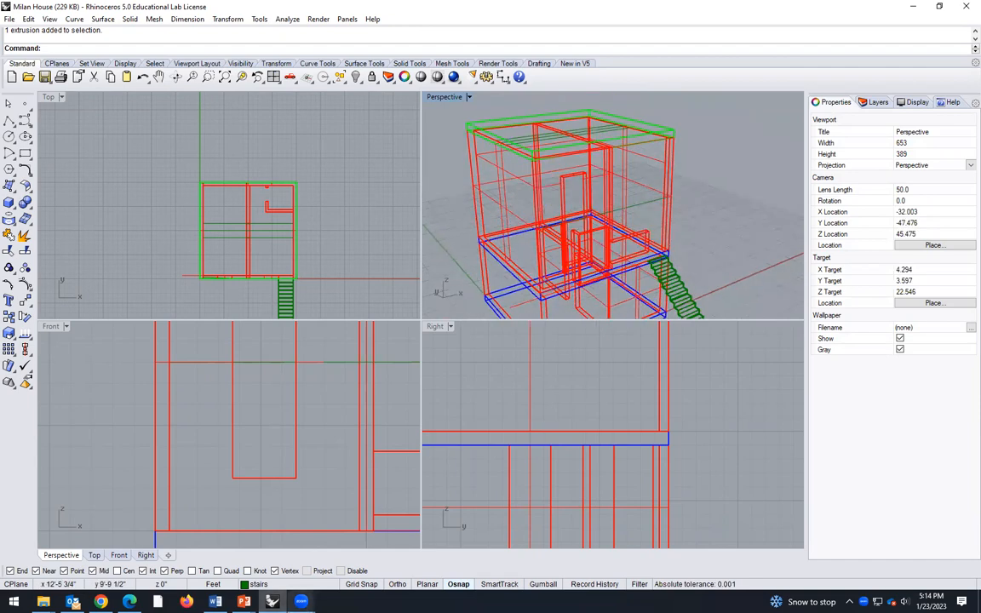
- Check the house floor plans on the PowerPoint slide, and return to the Rhino model
mouse_move(244, 602)
click(369, 544)
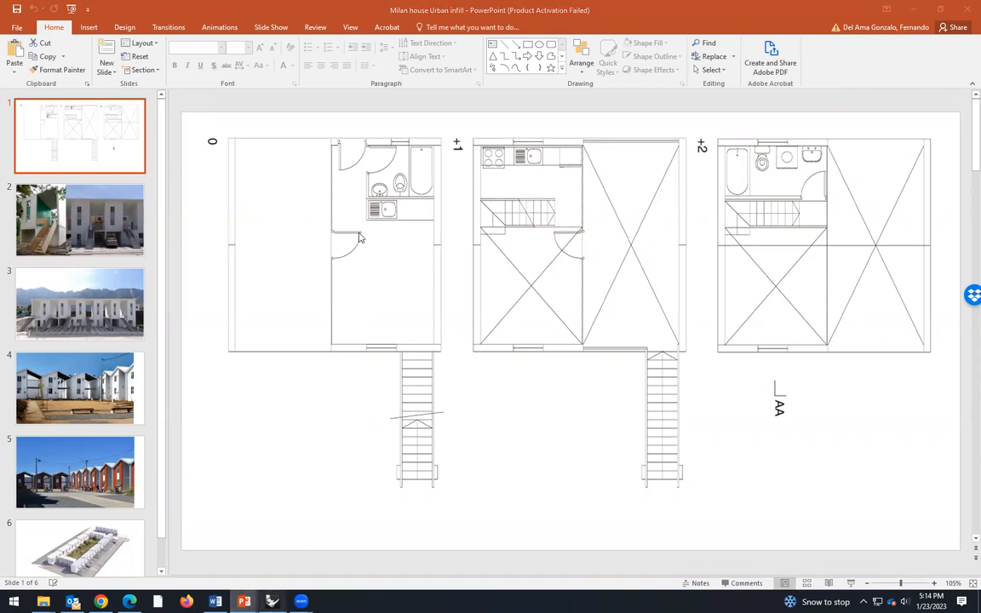
key(alt+Tab)
- Delete the green horizontal lines crossing the middle of the house plan in the Top view
right_drag(536, 267, 223, 261)
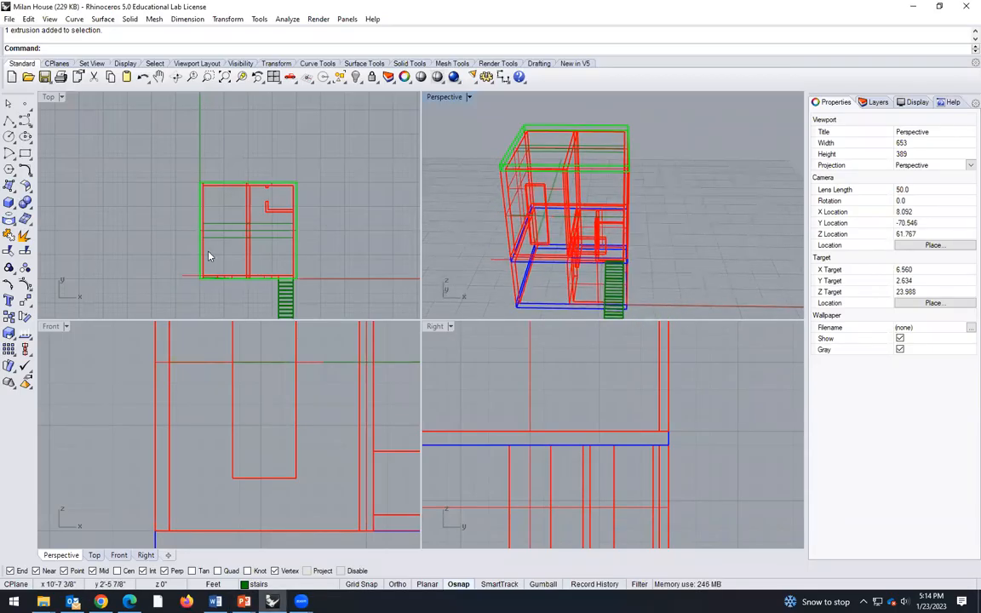
scroll(223, 247, up, 5)
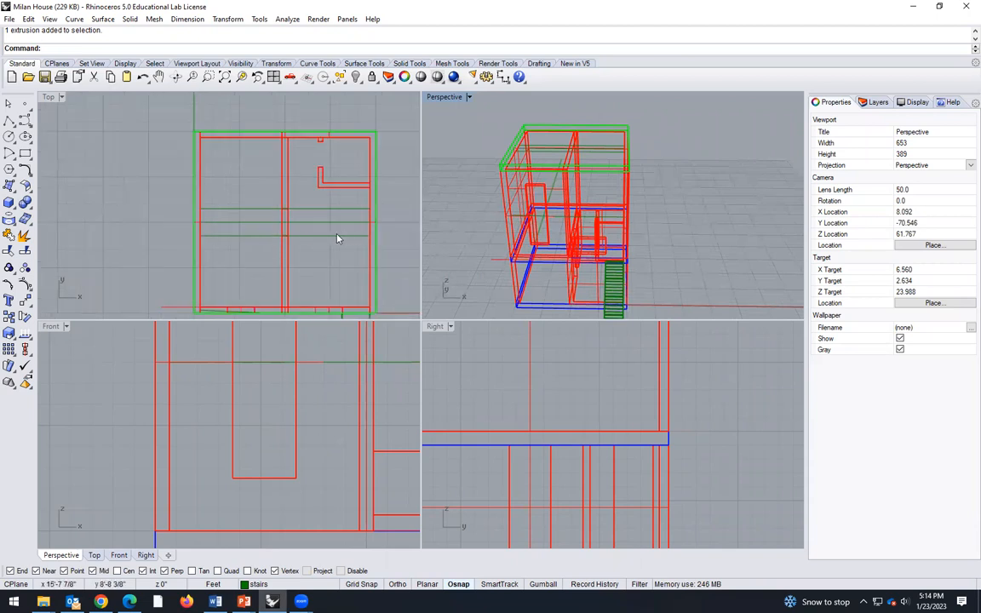
click(337, 235)
key(Delete)
click(332, 224)
key(Delete)
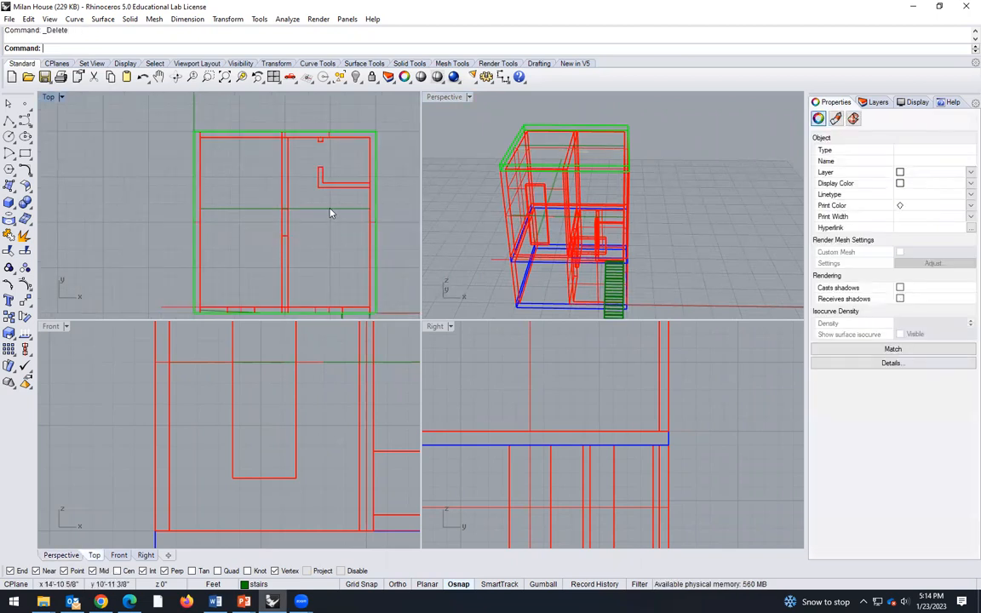
- Select the intermediate floor slab and examine it together with the walls from several sides
mouse_move(572, 238)
right_down()
mouse_move(512, 255)
mouse_move(697, 268)
mouse_move(545, 278)
mouse_move(560, 230)
right_up()
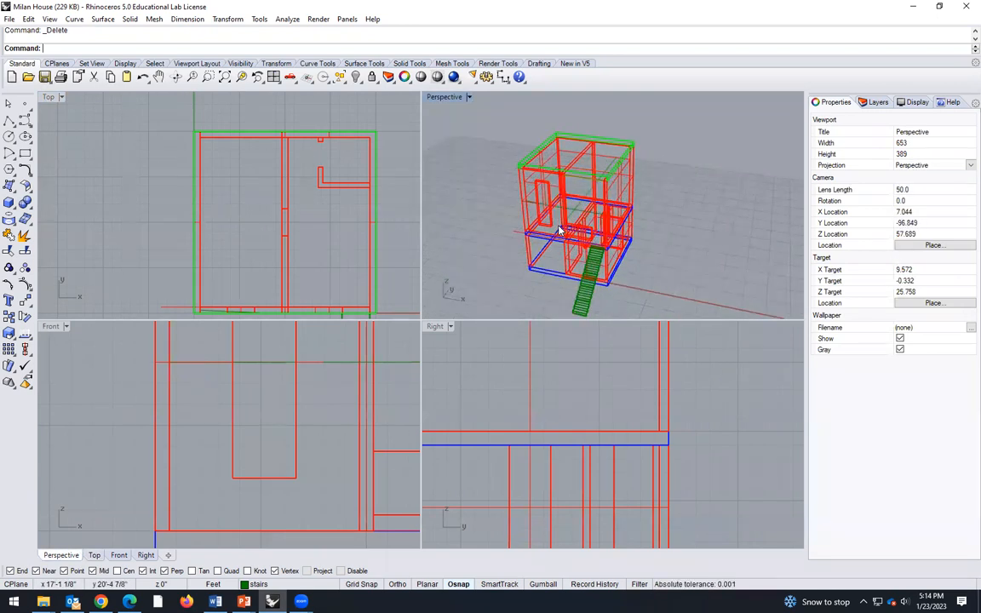
scroll(542, 241, up, 10)
click(541, 242)
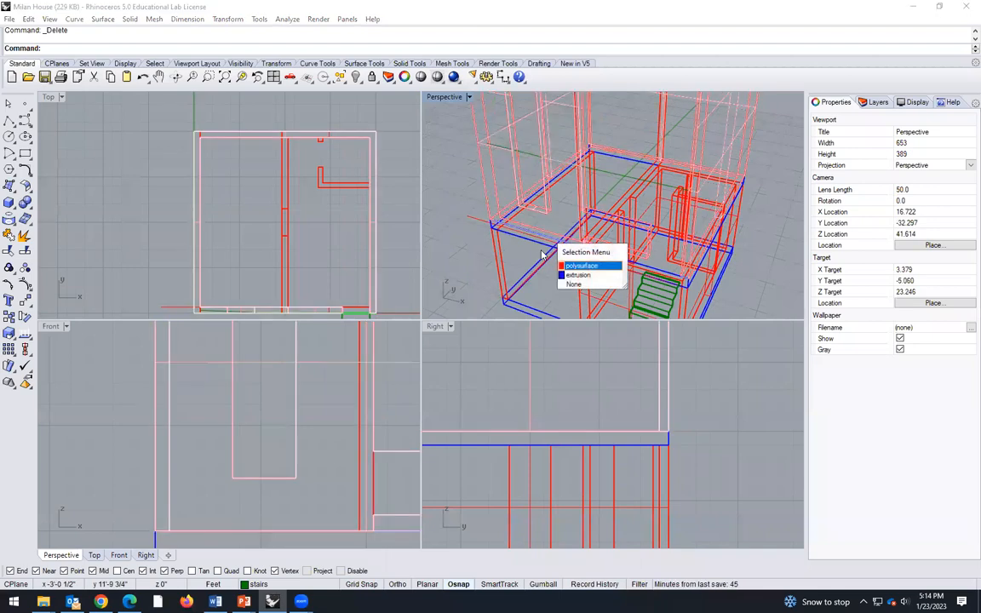
click(578, 275)
right_drag(577, 275, 613, 202)
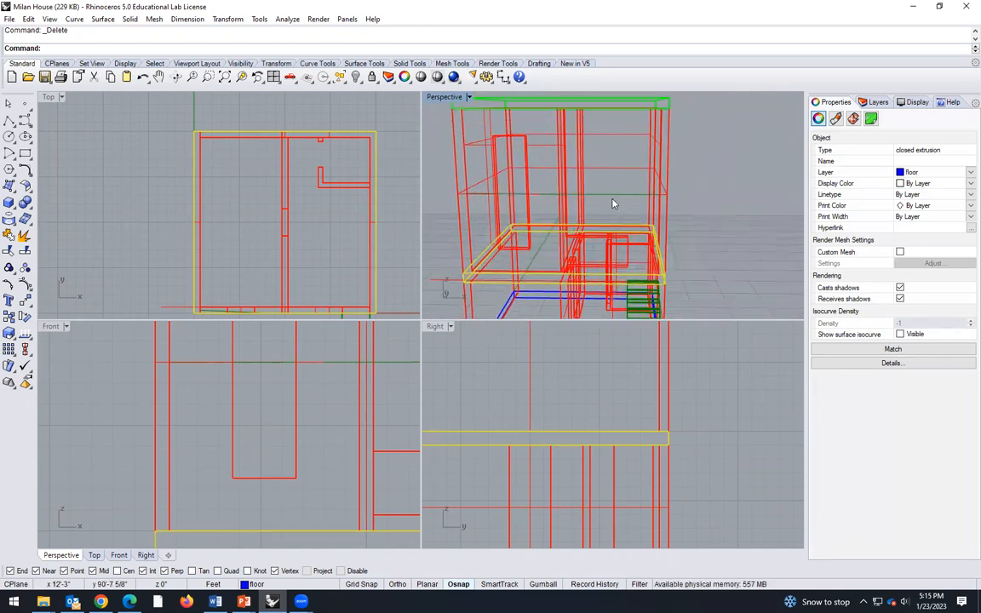
right_drag(699, 223, 628, 206)
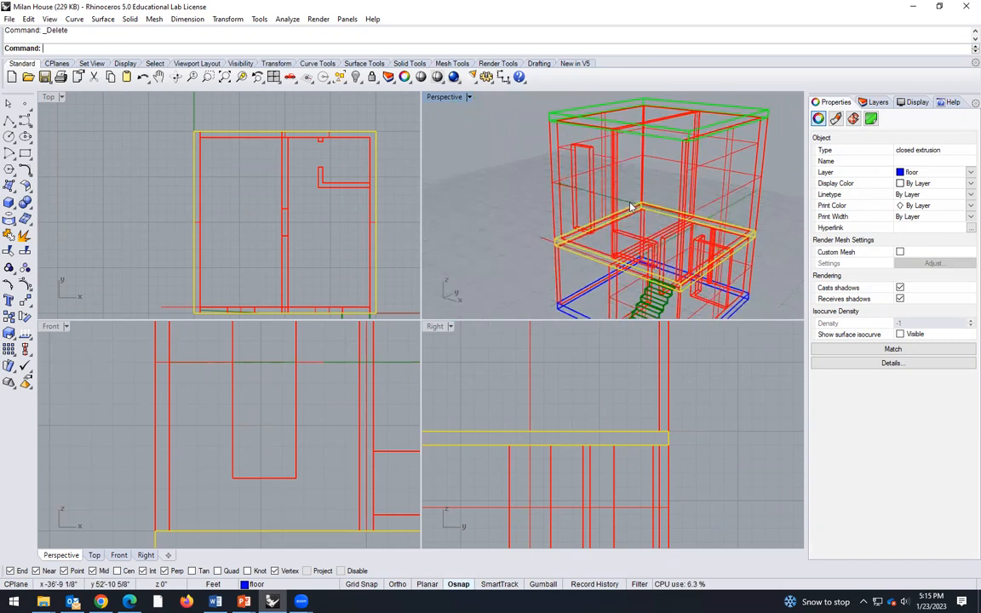
scroll(224, 455, down, 4)
scroll(282, 386, up, 2)
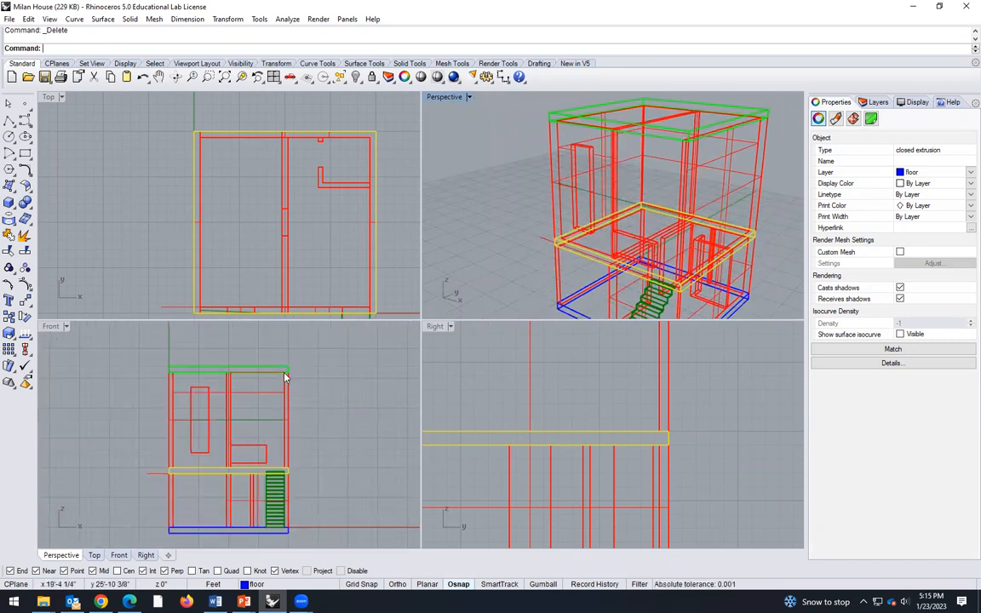
- Place an aligned dimension for the upper storey's wall height, outside the house in the Front view
click(290, 423)
click(311, 433)
scroll(273, 413, up, 2)
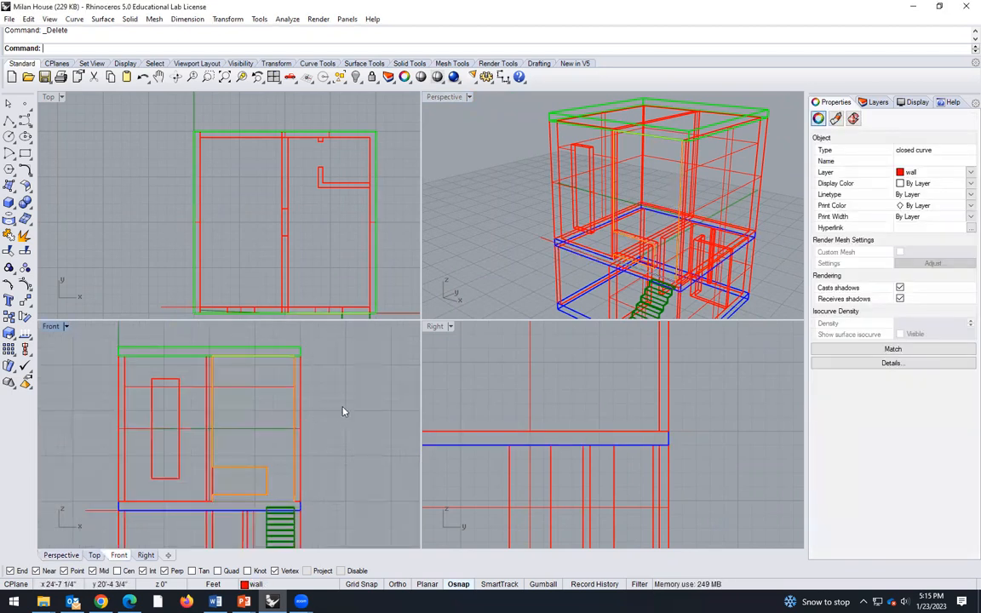
key(Escape)
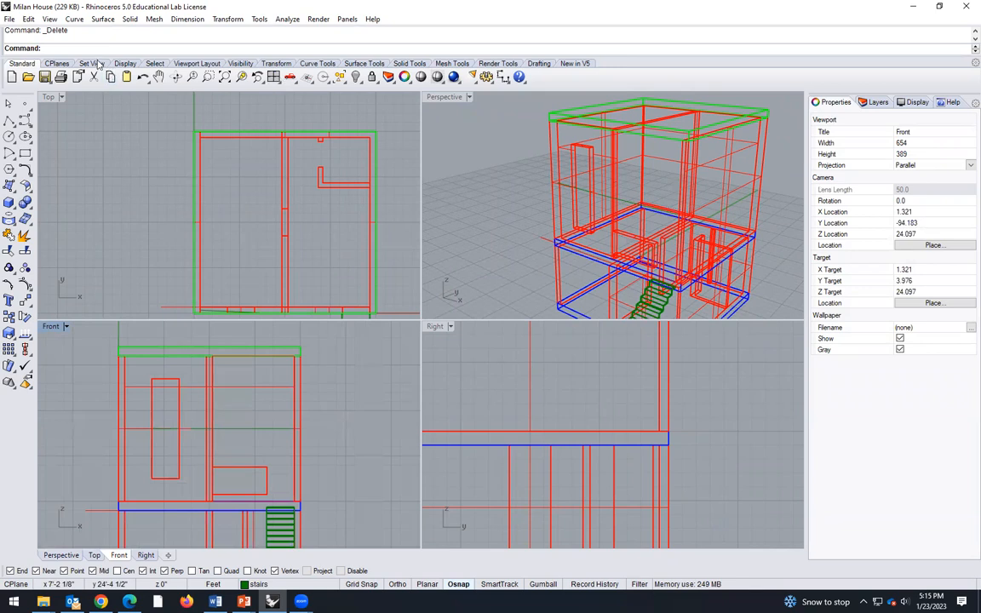
click(187, 19)
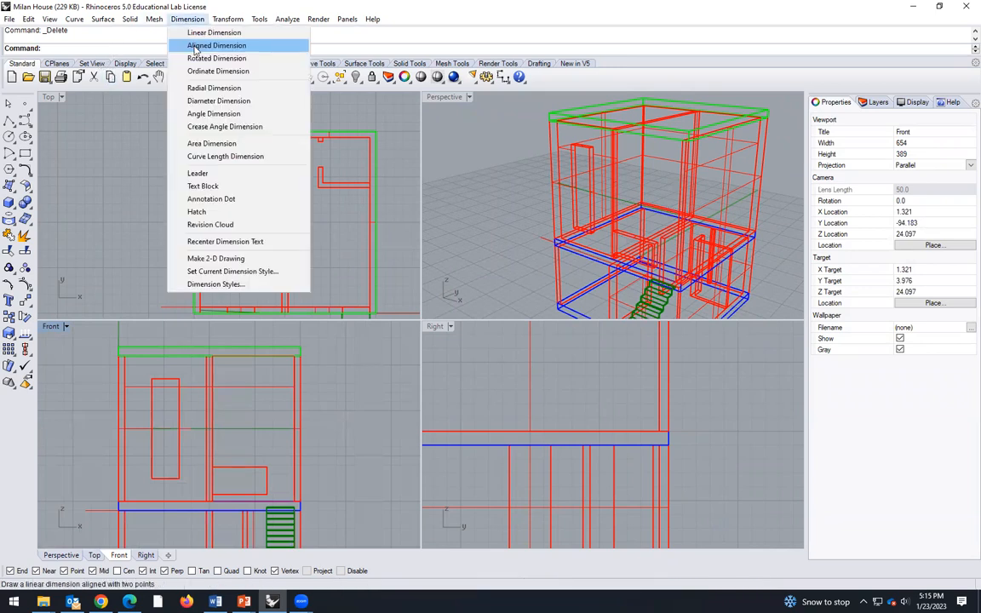
click(194, 47)
click(124, 356)
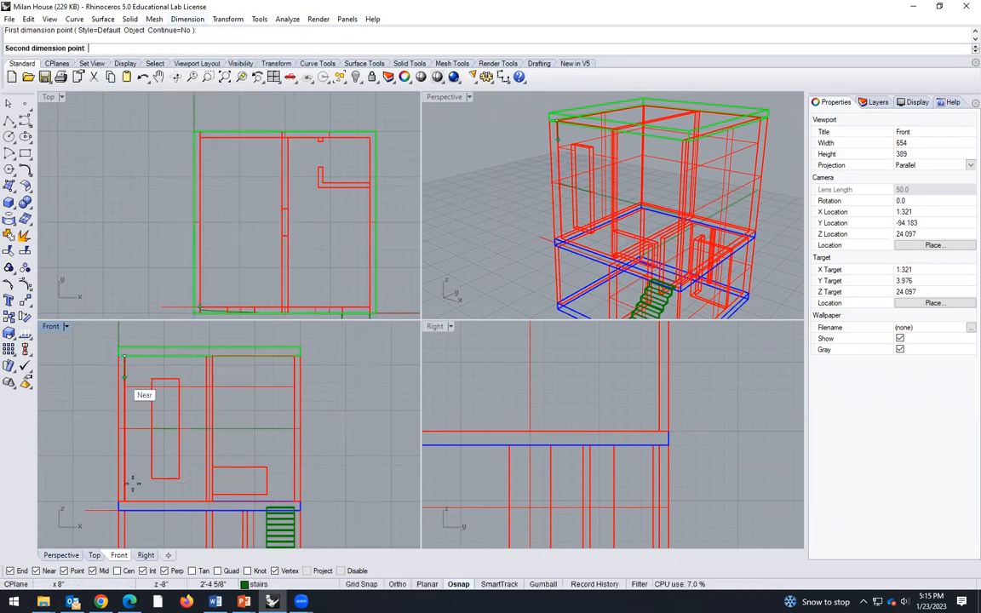
click(126, 506)
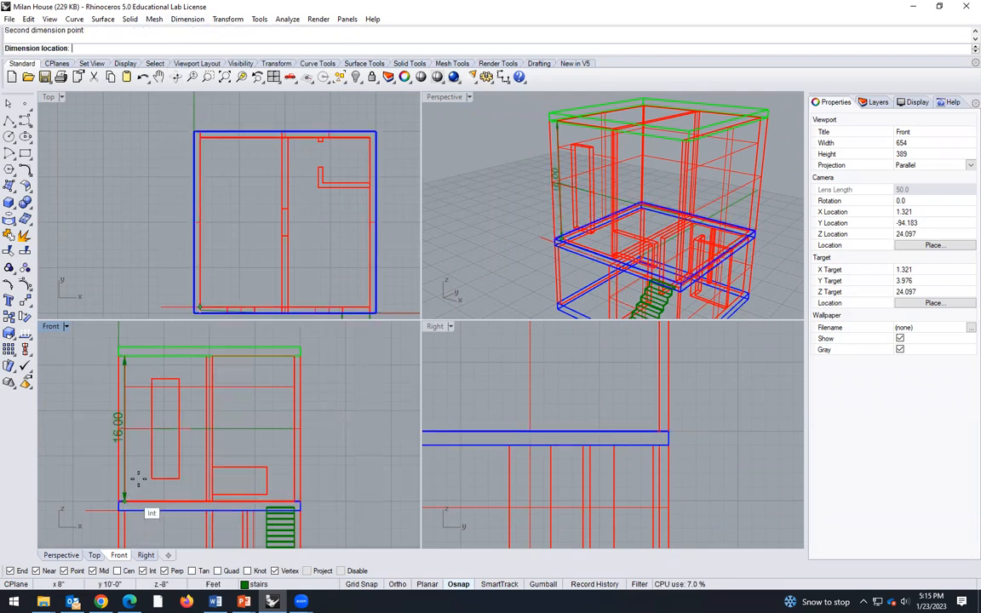
click(89, 438)
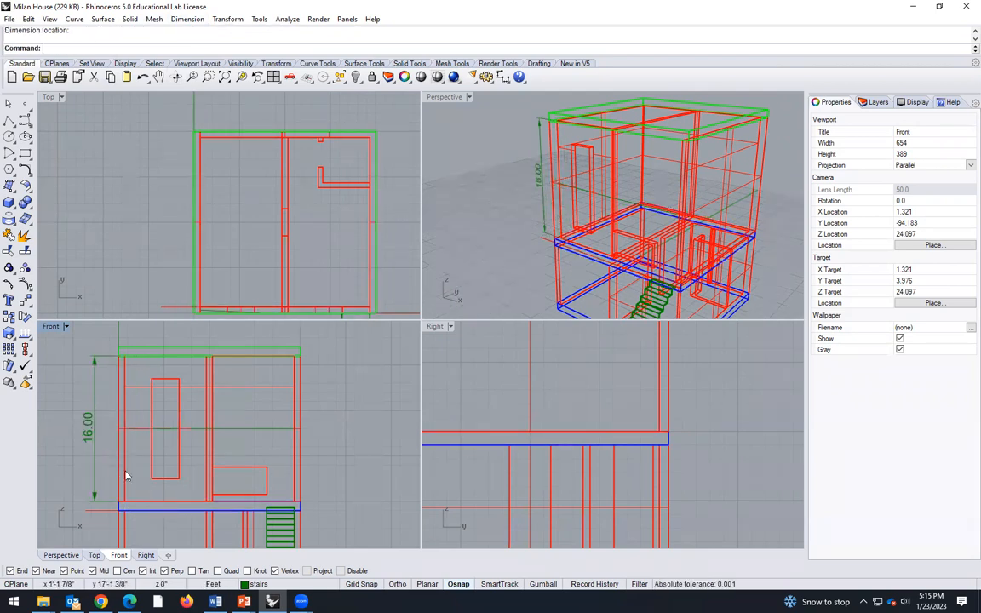
scroll(126, 476, down, 1)
scroll(149, 444, down, 1)
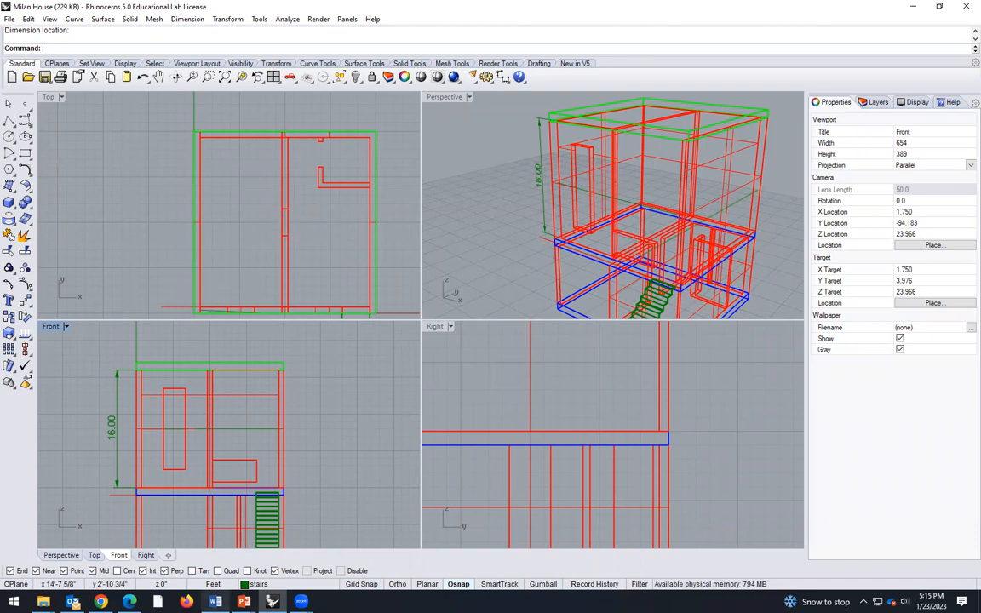
- Consult the three level plans in PowerPoint, and switch back to the Rhino model
mouse_move(244, 601)
click(363, 558)
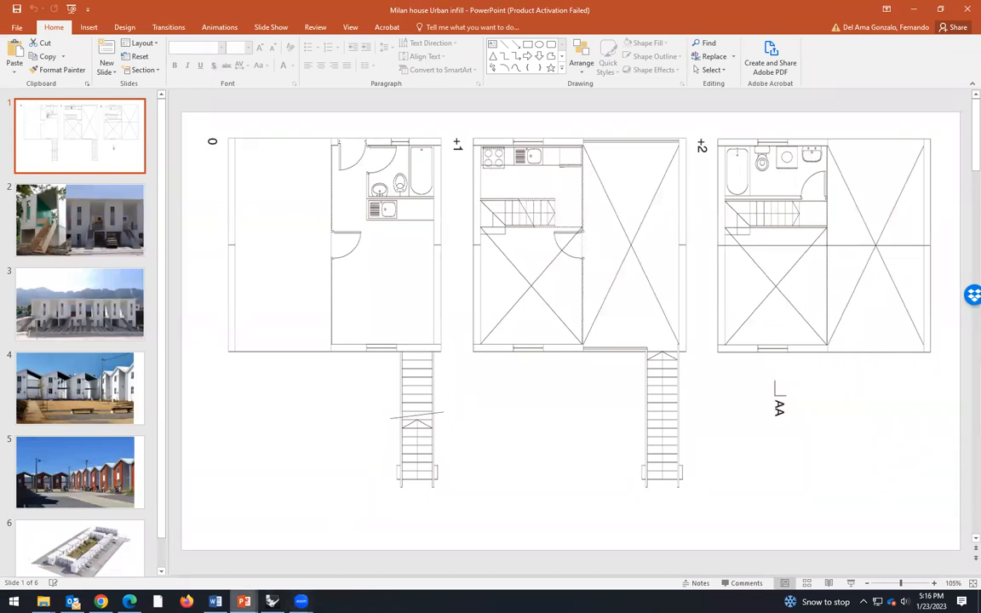
click(250, 596)
click(272, 601)
- Measure the opening in the central dividing wall in the Top view, without placing a dimension
scroll(296, 194, up, 3)
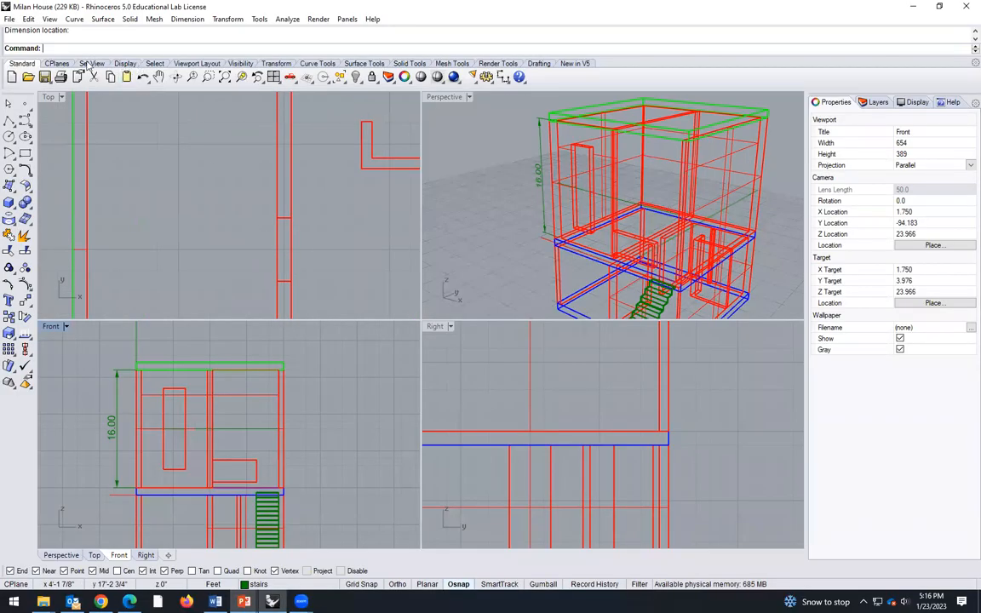
click(183, 19)
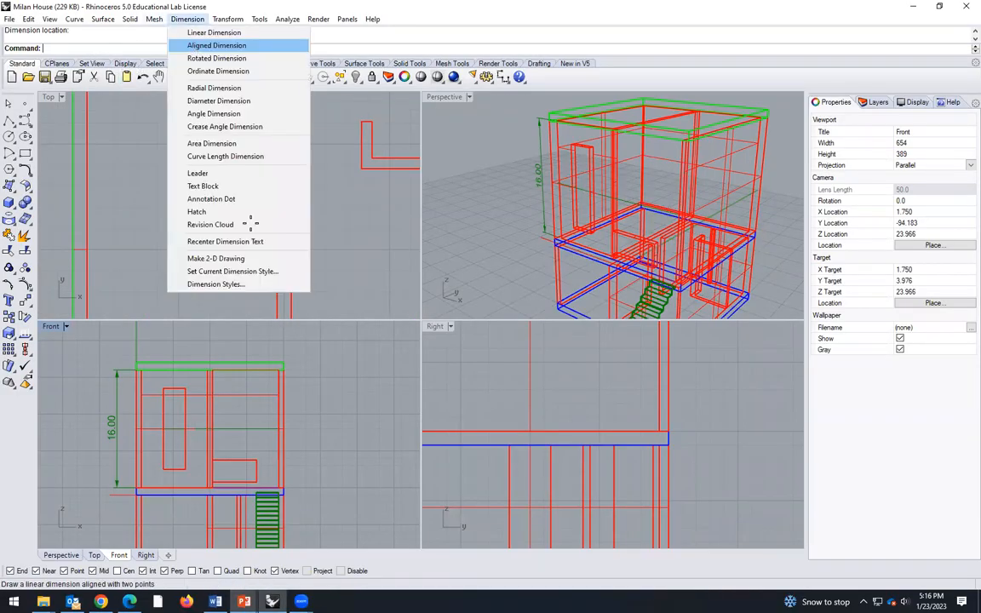
click(193, 46)
click(275, 218)
click(274, 280)
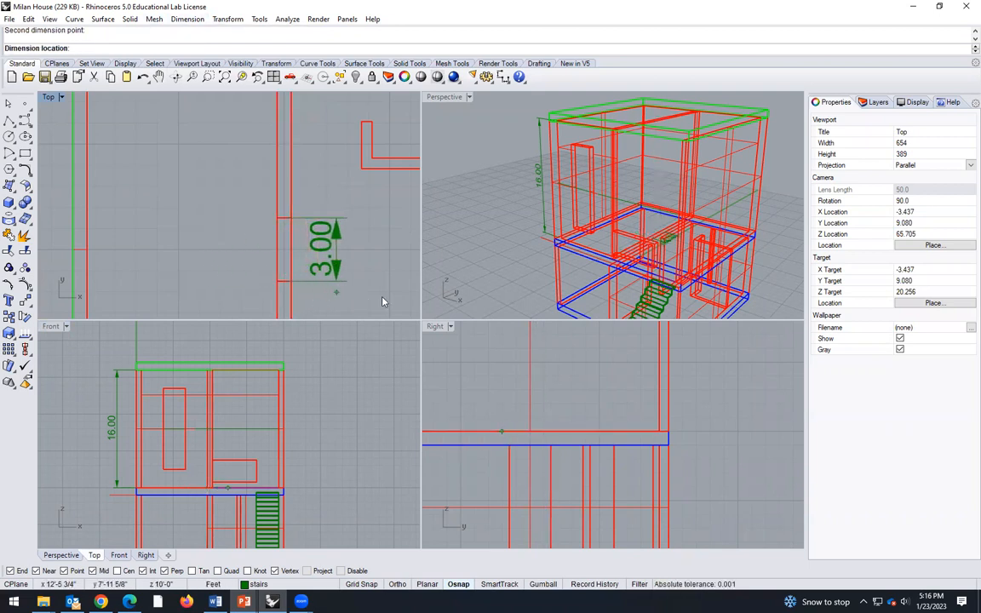
key(Escape)
- Measure the width of the ground-floor opening in the central wall in the Perspective view, without placing a dimension
scroll(521, 311, down, 4)
right_drag(612, 302, 679, 274)
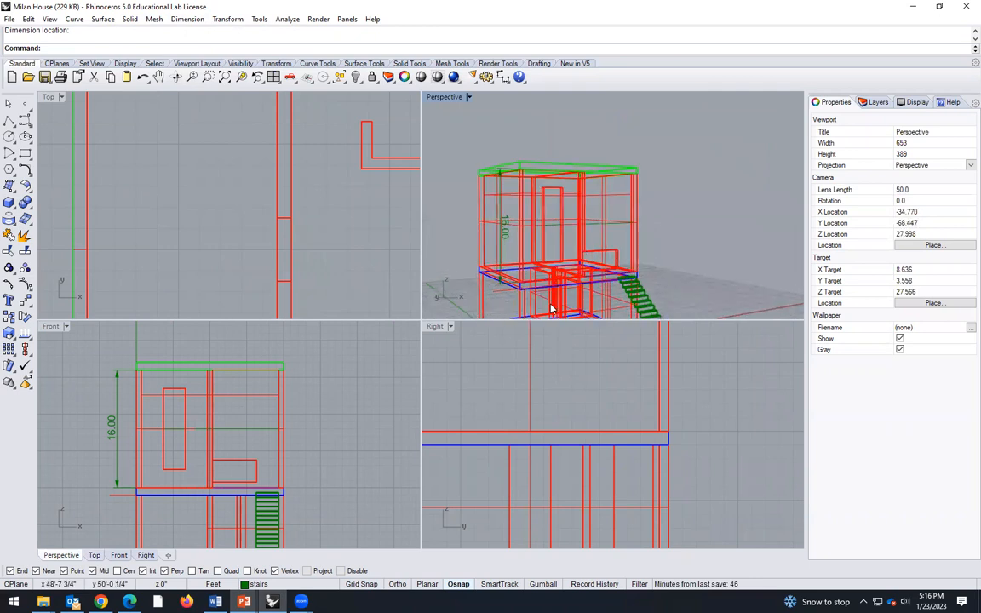
scroll(571, 209, down, 6)
right_drag(534, 274, 552, 291)
scroll(561, 257, up, 10)
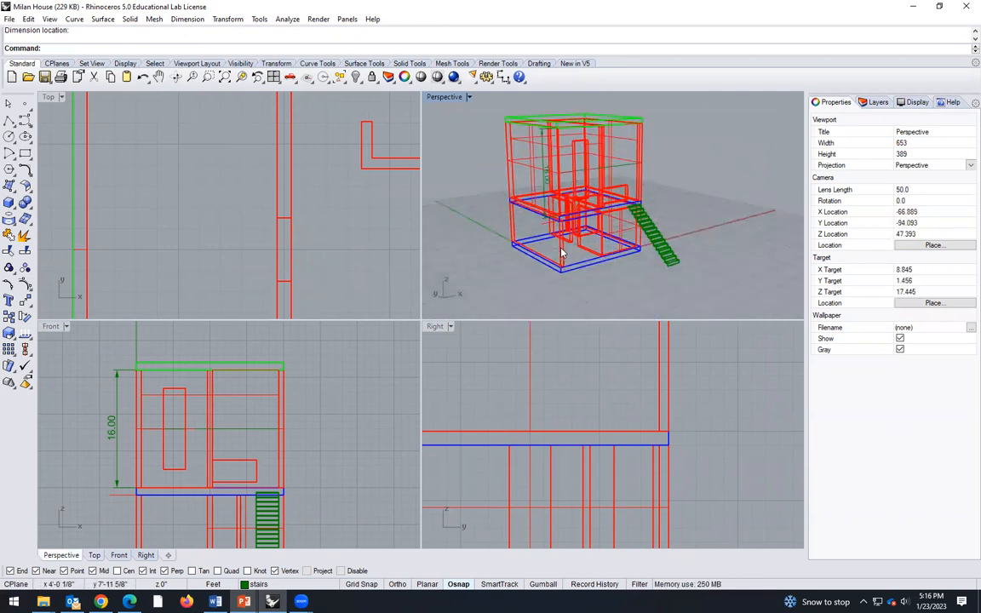
mouse_move(598, 241)
right_down()
mouse_move(635, 229)
mouse_move(626, 256)
mouse_move(586, 241)
right_up()
scroll(593, 245, up, 12)
scroll(527, 227, down, 2)
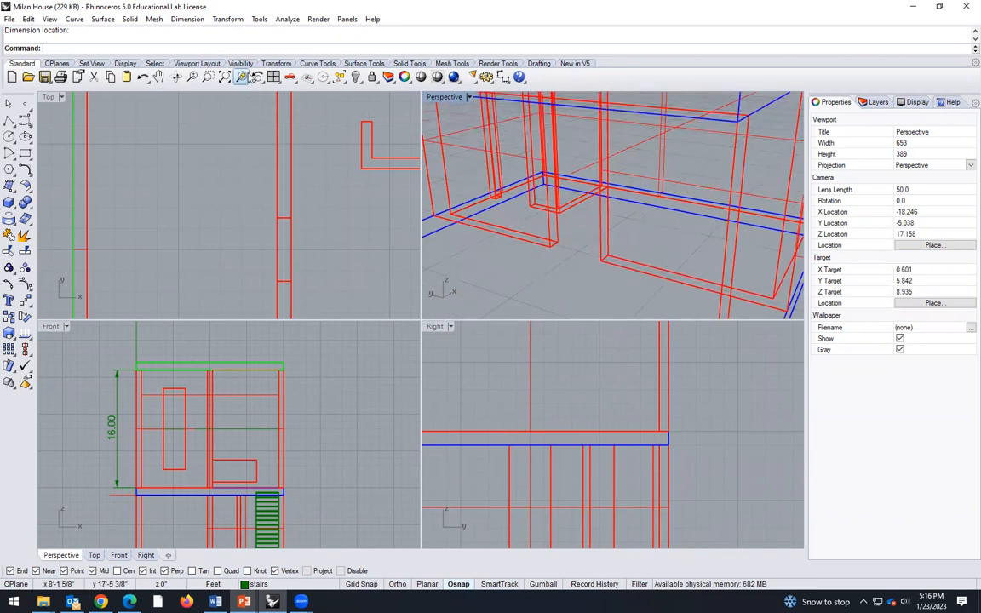
click(188, 19)
click(216, 45)
click(551, 248)
click(601, 261)
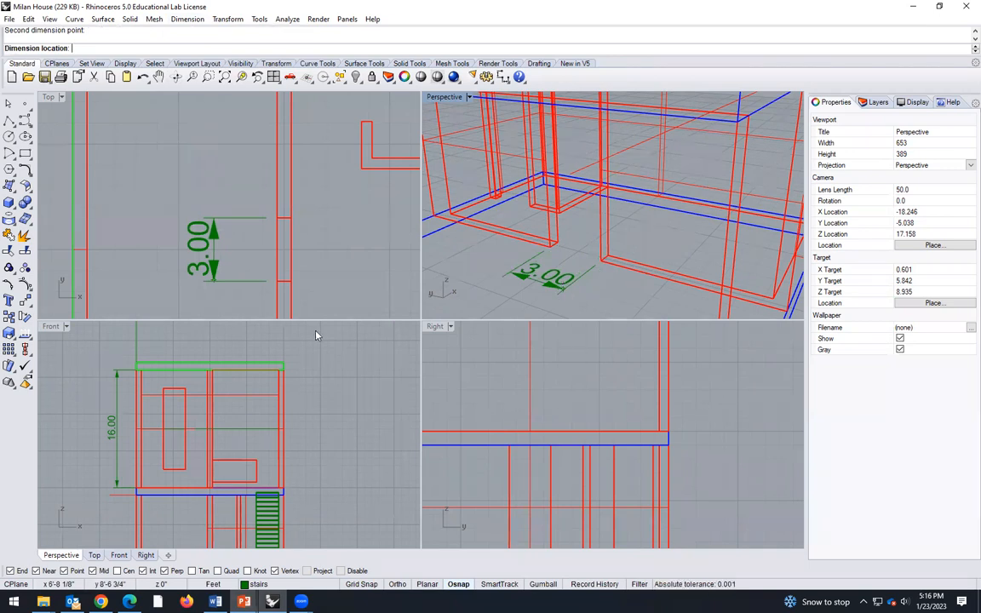
key(Escape)
- Inspect the intermediate floor slab and compare it with the floor plans in PowerPoint, ending back in Rhino
scroll(284, 328, down, 3)
scroll(280, 260, down, 4)
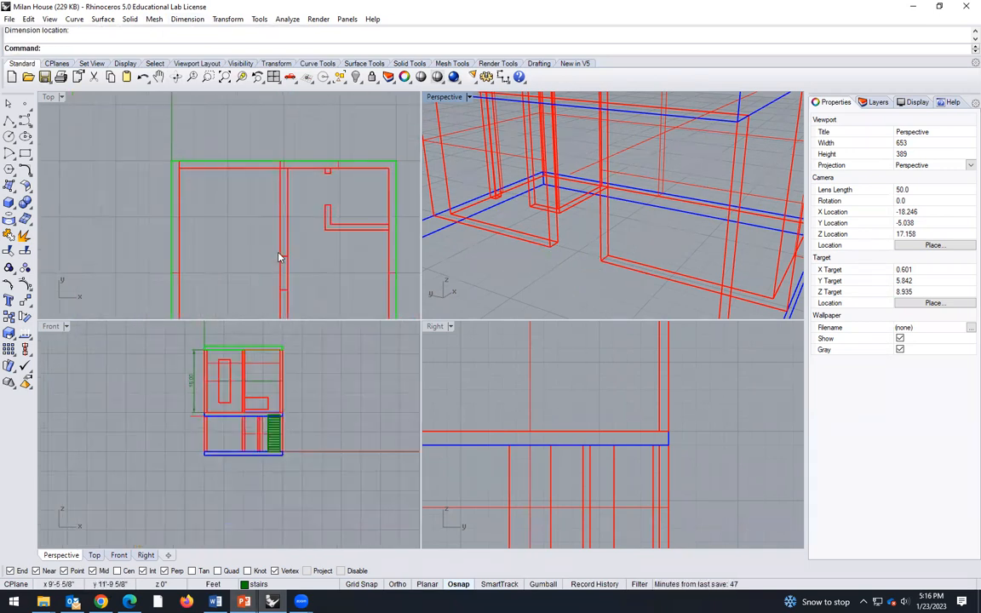
scroll(511, 244, down, 10)
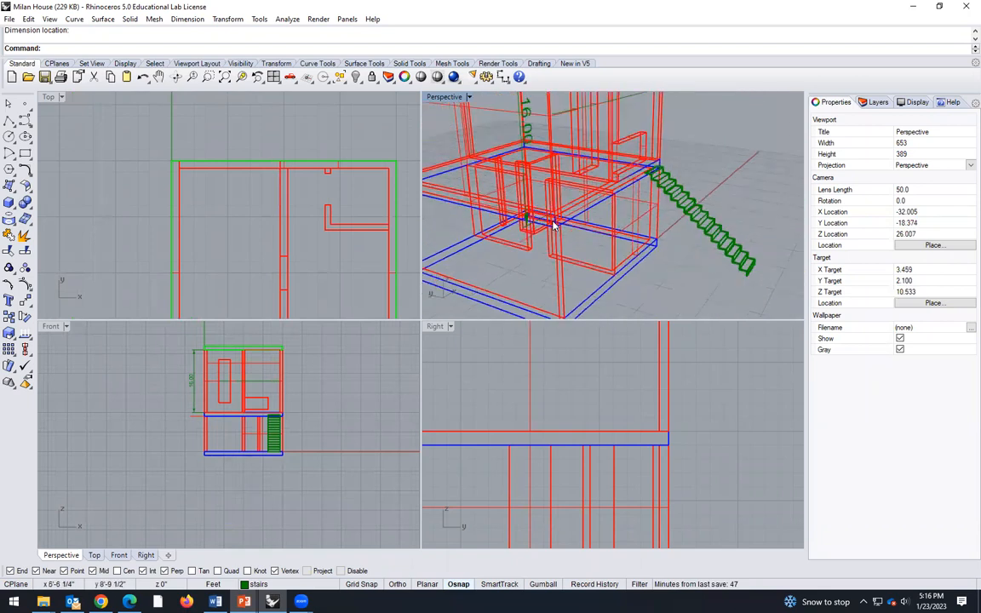
right_drag(511, 239, 528, 225)
click(528, 227)
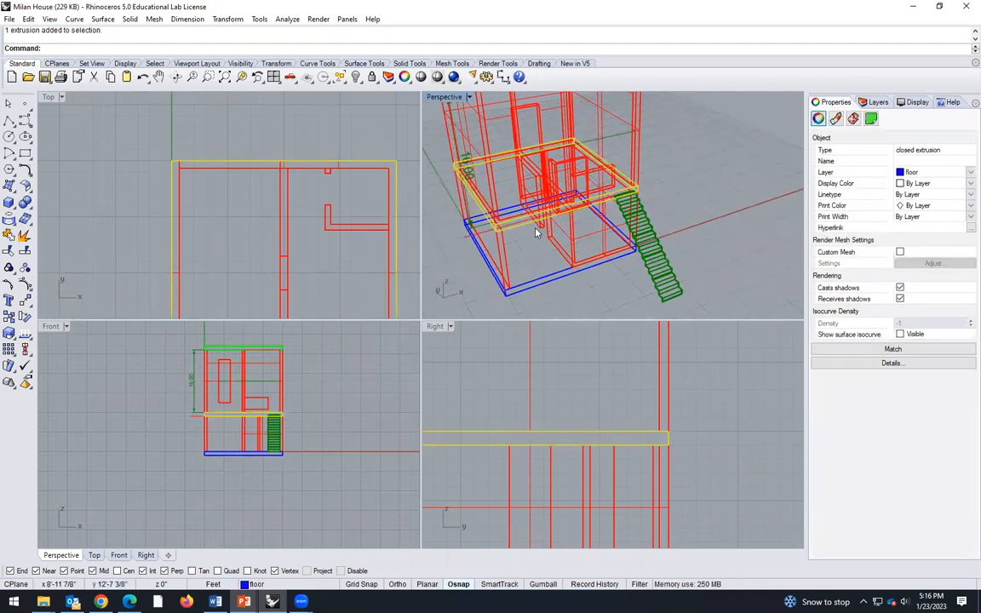
click(233, 264)
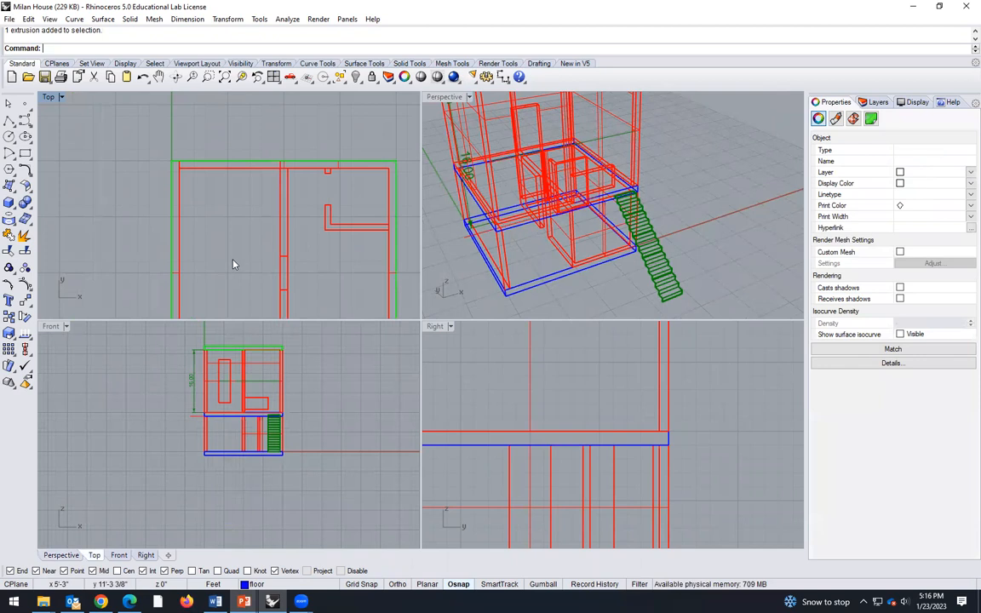
scroll(242, 256, up, 4)
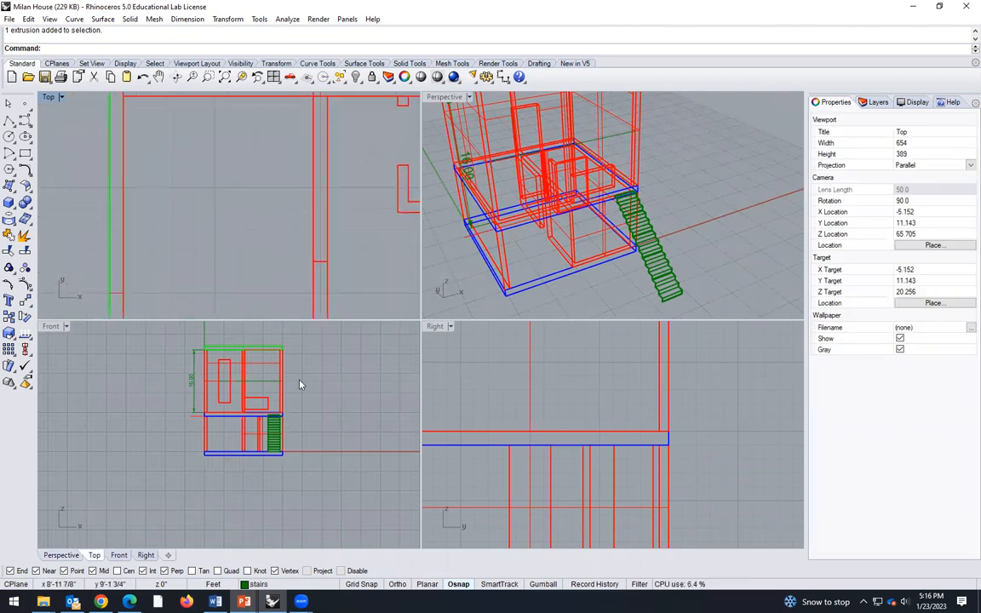
mouse_move(244, 601)
click(363, 536)
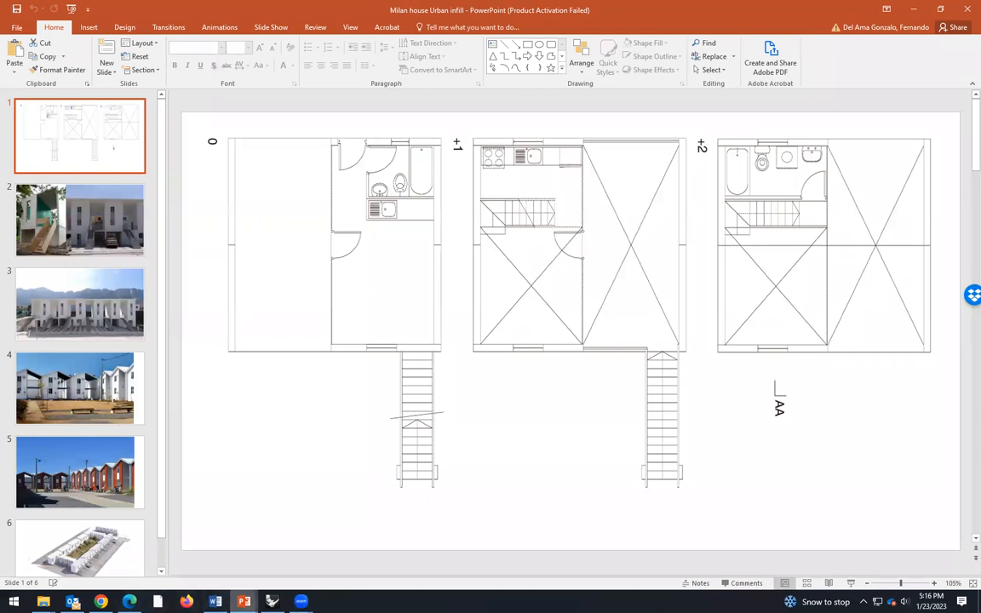
key(alt+Tab)
scroll(291, 248, down, 1)
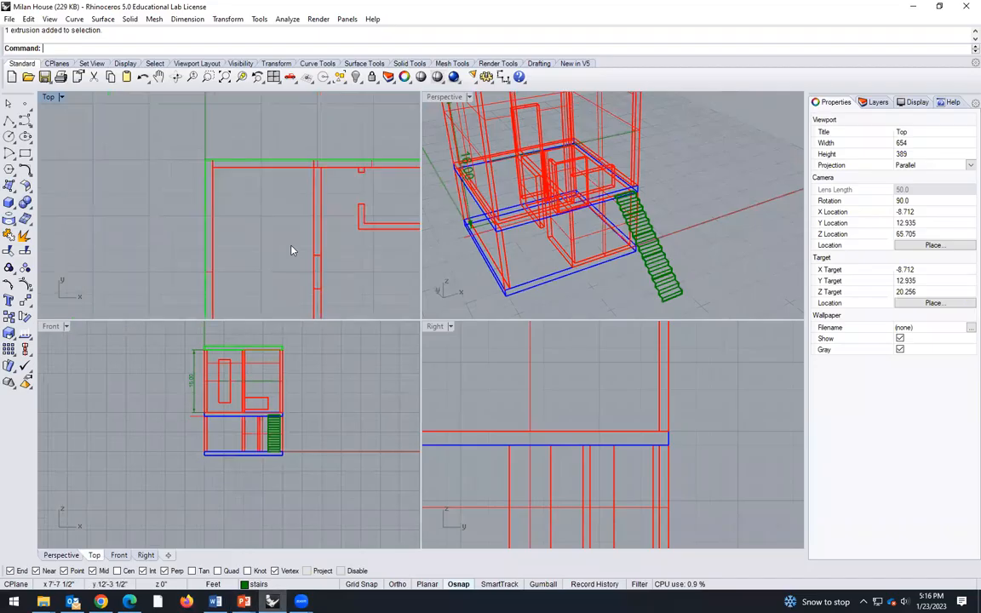
scroll(296, 263, down, 1)
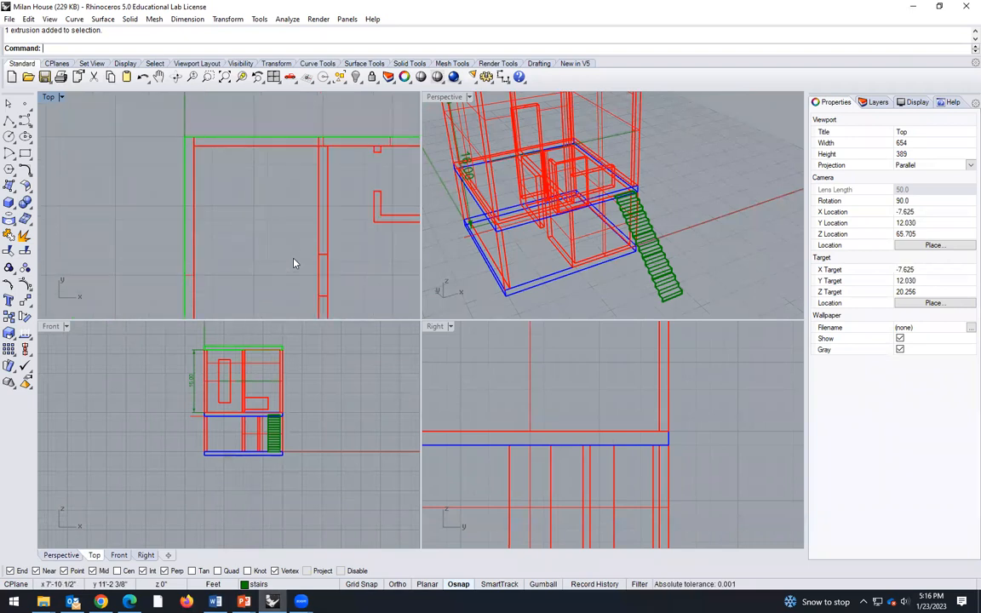
click(25, 154)
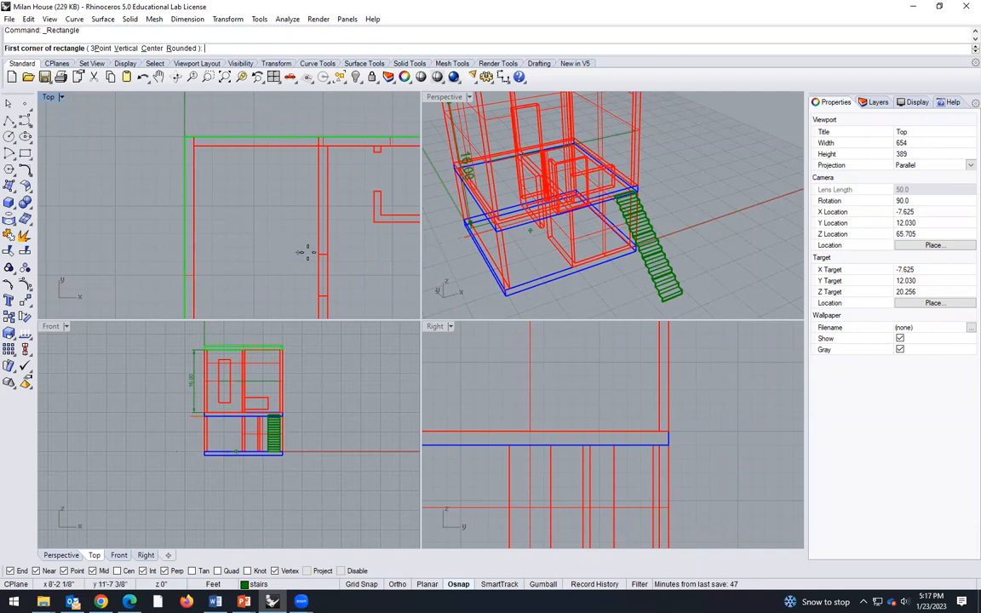
click(311, 253)
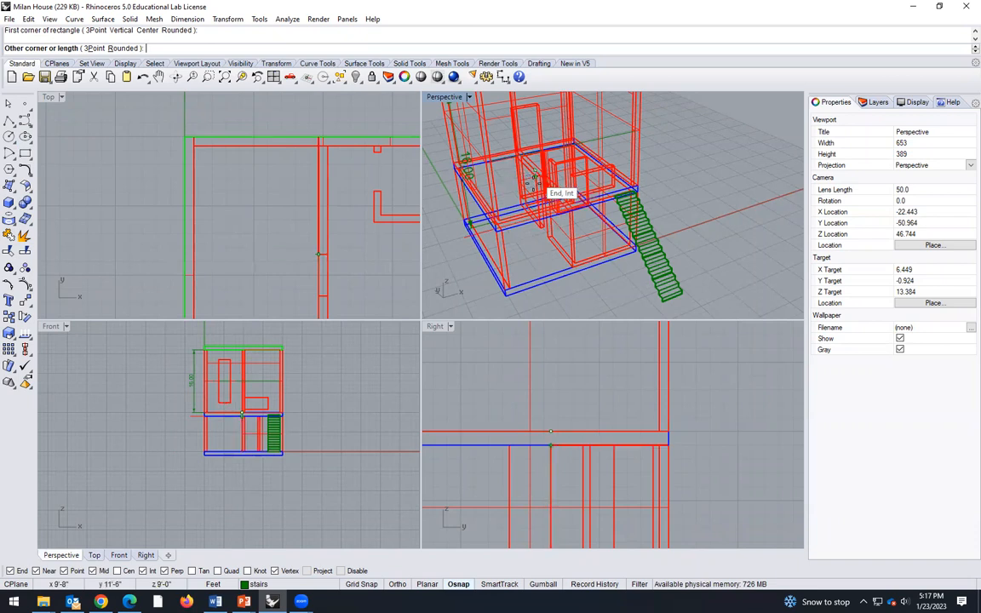
key(Escape)
scroll(507, 285, up, 5)
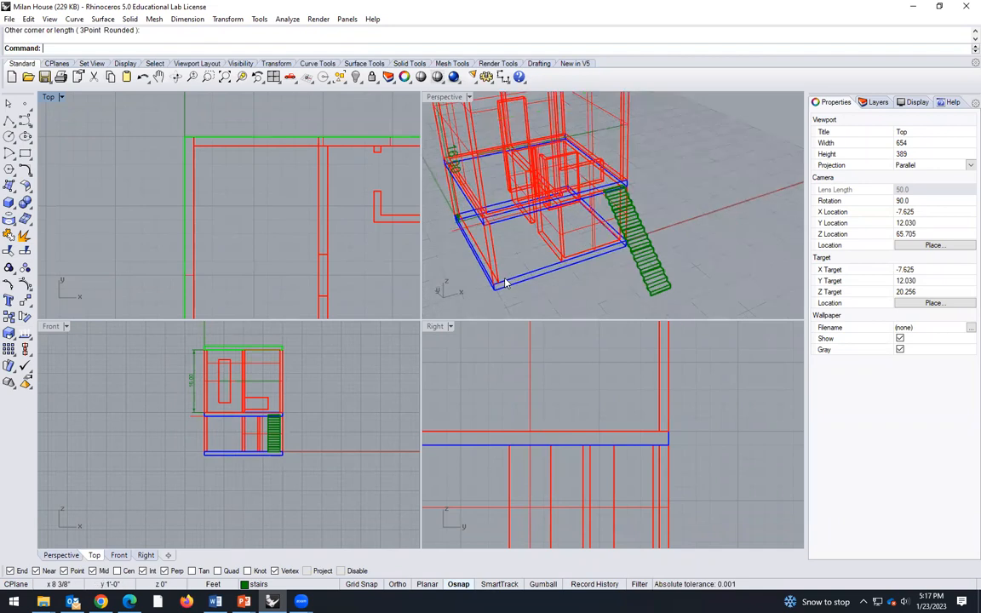
- Draw a 2.5 by 2.5 ft rectangle from the front corner of the ground-floor central wall in the Perspective view
right_click(566, 295)
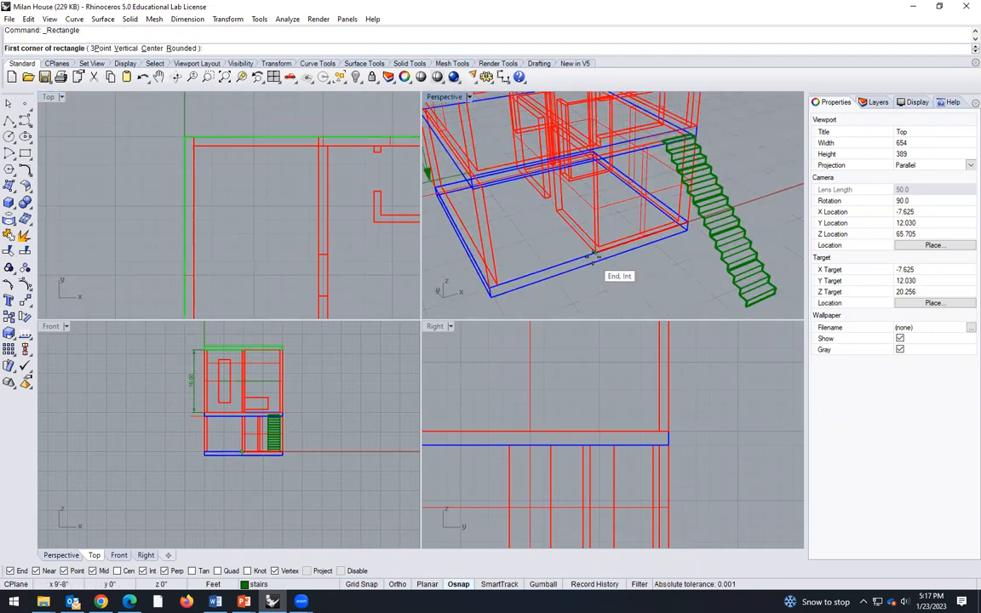
click(594, 253)
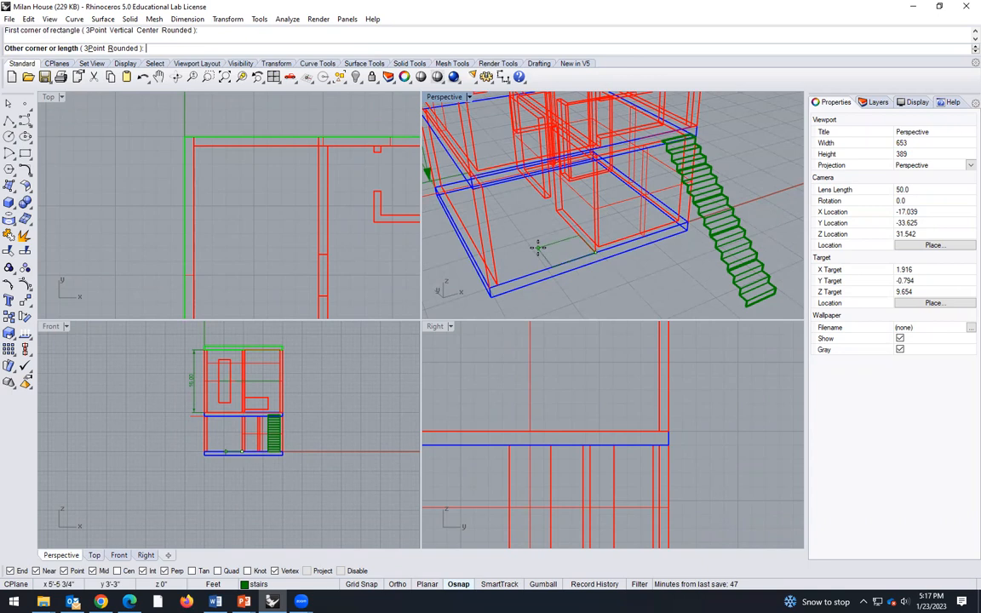
text(2.5)
key(Return)
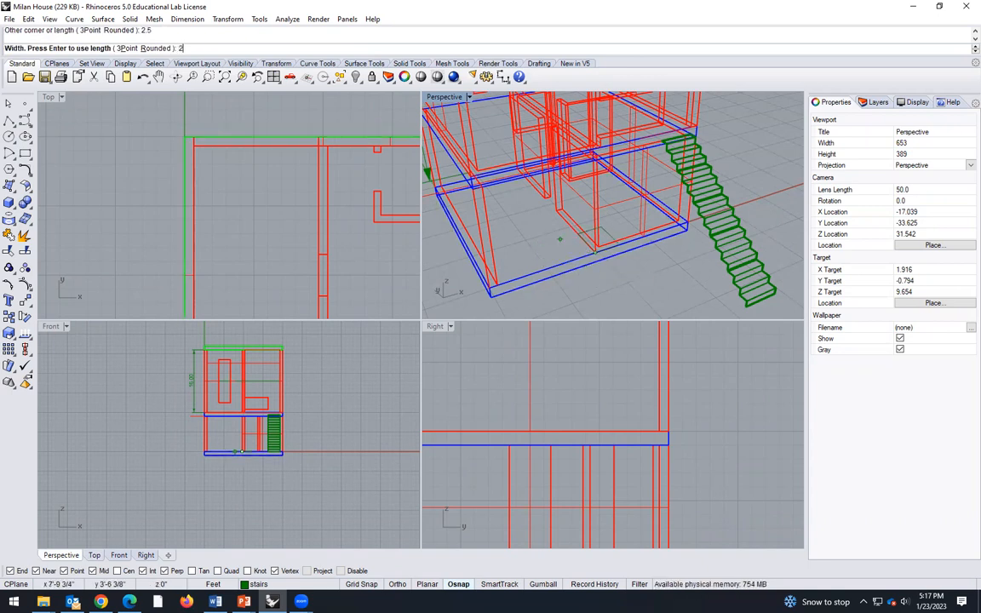
text(2)
key(Return)
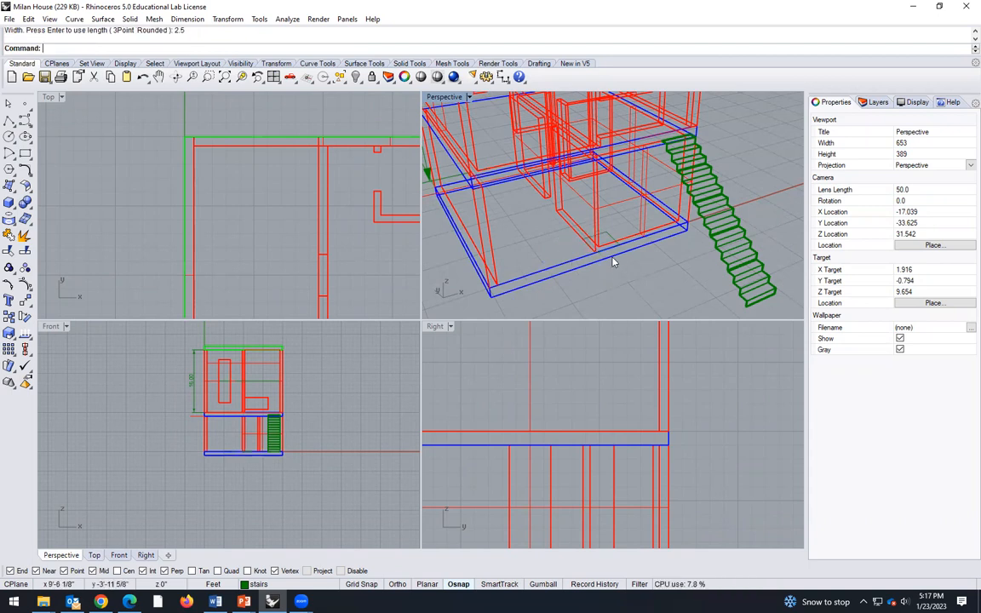
- Move the square by its corner from the front wall corner to the end of the rear central wall section, beside the opening
scroll(617, 247, up, 3)
click(613, 228)
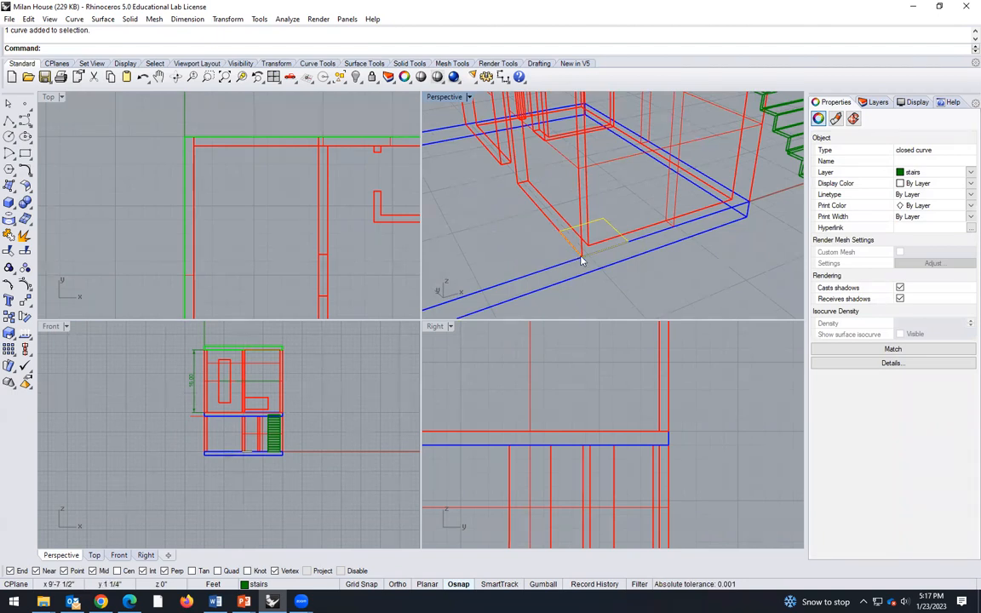
scroll(542, 236, down, 2)
scroll(508, 170, up, 4)
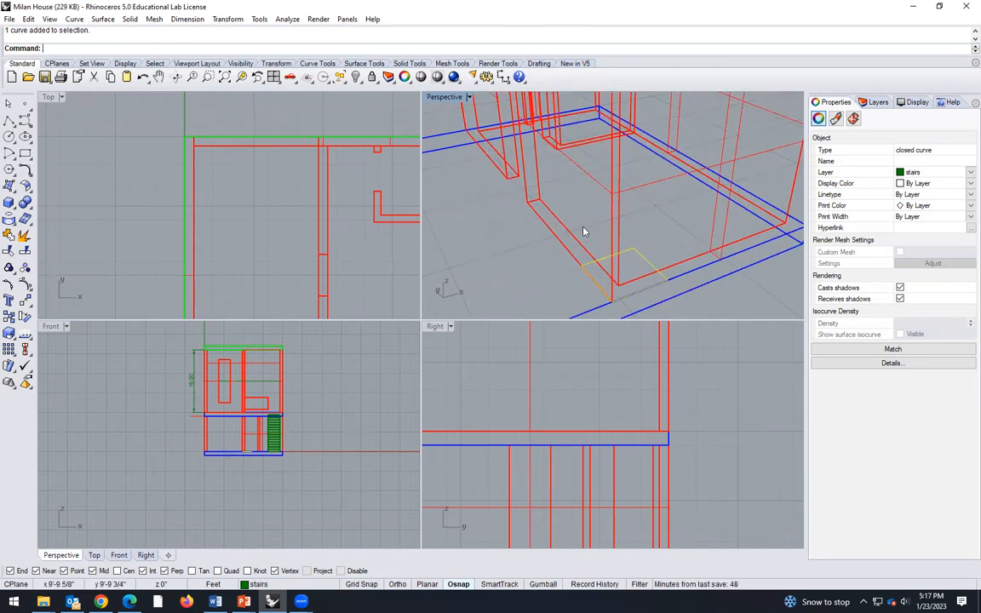
text(m)
key(Return)
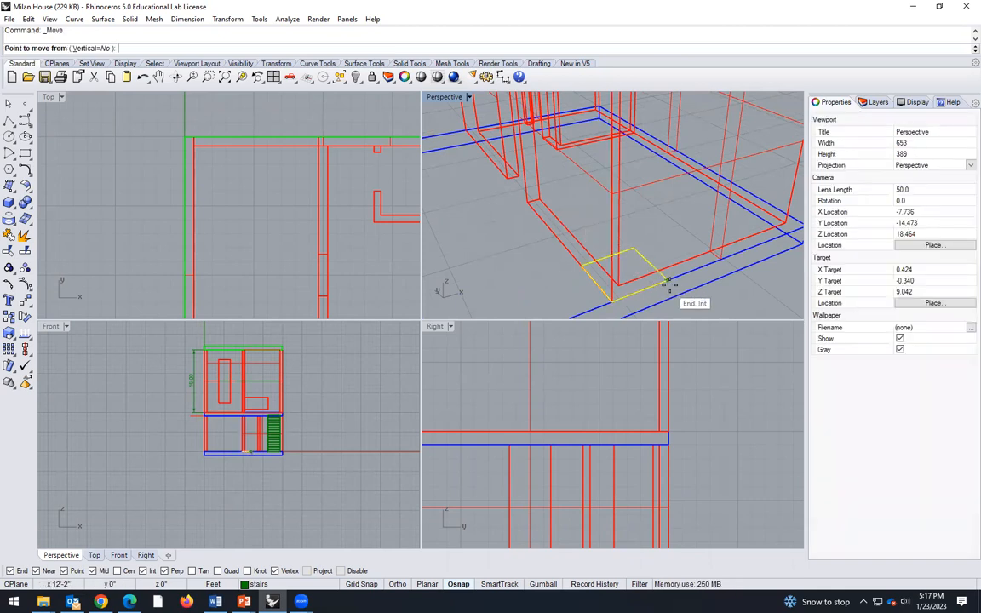
click(668, 279)
click(506, 181)
scroll(457, 252, down, 2)
scroll(534, 260, up, 2)
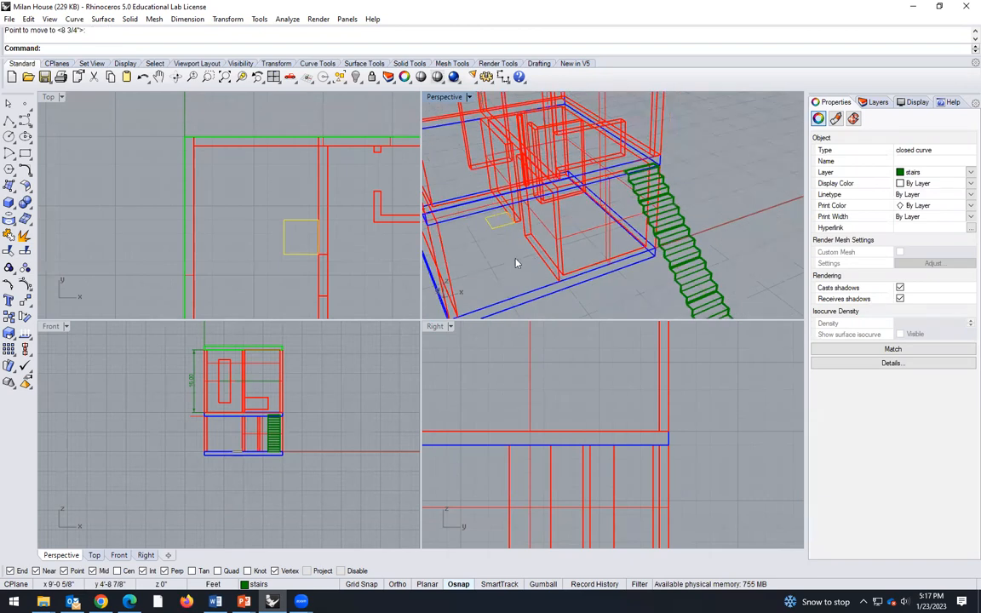
scroll(515, 256, down, 2)
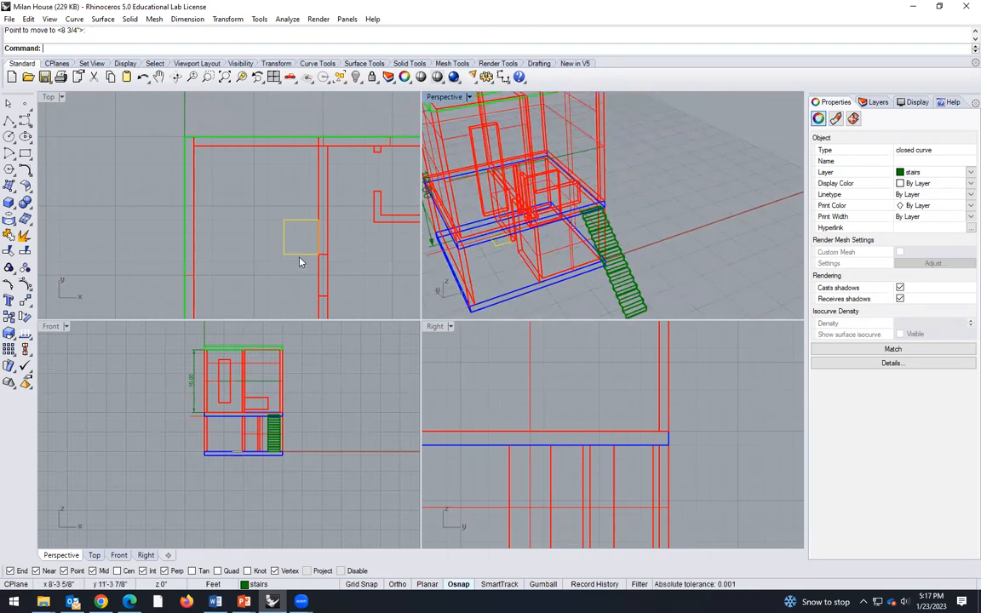
right_drag(501, 281, 503, 298)
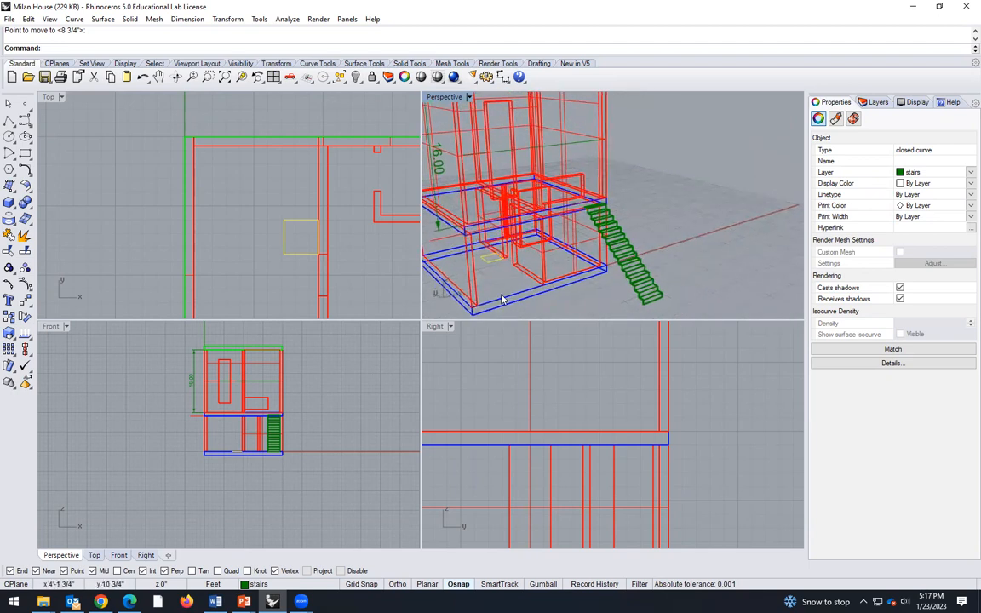
scroll(507, 299, up, 5)
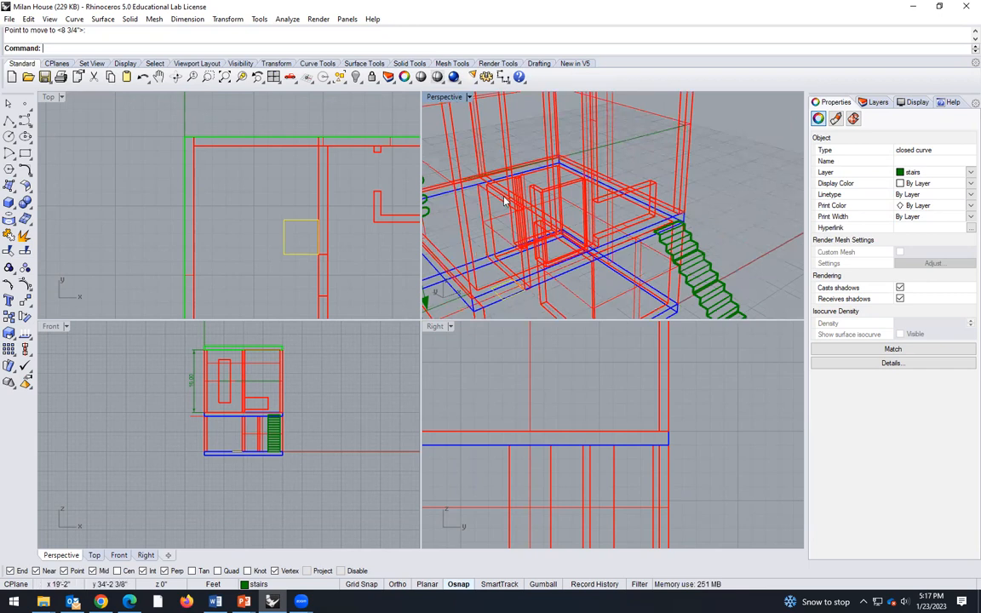
scroll(504, 200, down, 5)
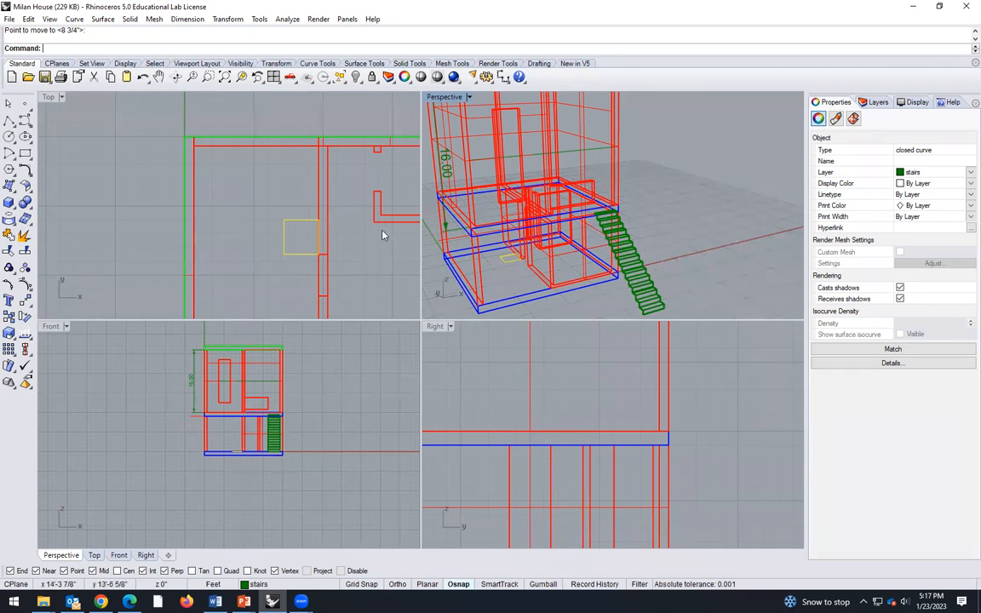
scroll(228, 423, up, 5)
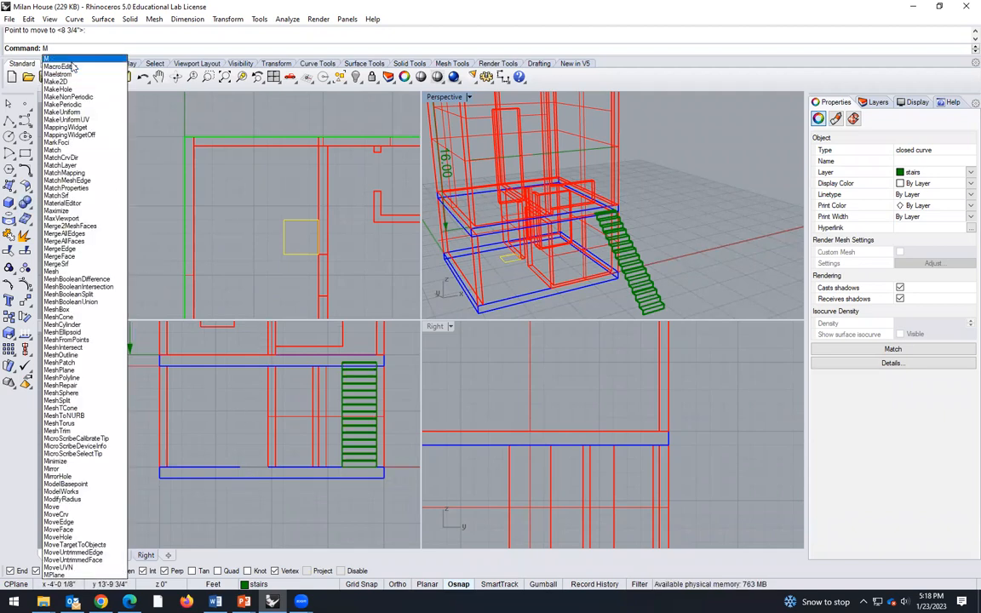
text(ove)
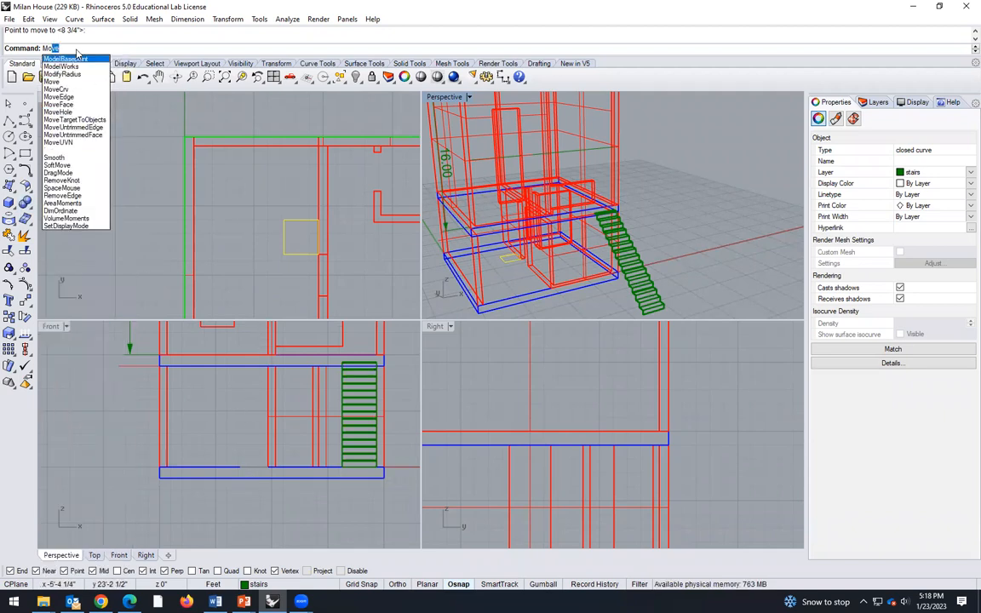
key(Return)
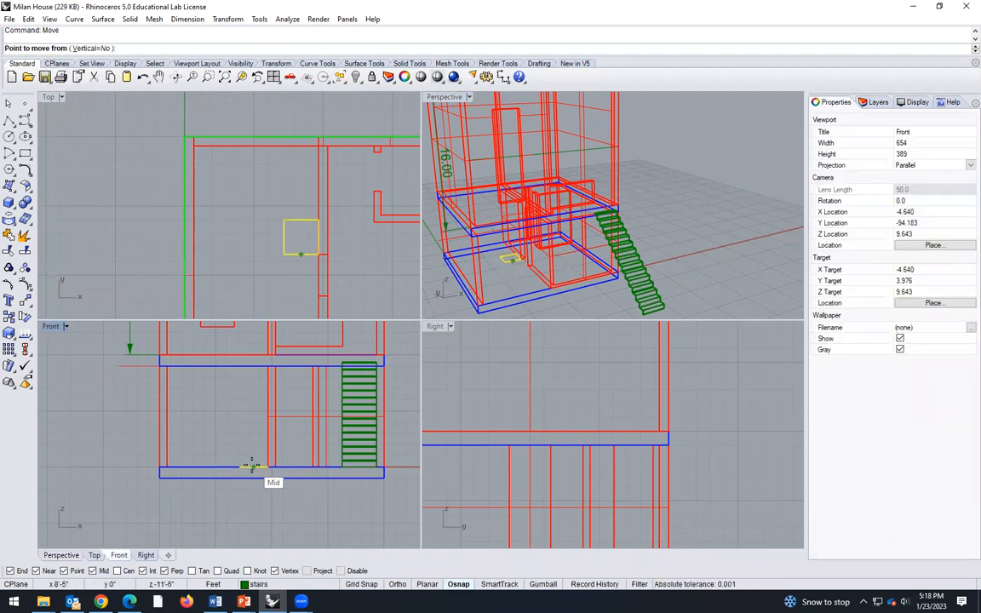
click(252, 467)
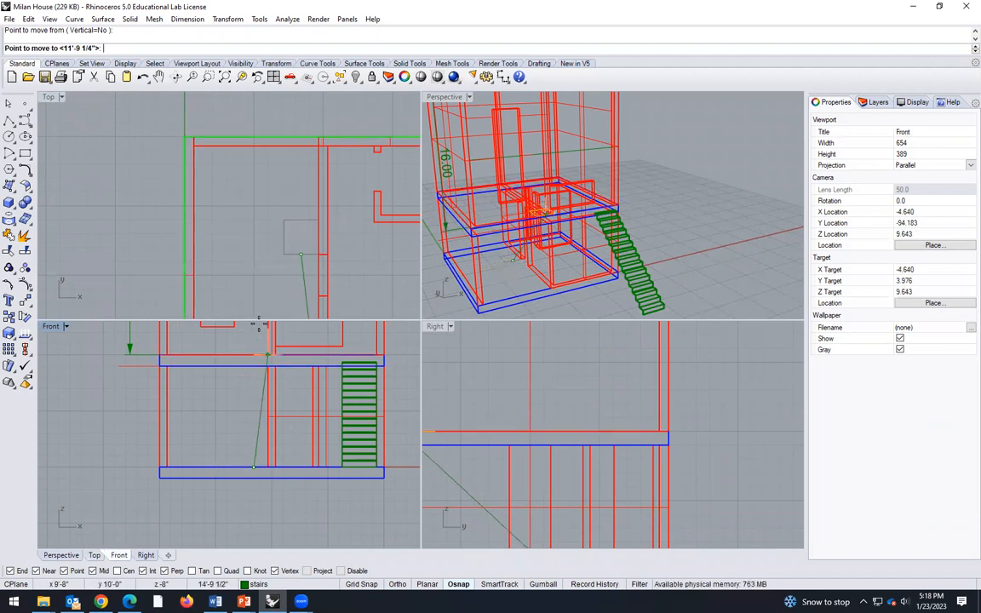
scroll(264, 272, down, 4)
scroll(264, 277, down, 2)
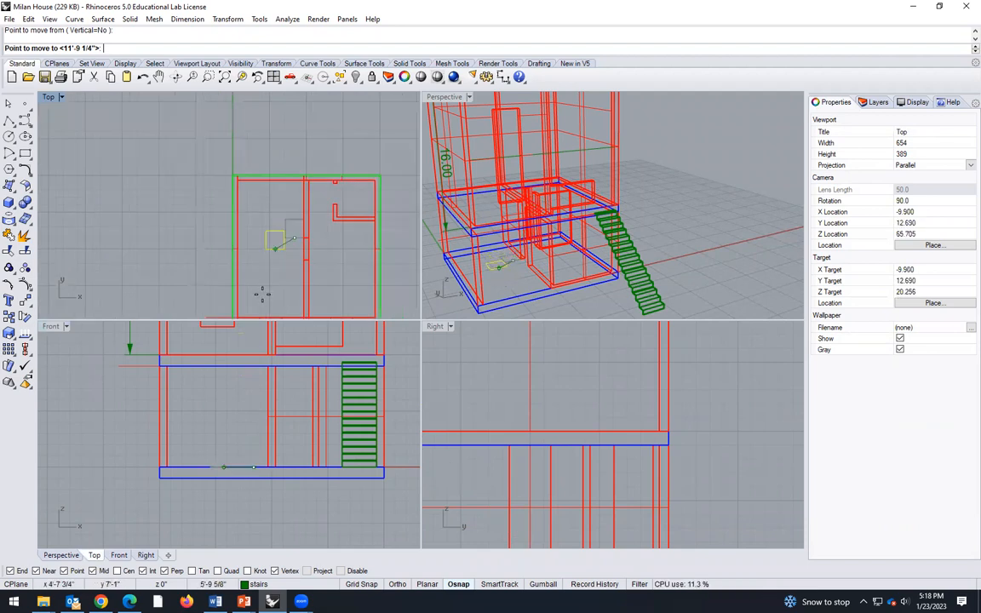
scroll(265, 281, down, 1)
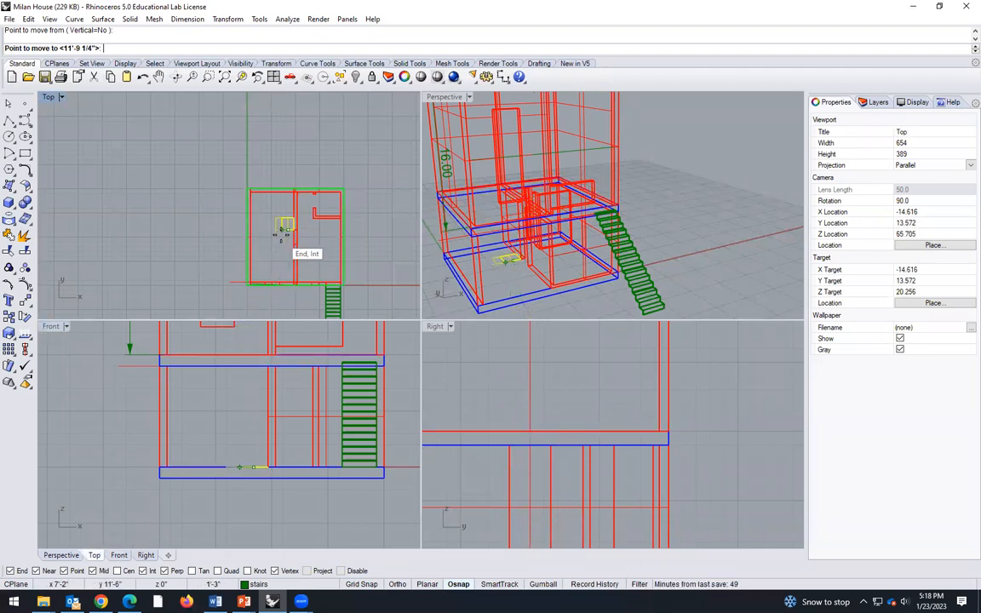
scroll(288, 222, up, 2)
scroll(286, 214, up, 3)
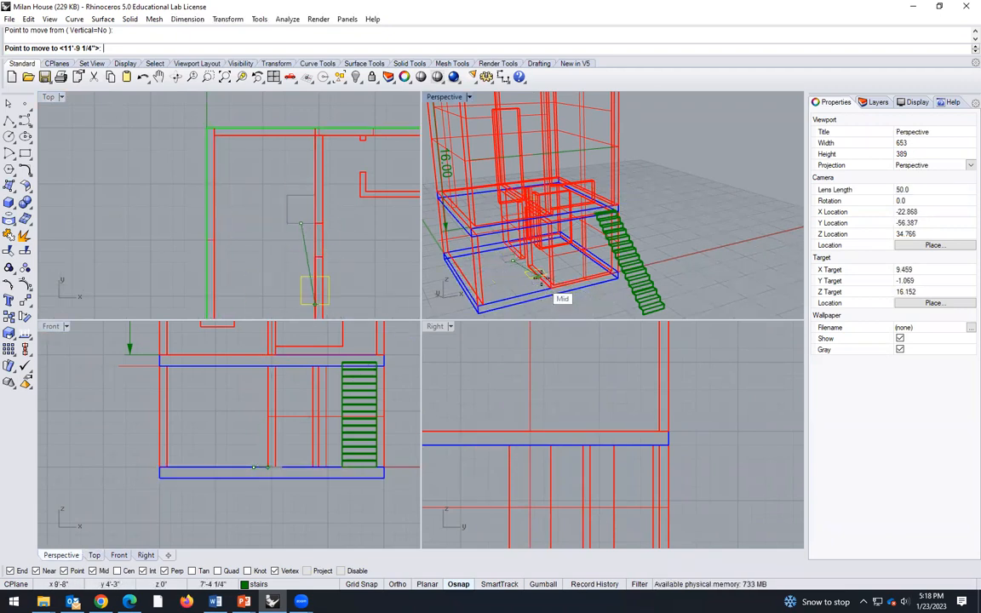
click(541, 284)
- Examine the square's position against the end of the ground-floor central wall from several angles
scroll(562, 287, up, 6)
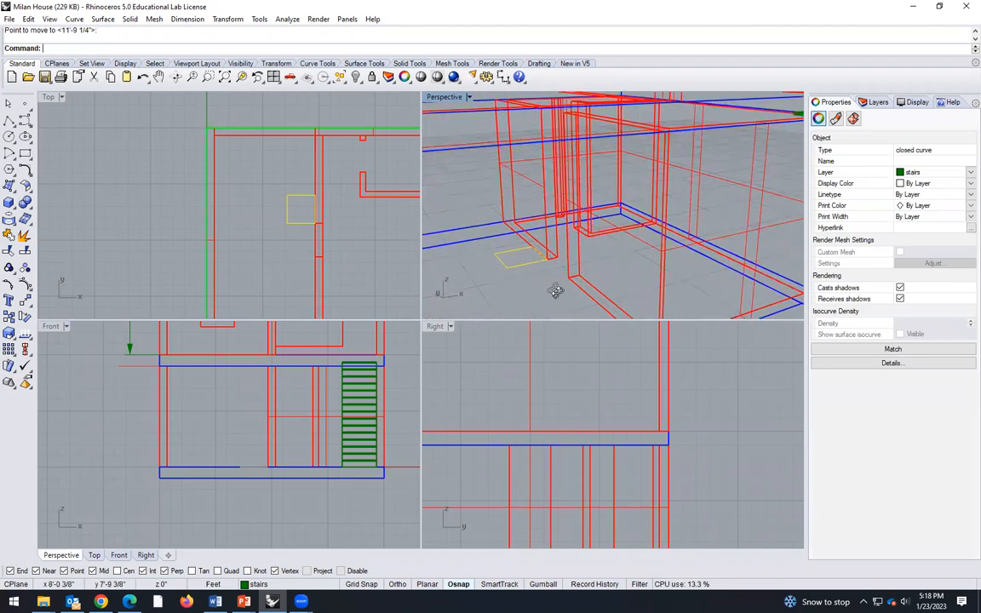
scroll(579, 289, down, 8)
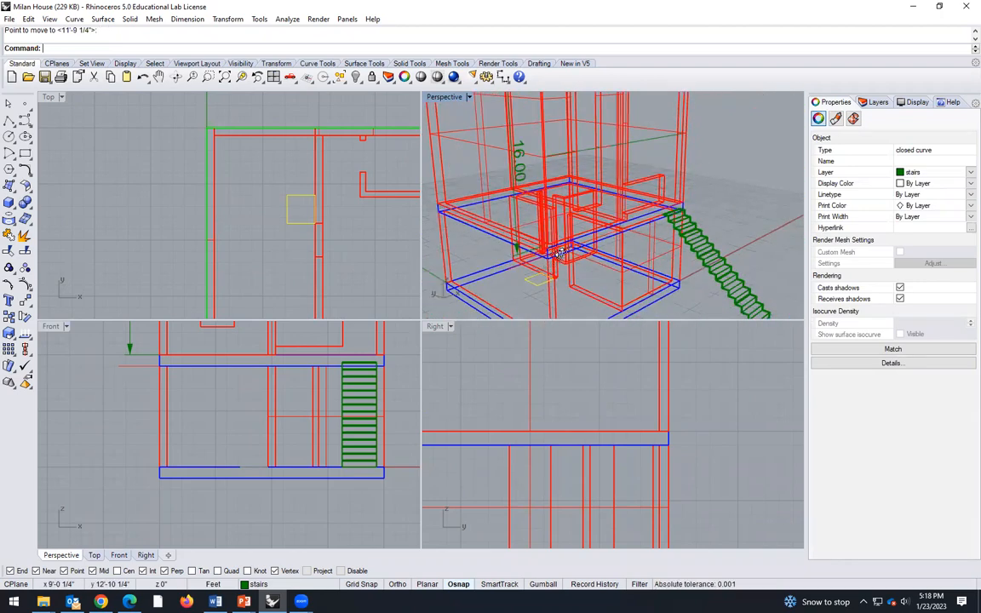
right_drag(587, 272, 558, 281)
scroll(553, 280, up, 4)
scroll(523, 271, down, 3)
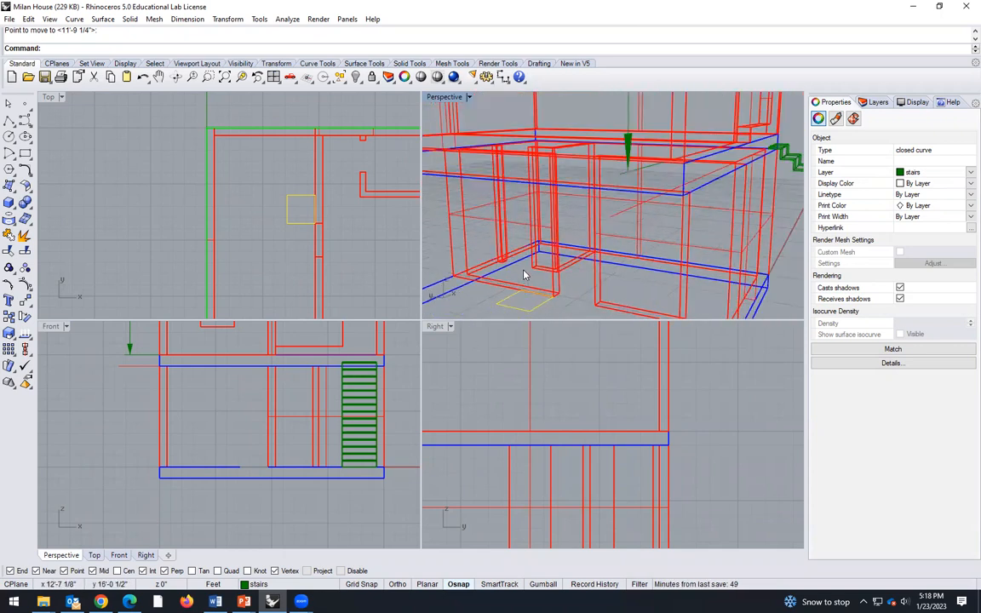
scroll(525, 281, up, 5)
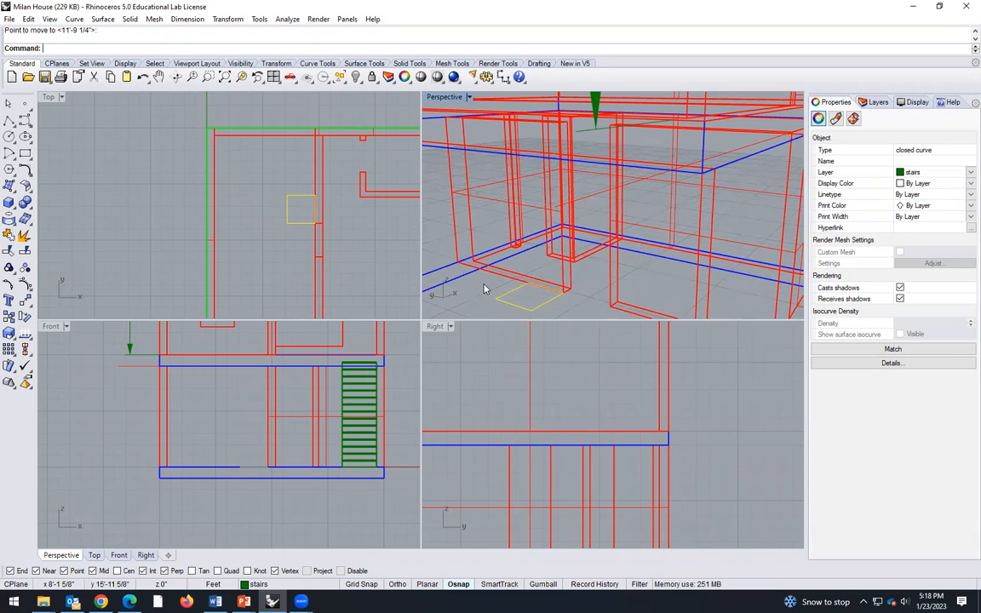
scroll(484, 289, down, 2)
right_drag(575, 279, 524, 224)
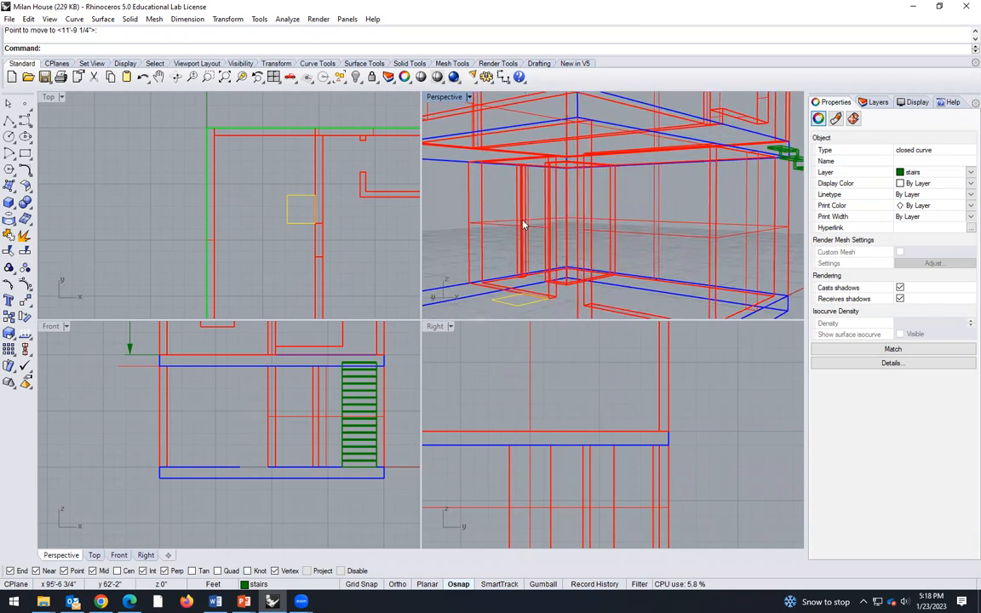
click(550, 288)
scroll(525, 204, up, 3)
scroll(551, 170, down, 4)
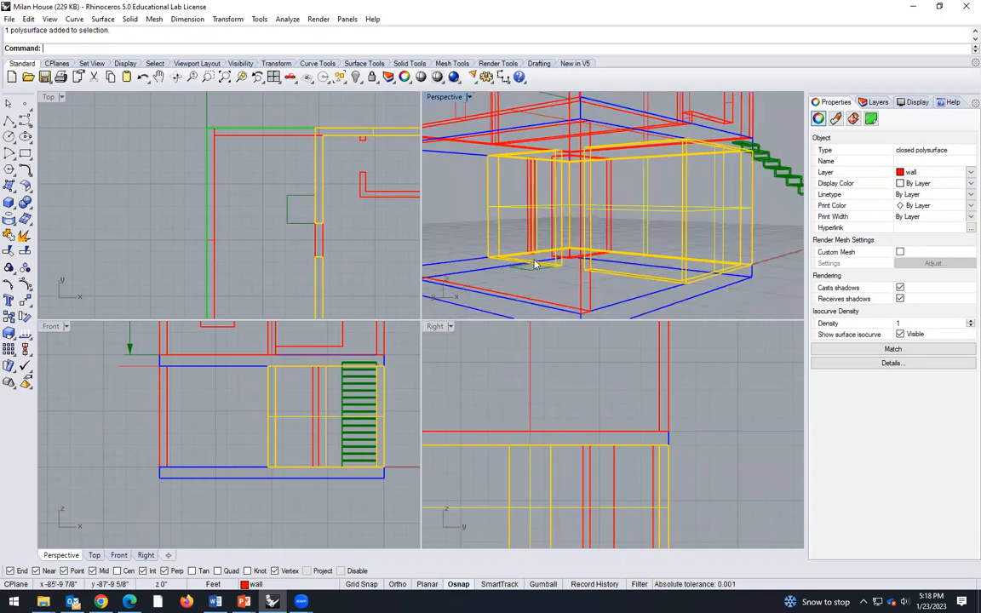
- Move the square straight up 9 ft, from the foot of the wall end to its top edge under the intermediate slab
click(539, 279)
text(Move)
key(Return)
scroll(537, 268, up, 3)
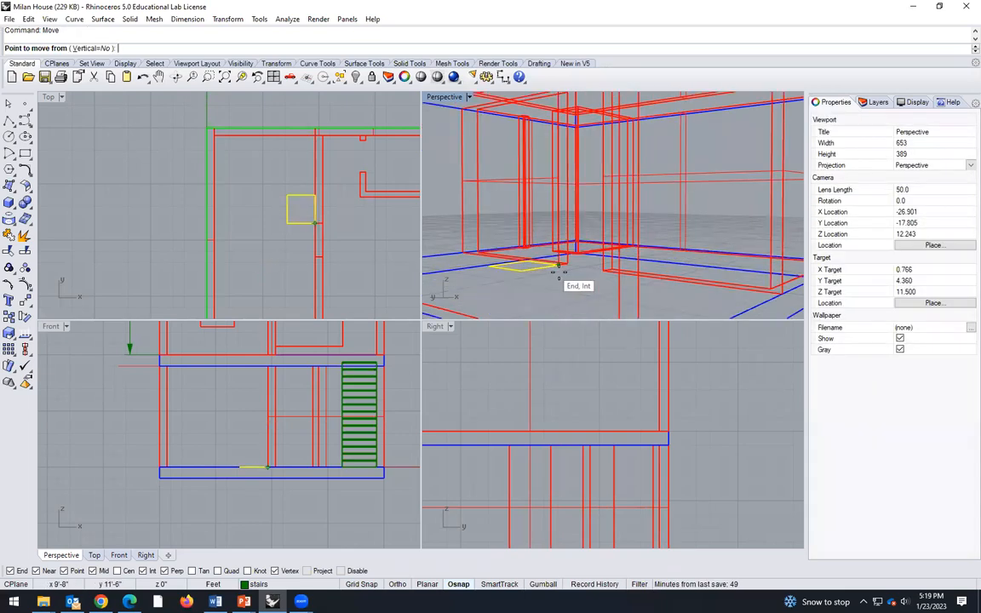
click(558, 267)
scroll(567, 271, down, 2)
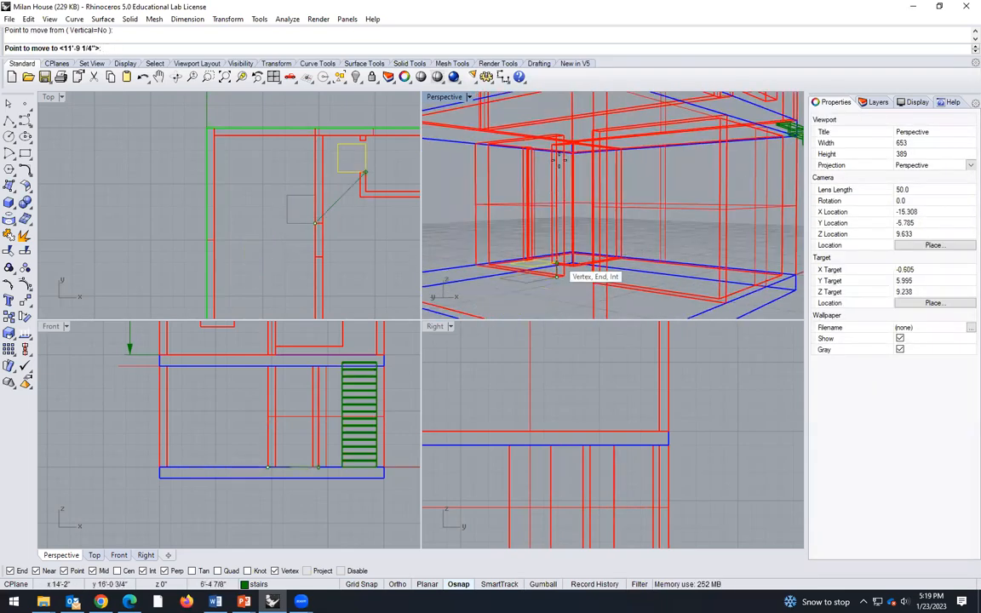
scroll(556, 134, up, 3)
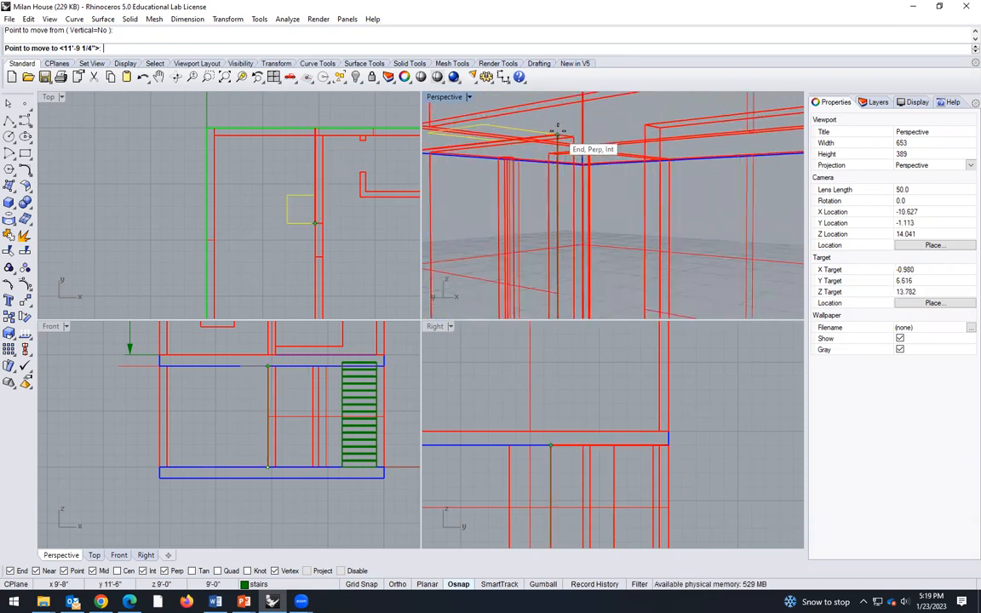
click(557, 136)
- Move the square from the underside of the intermediate floor slab up to the slab's top surface
scroll(533, 219, down, 5)
scroll(384, 219, down, 4)
right_drag(498, 217, 553, 128)
scroll(617, 196, up, 8)
scroll(615, 196, down, 3)
right_drag(615, 196, 616, 290)
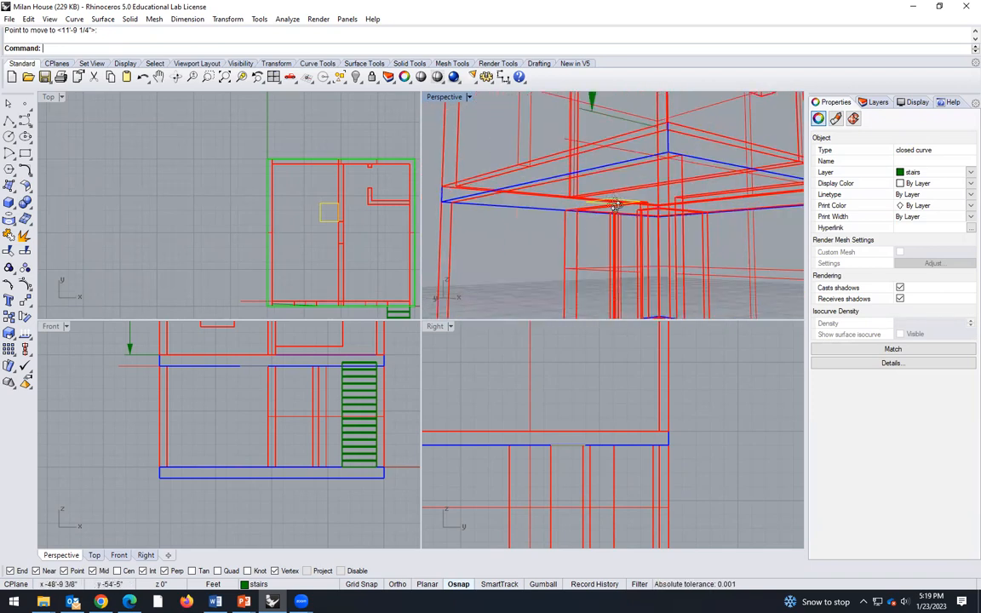
scroll(613, 204, down, 3)
right_drag(616, 207, 460, 260)
text(M)
key(Return)
scroll(641, 274, up, 5)
click(556, 288)
click(569, 215)
scroll(626, 231, down, 3)
right_drag(626, 231, 477, 223)
scroll(618, 251, up, 3)
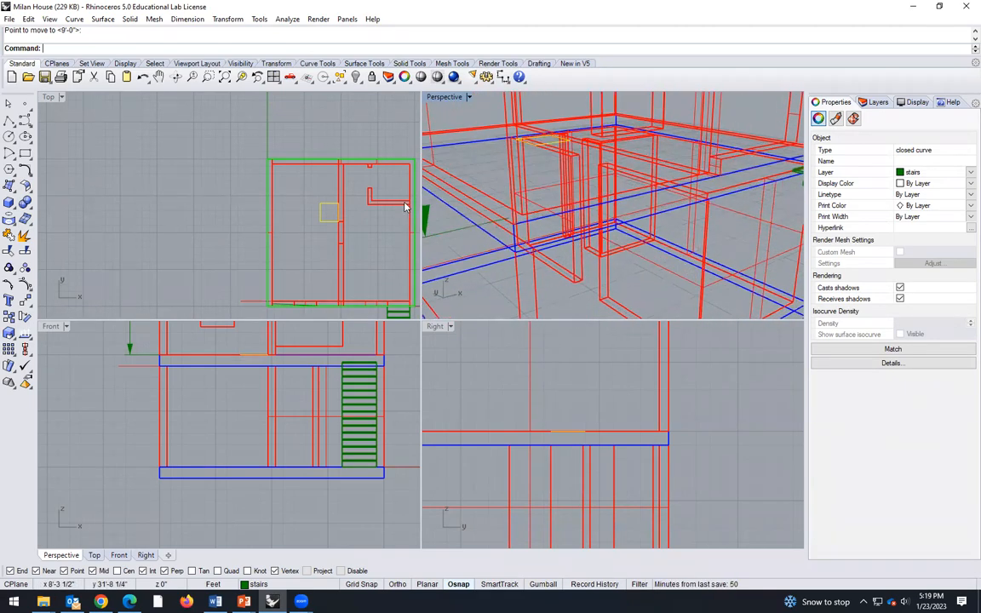
- Consult the intermediate-level plan in the Milan house PowerPoint slide, and switch back to the Rhino model
scroll(348, 227, up, 2)
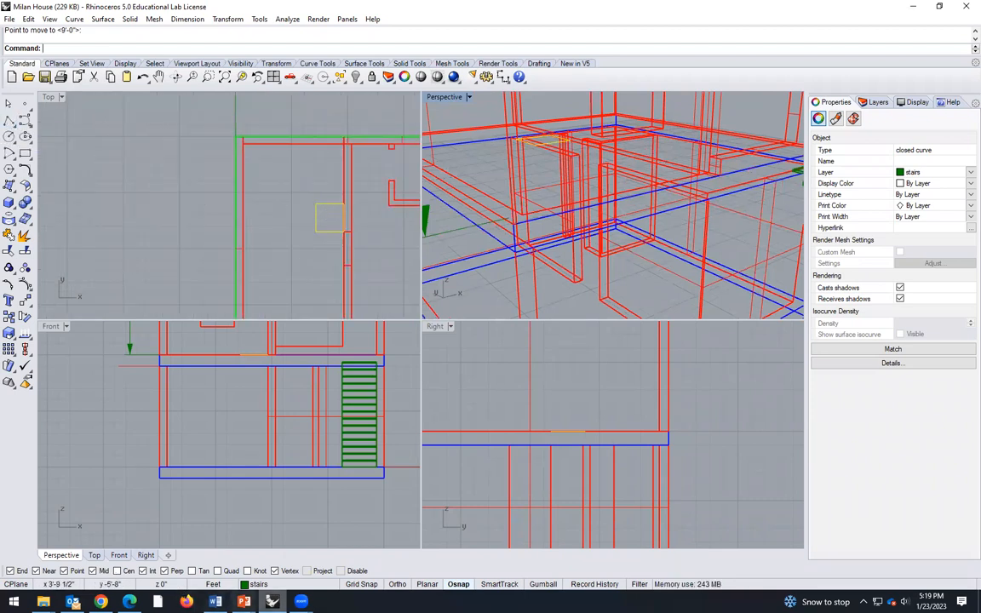
click(244, 601)
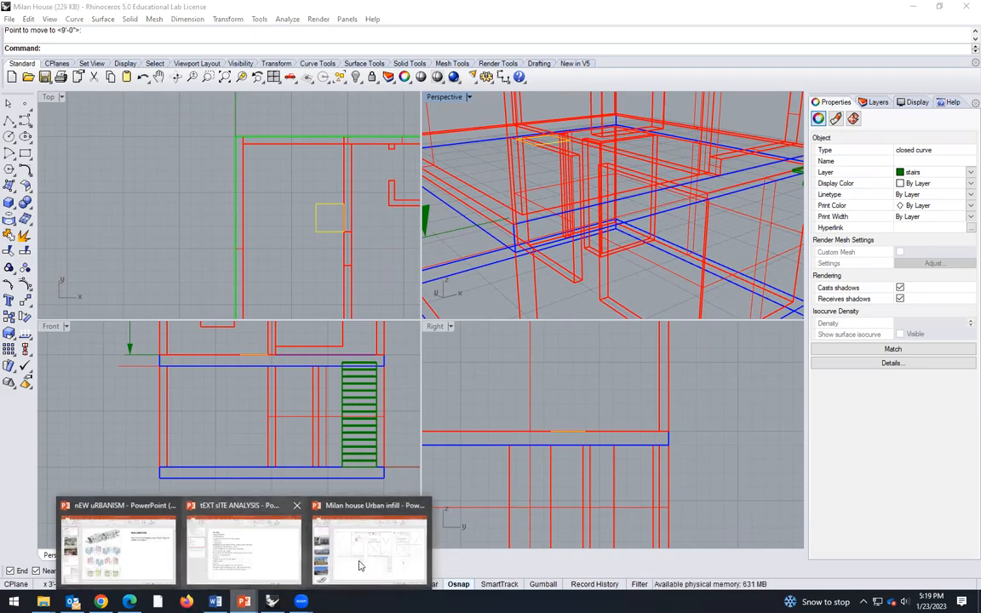
click(345, 549)
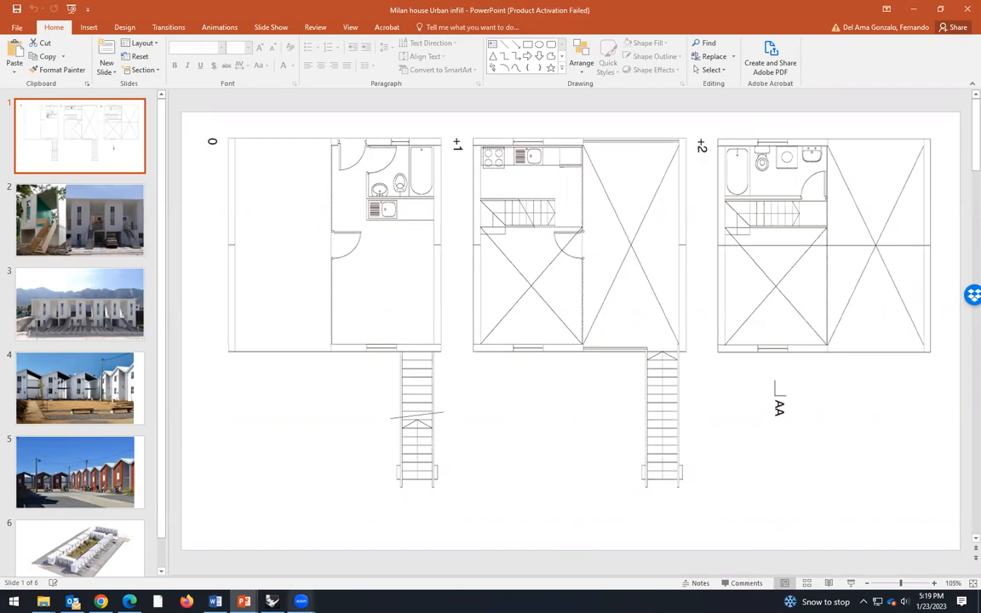
click(271, 601)
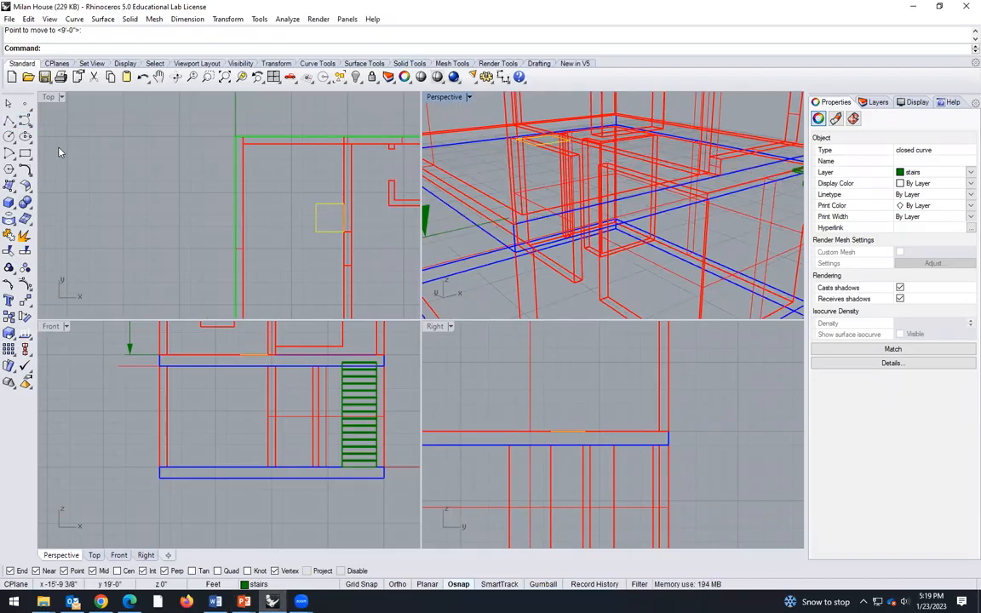
- Copy the square 6.5 ft straight across, from the central wall to the inner face of the opposite exterior wall
text(Copy)
key(Return)
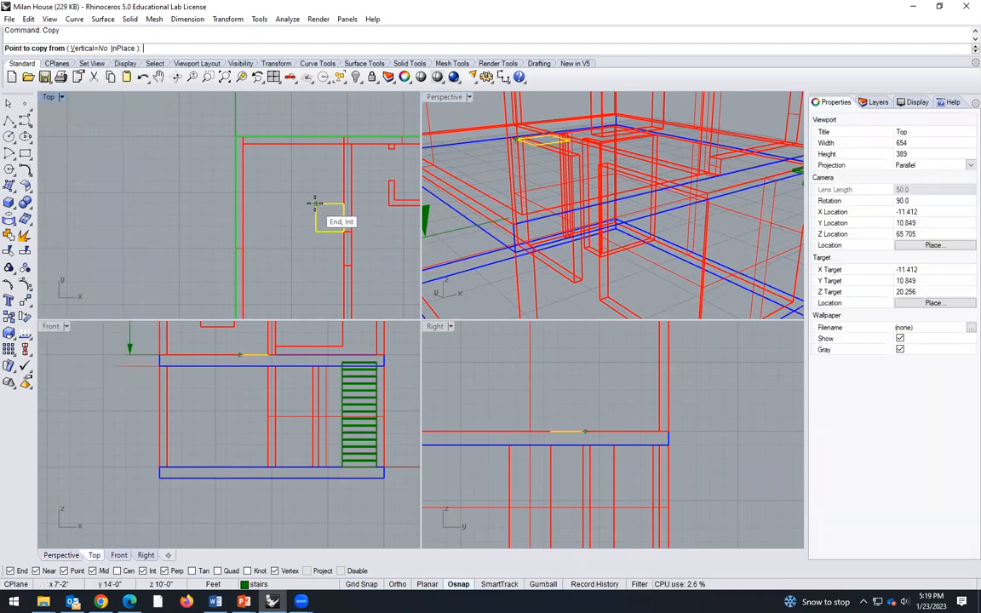
click(314, 202)
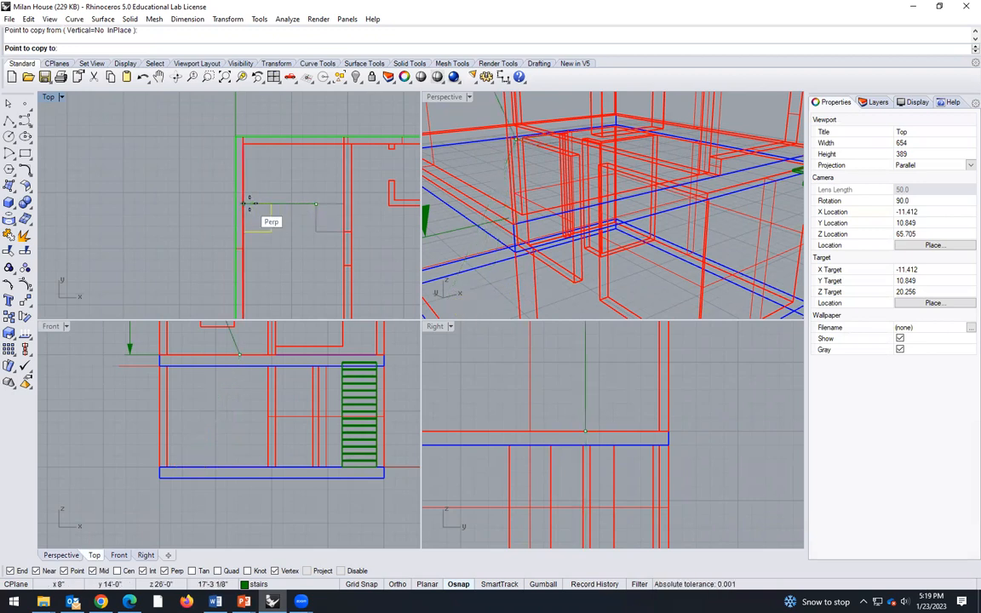
scroll(490, 137, down, 6)
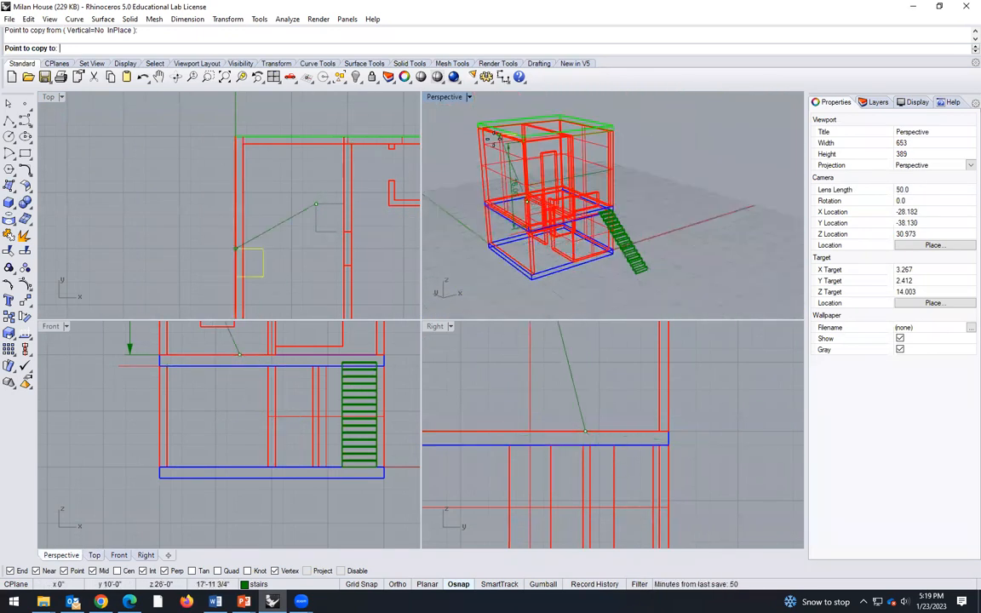
scroll(488, 136, up, 3)
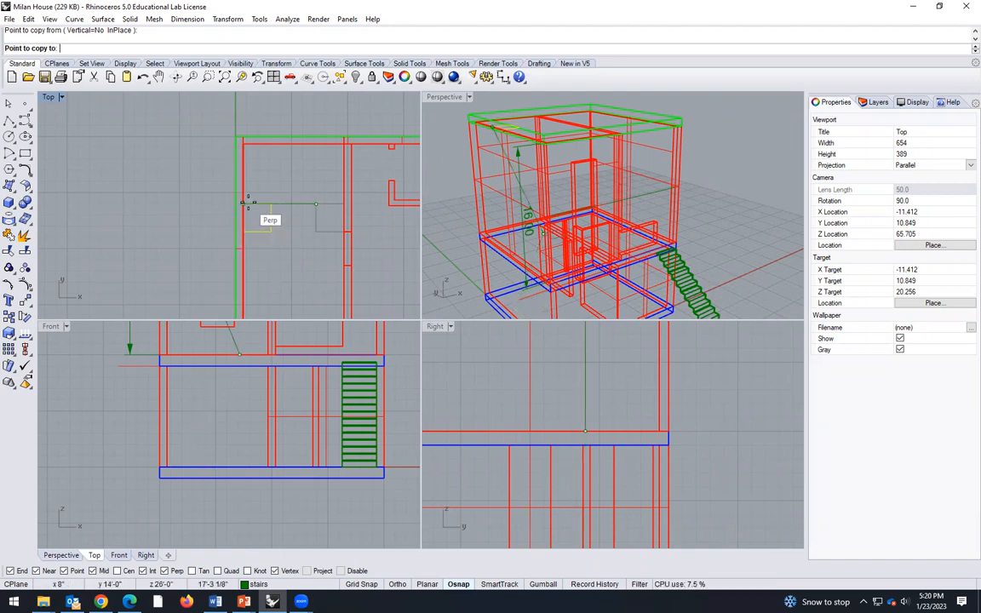
scroll(582, 241, up, 5)
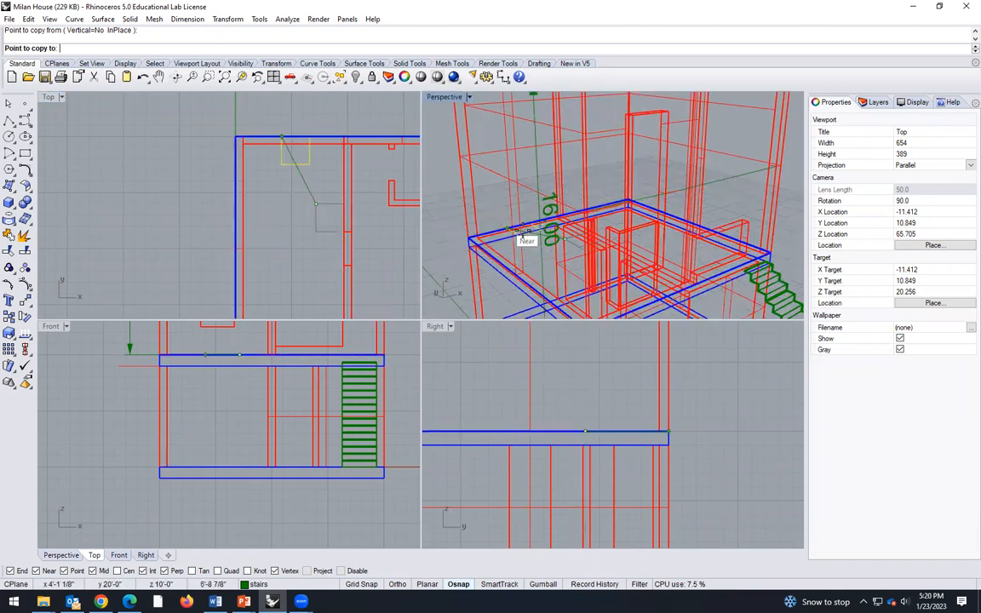
scroll(581, 242, up, 3)
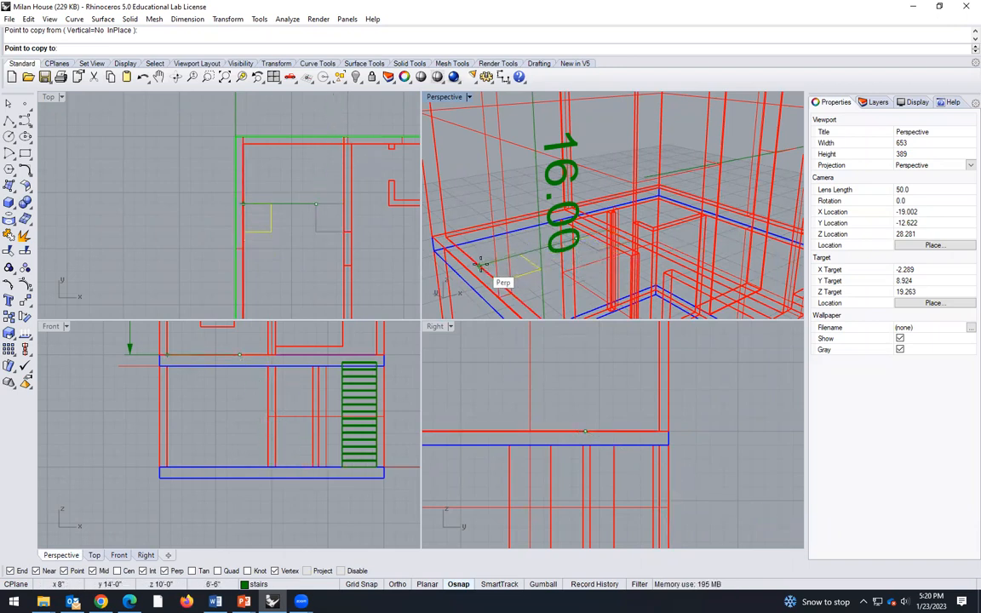
click(479, 264)
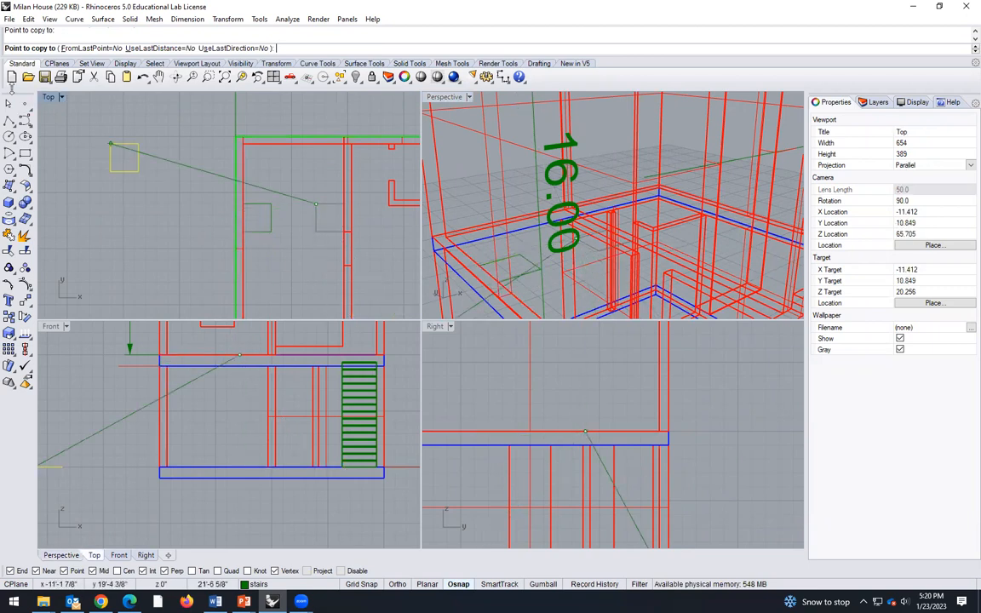
key(Return)
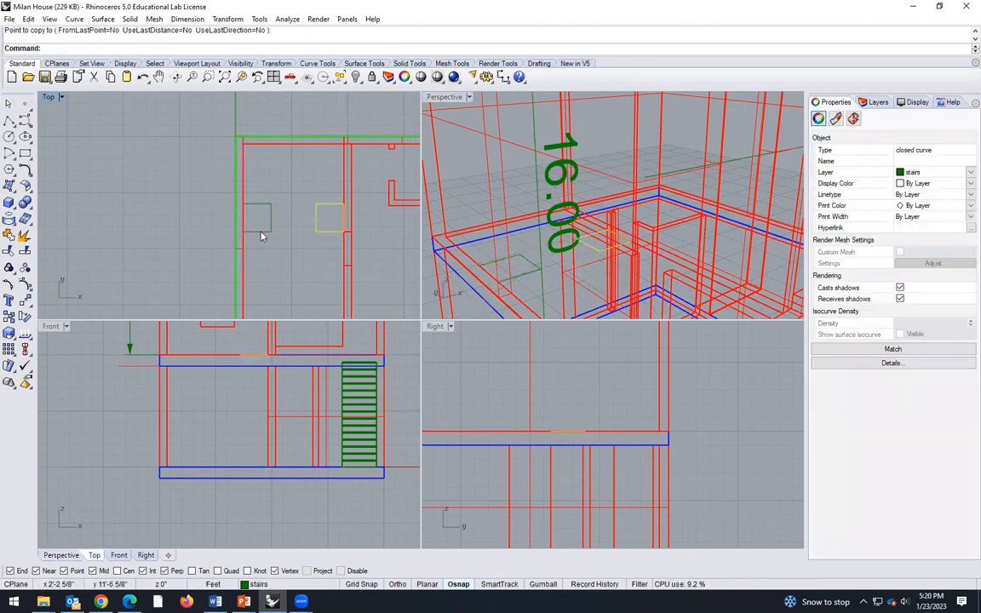
- Highlight both squares together and examine how they sit on the intermediate floor slab
shift+click(261, 232)
scroll(572, 274, down, 4)
right_drag(572, 274, 605, 271)
scroll(606, 271, up, 3)
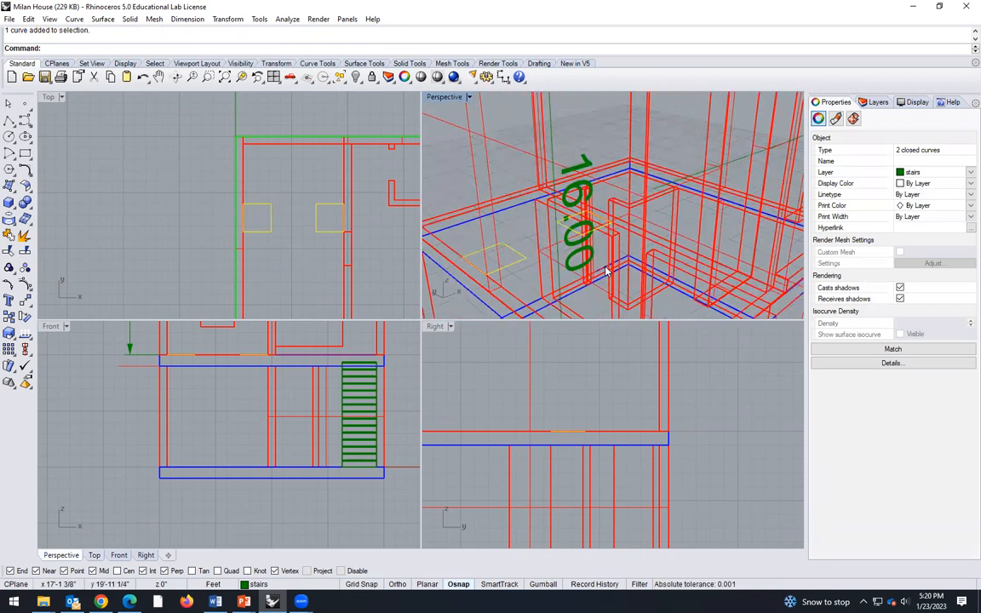
scroll(606, 272, down, 5)
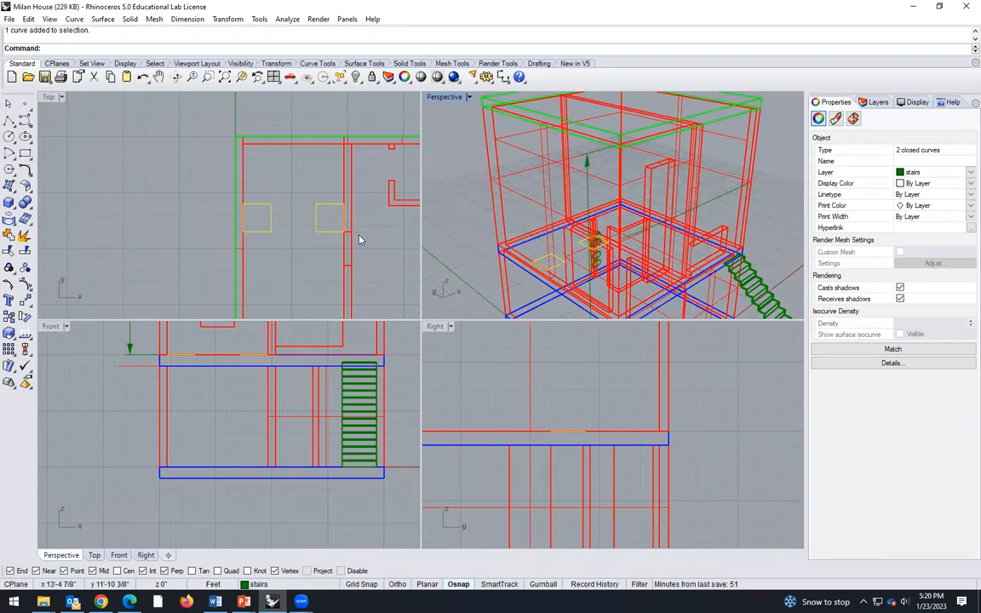
click(298, 282)
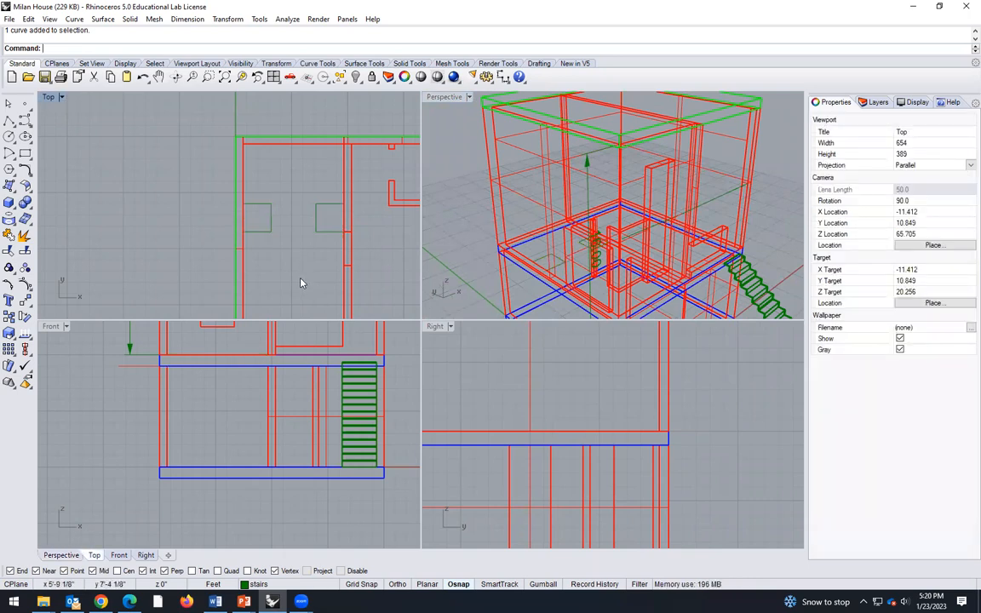
- Move the square beside the central wall straight up 8 ft from the top of the intermediate slab
click(316, 228)
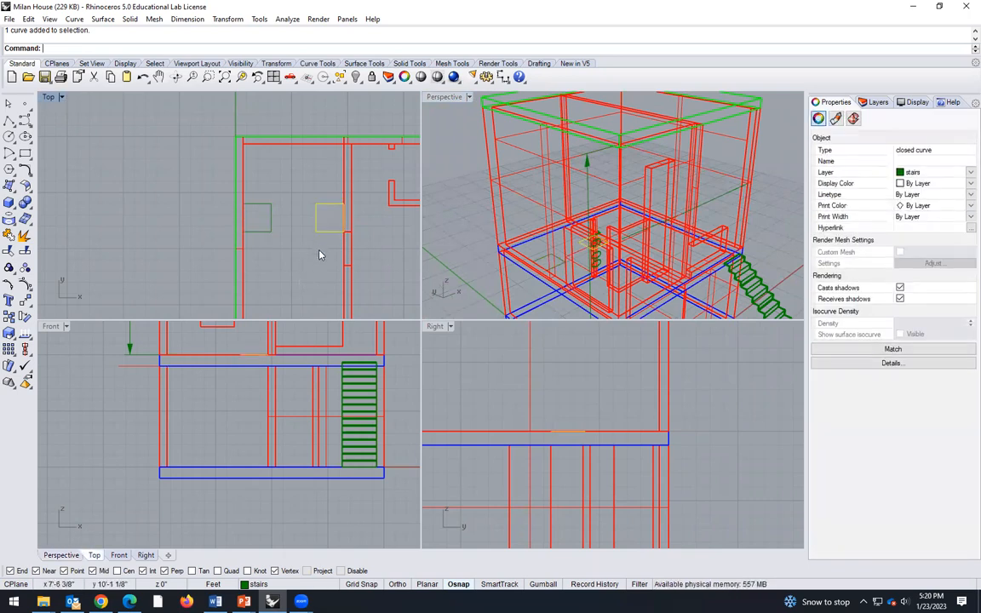
right_drag(571, 267, 525, 239)
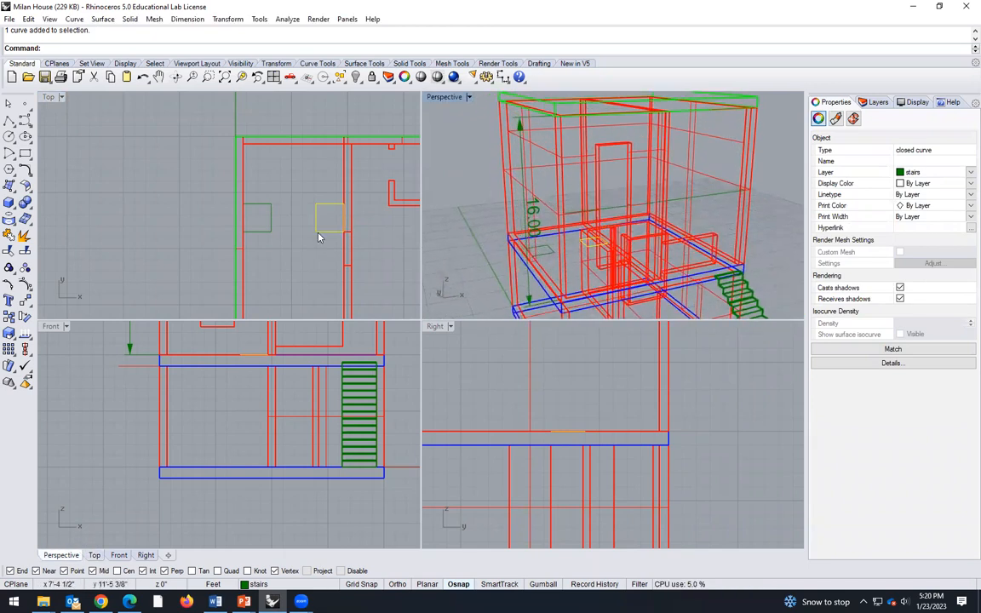
scroll(247, 357, down, 3)
scroll(247, 372, up, 1)
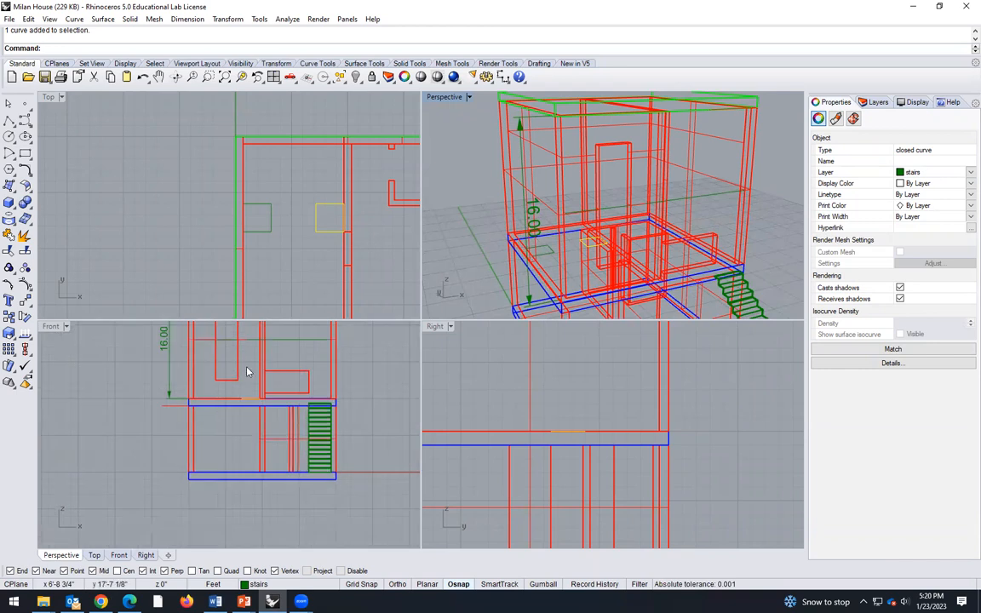
scroll(247, 372, up, 1)
text(m)
key(Return)
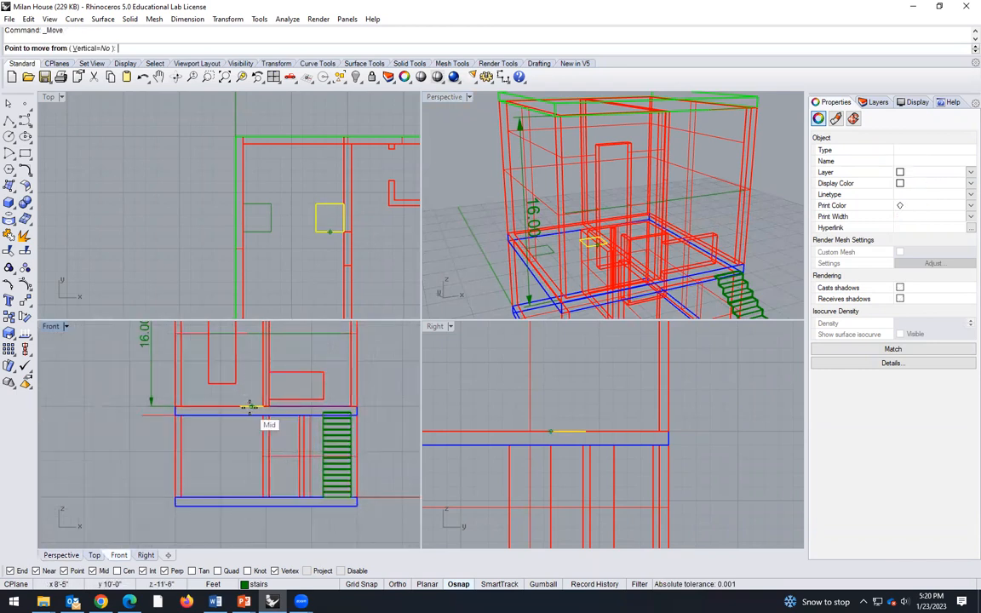
click(251, 407)
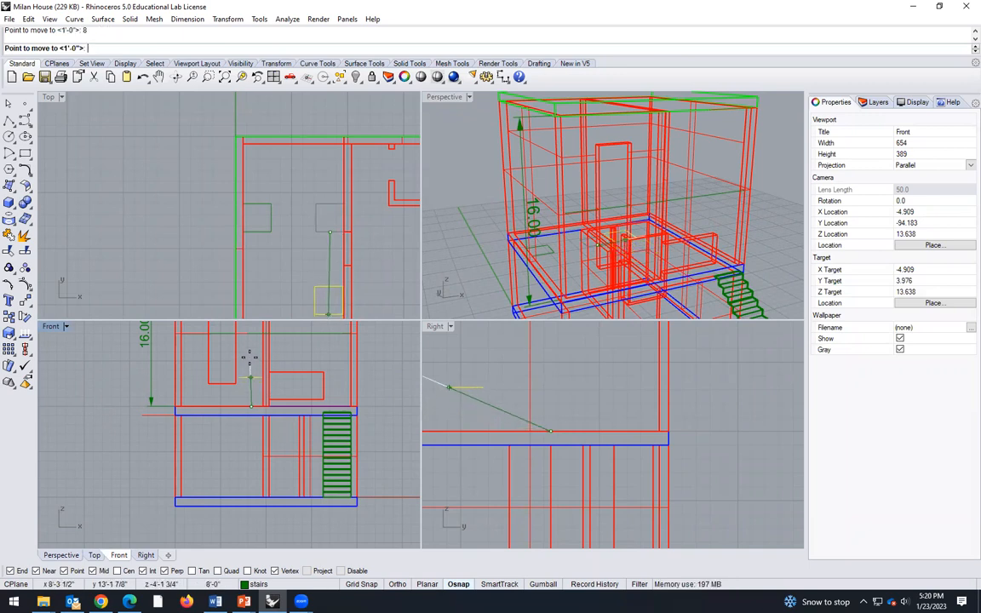
scroll(251, 364, down, 1)
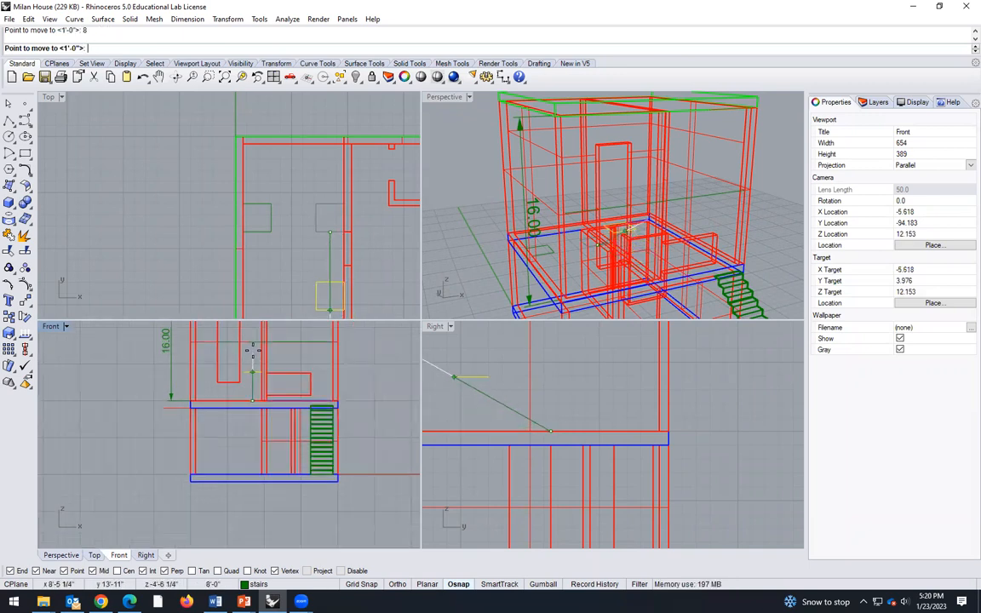
key(shift)
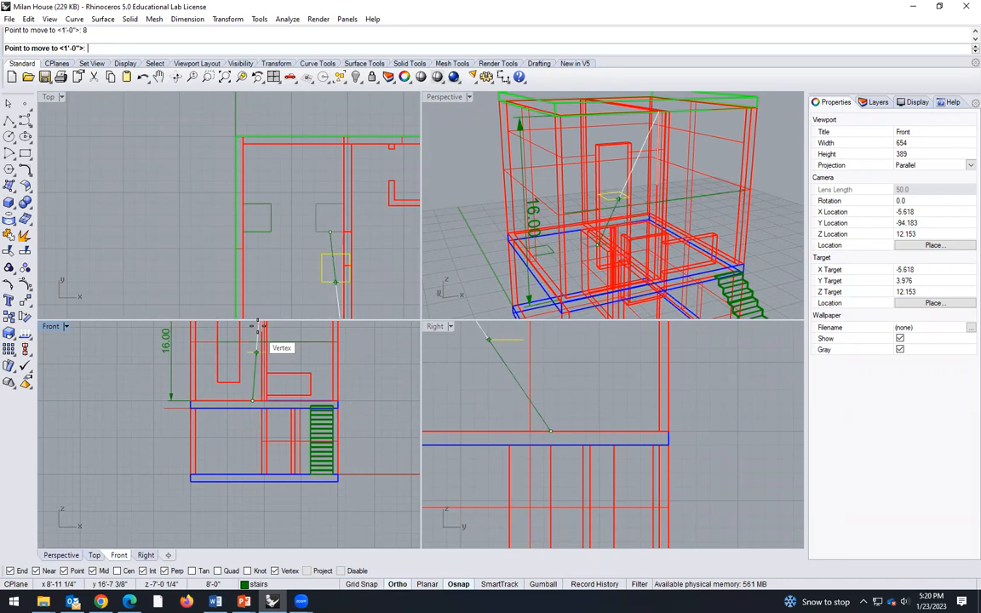
scroll(253, 342, up, 2)
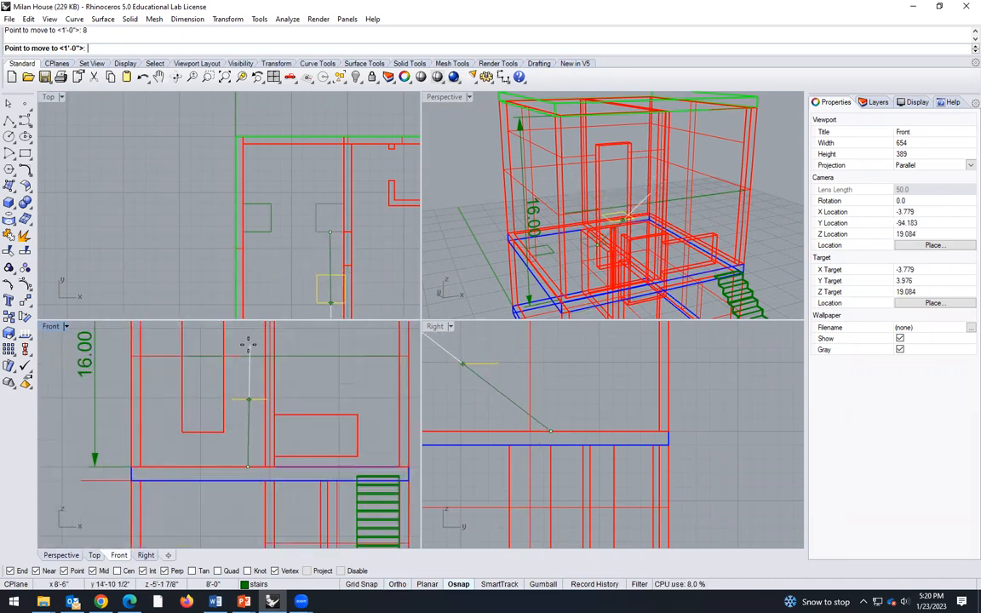
key(shift)
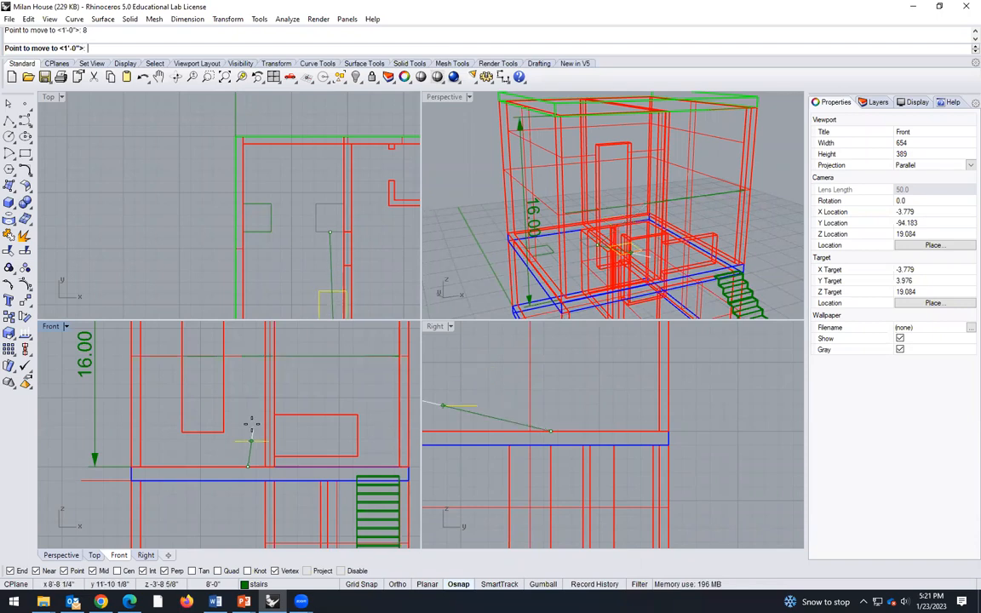
scroll(252, 417, down, 5)
scroll(253, 394, up, 5)
key(shift)
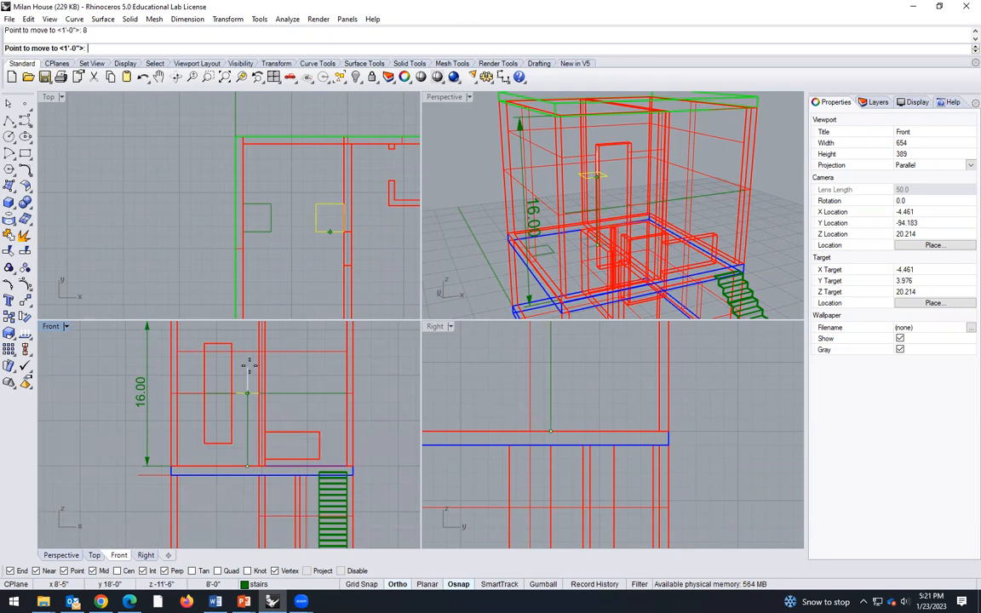
click(249, 367)
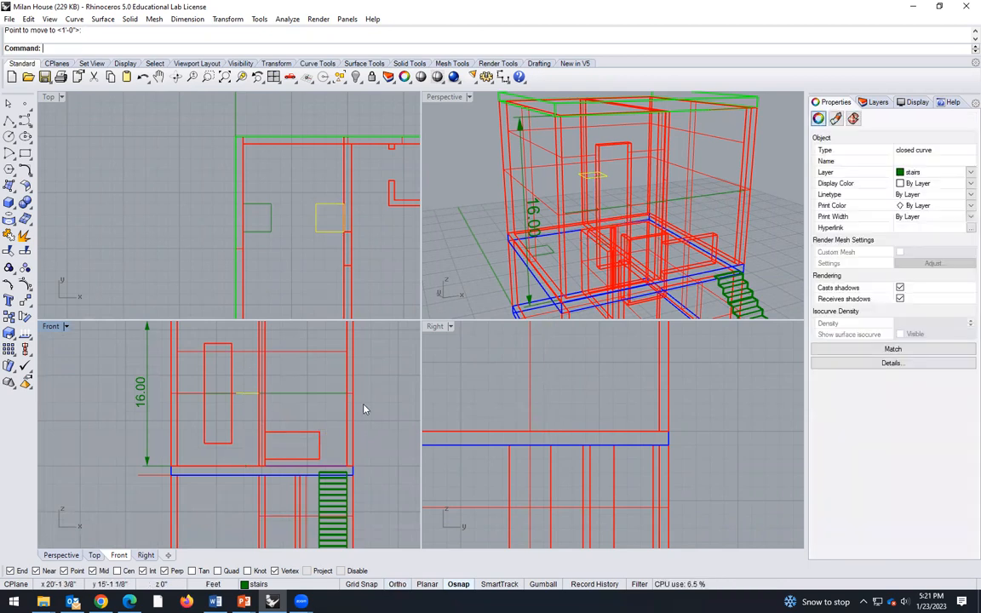
scroll(534, 269, down, 3)
key(Escape)
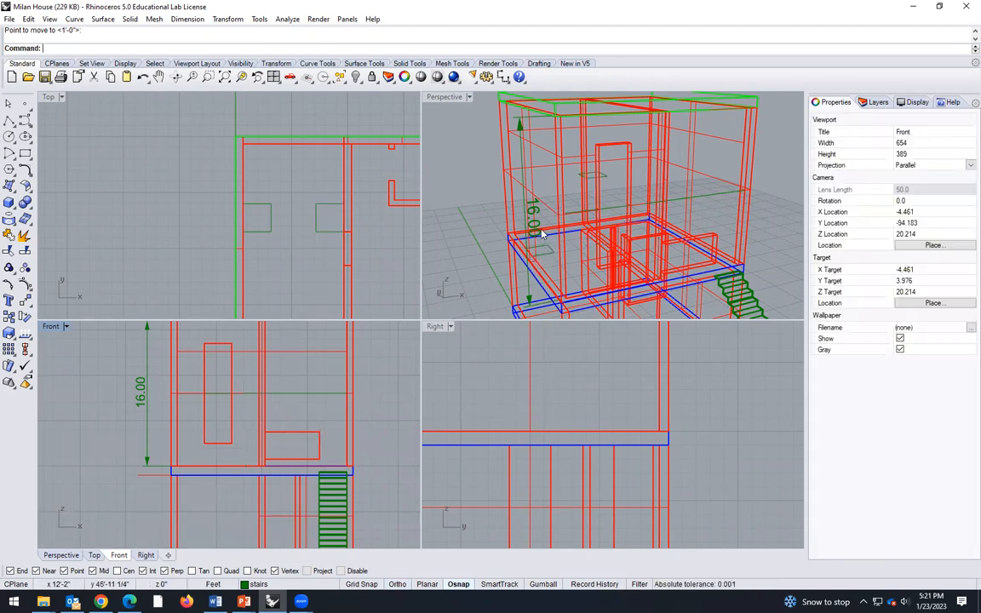
- Examine the raised square and the one on the slab in the perspective, top and front views
scroll(555, 257, up, 5)
scroll(335, 230, down, 3)
scroll(549, 219, down, 5)
right_drag(550, 219, 517, 275)
scroll(538, 181, up, 4)
right_drag(526, 229, 464, 260)
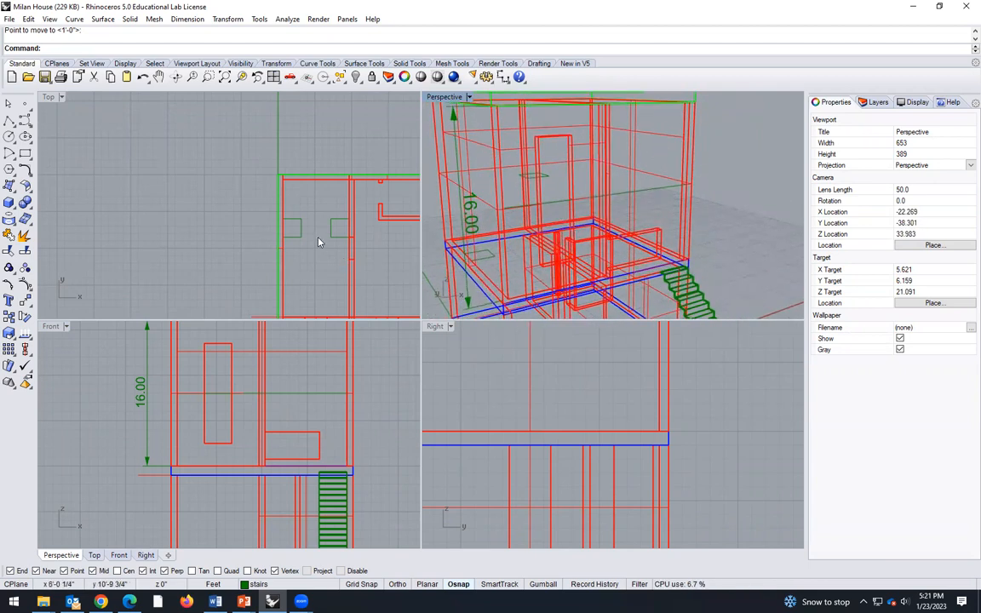
scroll(318, 242, up, 4)
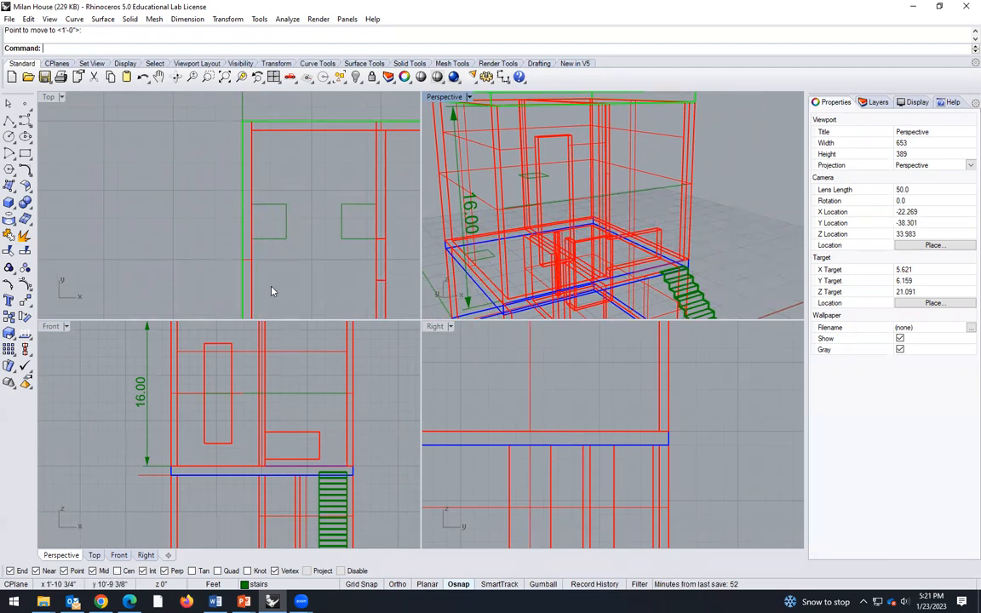
scroll(284, 441, down, 3)
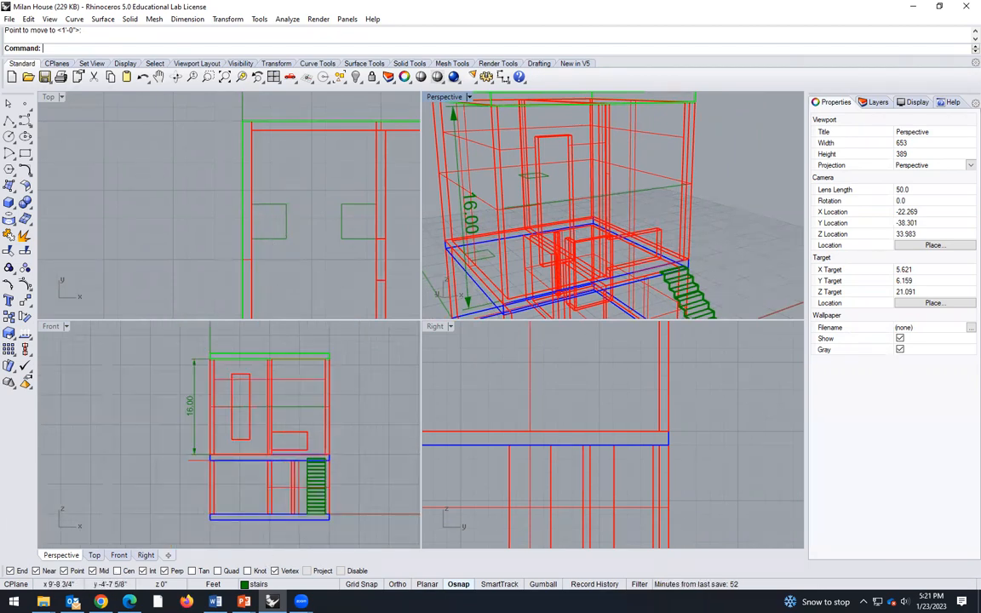
- Consult the stair layout on the floor plans in the Milan house PowerPoint slide, and switch back to the Rhino model
mouse_move(243, 601)
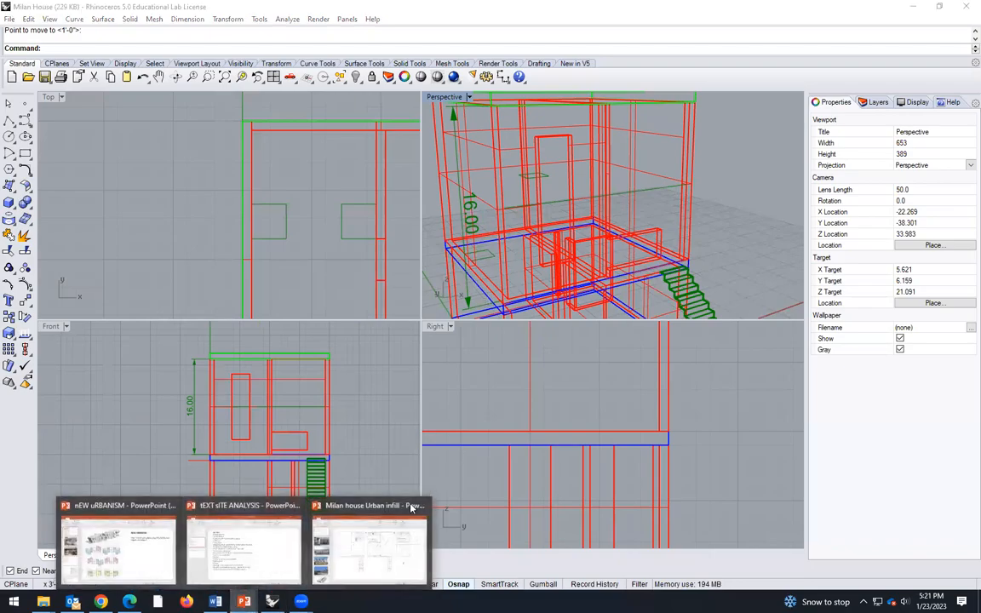
click(371, 554)
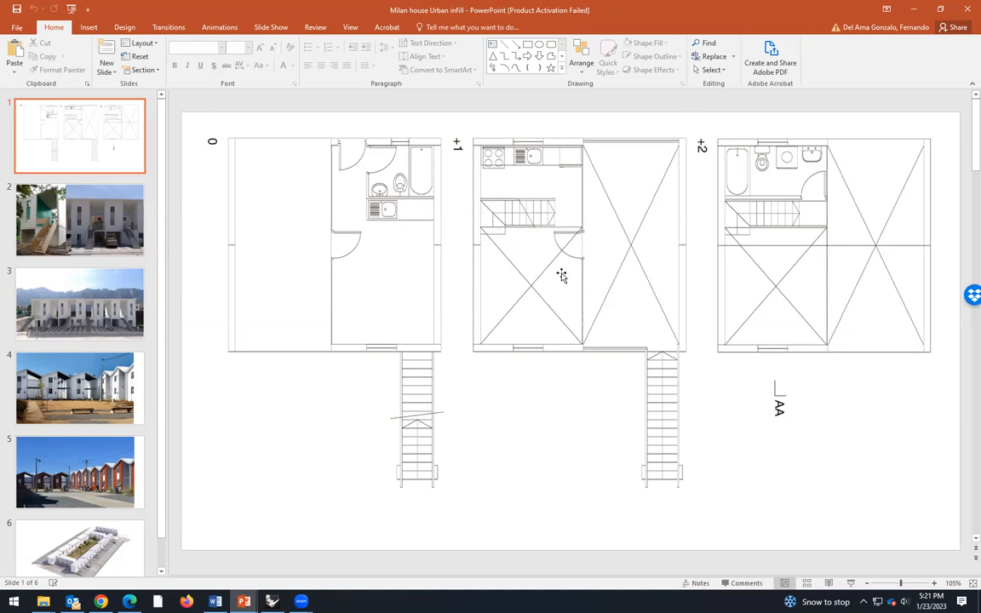
mouse_move(243, 601)
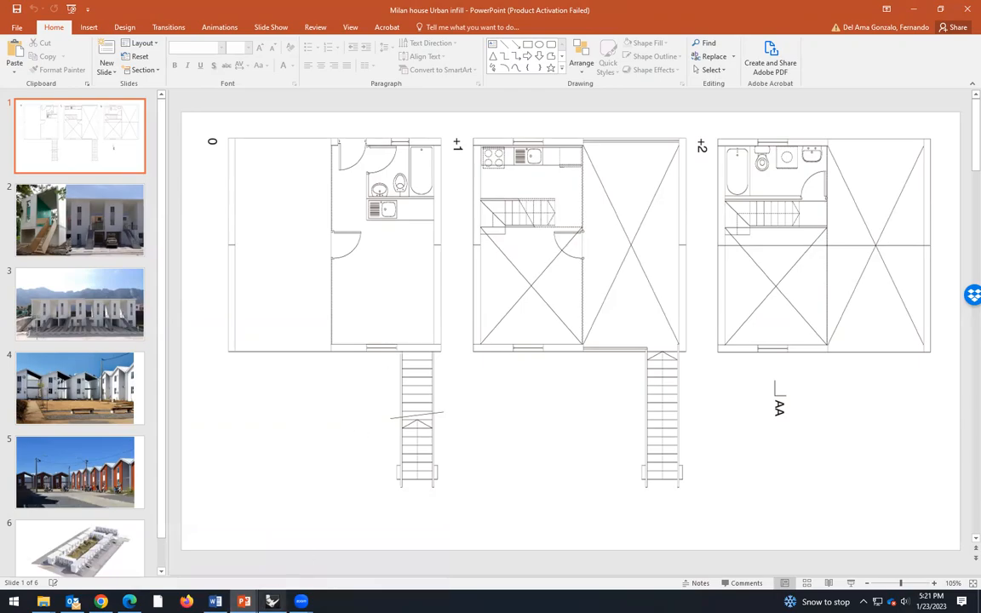
key(alt+Tab)
scroll(524, 209, up, 3)
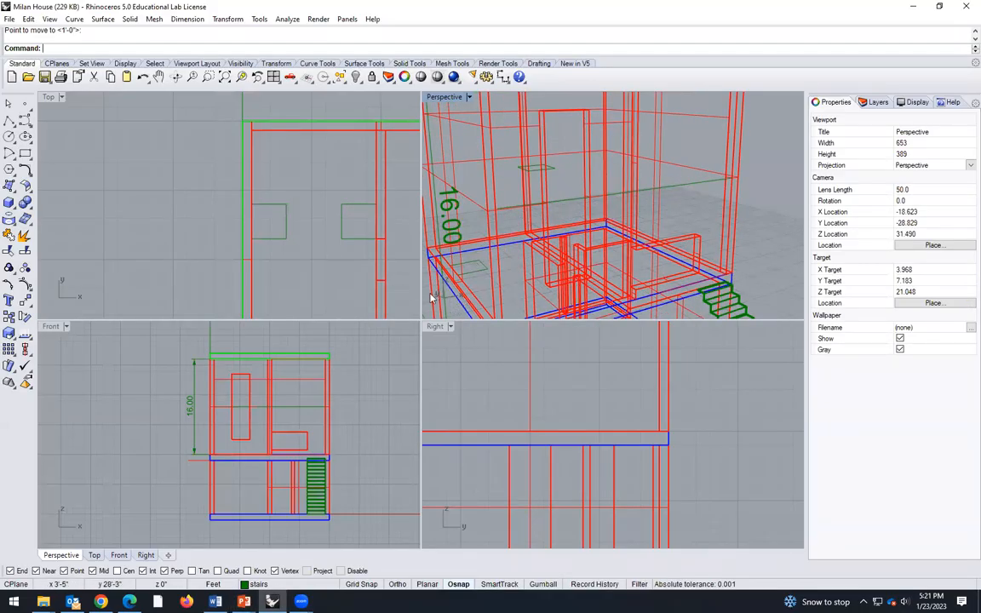
scroll(533, 183, up, 2)
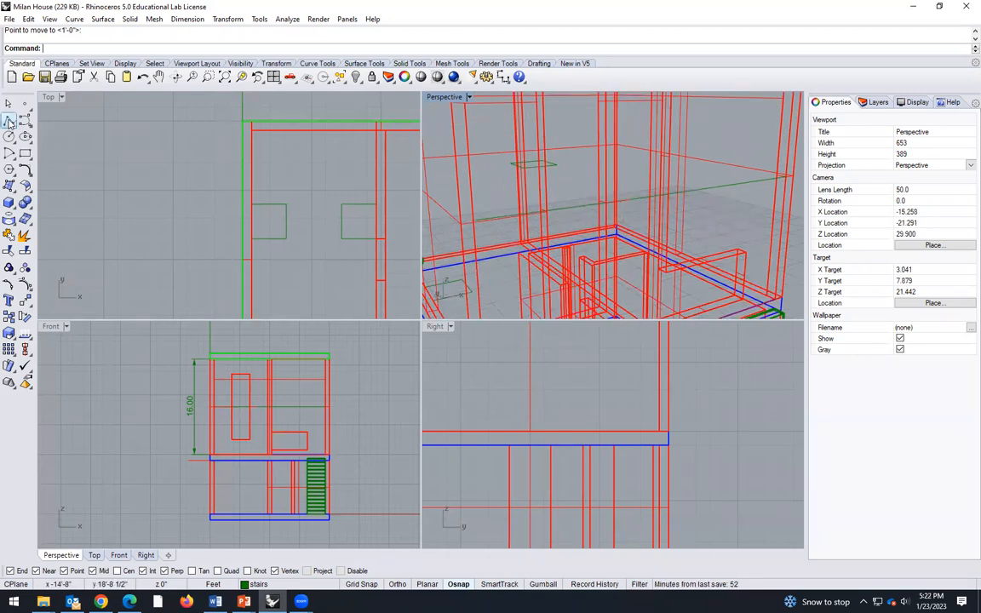
scroll(621, 219, down, 2)
right_drag(622, 219, 509, 216)
scroll(534, 212, up, 5)
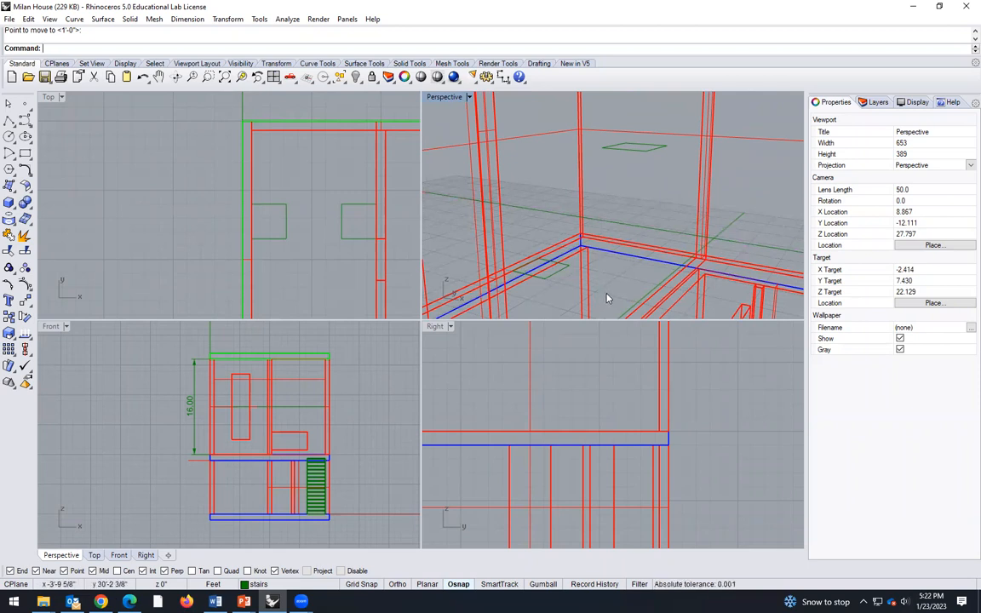
click(13, 125)
click(24, 125)
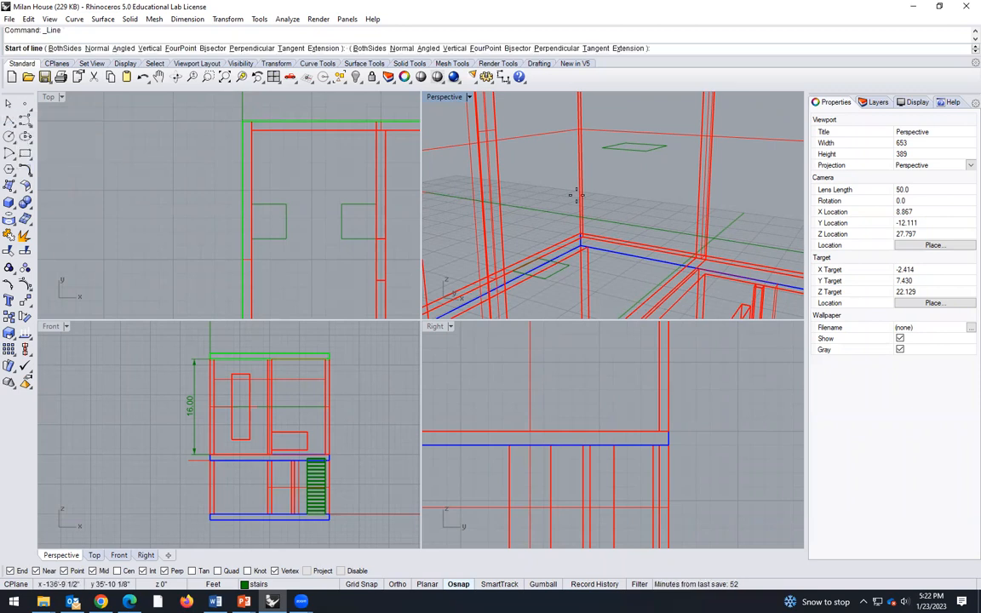
click(603, 149)
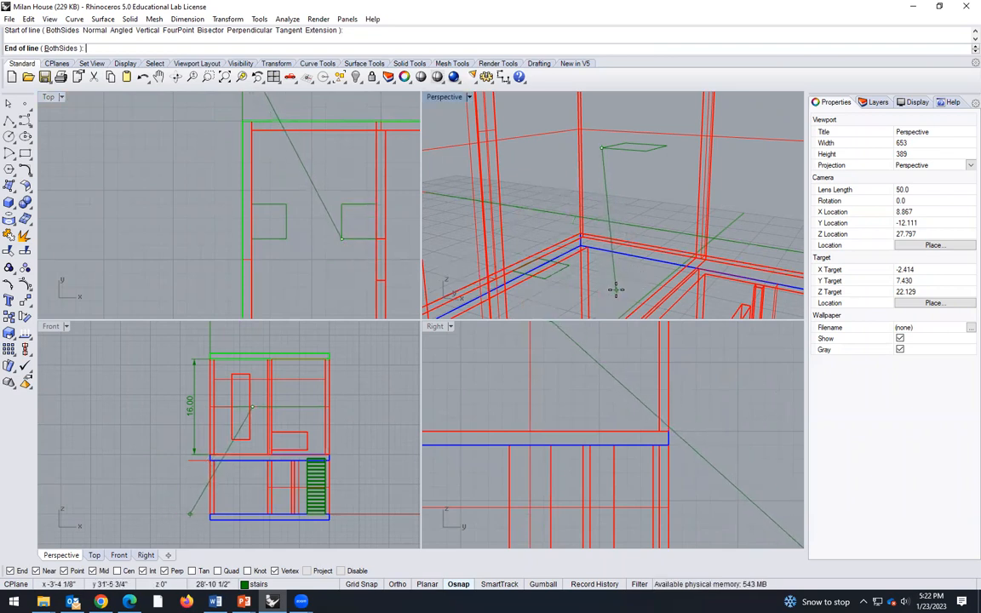
key(Escape)
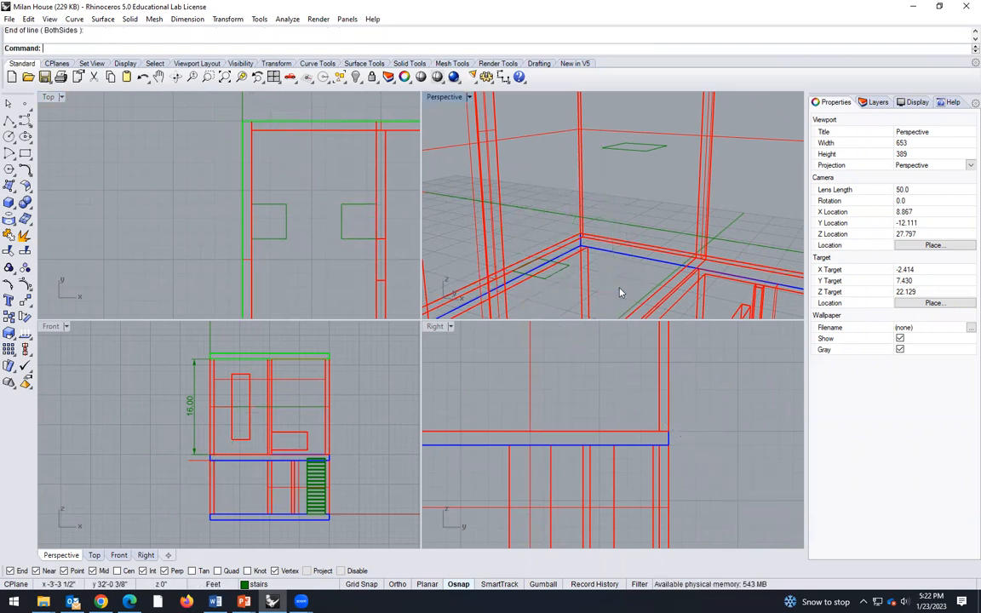
- Draw an 8 ft line vertical to the construction plane, from the raised square's outer corner down to the intermediate slab
click(75, 20)
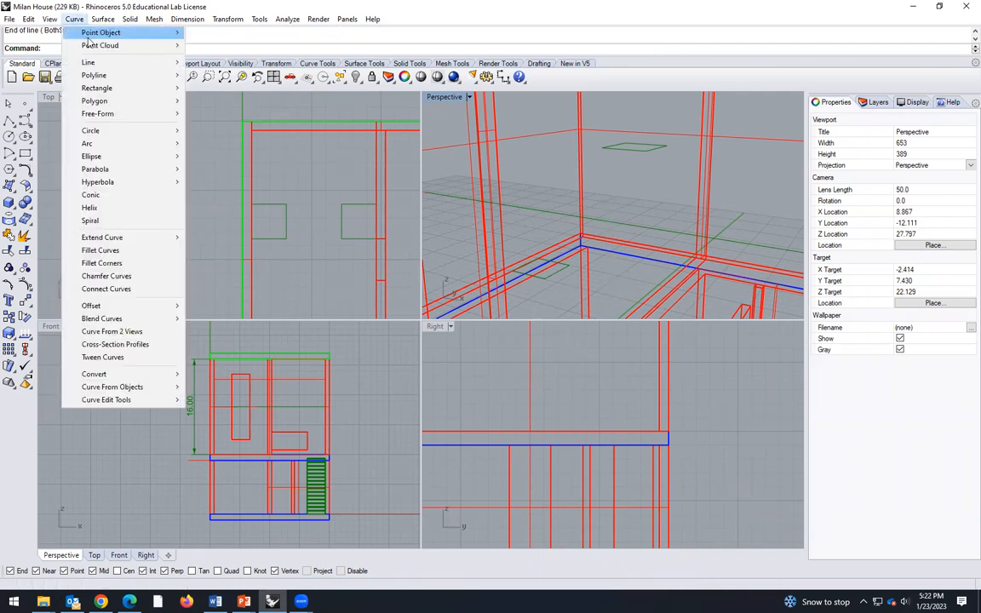
mouse_move(100, 64)
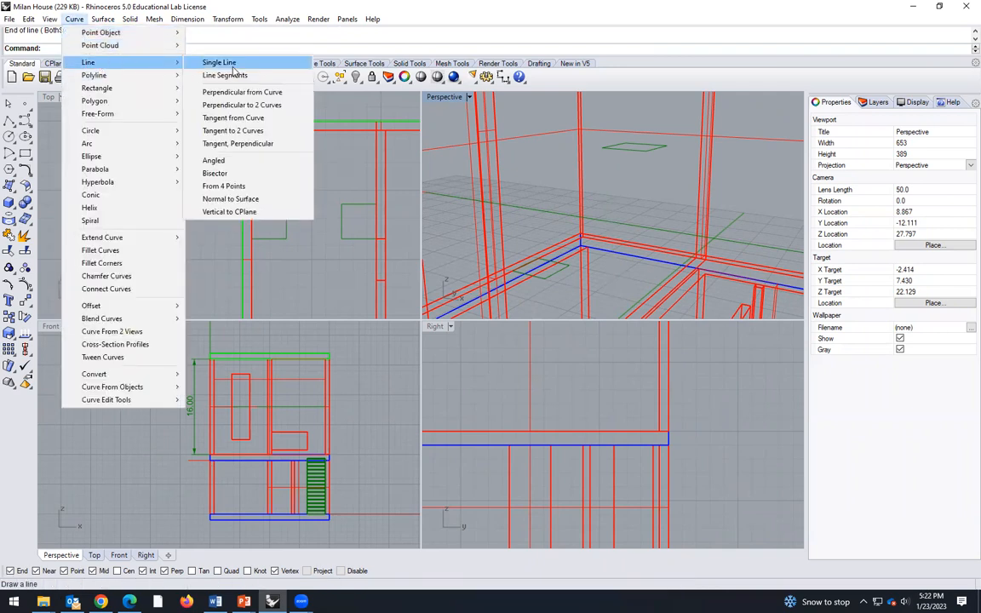
click(237, 212)
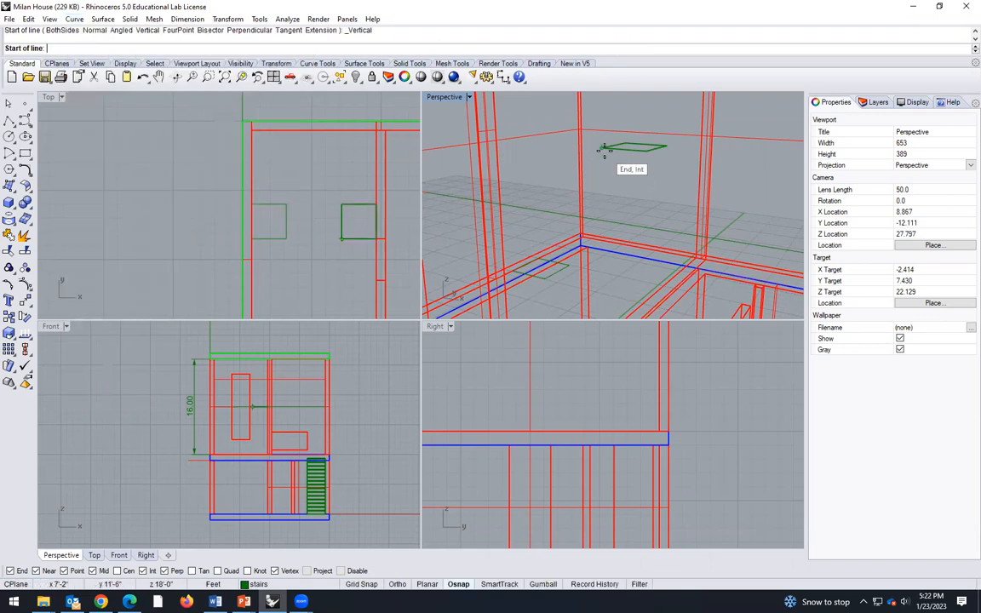
click(601, 148)
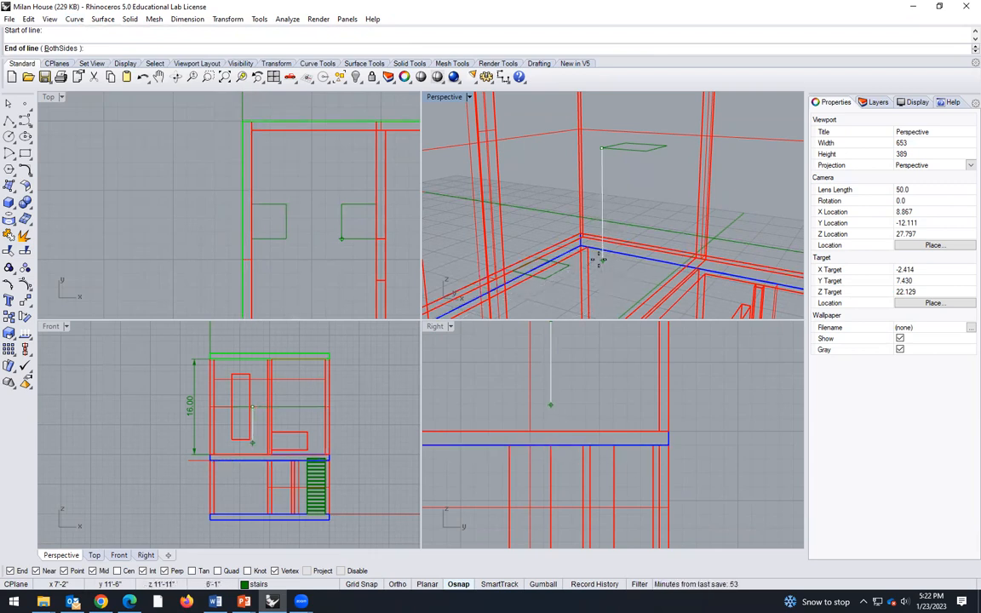
text(8)
key(Return)
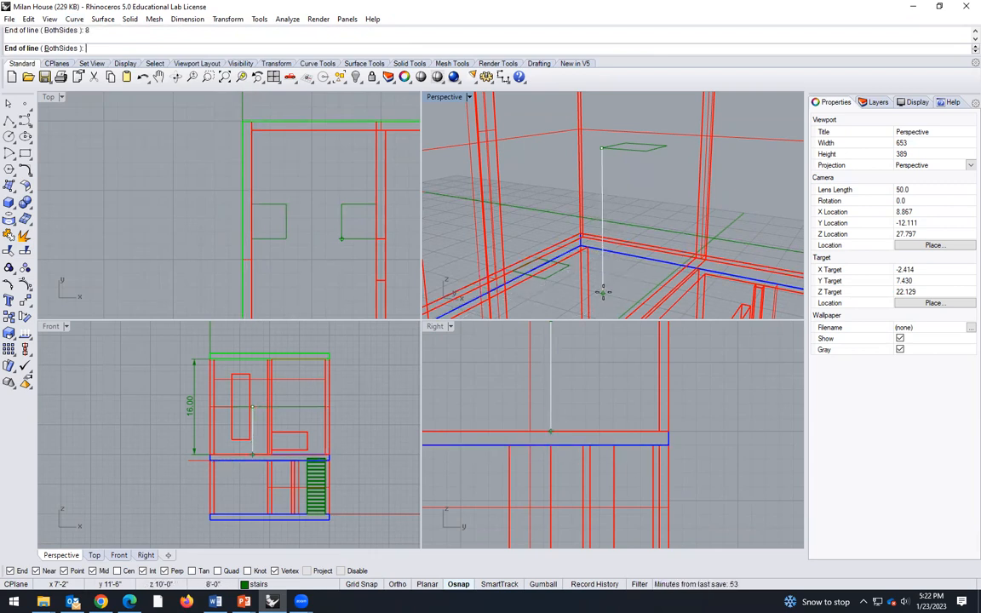
click(603, 296)
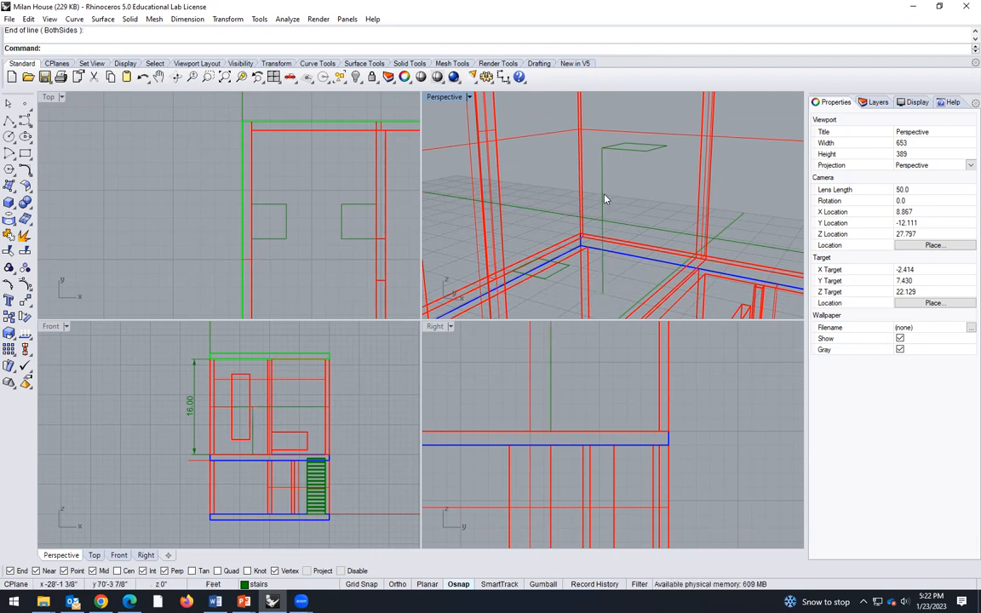
- Divide the 8 ft vertical line into 11 equal segments, marking the divisions with points
click(251, 447)
scroll(245, 469, up, 5)
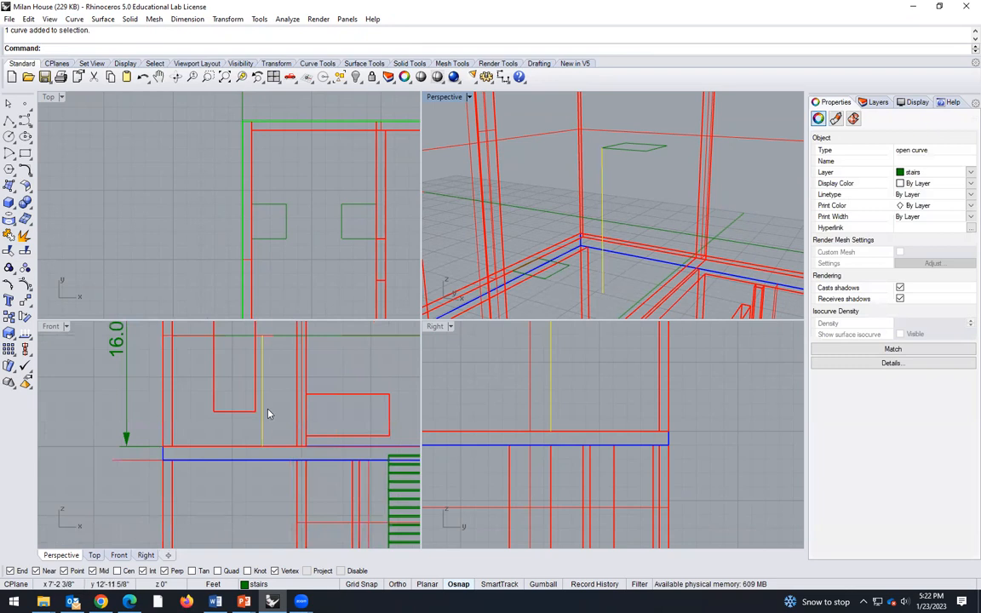
scroll(269, 411, down, 2)
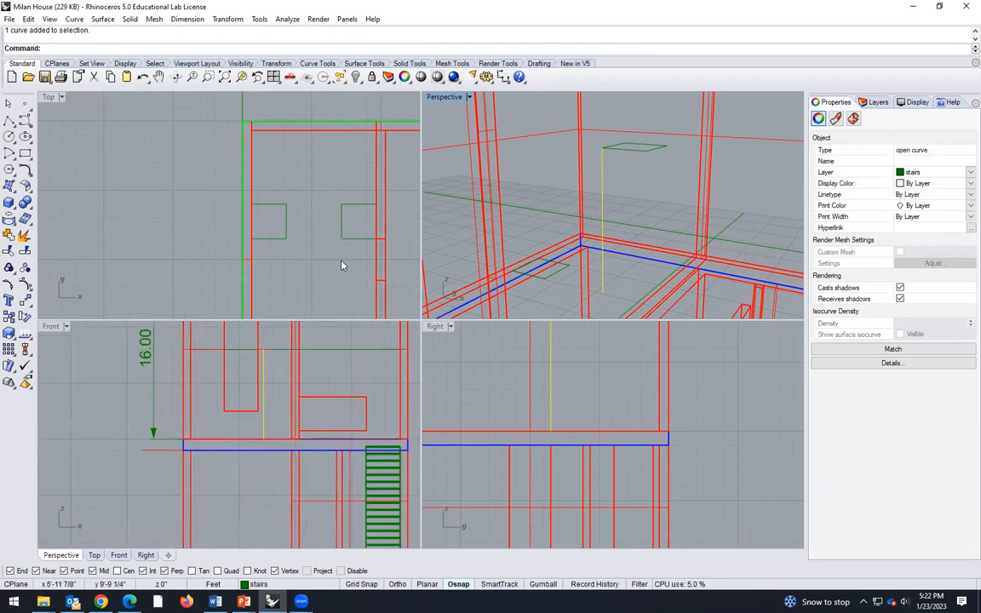
scroll(339, 254, up, 6)
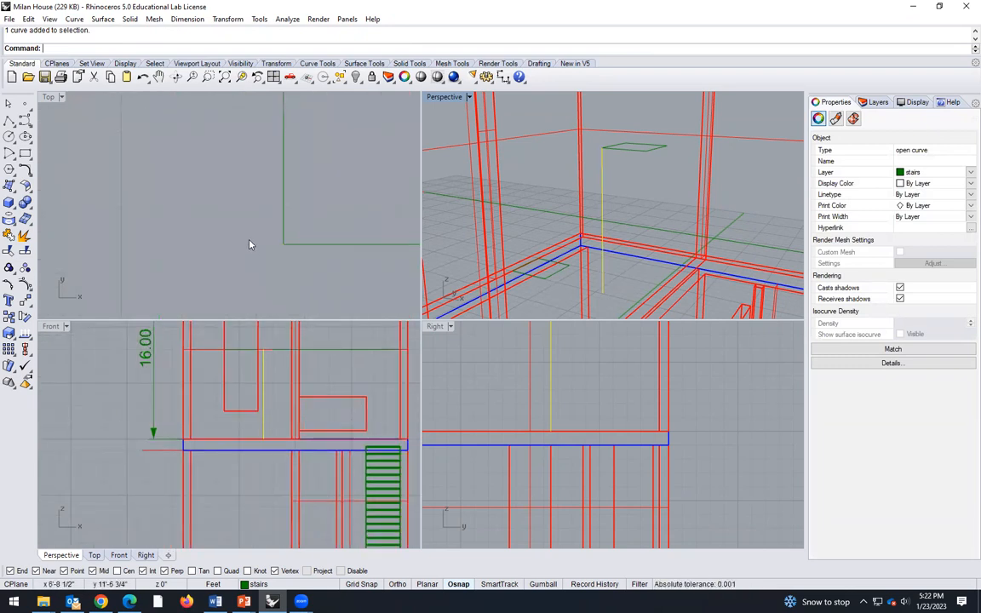
click(268, 273)
click(283, 244)
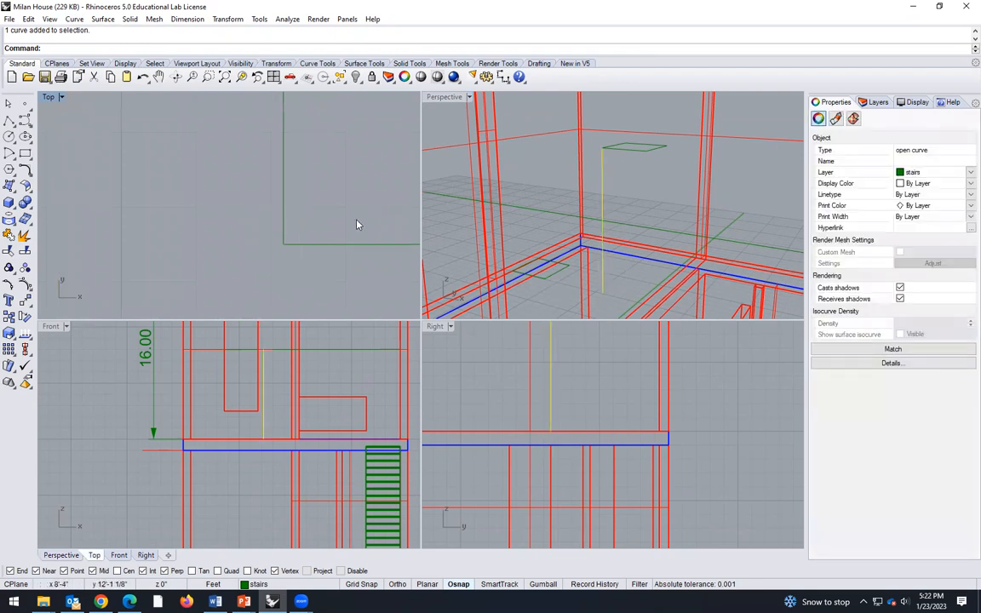
click(284, 251)
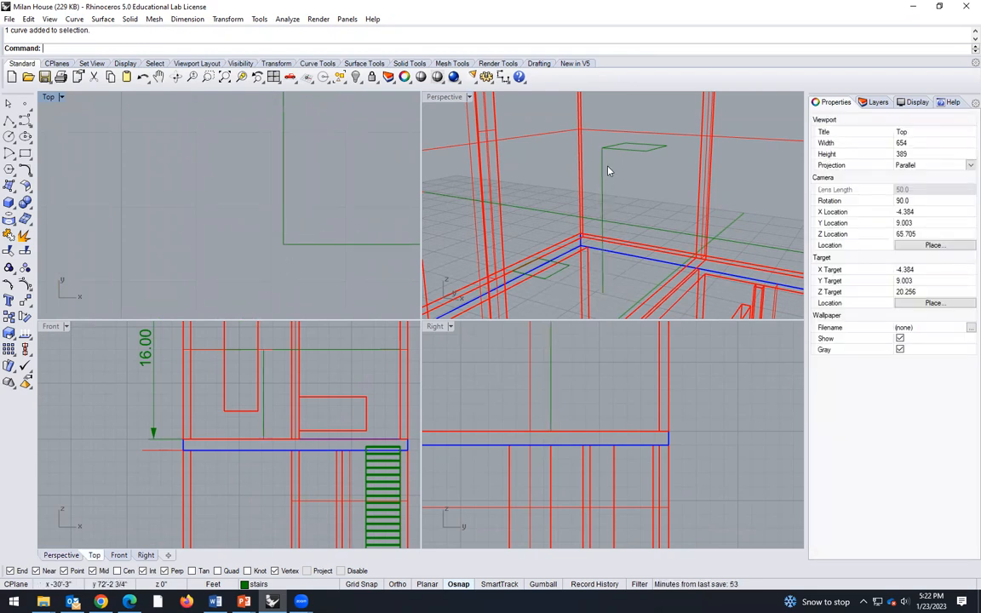
click(603, 196)
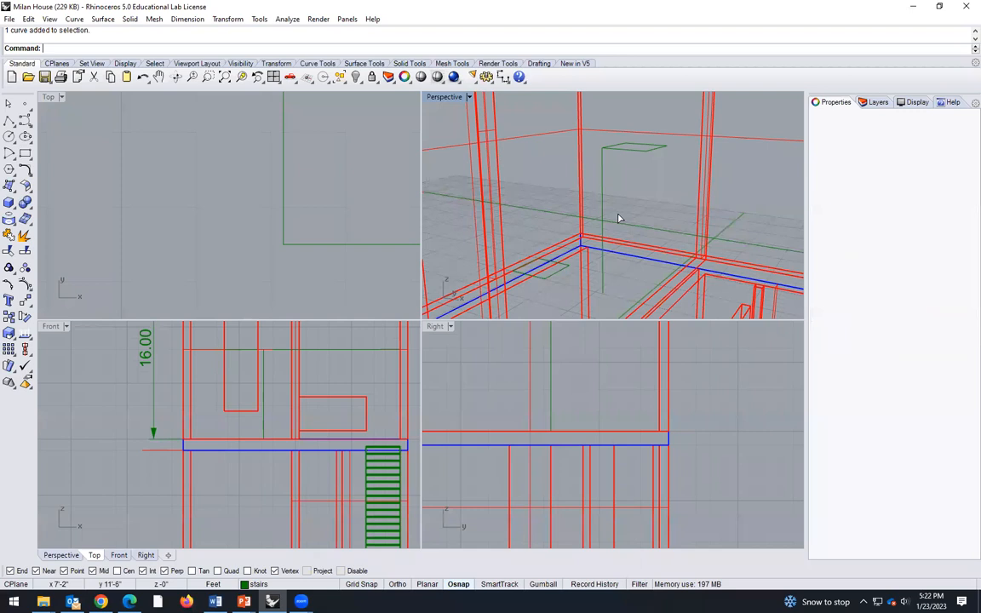
text(Divide)
key(Return)
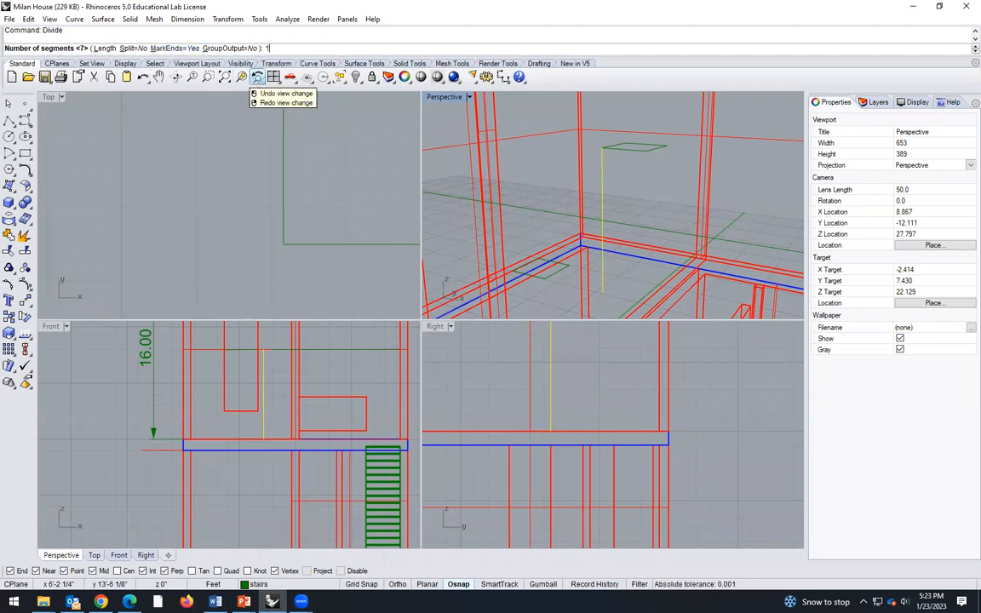
text(1)
key(Return)
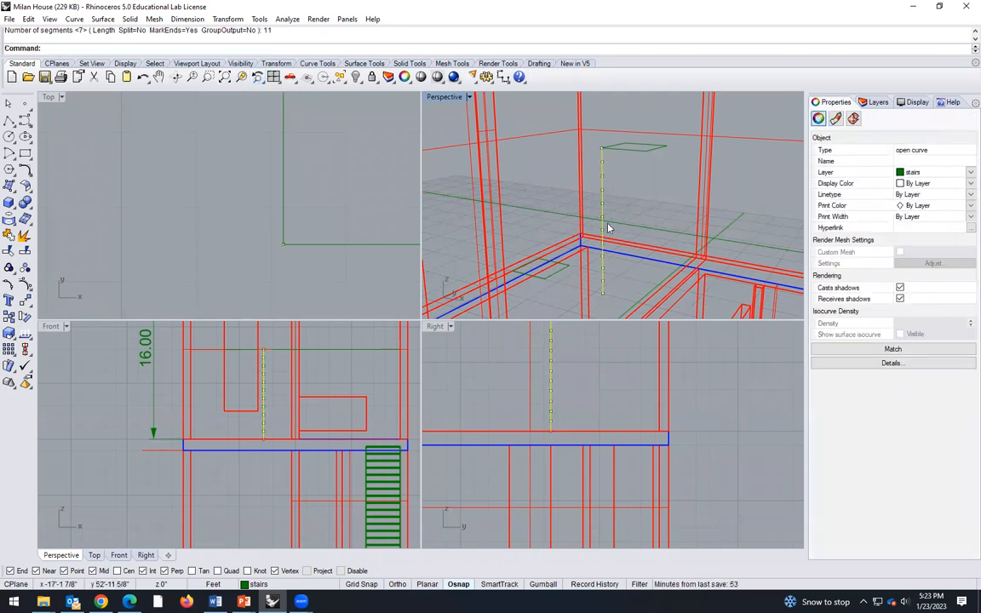
- Examine the division points along the vertical line and their relation to the two squares and the existing exterior stair
scroll(608, 186, up, 5)
click(619, 181)
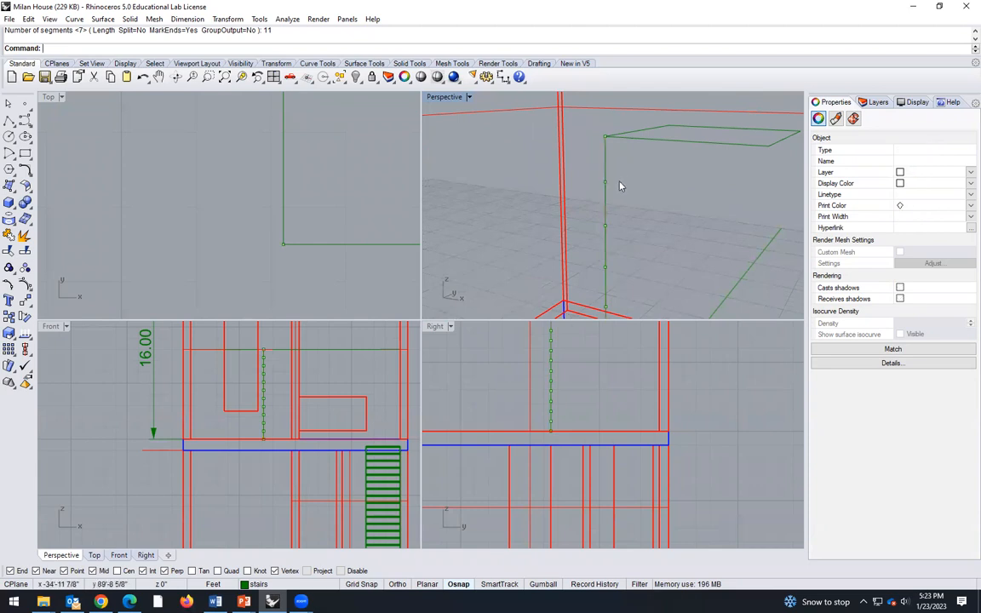
click(605, 182)
click(660, 187)
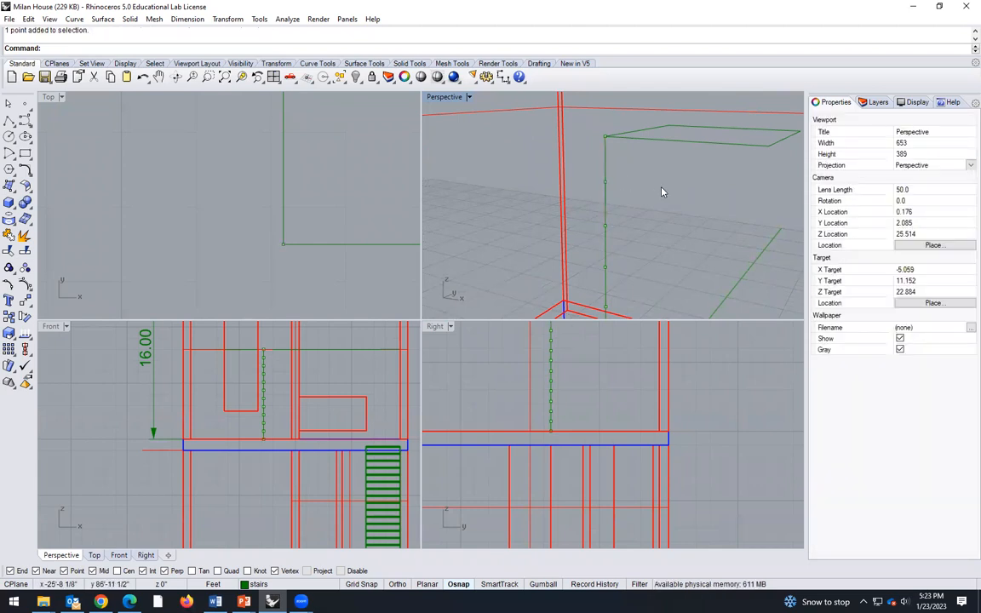
scroll(661, 189, down, 5)
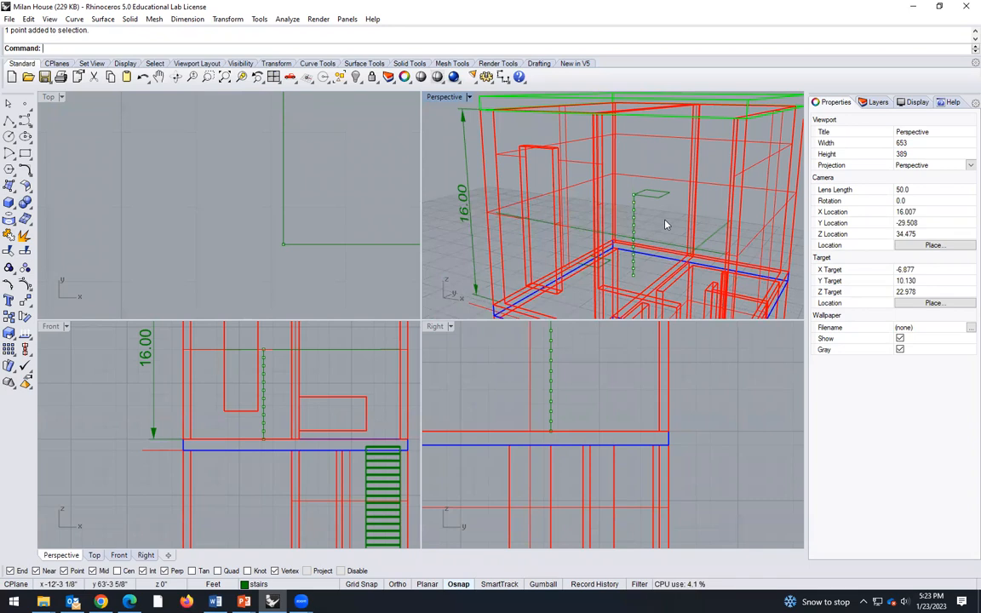
scroll(293, 385, down, 4)
scroll(593, 277, down, 2)
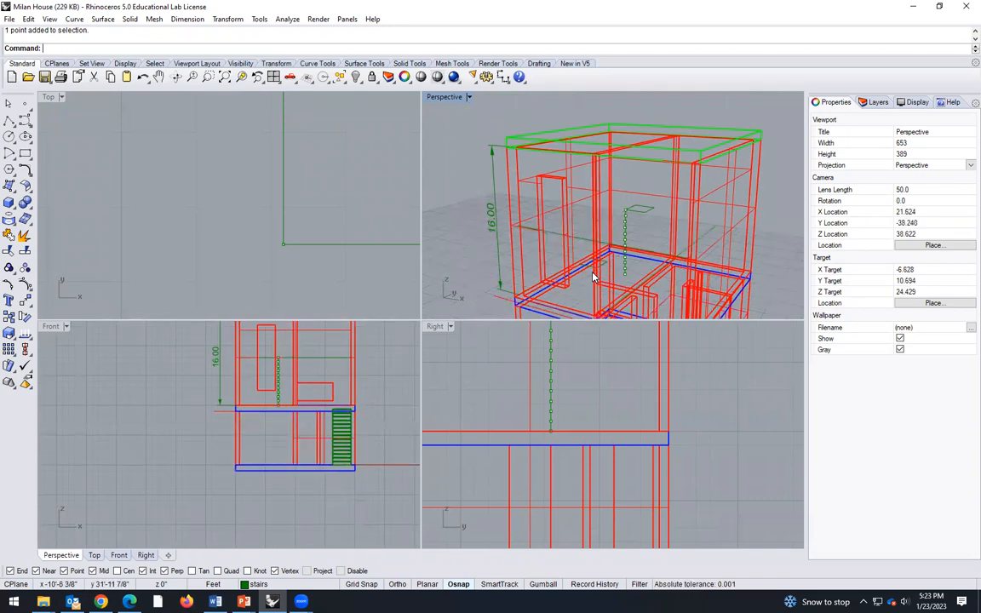
right_drag(593, 277, 771, 285)
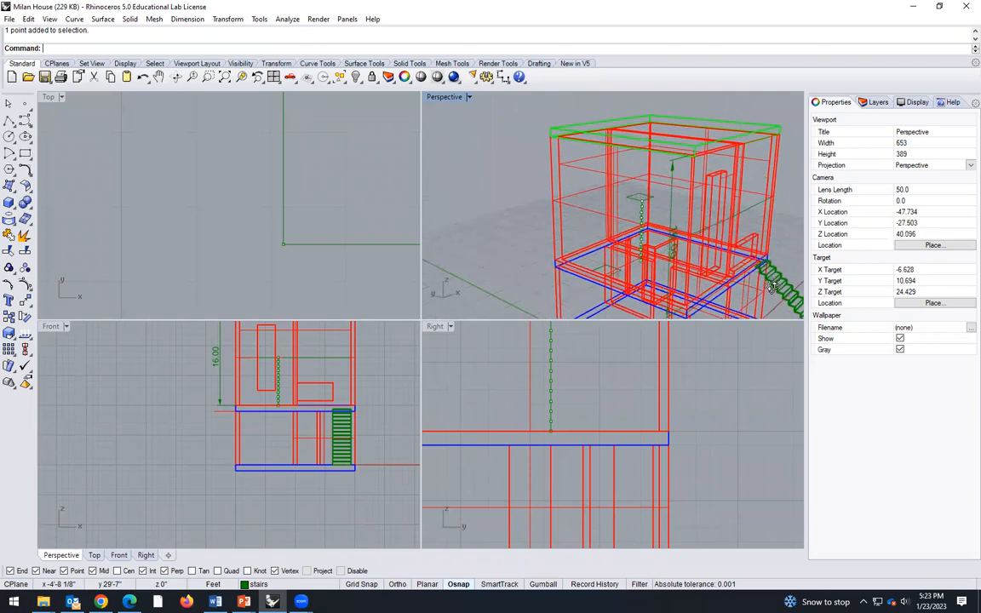
scroll(580, 243, up, 10)
right_drag(545, 247, 430, 290)
scroll(281, 279, up, 5)
scroll(295, 260, up, 2)
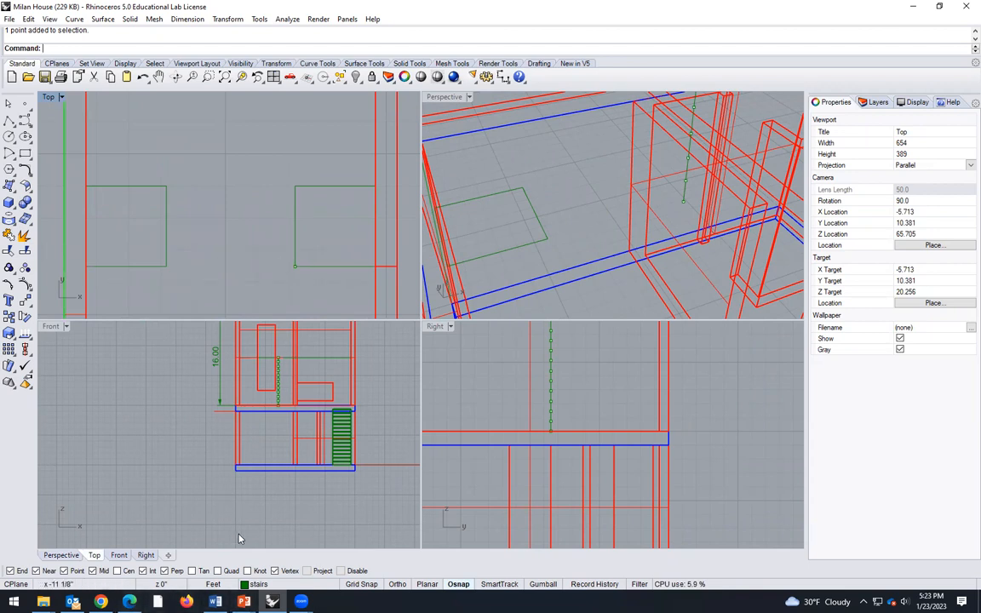
- Check the interior stair on the Milan house floor plans in PowerPoint again, and return to the Rhino model
mouse_move(243, 602)
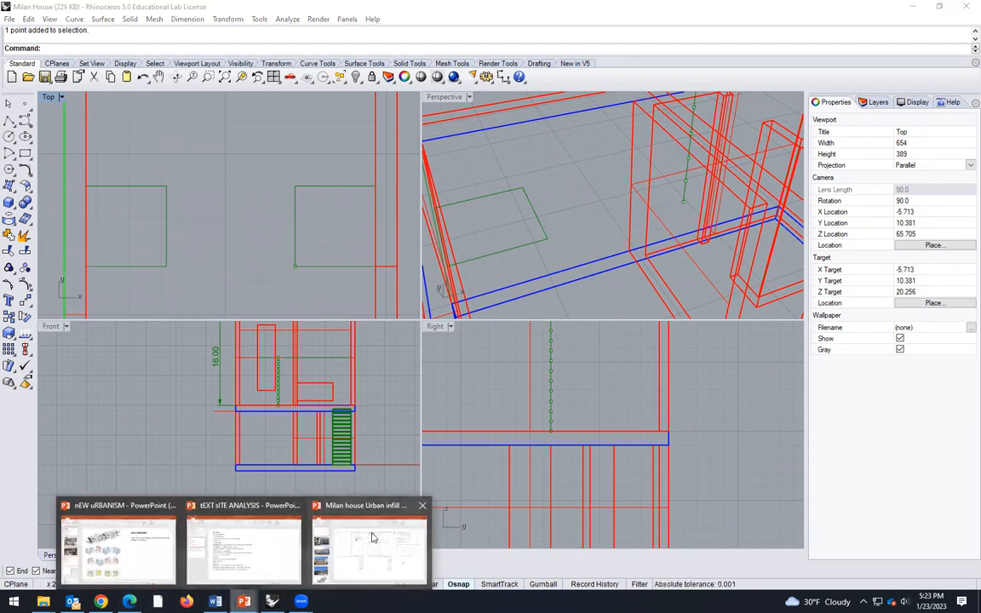
click(338, 484)
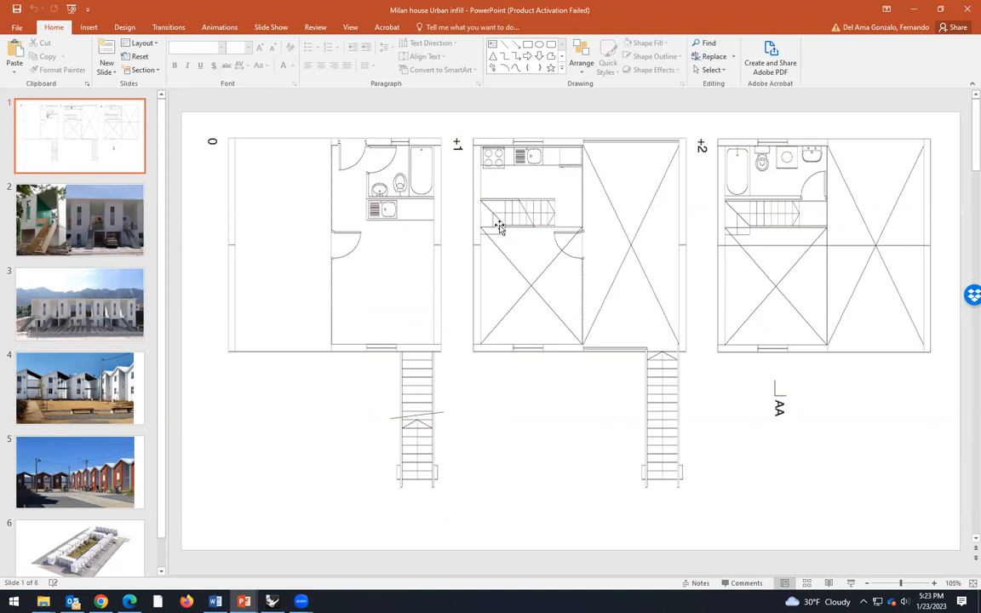
click(273, 601)
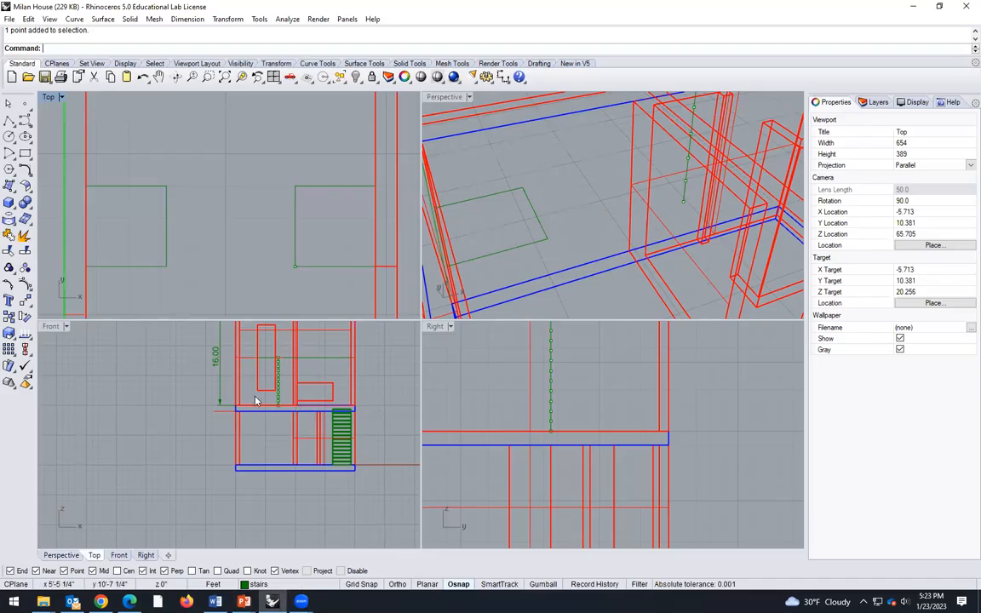
- In the front view, draw a horizontal line about 5 ft 8 in long from the third division point above the slab toward the outer wall
scroll(256, 398, up, 4)
scroll(272, 425, up, 6)
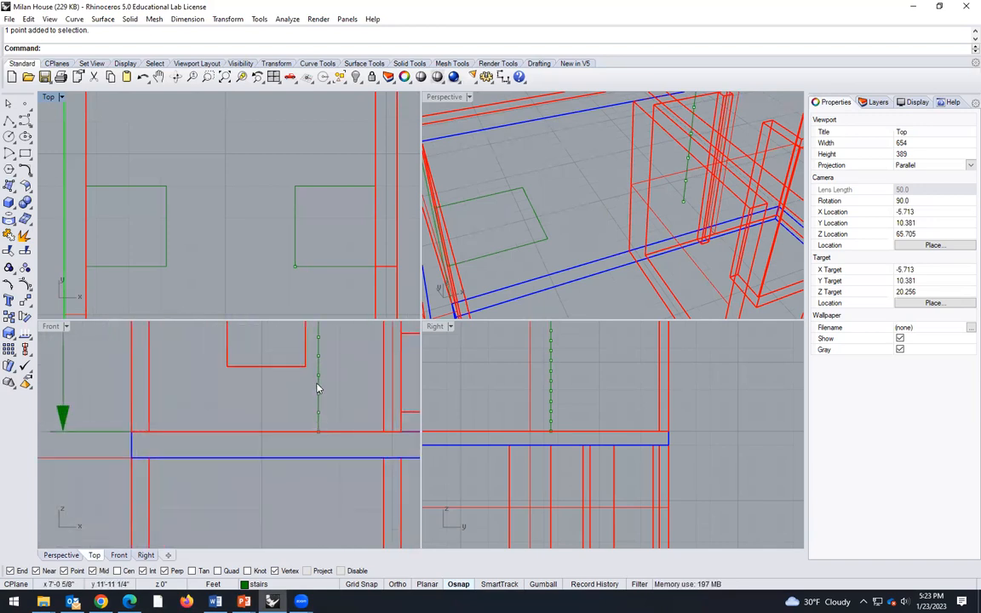
right_click(318, 387)
click(318, 375)
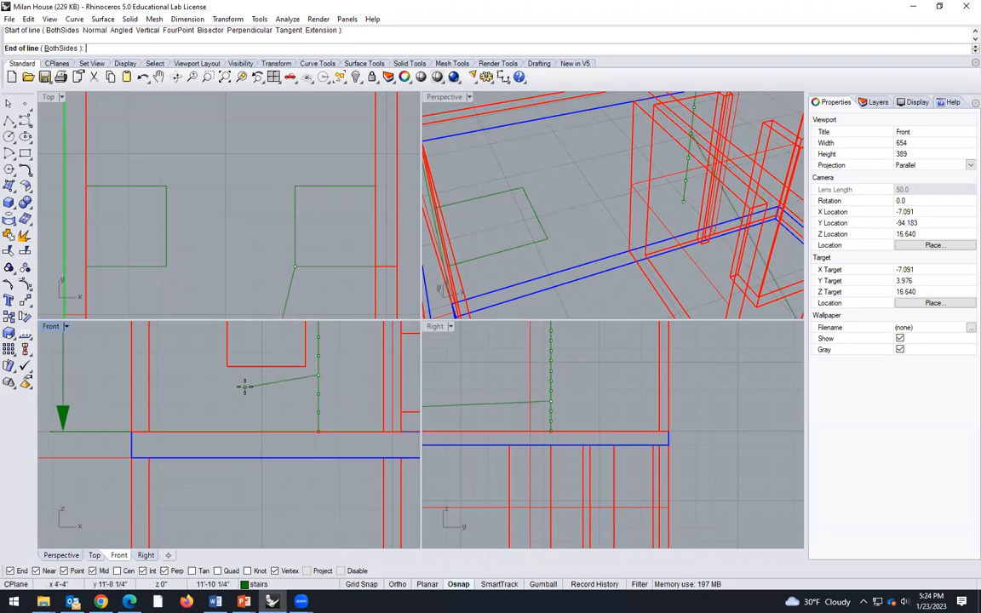
key(F8)
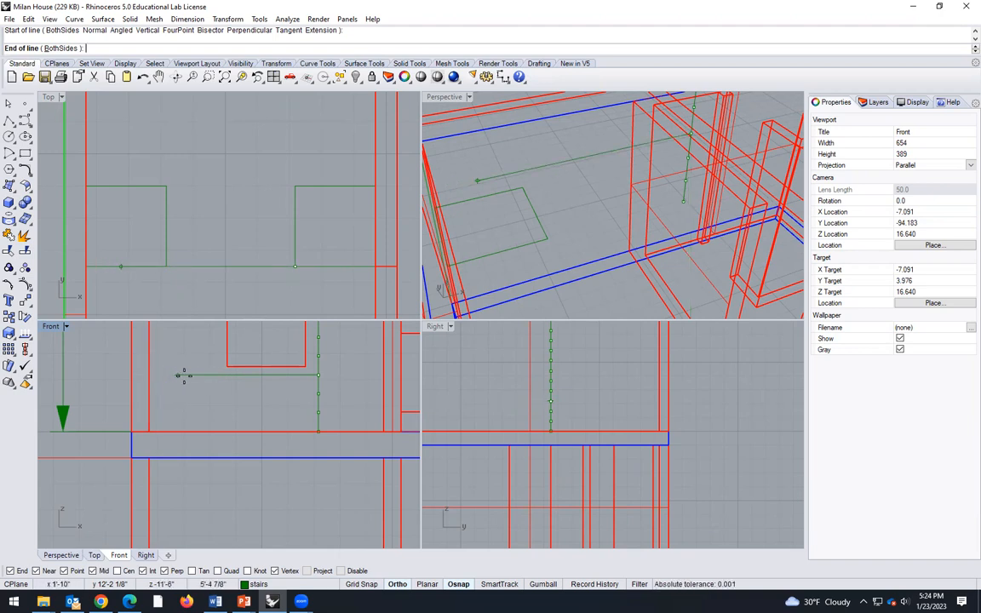
right_drag(509, 273, 622, 273)
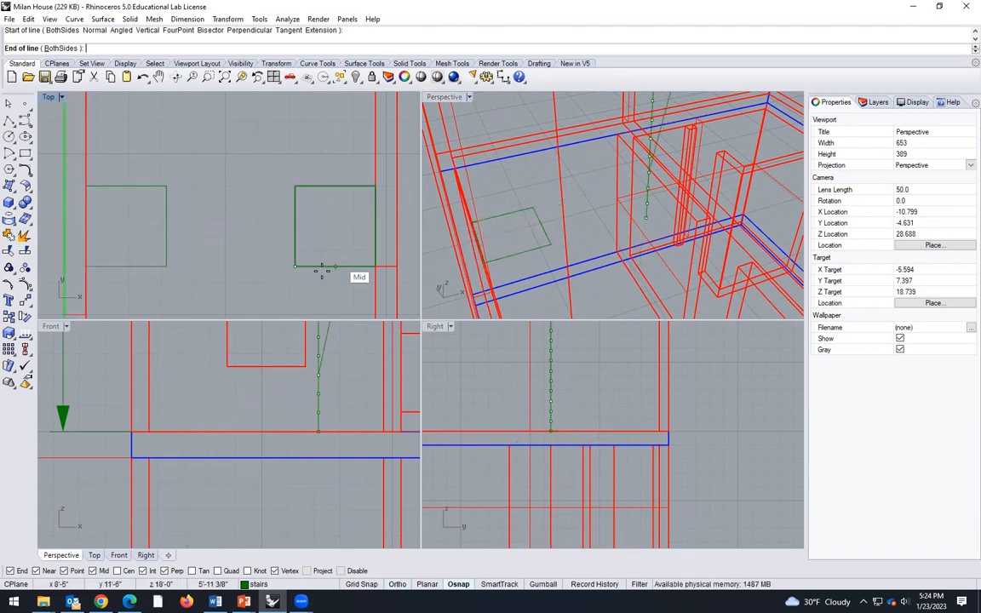
scroll(323, 311, down, 5)
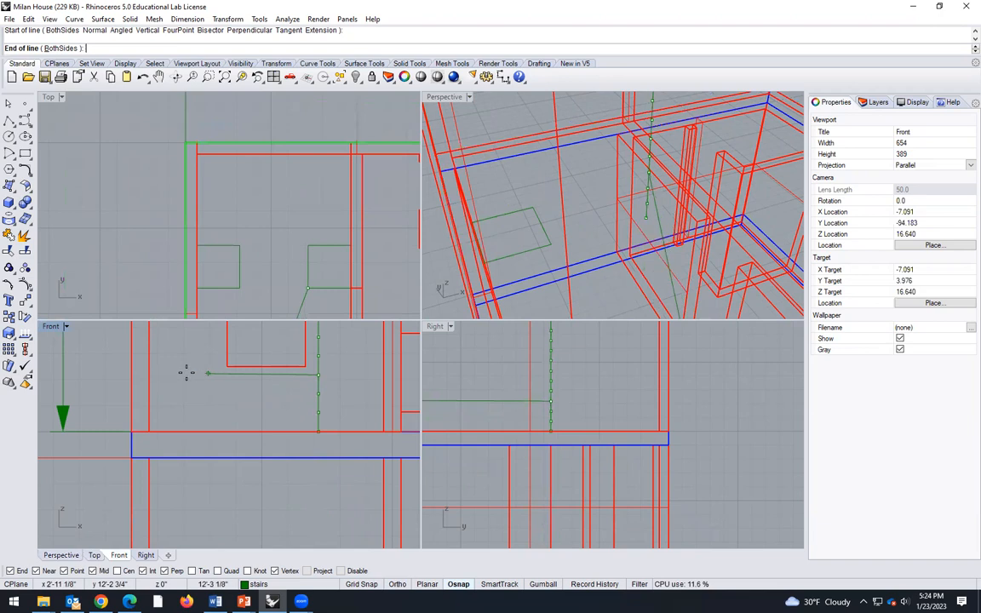
key(F8)
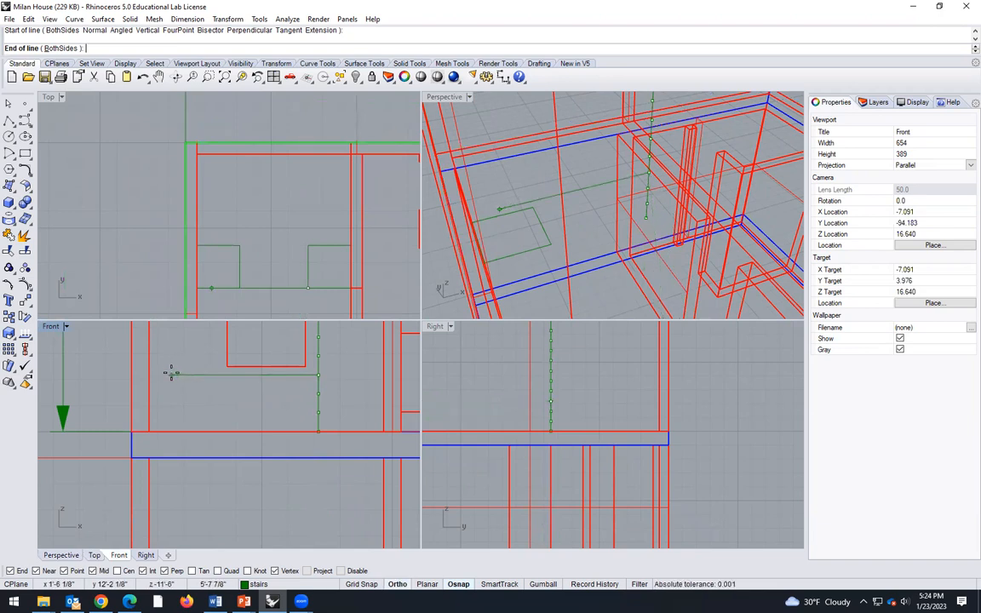
shift+click(171, 373)
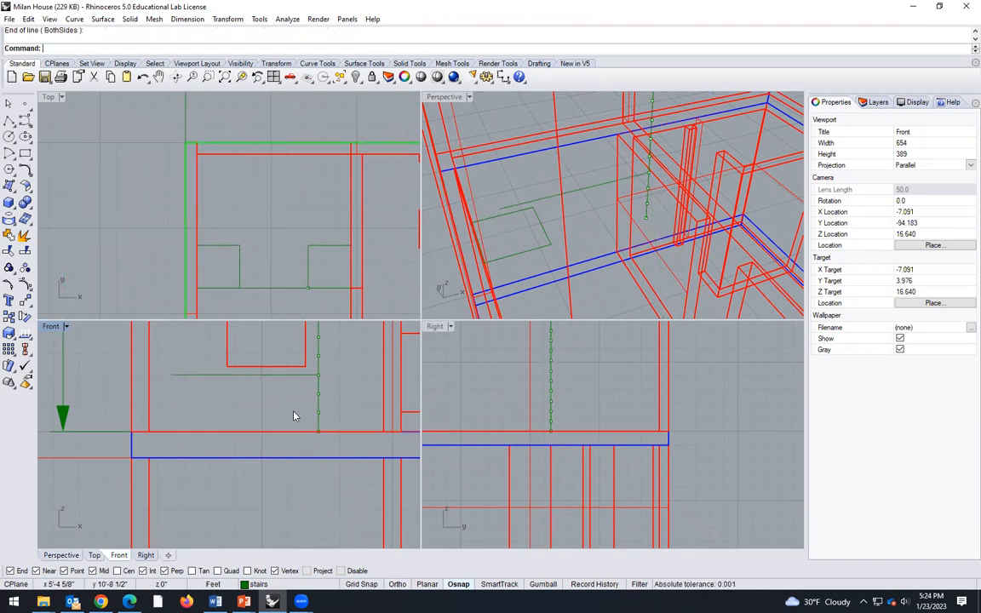
- Examine how the horizontal line runs over the floor-level square in the top and front views
click(274, 288)
scroll(361, 299, down, 1)
scroll(247, 399, down, 6)
click(268, 465)
scroll(281, 389, up, 2)
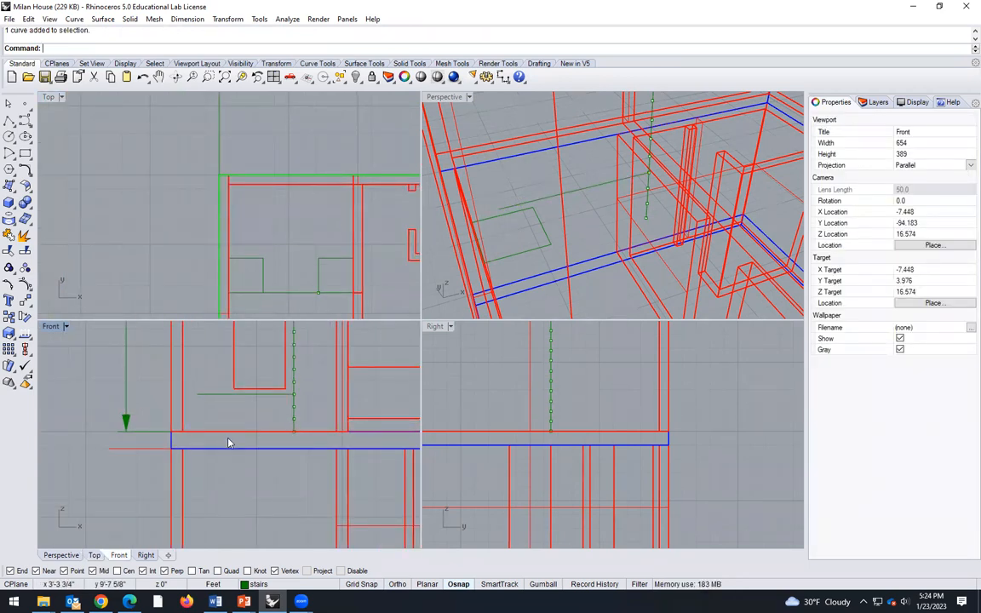
scroll(226, 434, down, 2)
scroll(263, 284, up, 1)
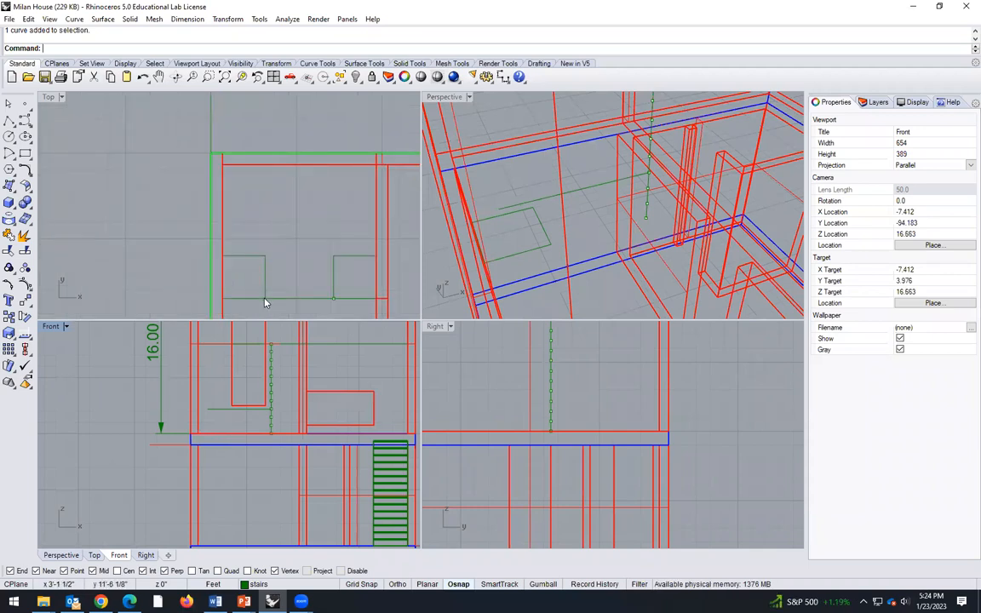
- Draw a line vertical to the construction plane from the floor-level square's inner front corner up to the horizontal line
scroll(265, 304, up, 1)
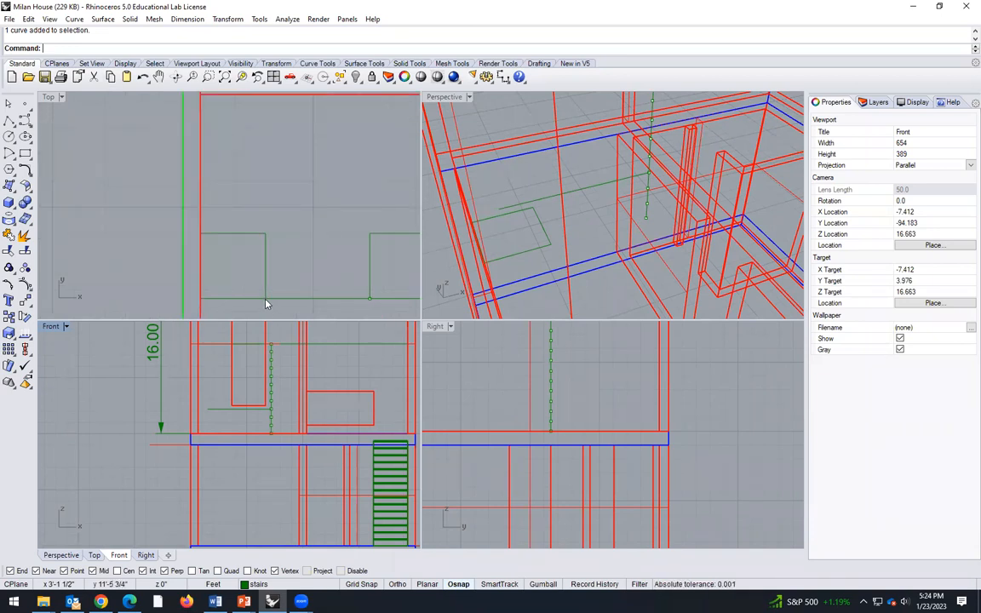
click(74, 19)
mouse_move(121, 65)
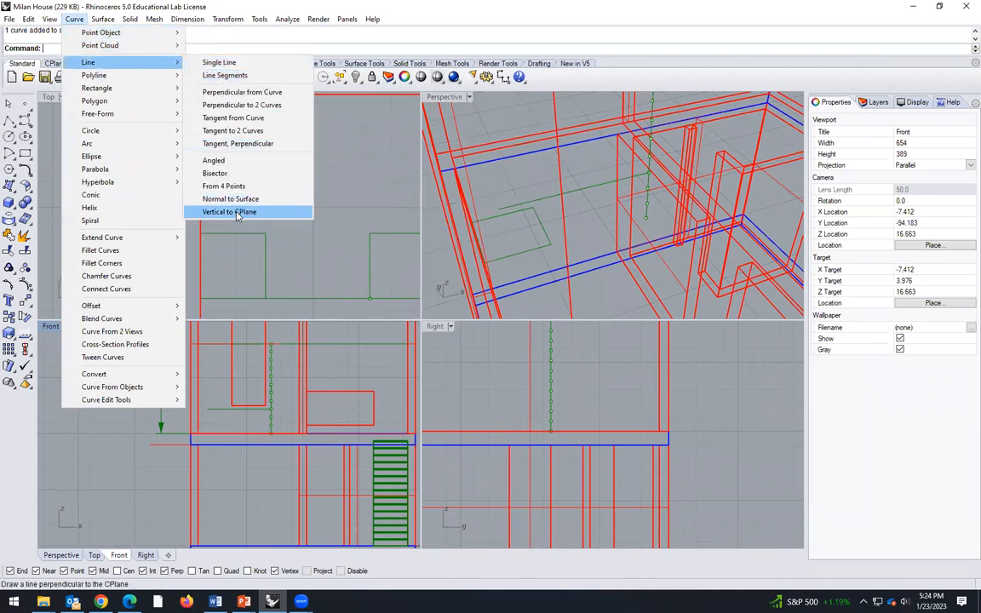
click(241, 212)
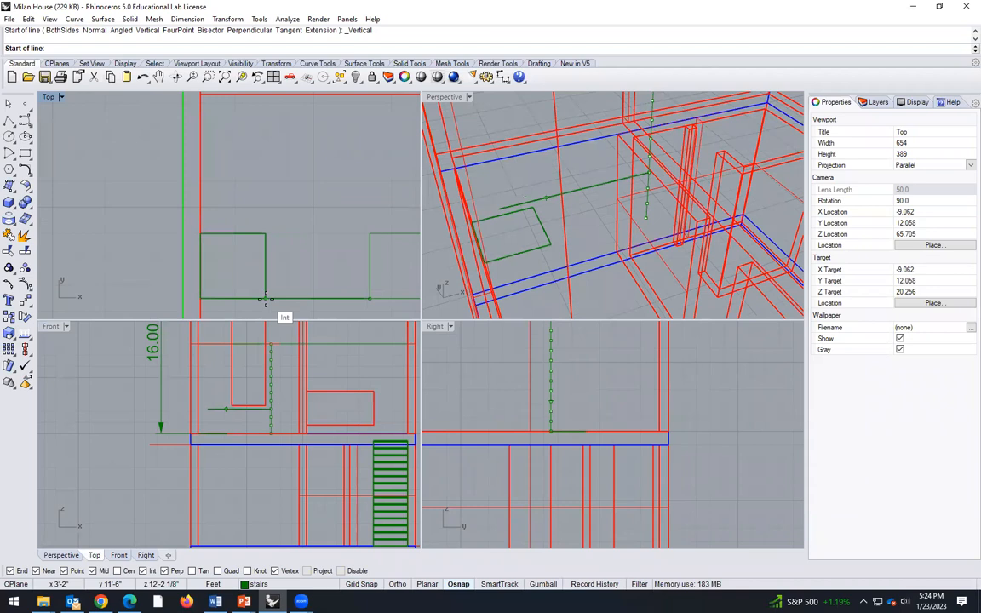
click(551, 245)
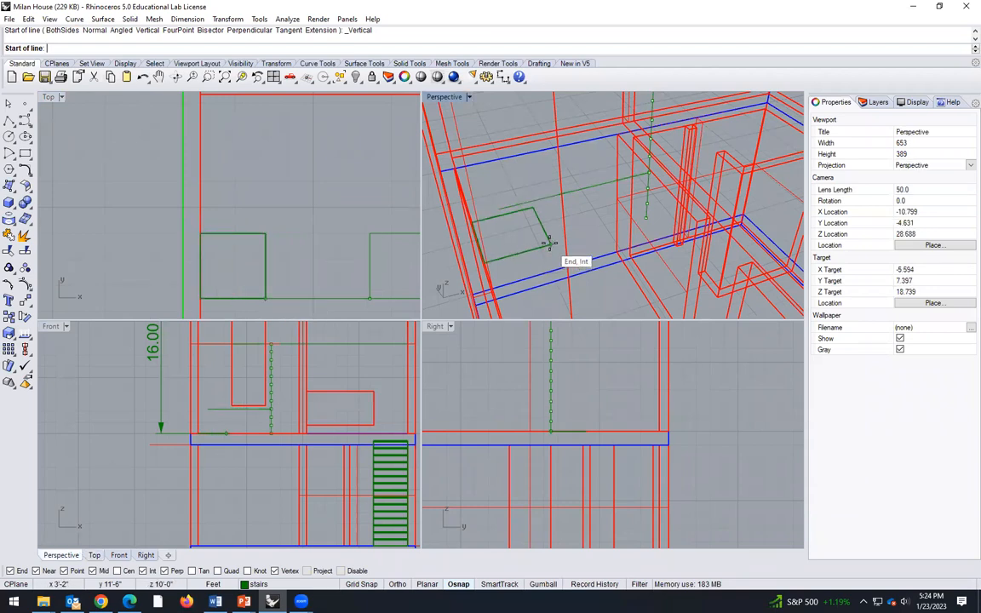
click(549, 200)
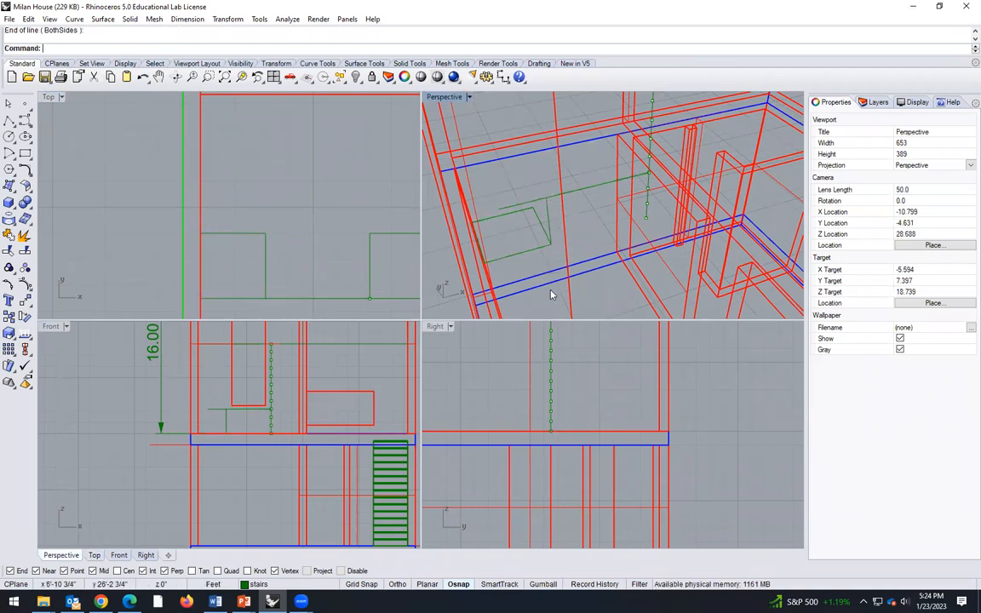
- Chamfer the new vertical line and the horizontal line with distances 0,0 to trim them into a clean corner
scroll(215, 417, up, 5)
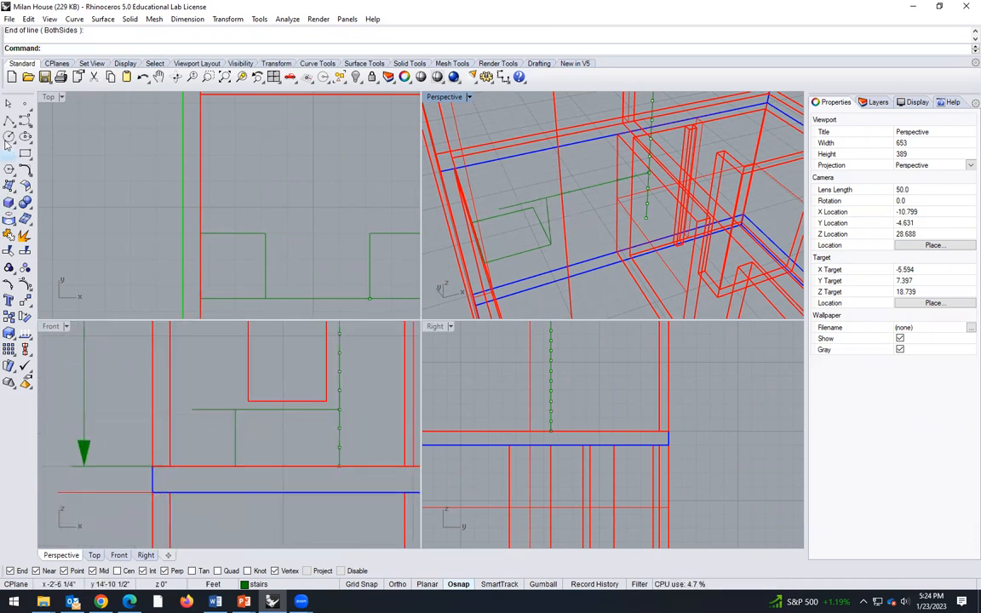
click(24, 170)
click(60, 175)
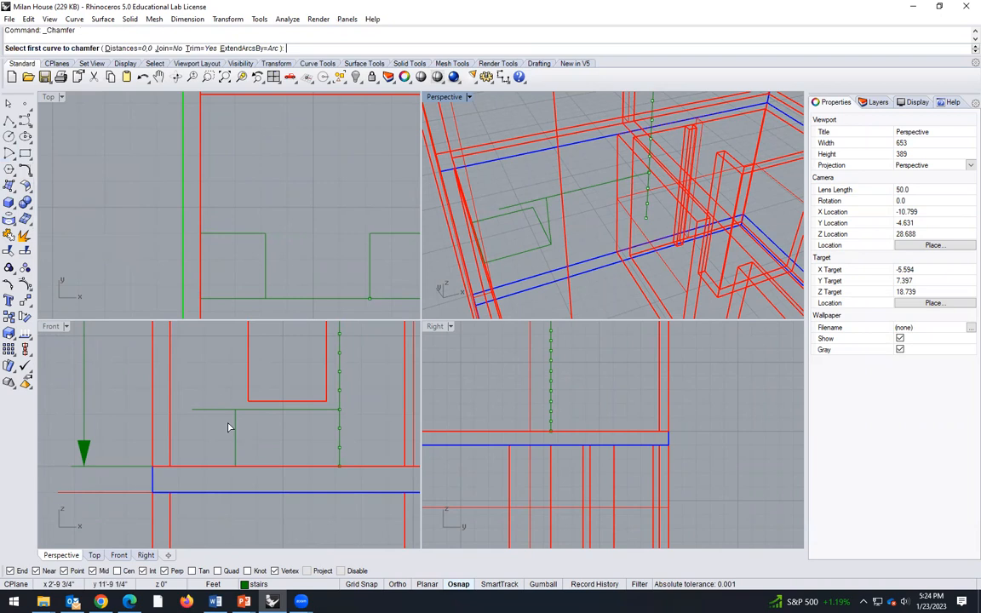
click(236, 418)
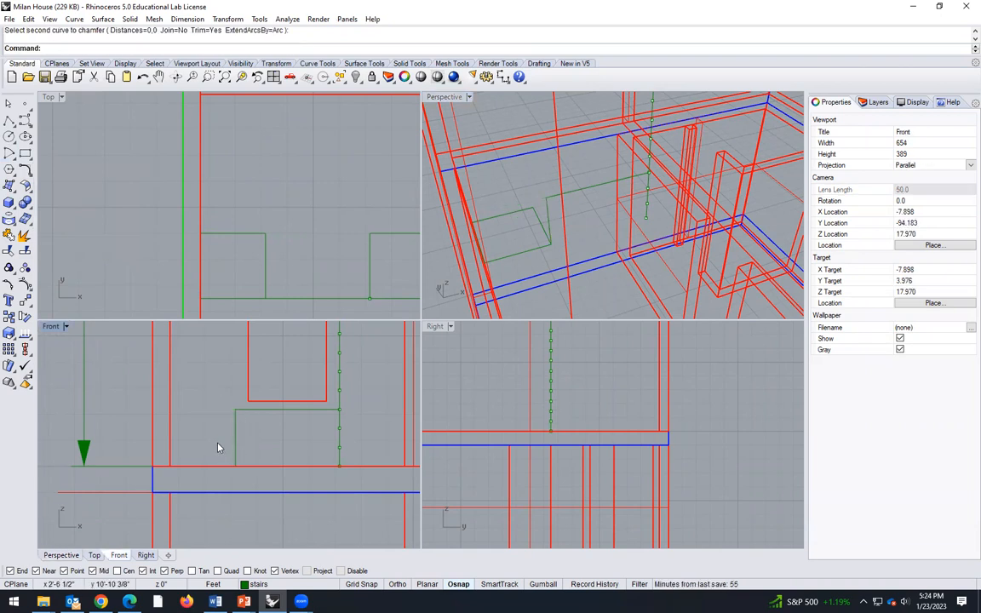
- Divide the trimmed horizontal line between the two squares into 7 segments with points
right_drag(539, 203, 590, 170)
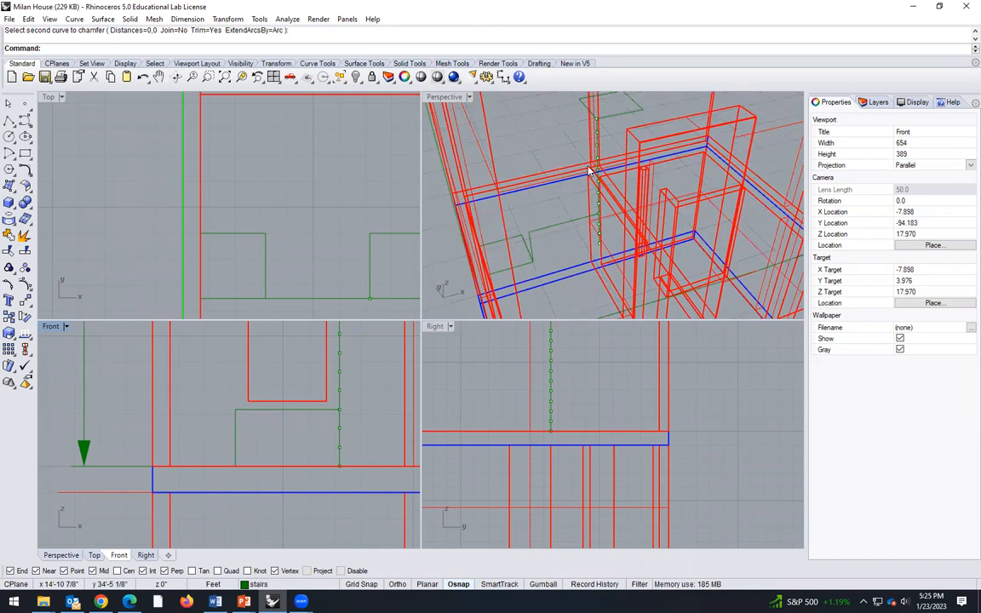
scroll(203, 387, down, 4)
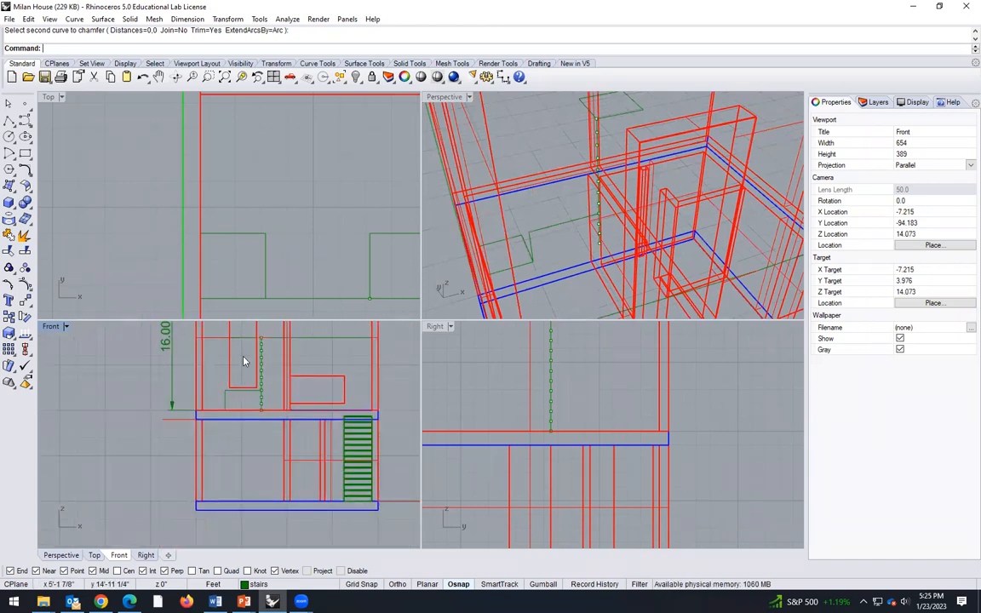
scroll(253, 339, up, 2)
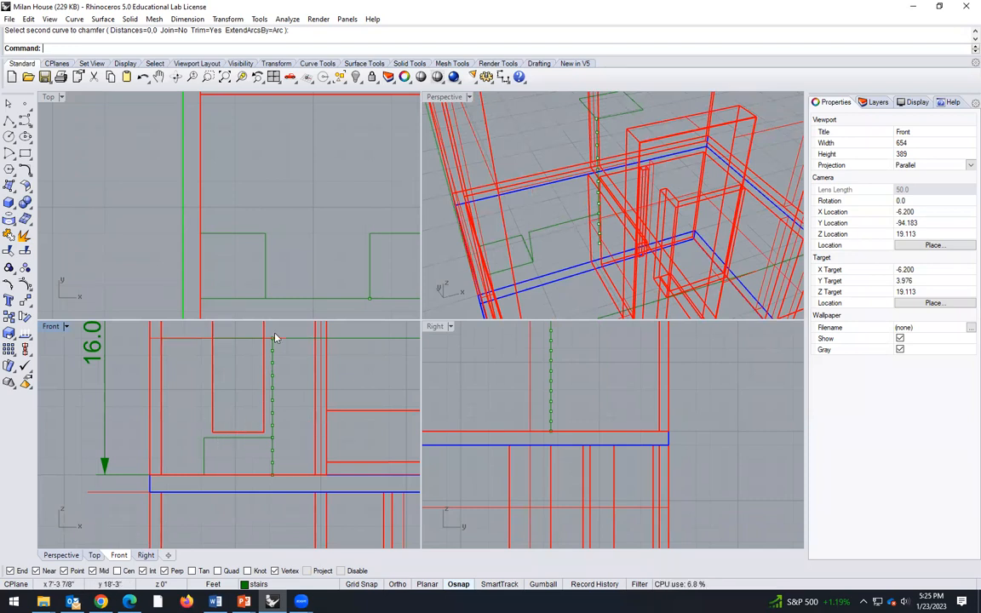
click(239, 442)
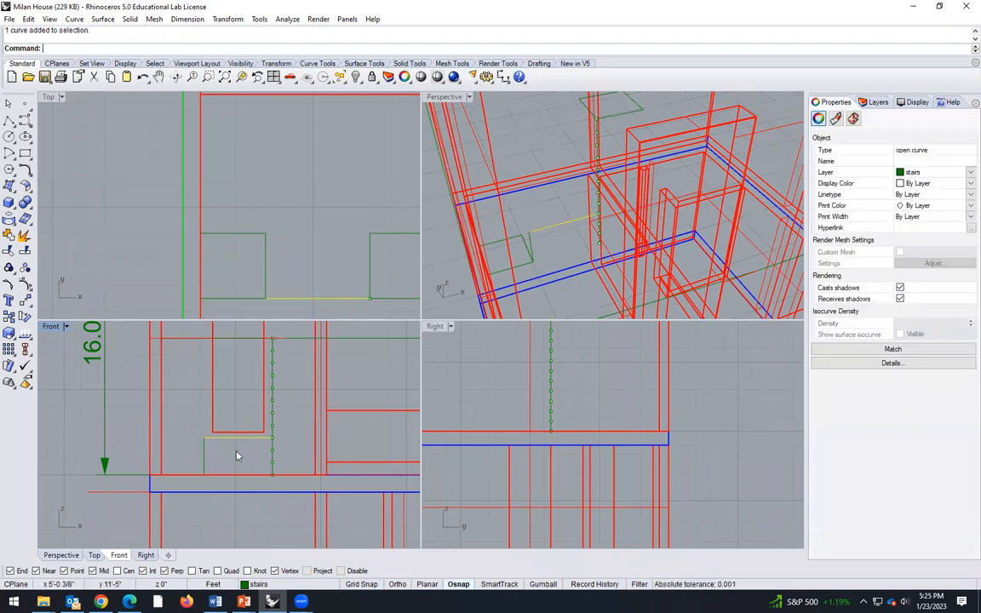
text(Divide)
key(Return)
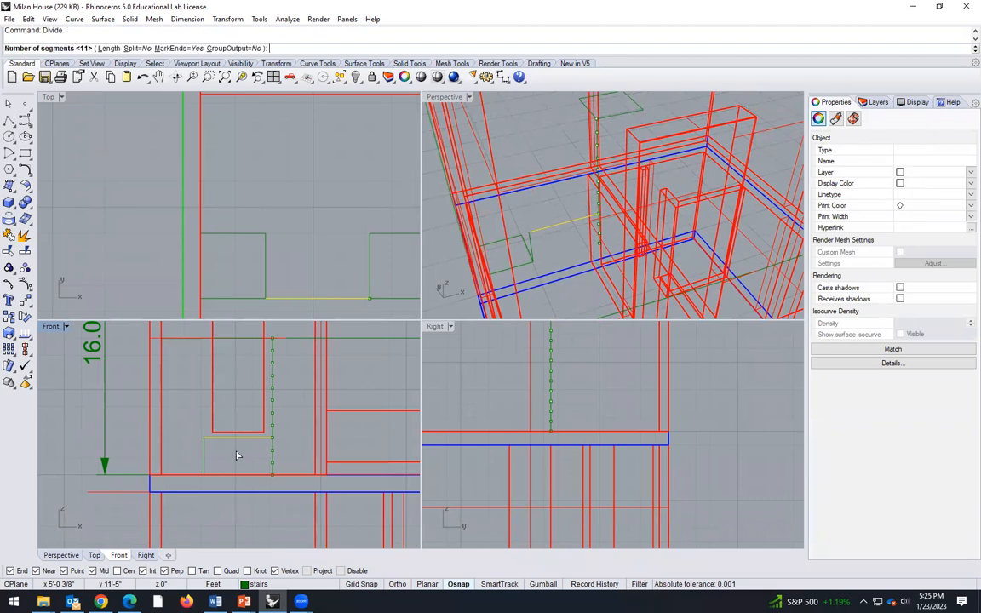
text(7)
key(Return)
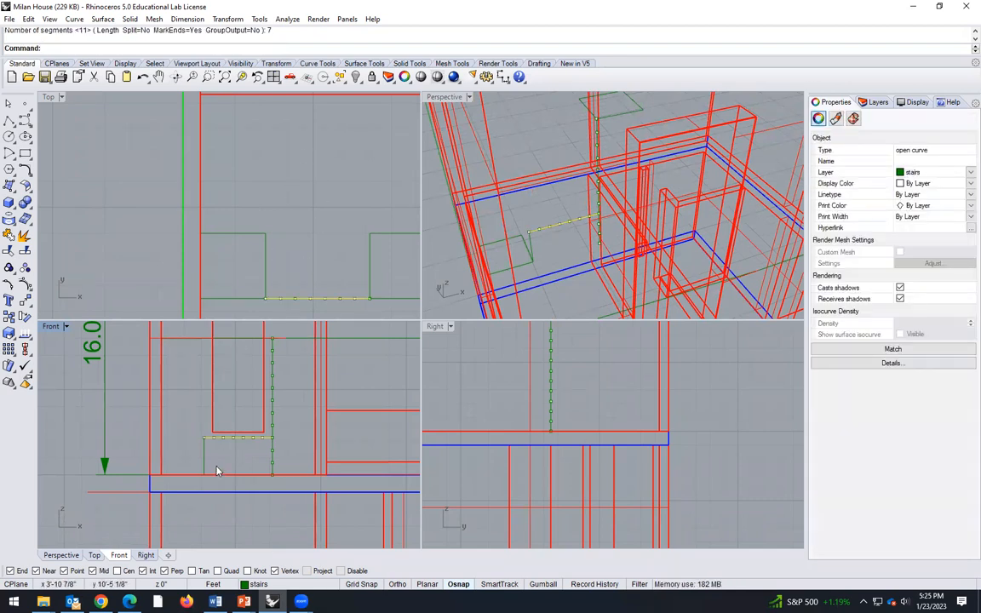
- Copy the division point at the trimmed corner one segment outward, beyond the start of the horizontal line
scroll(199, 445, up, 5)
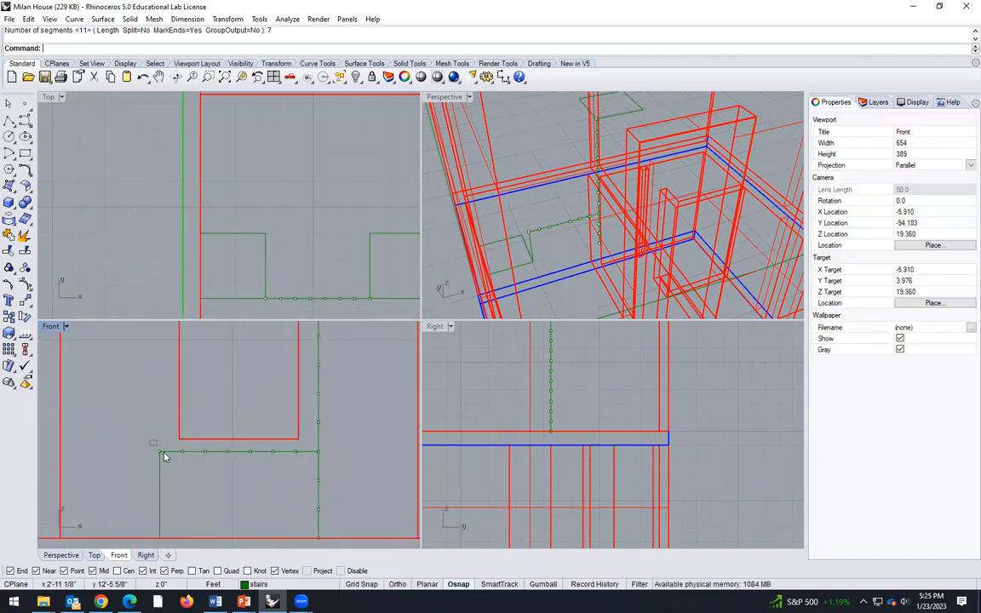
click(165, 456)
text(copy)
key(Return)
scroll(167, 464, up, 3)
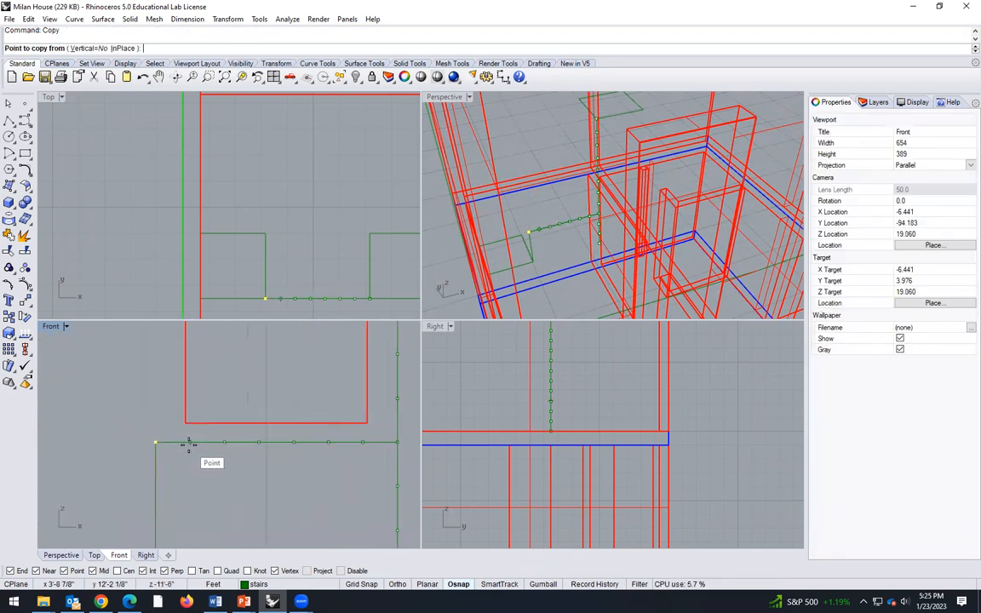
click(190, 443)
scroll(191, 499, down, 2)
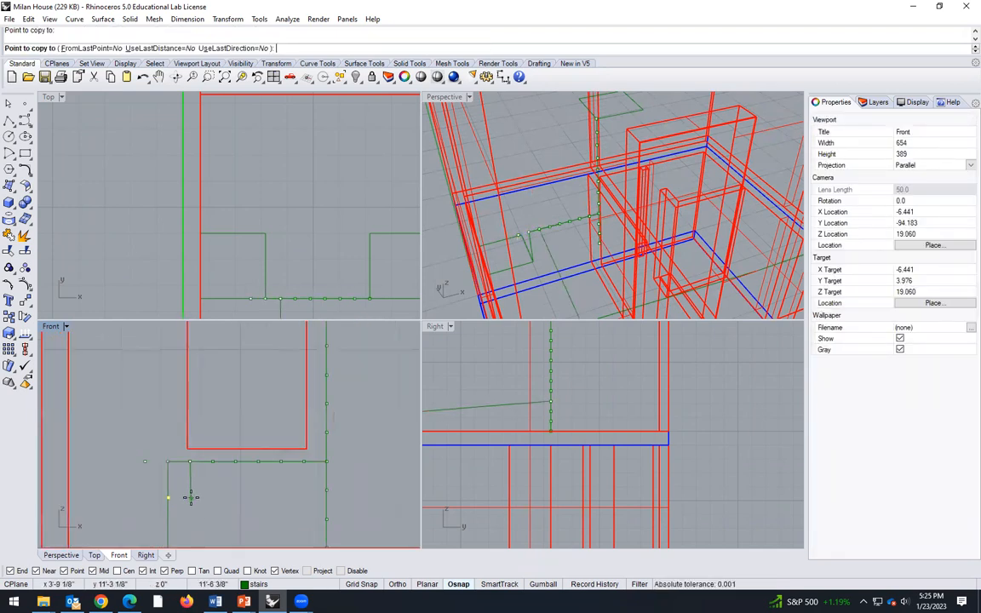
key(Escape)
- Draw a sloped line from the copied outer point to the top end of the vertical division line
scroll(242, 511, down, 5)
text(line)
key(Return)
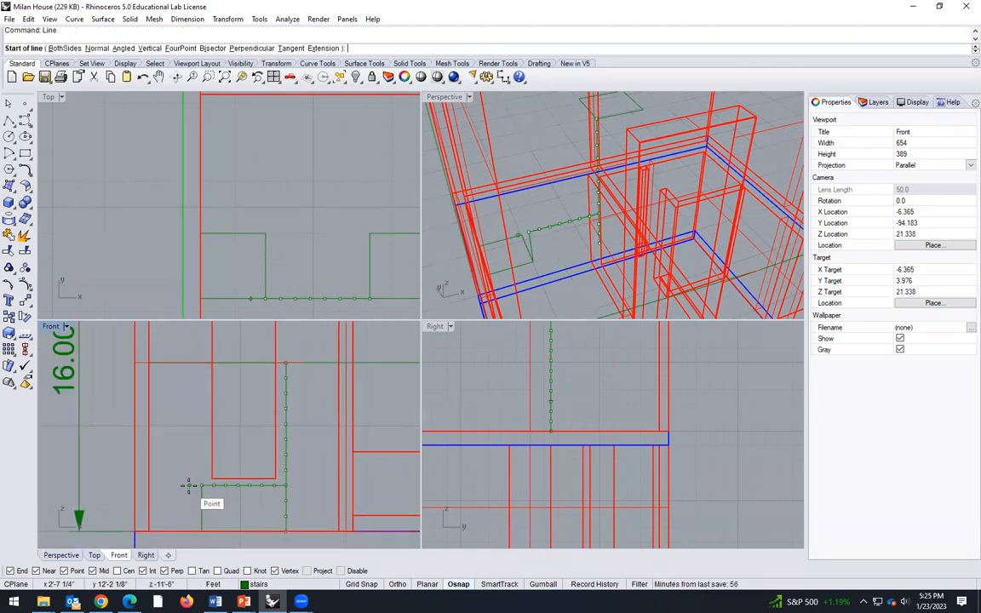
click(189, 486)
scroll(294, 371, up, 3)
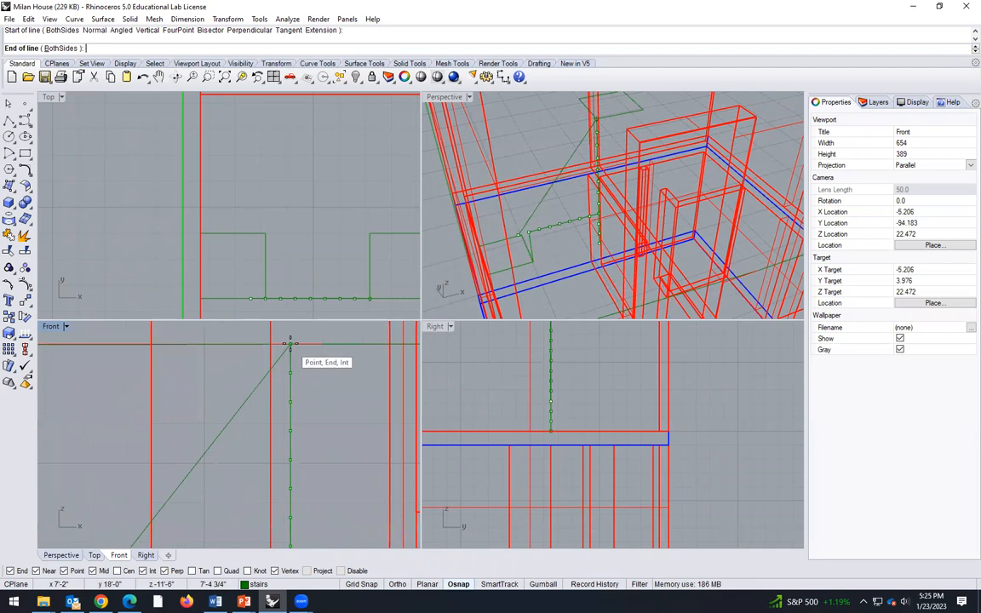
click(291, 345)
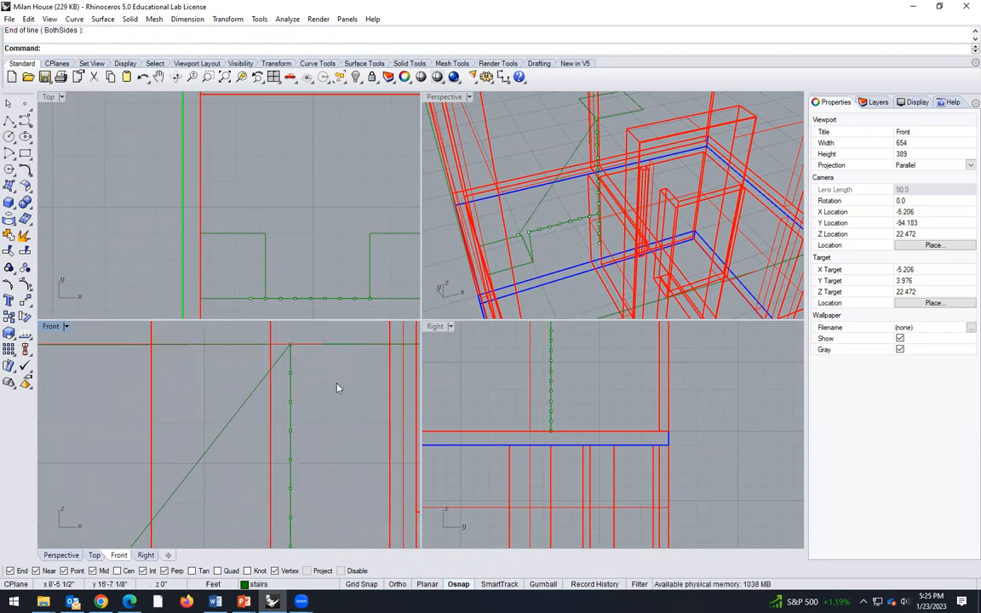
- Draw vertical lines from the horizontal line's first two division points up to the sloped line, using Ortho
scroll(337, 388, down, 2)
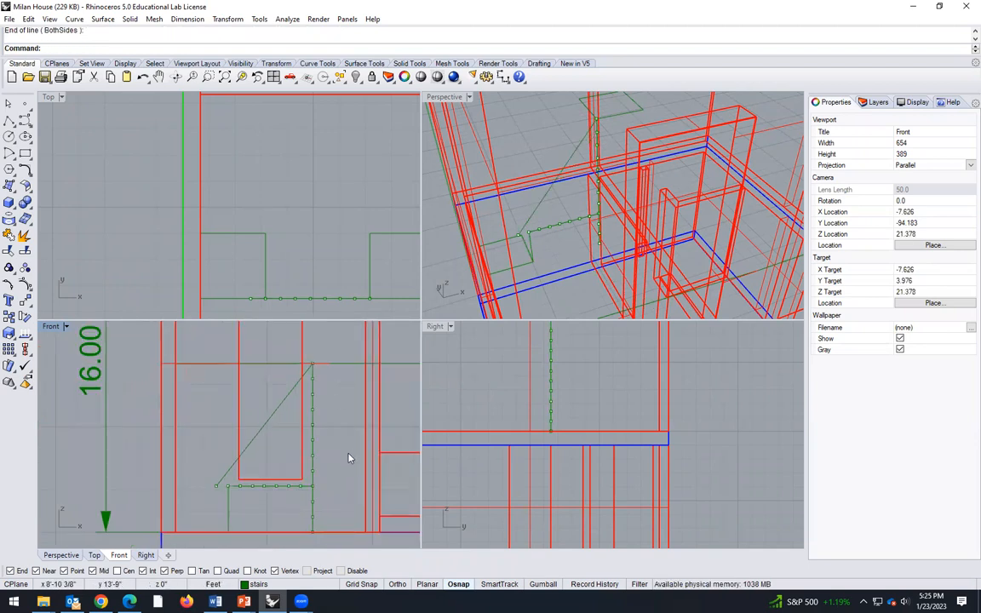
scroll(229, 492, up, 2)
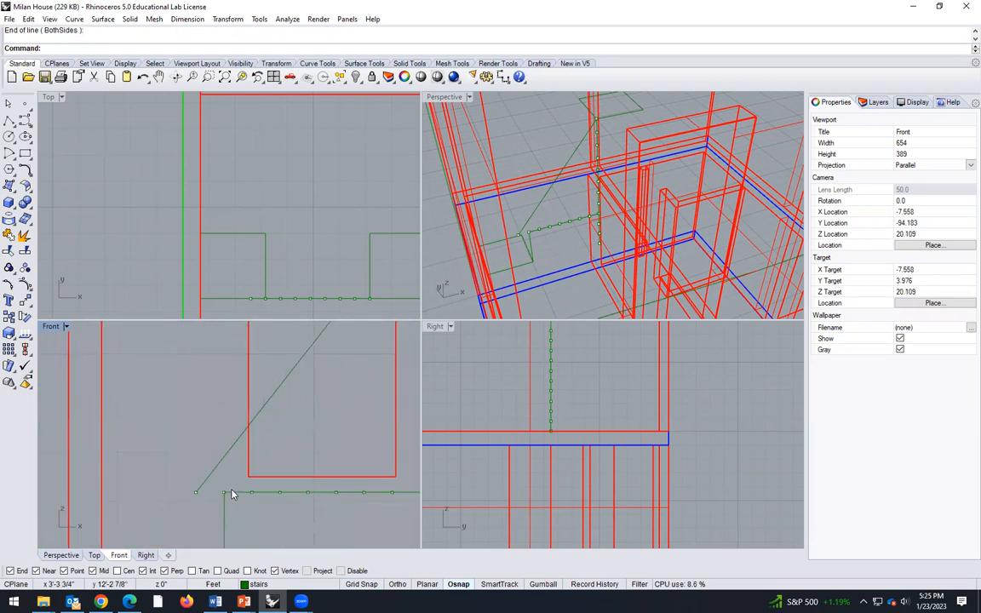
key(Return)
click(225, 492)
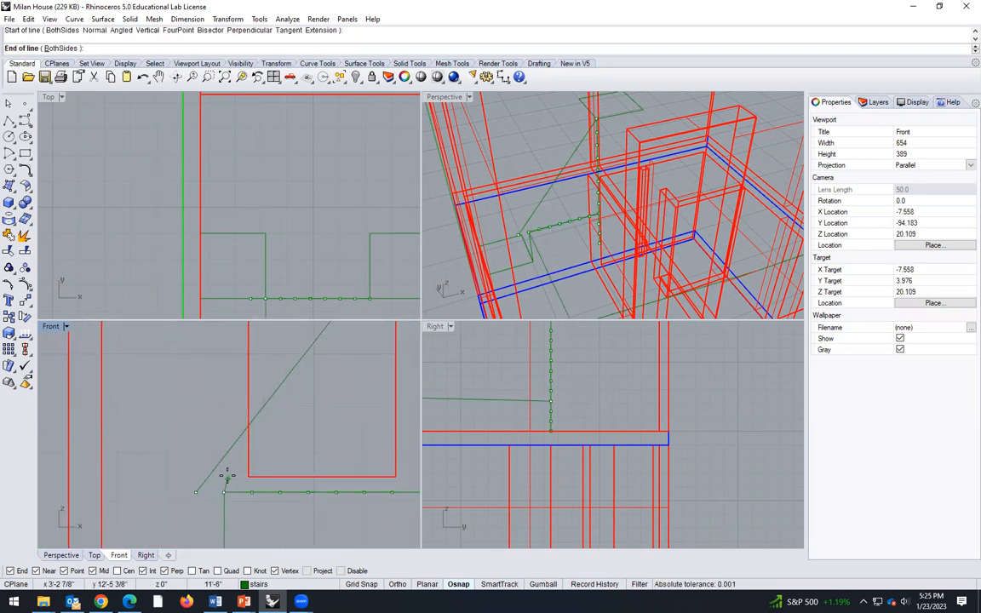
key(F8)
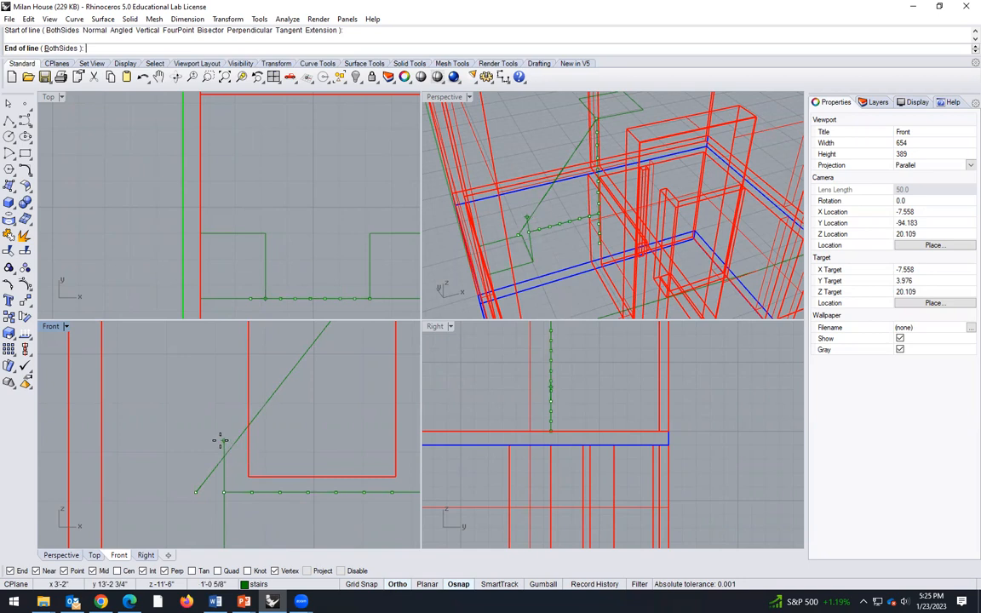
click(218, 451)
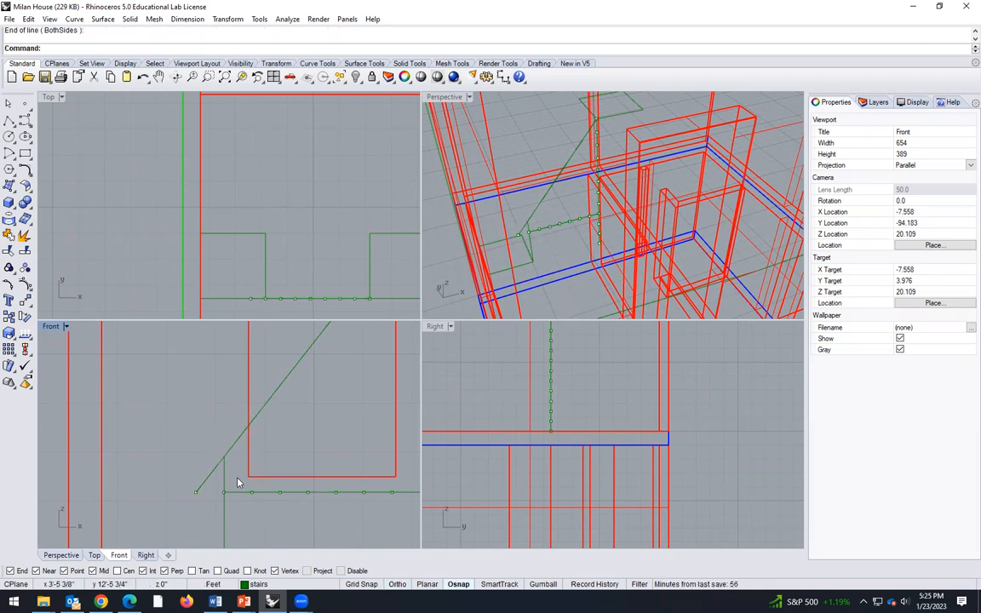
key(Return)
click(251, 492)
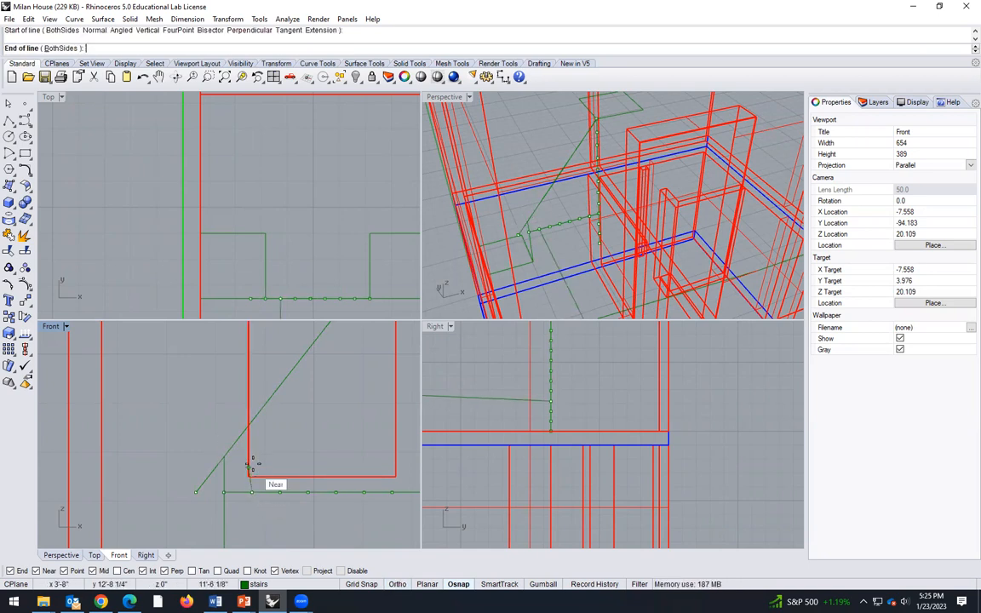
scroll(256, 451, up, 2)
key(F8)
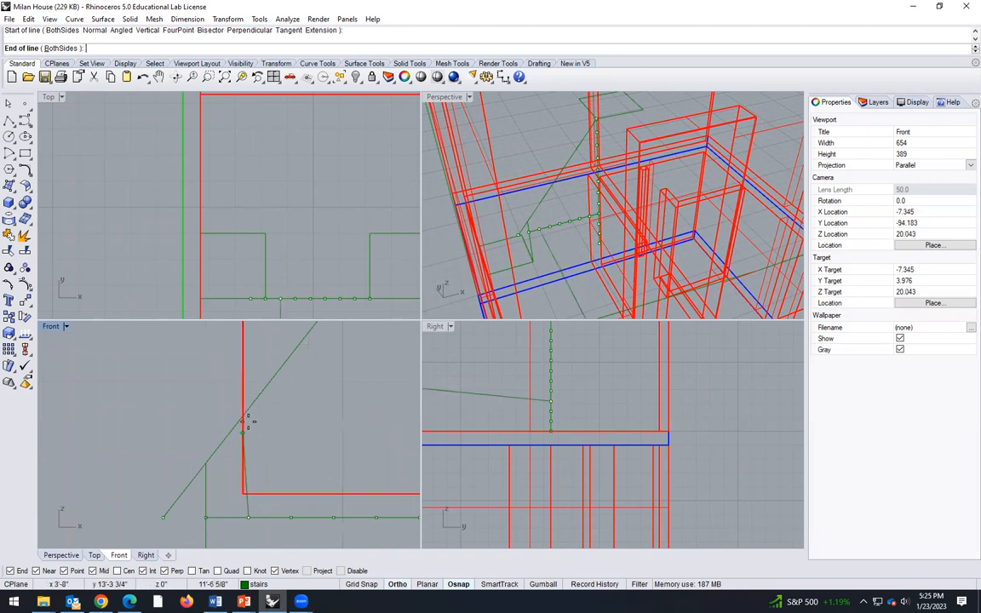
click(250, 413)
- Draw the first horizontal tread line from the top of the first riser across to the second vertical line
scroll(209, 473, up, 1)
key(Return)
click(205, 466)
click(257, 465)
scroll(298, 503, down, 1)
- Copy the first riser and tread repeatedly up the sloped line, corner to corner, until the treads reach the vertical division line
right_drag(532, 225, 524, 242)
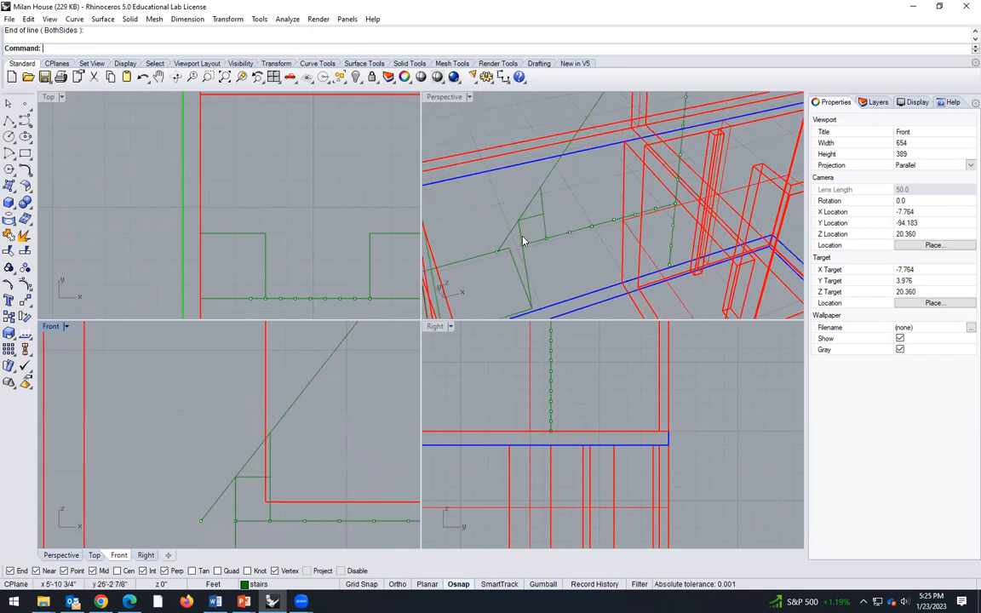
scroll(538, 225, down, 3)
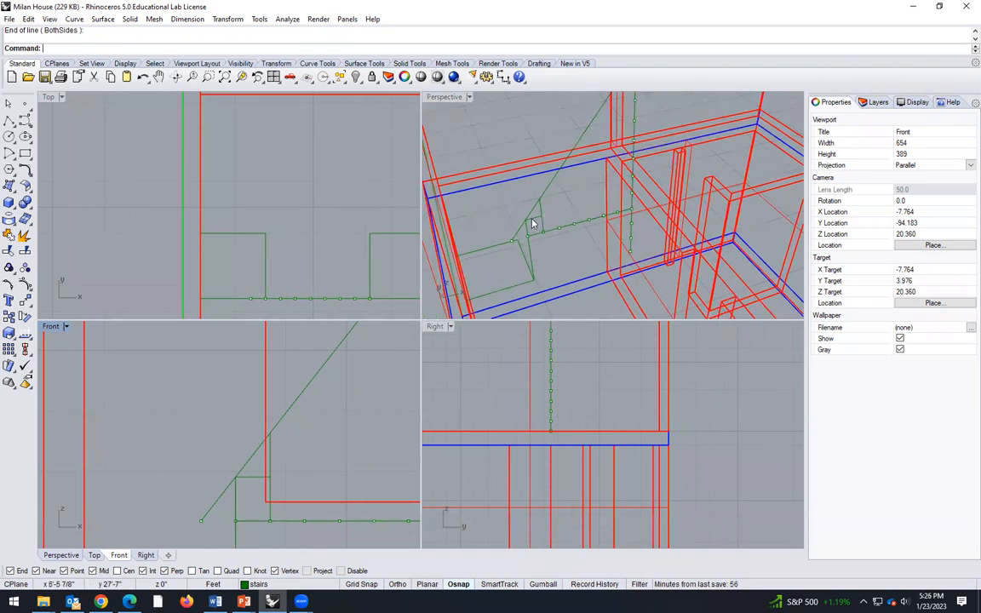
scroll(237, 498, up, 3)
scroll(259, 506, up, 4)
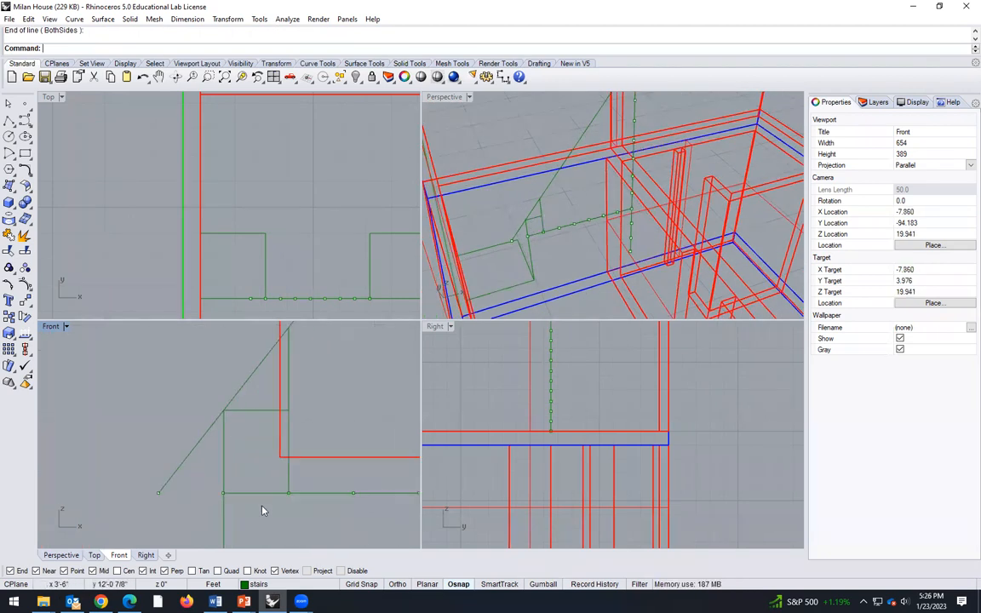
click(254, 412)
shift+click(222, 484)
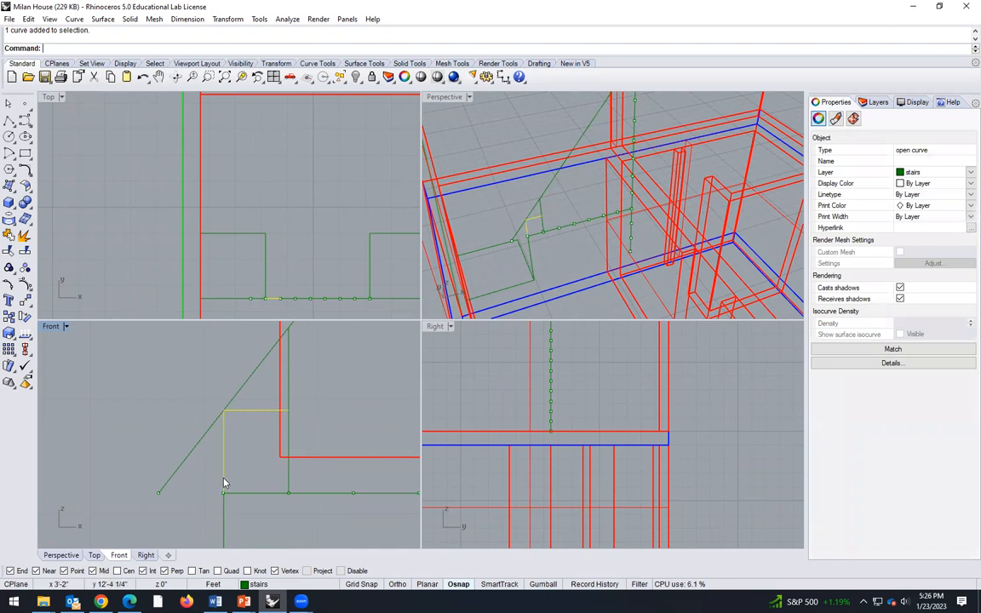
text(copy)
key(Return)
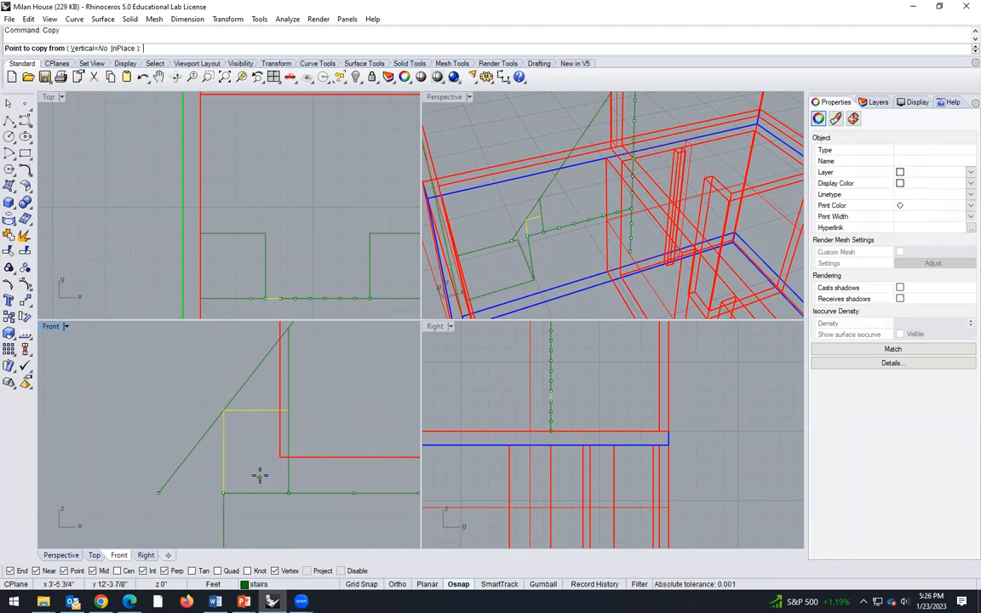
click(222, 493)
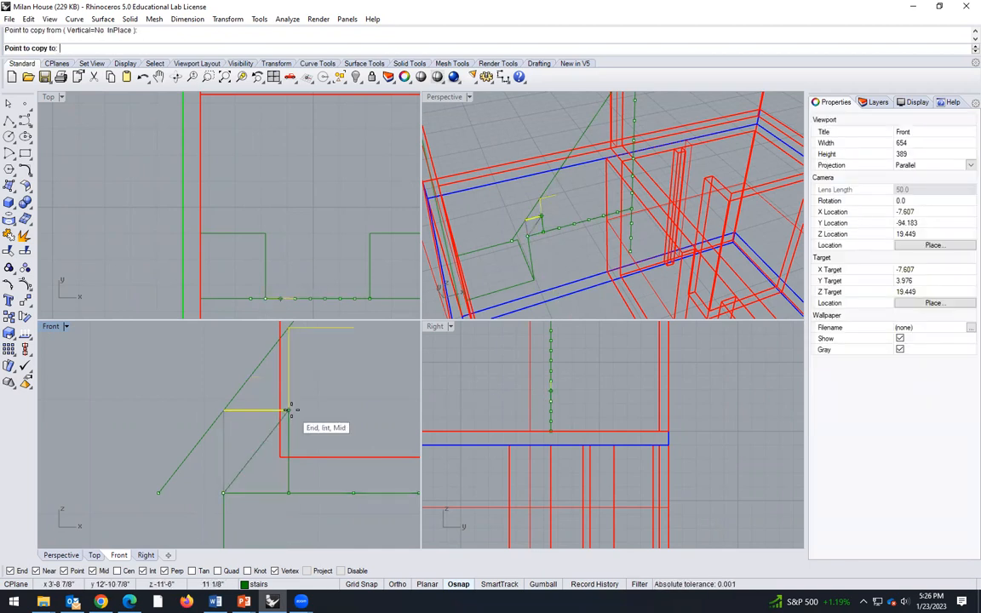
scroll(225, 495, down, 1)
scroll(225, 495, down, 2)
click(310, 387)
scroll(258, 491, down, 4)
scroll(332, 373, up, 4)
click(316, 392)
scroll(263, 509, down, 6)
scroll(310, 418, up, 2)
click(311, 420)
scroll(305, 479, down, 8)
scroll(320, 436, up, 4)
scroll(309, 447, up, 2)
click(315, 456)
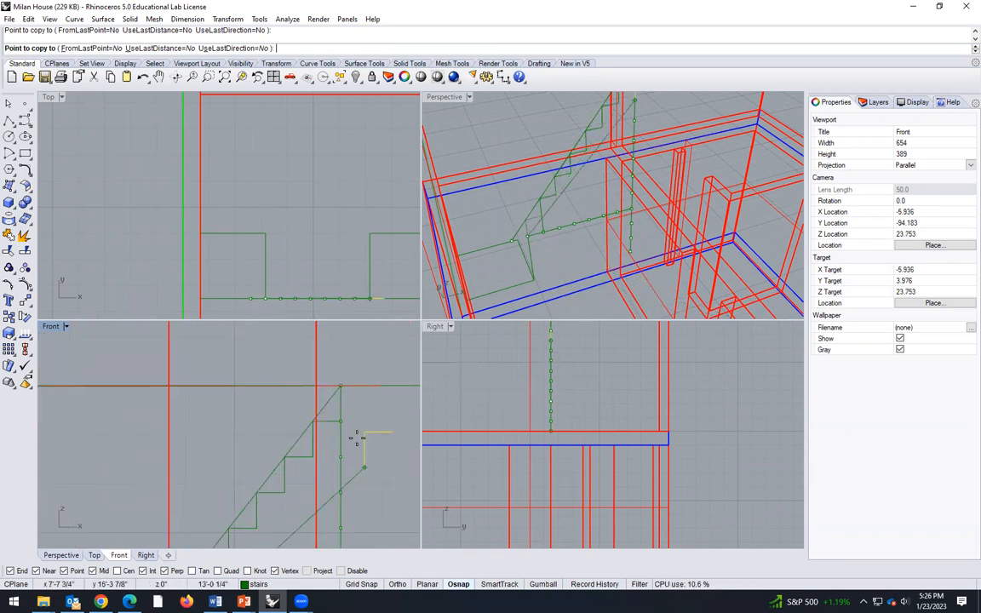
key(Return)
scroll(358, 387, down, 6)
scroll(359, 387, down, 5)
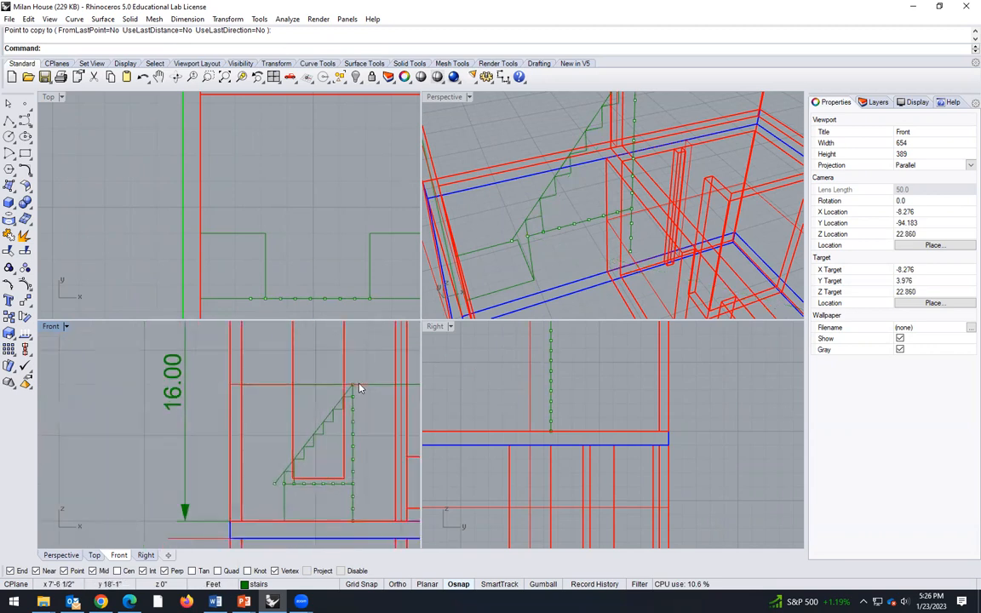
scroll(317, 469, up, 5)
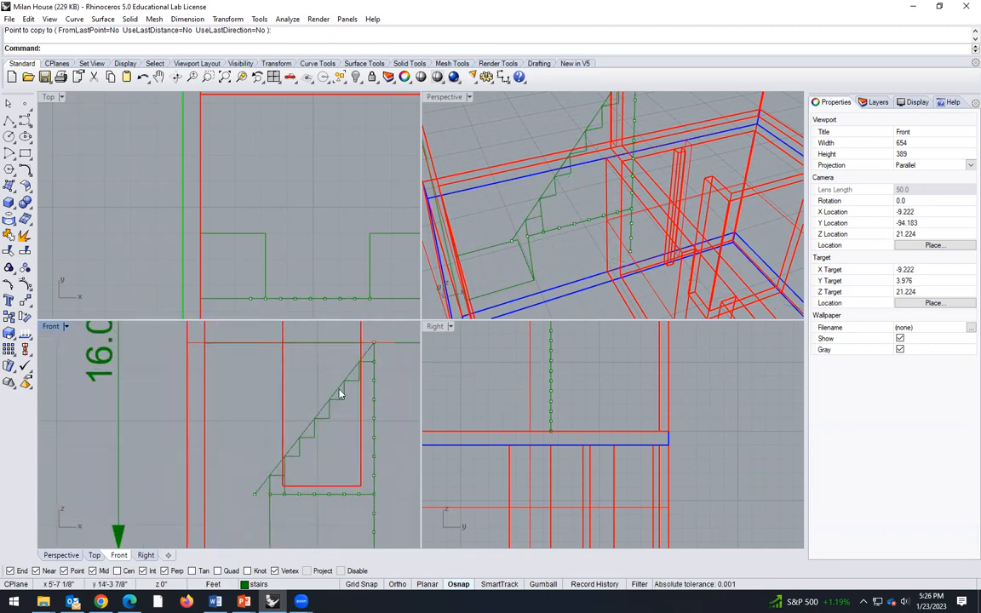
scroll(345, 392, up, 2)
scroll(249, 404, down, 1)
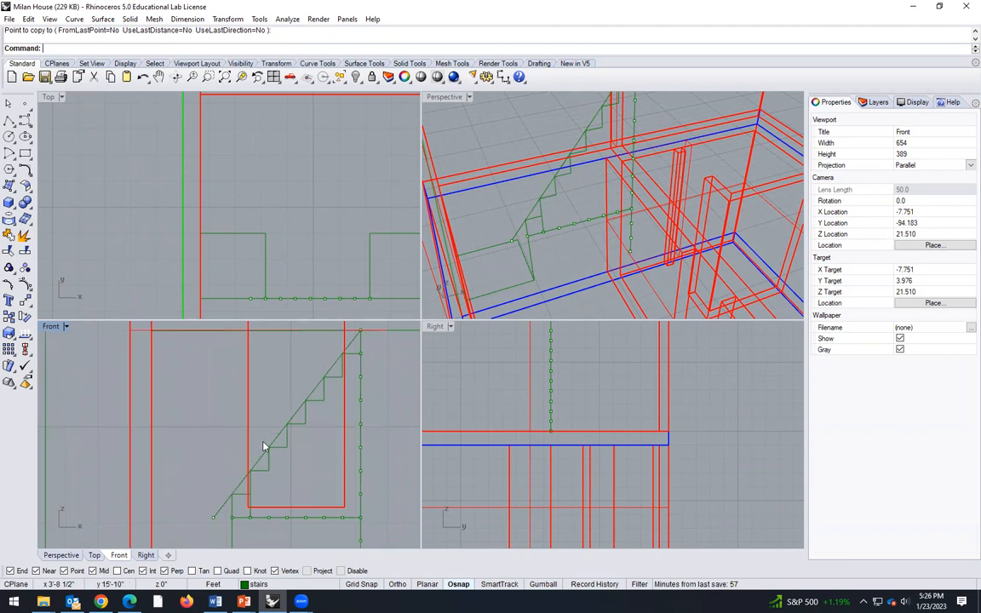
click(8, 236)
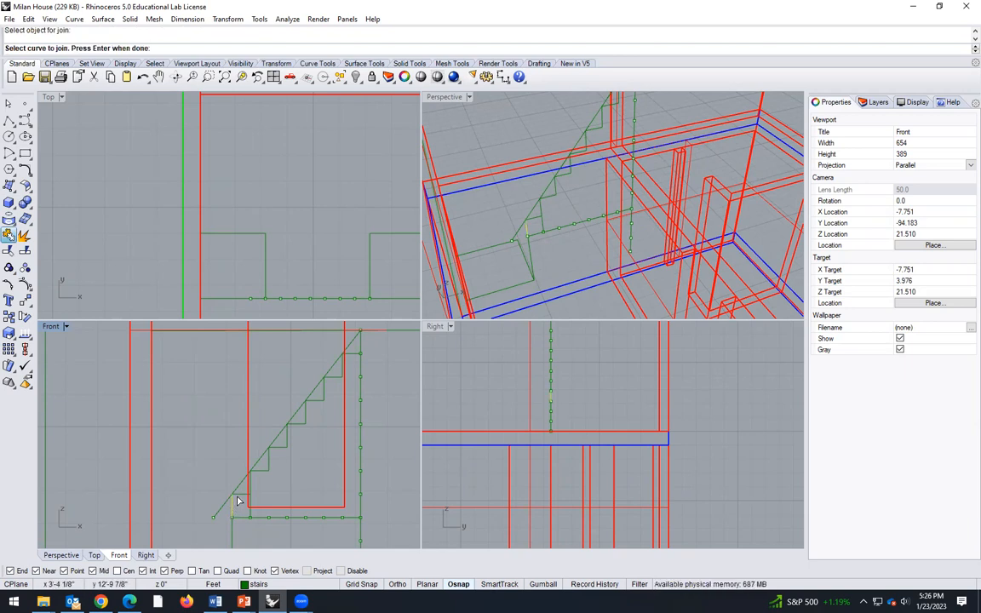
click(241, 501)
scroll(256, 477, up, 1)
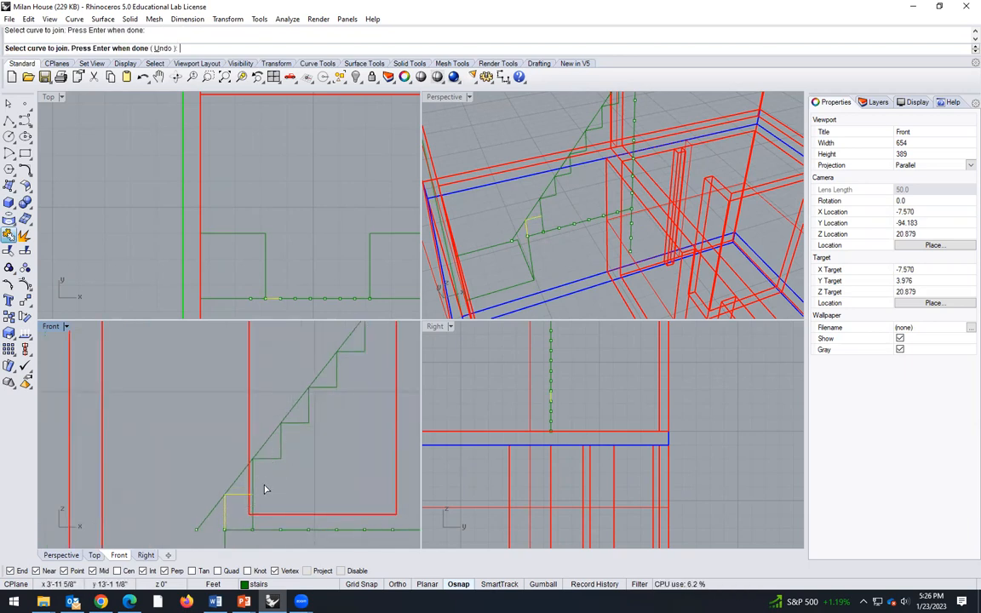
- Chamfer the first tread with the second riser at distances 0,0 to trim the vertical line below the tread
click(25, 169)
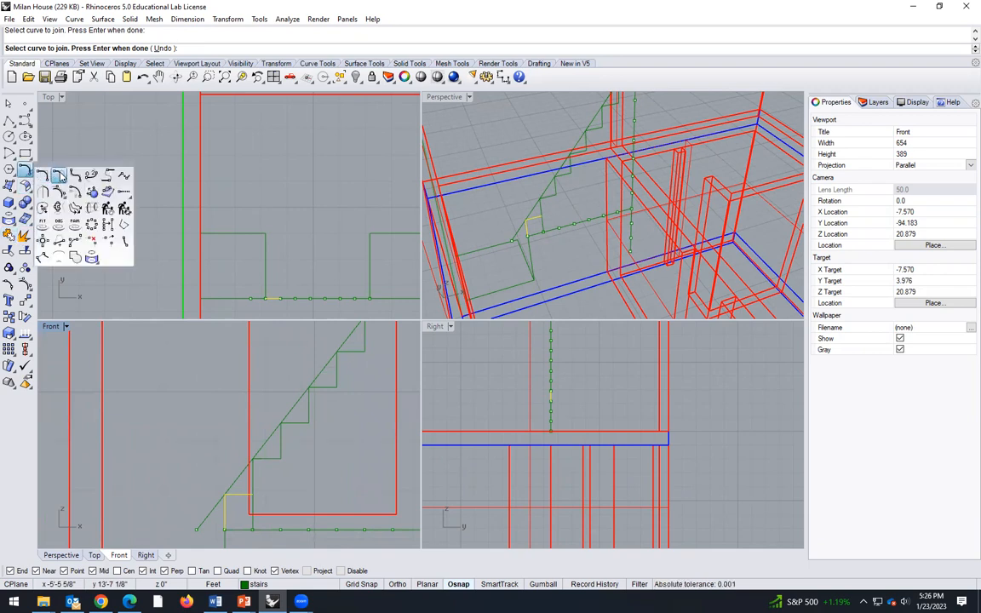
click(59, 175)
scroll(219, 486, up, 2)
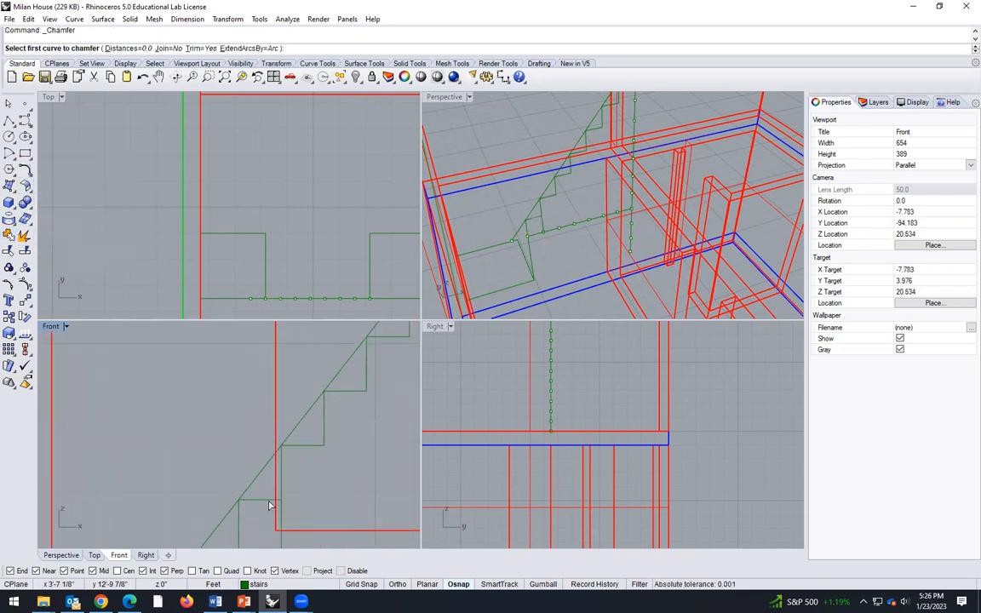
click(273, 501)
click(282, 490)
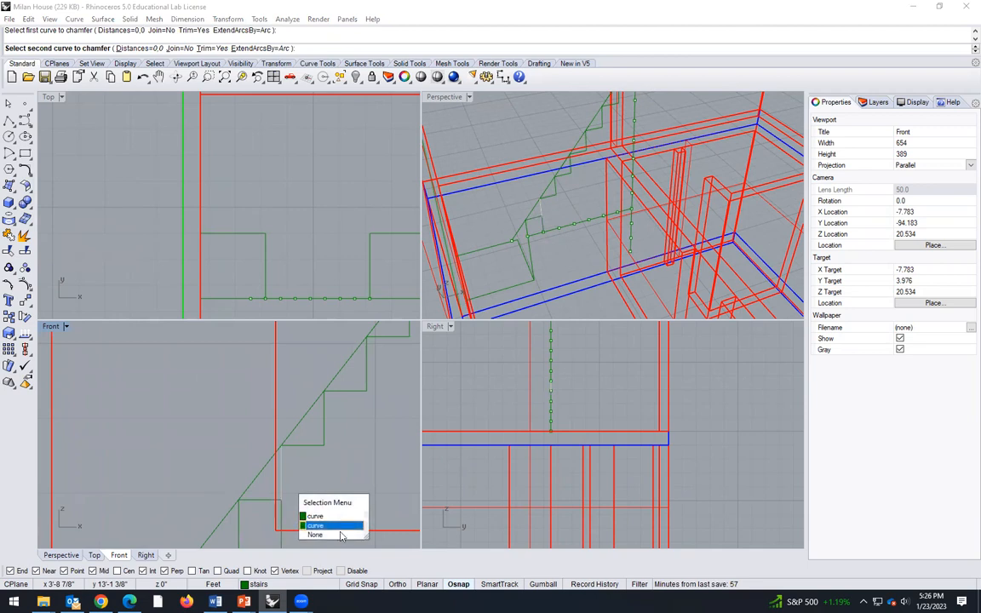
click(326, 525)
- Delete the duplicate vertical line overlapping the second riser
scroll(255, 464, down, 3)
click(263, 464)
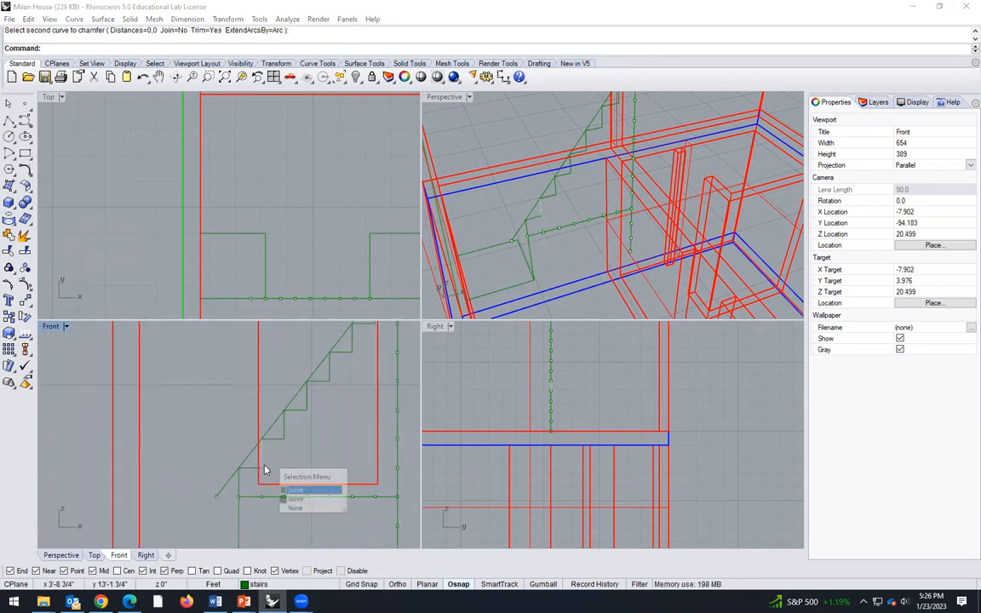
click(306, 500)
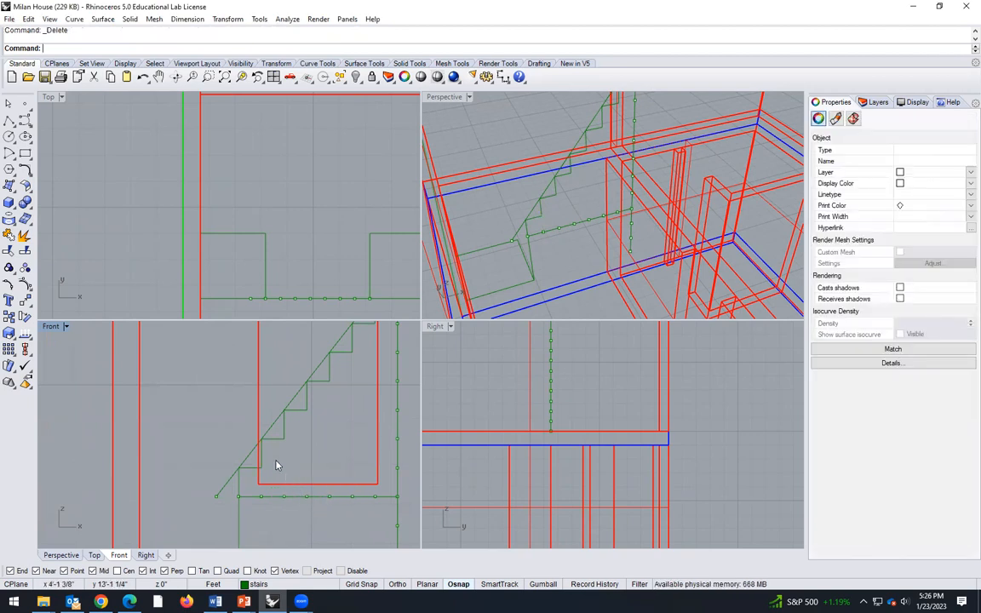
click(276, 464)
click(263, 460)
click(278, 454)
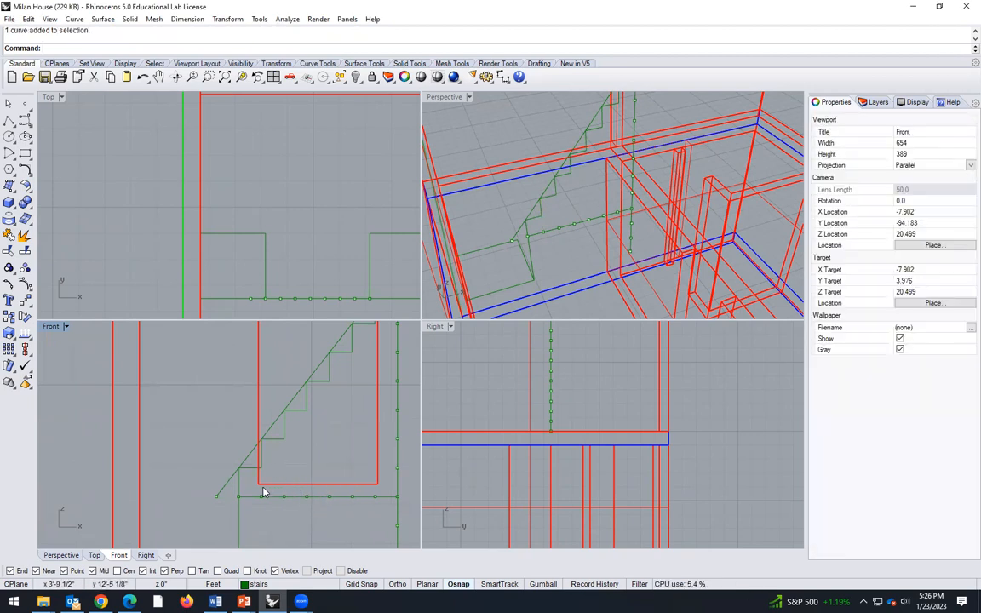
- Join all risers and treads, from the first riser up to the top tread, into one open curve
scroll(265, 488, down, 4)
scroll(249, 481, up, 2)
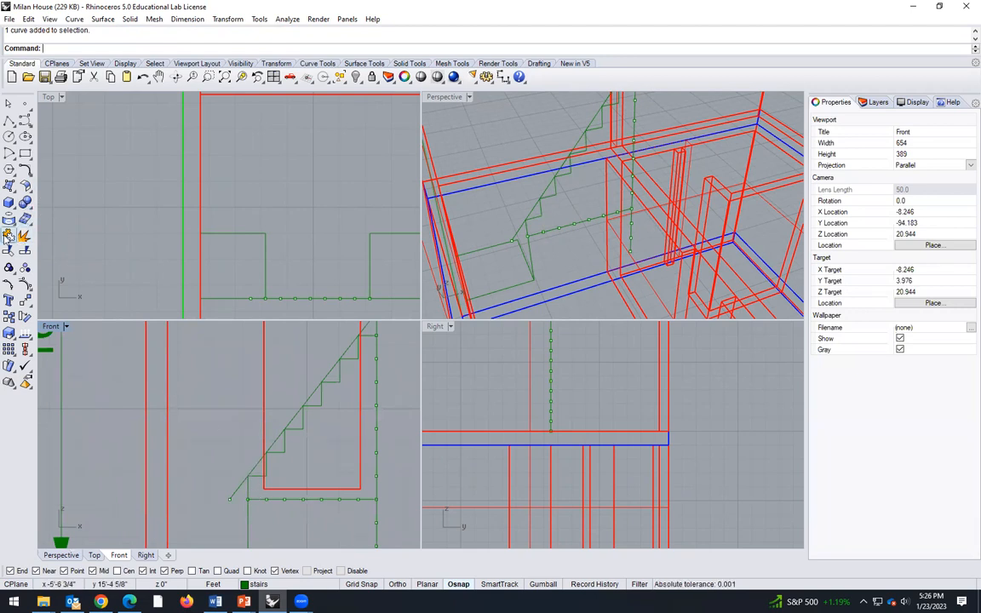
click(9, 235)
click(252, 488)
click(261, 480)
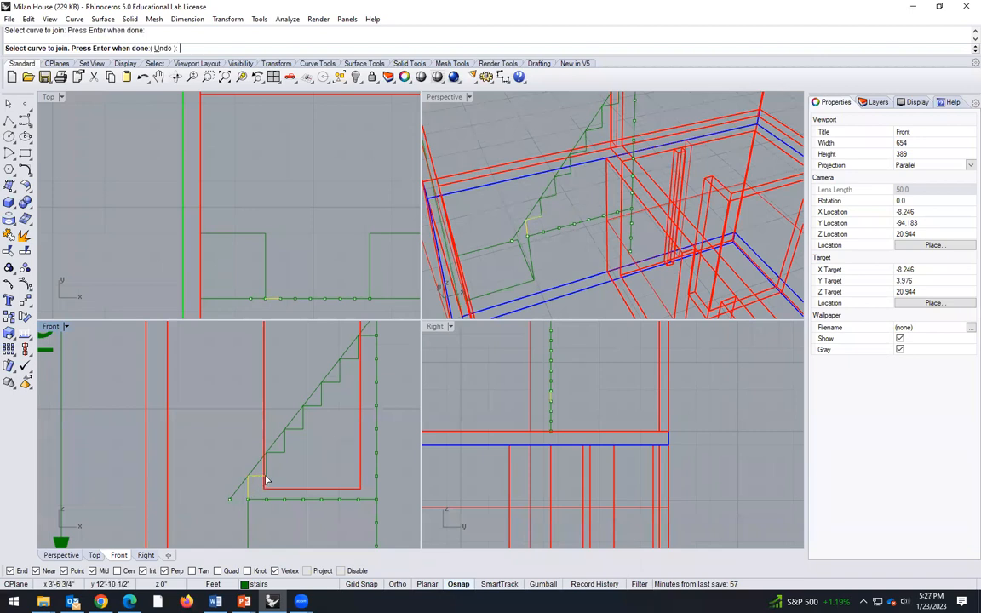
click(297, 433)
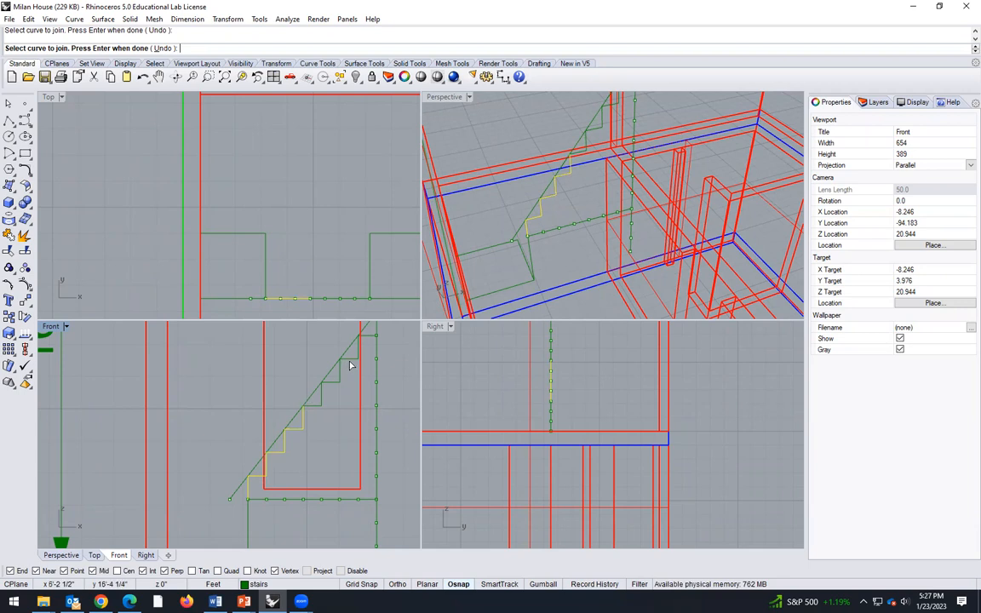
click(316, 405)
click(321, 395)
click(332, 382)
click(339, 371)
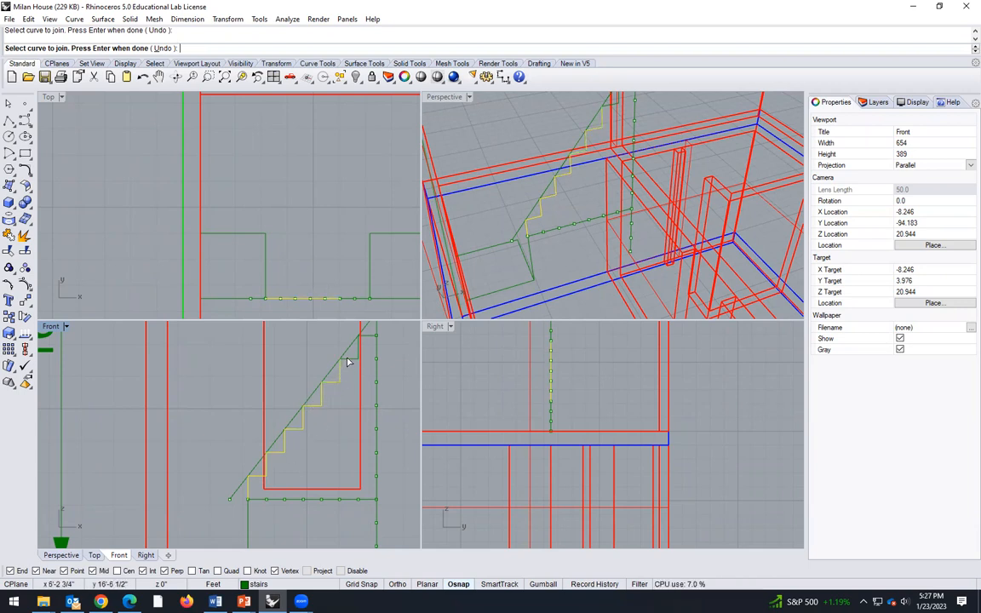
click(370, 336)
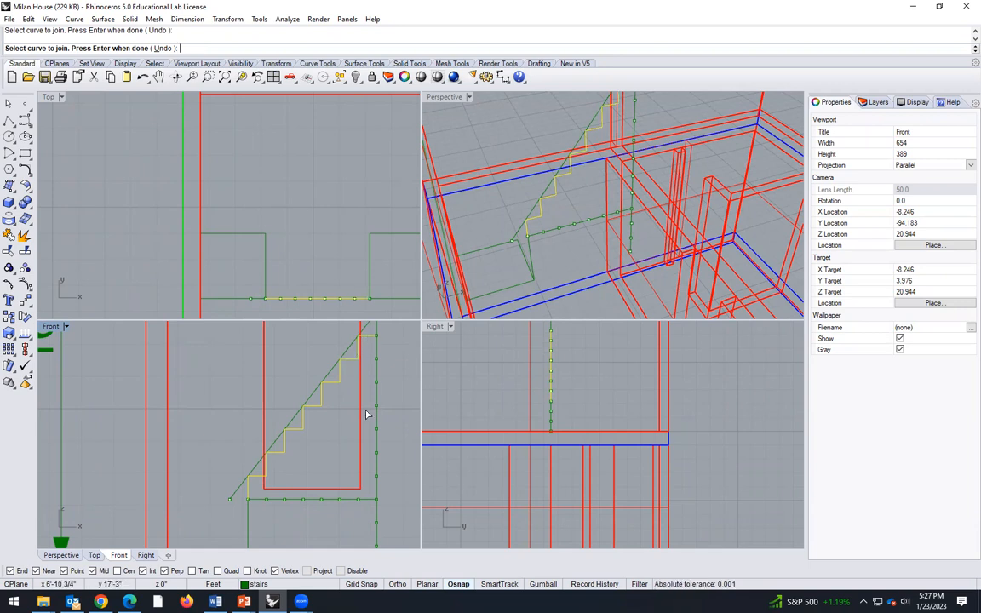
key(Return)
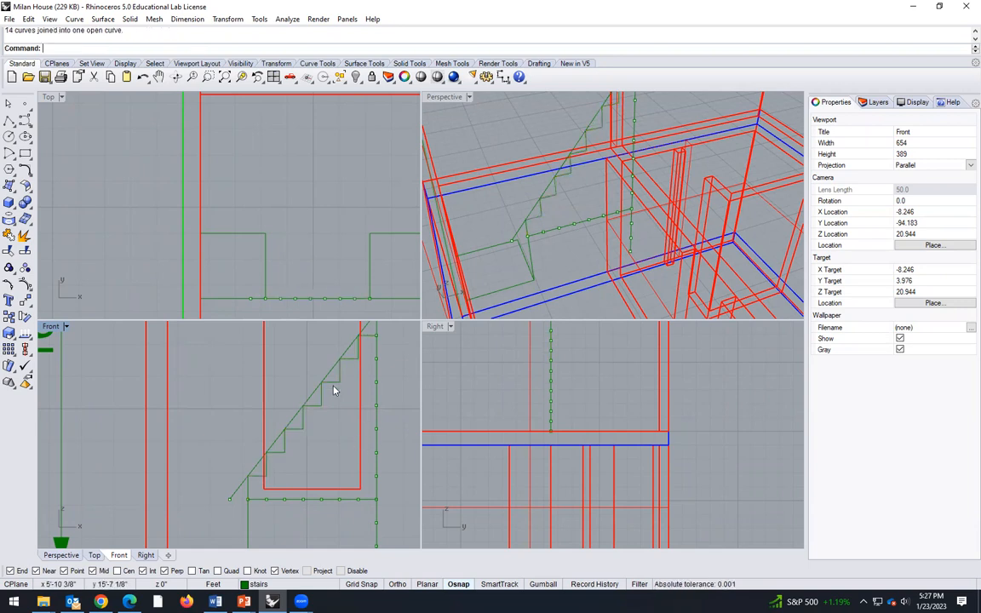
- Examine the joined stepped profile and the square landing outline at its foot in the Front and Perspective views
click(333, 387)
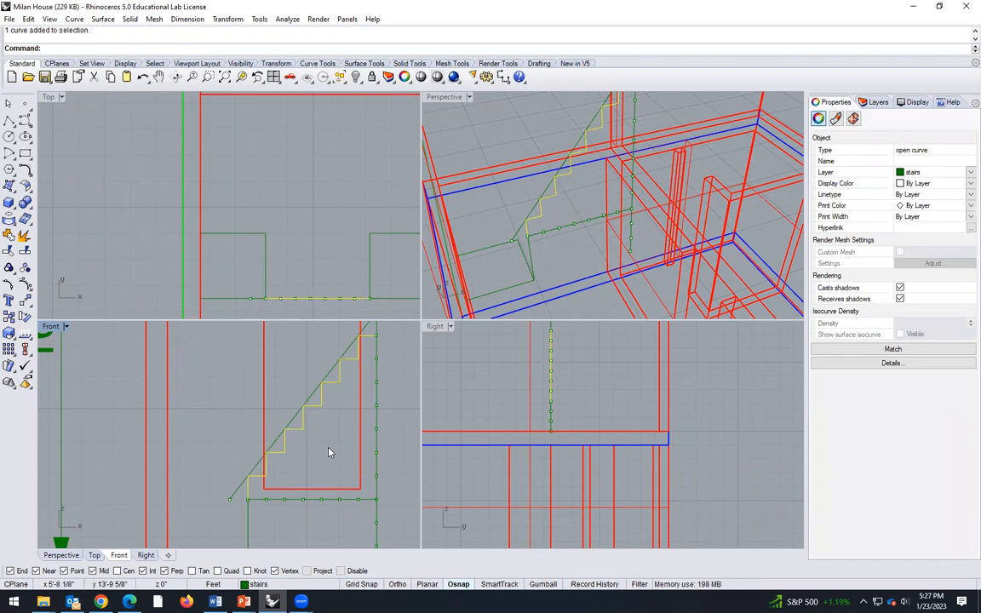
click(235, 411)
scroll(271, 440, down, 2)
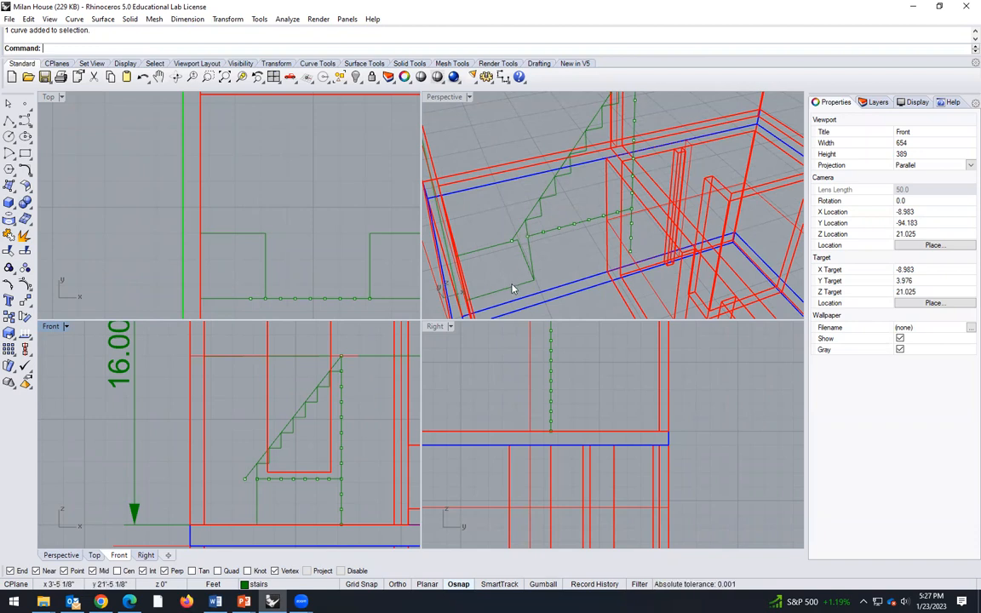
right_drag(482, 256, 509, 267)
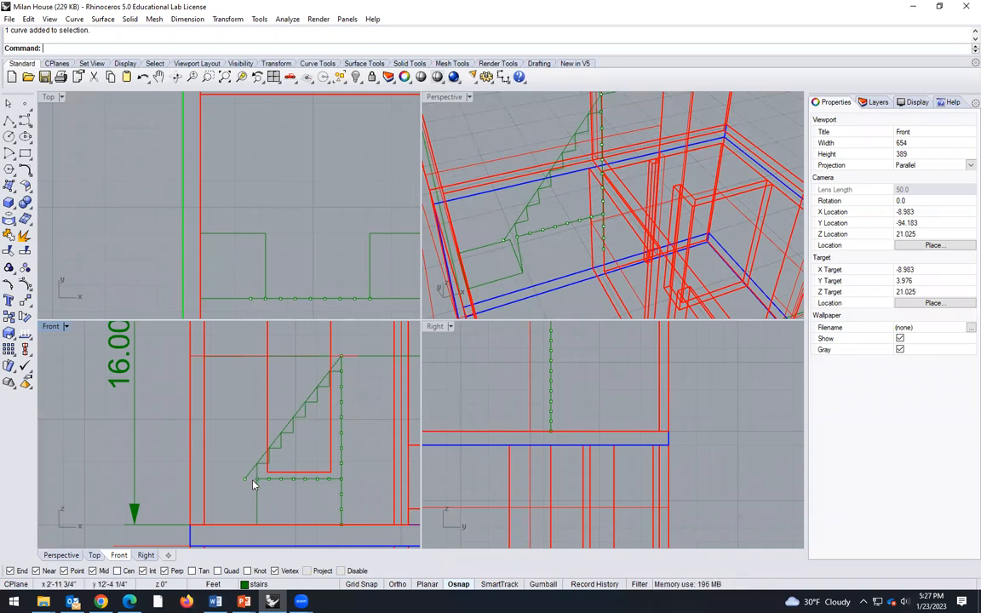
scroll(252, 484, up, 3)
scroll(253, 485, up, 1)
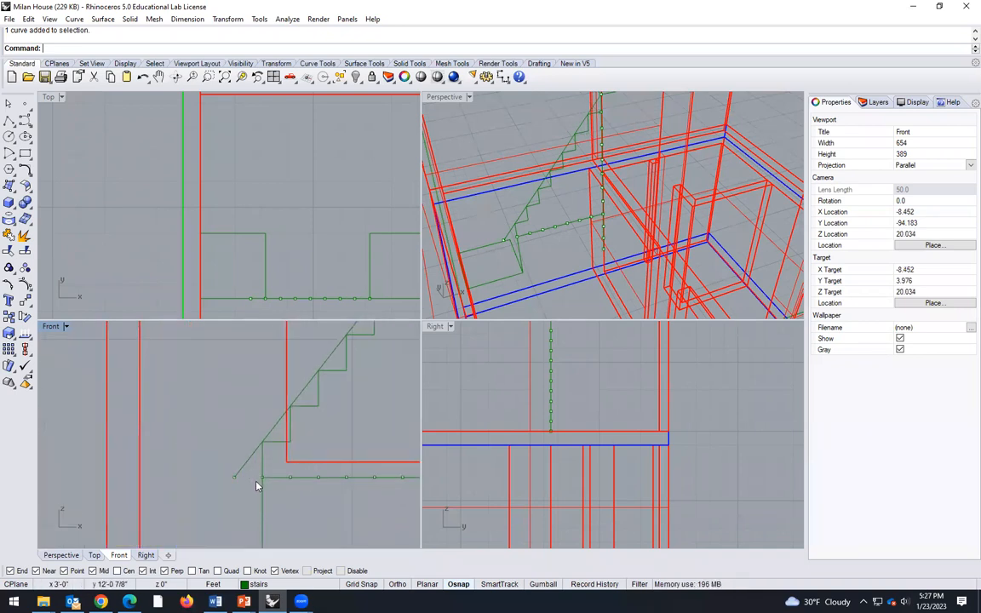
click(489, 280)
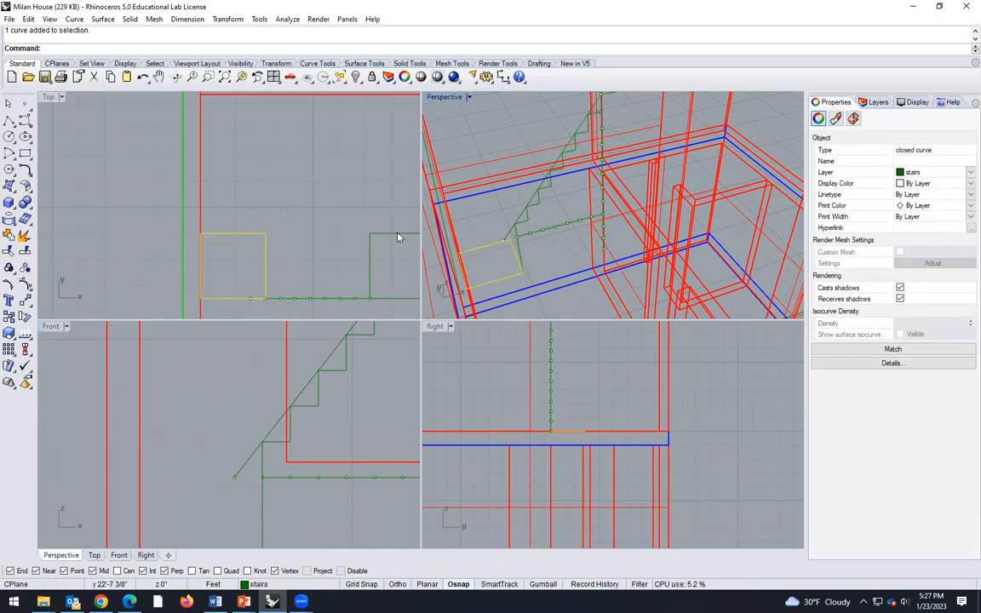
click(288, 198)
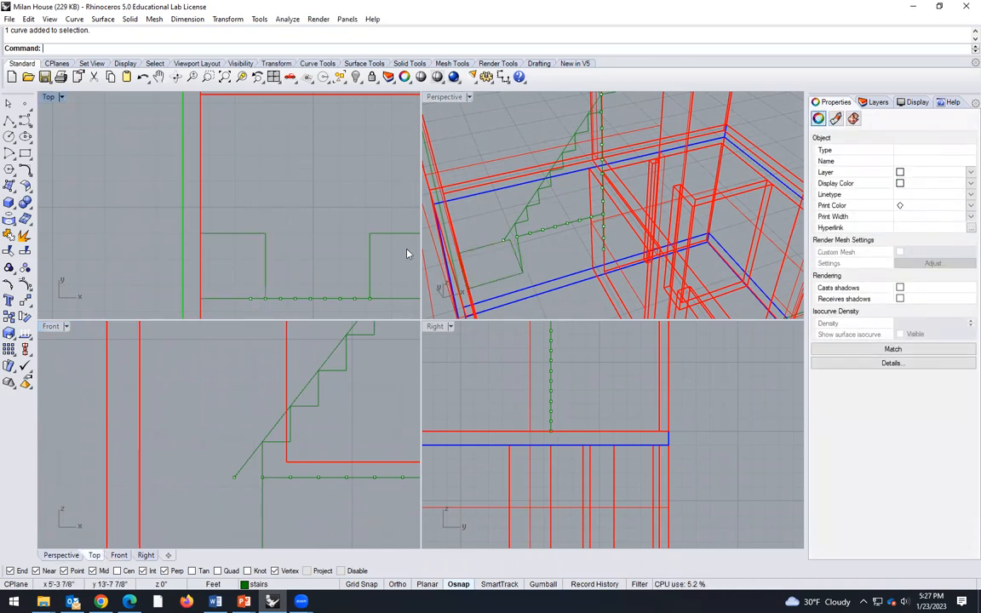
- Draw a diagonal line across the square landing from its outer back corner to the front corner below the first riser
click(15, 129)
click(43, 130)
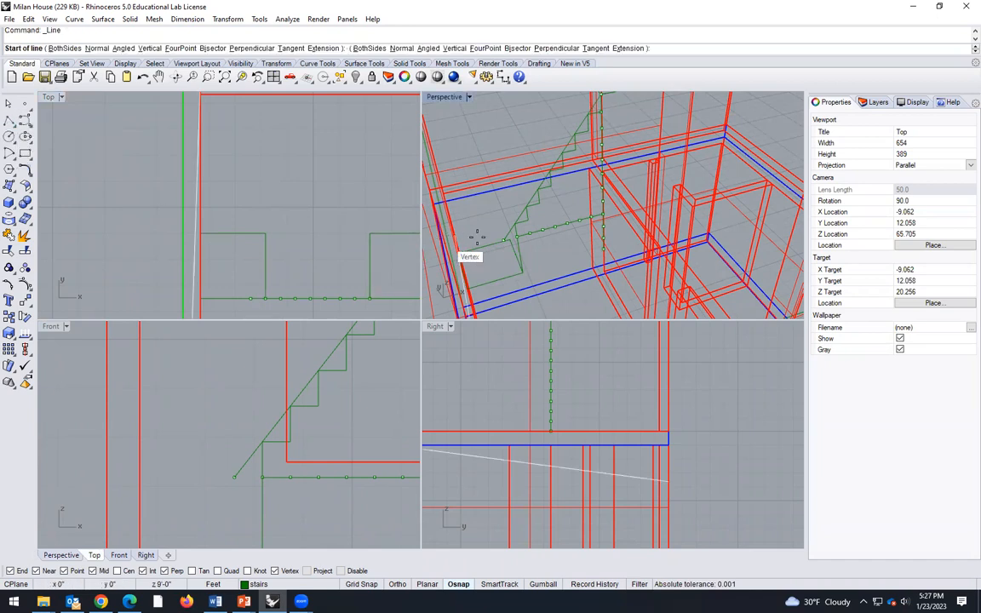
scroll(479, 241, up, 2)
scroll(460, 266, up, 3)
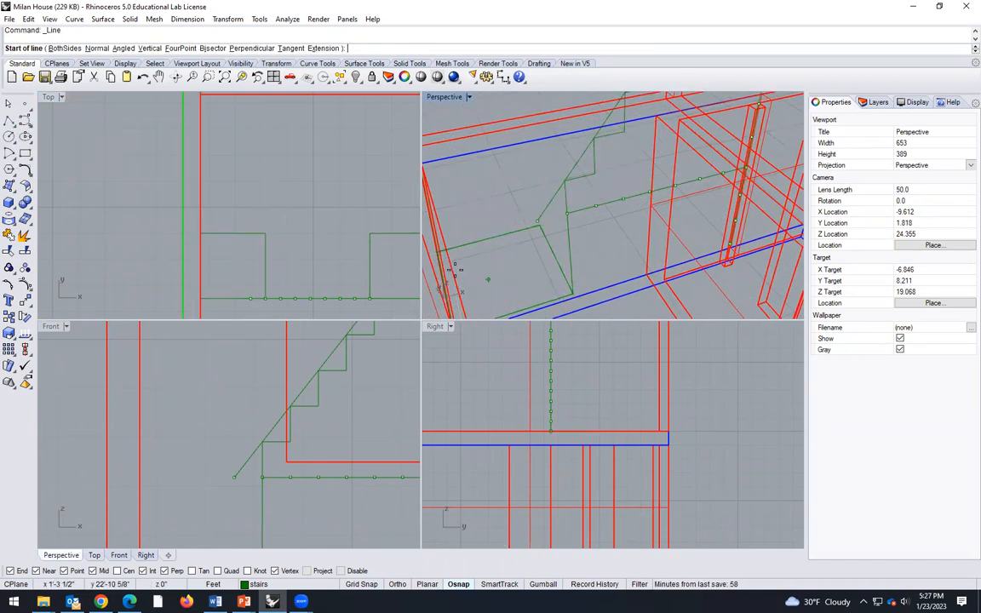
scroll(434, 260, up, 1)
click(434, 252)
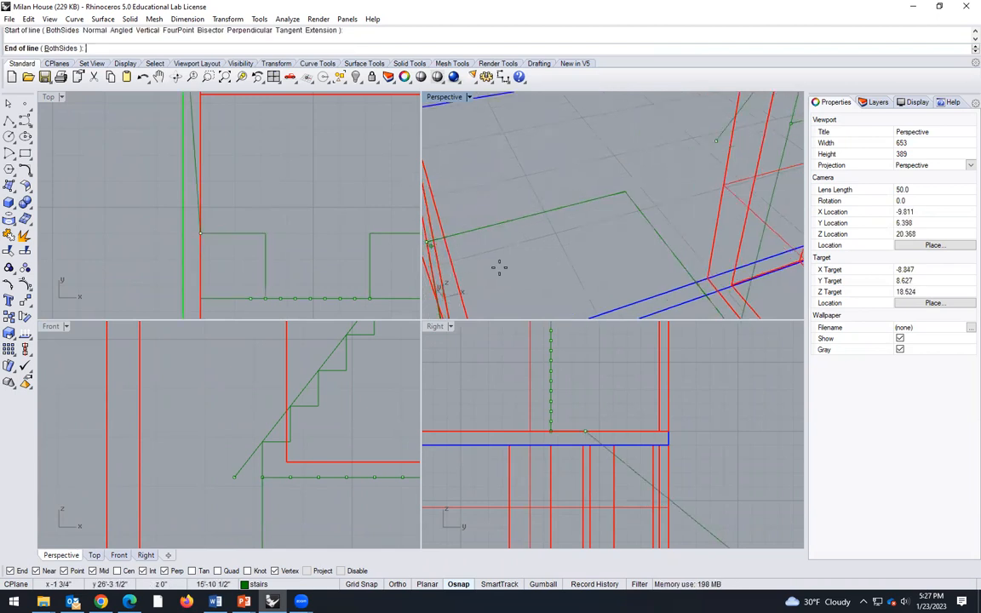
scroll(587, 247, down, 2)
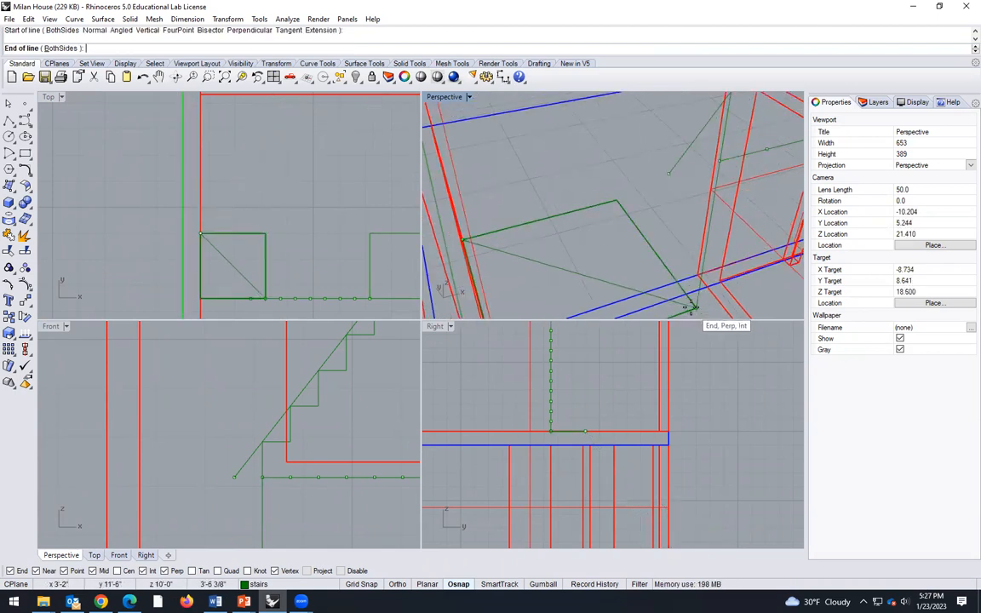
click(677, 308)
scroll(464, 238, down, 2)
scroll(552, 204, down, 2)
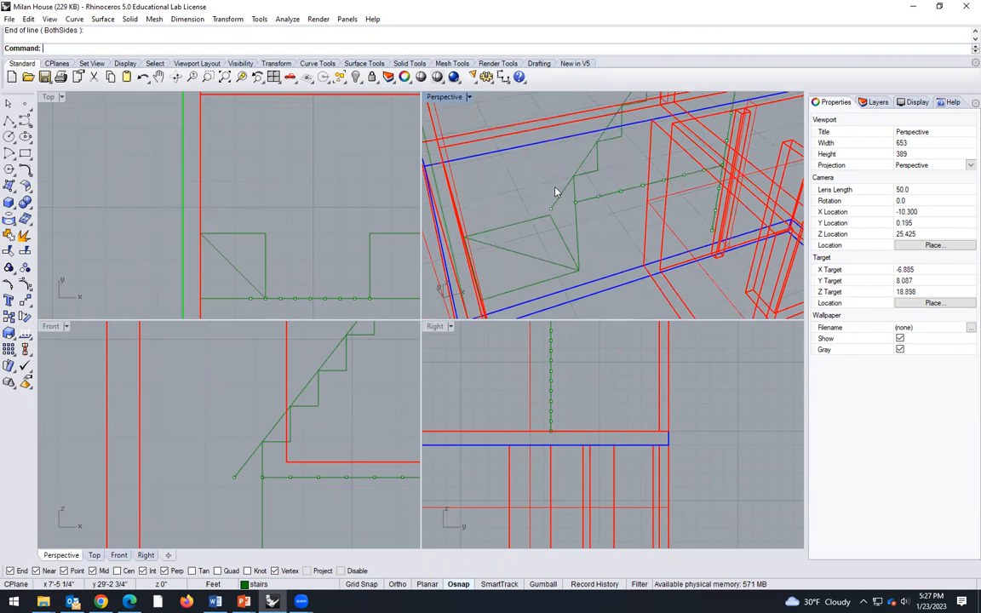
- Trace the landing's back triangular half as a closed polyline through the inner back, outer back and inner front corners
scroll(573, 245, up, 1)
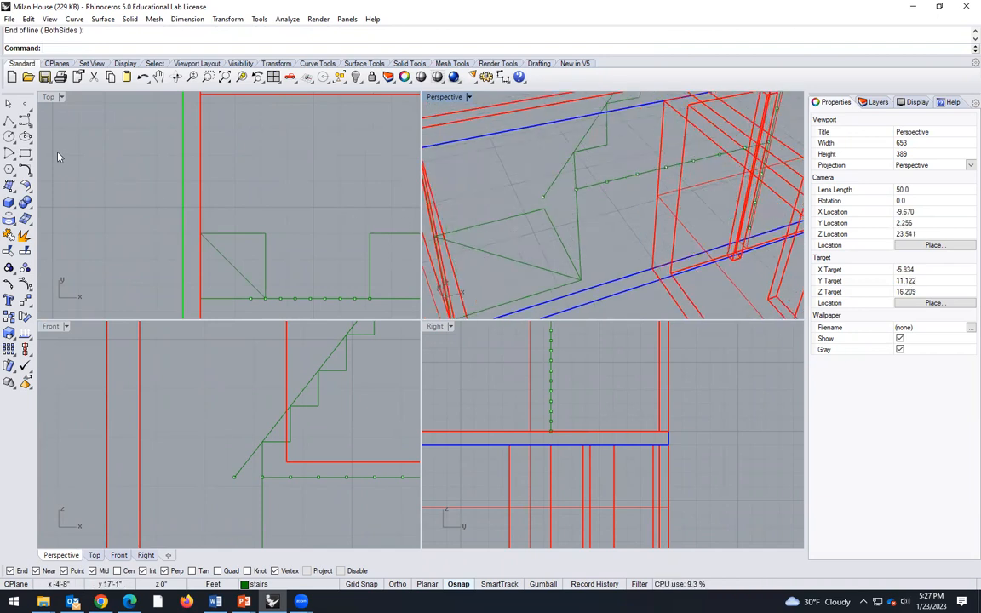
click(8, 121)
click(543, 208)
scroll(436, 234, up, 5)
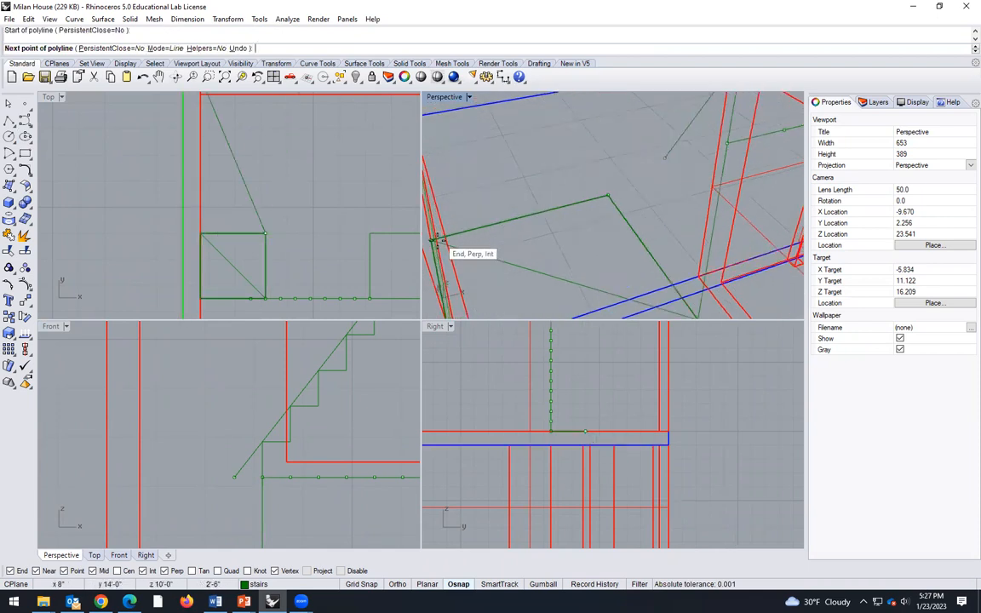
click(432, 230)
scroll(664, 294, down, 5)
click(679, 300)
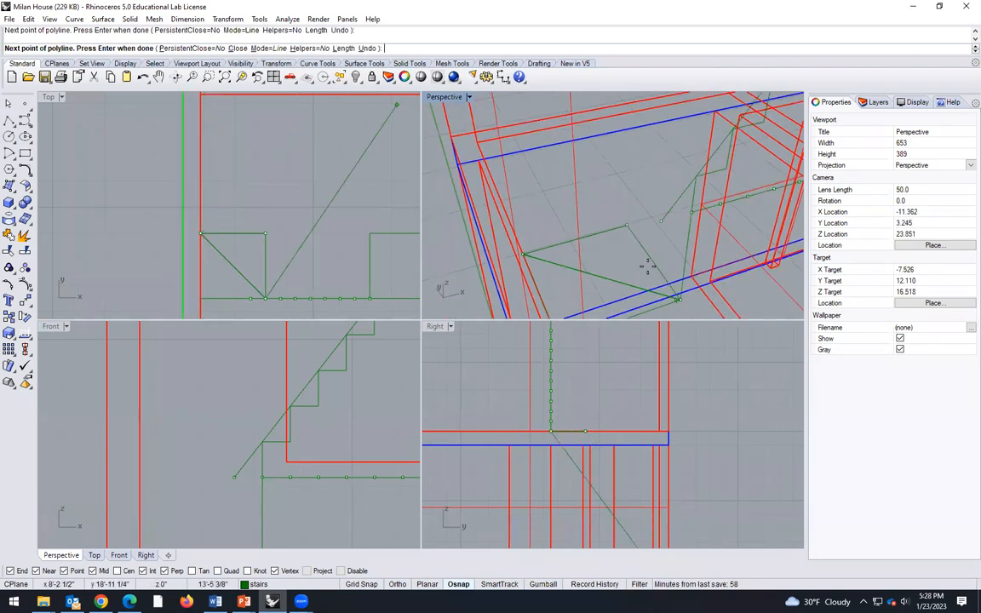
key(Return)
- Extrude the closed triangle upward as a solid, snapping its height to the base of the first riser in the Front view
click(611, 284)
click(647, 318)
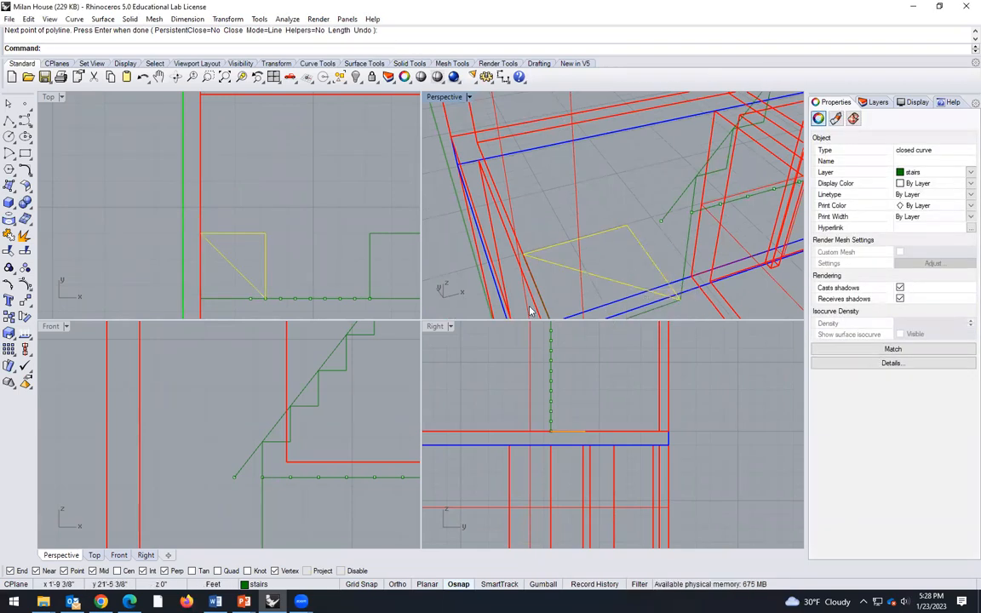
text(Extrude)
key(Return)
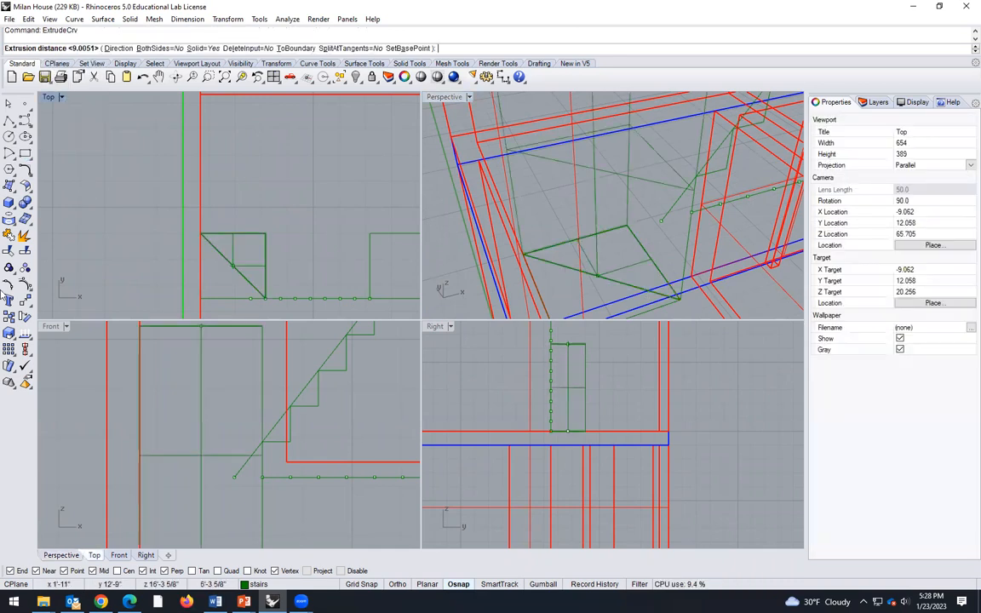
scroll(256, 464, down, 2)
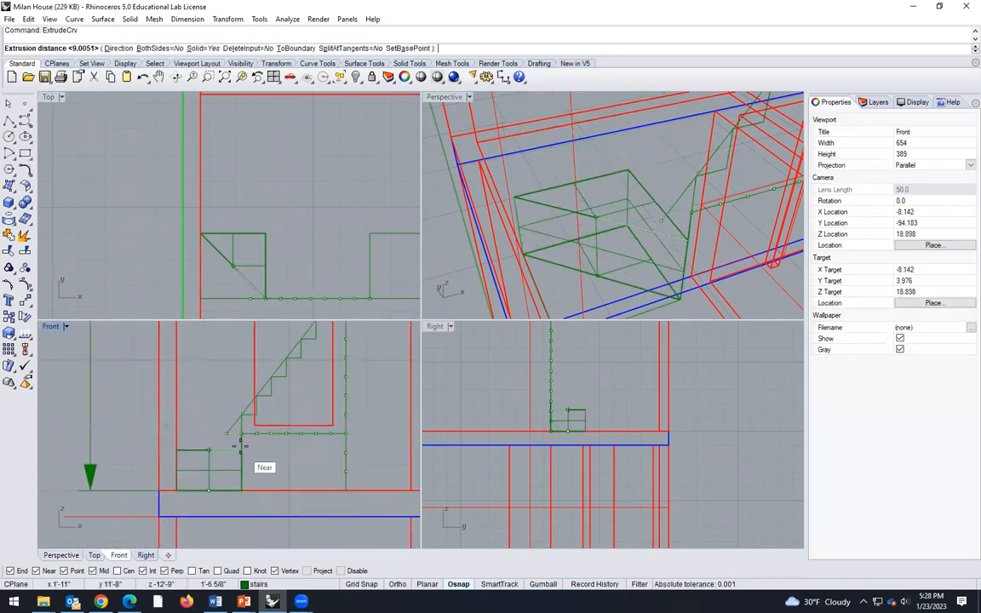
scroll(247, 439, down, 1)
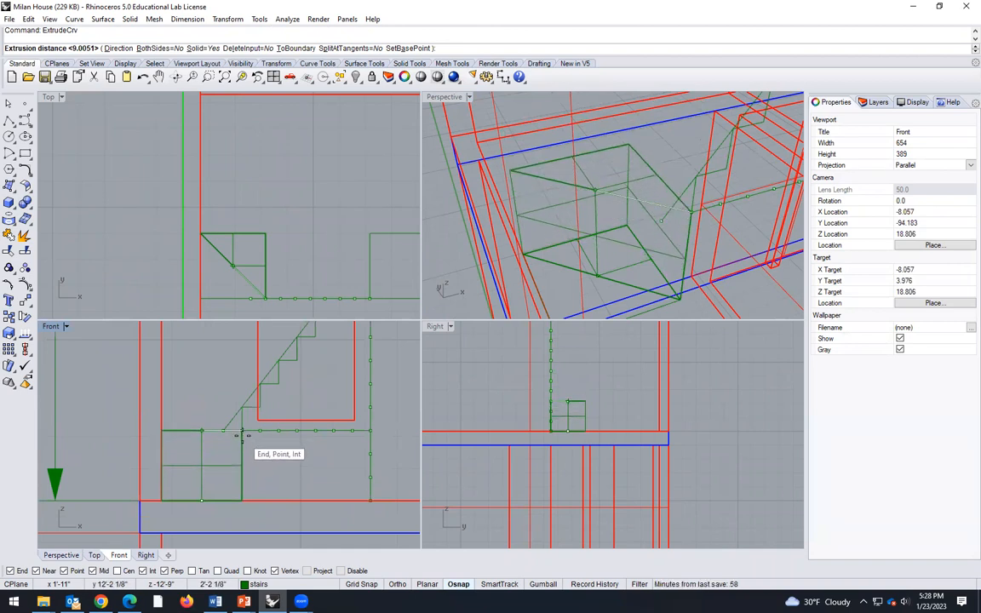
key(Escape)
right_drag(454, 300, 677, 294)
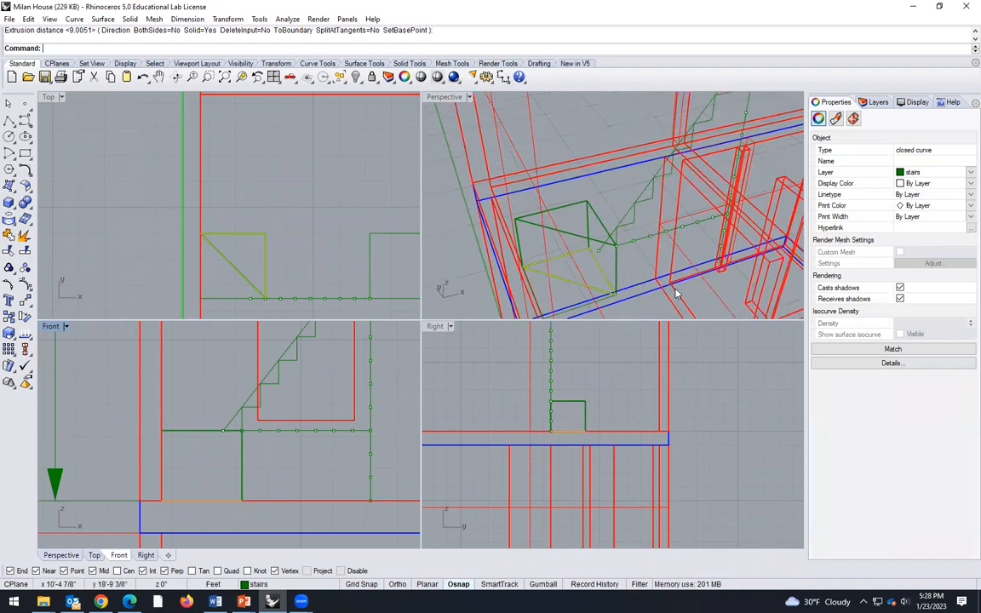
- Trace the landing's front triangular half as a closed polyline through the inner front, outer back and outer front corners
key(Escape)
right_drag(571, 258, 535, 261)
scroll(542, 270, up, 12)
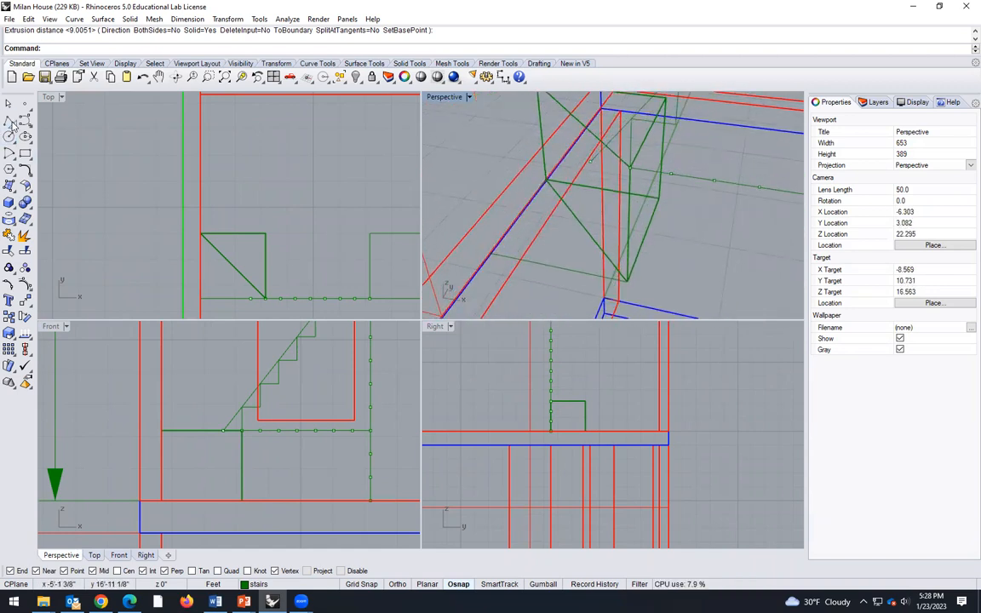
click(10, 121)
click(626, 281)
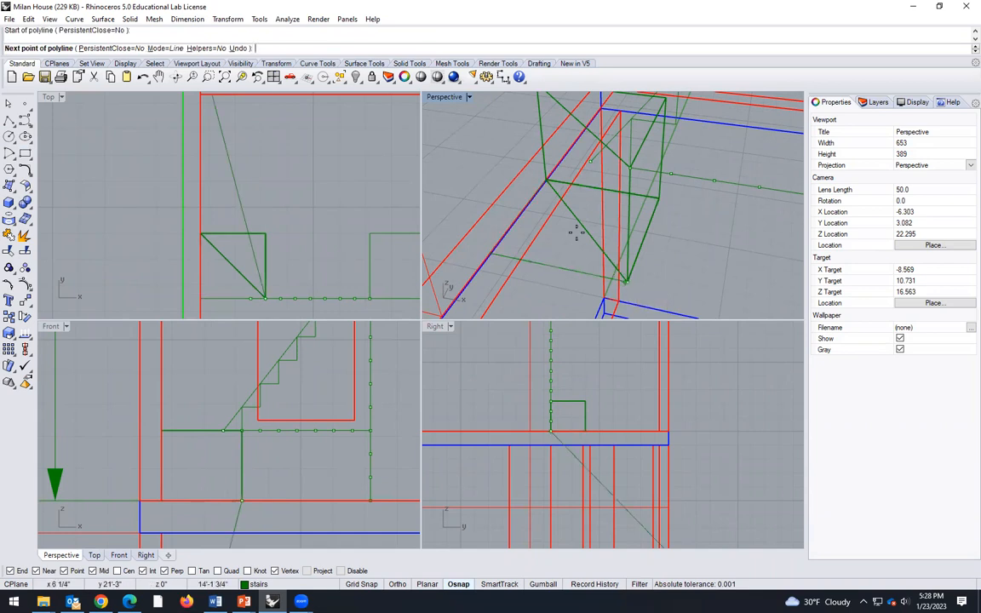
scroll(575, 232, up, 12)
click(554, 181)
scroll(562, 179, down, 9)
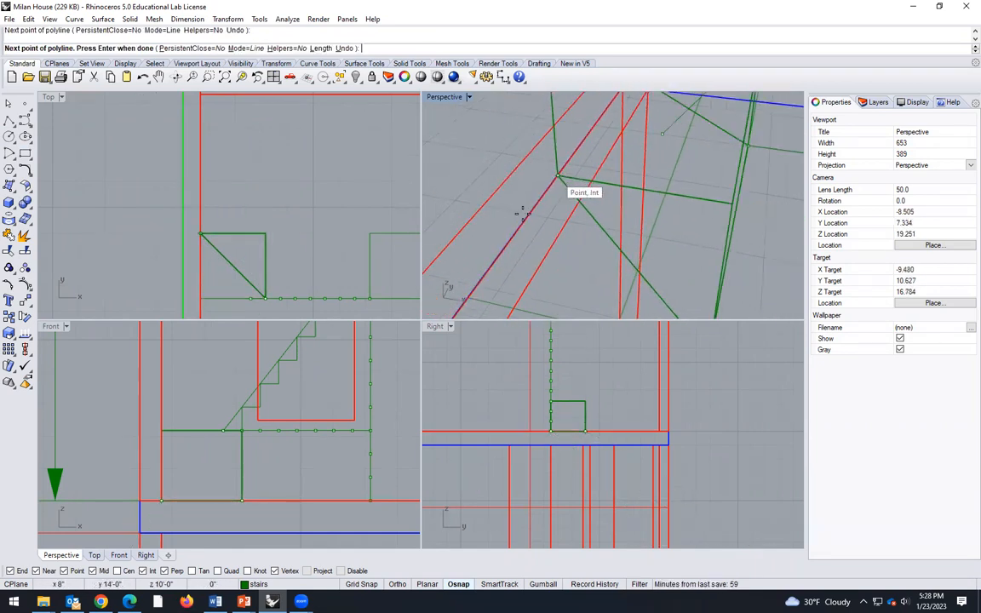
click(487, 272)
right_drag(487, 272, 587, 268)
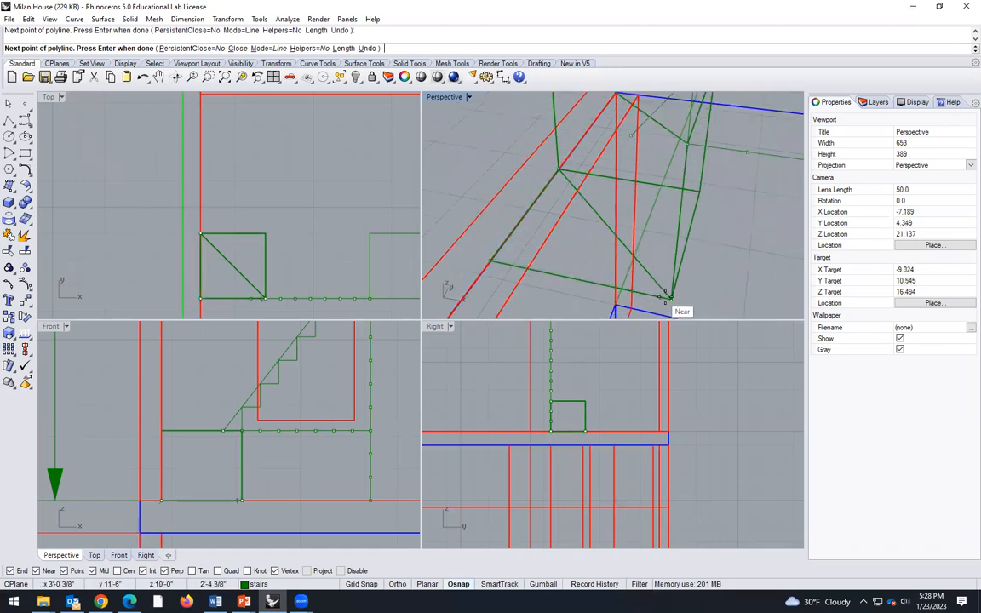
click(671, 299)
- Extrude the front triangle upward as a solid, snapping its height to the riser division point one riser below the back winder's top
text(ExtrudeCrv)
key(Return)
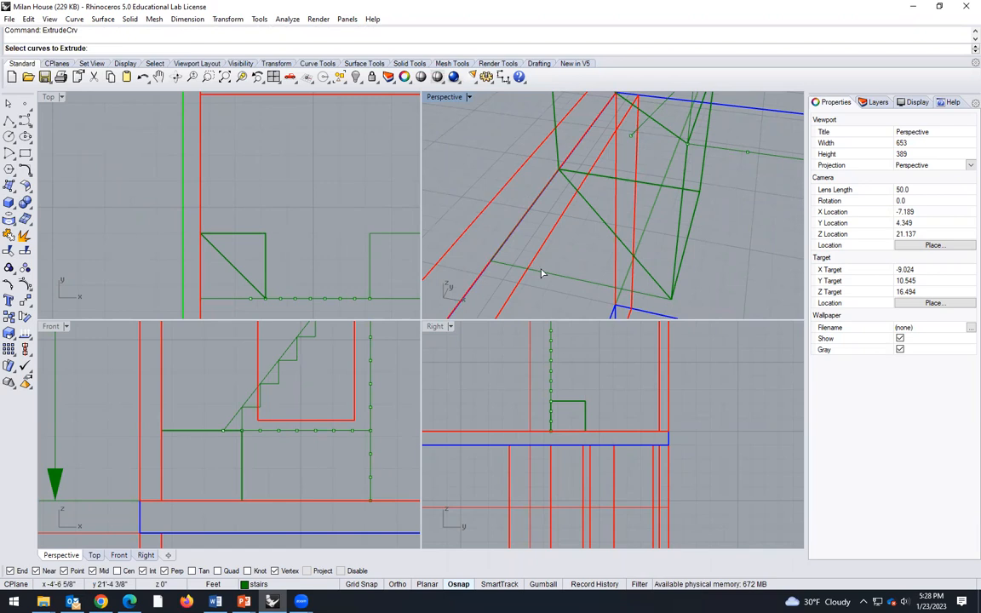
click(569, 286)
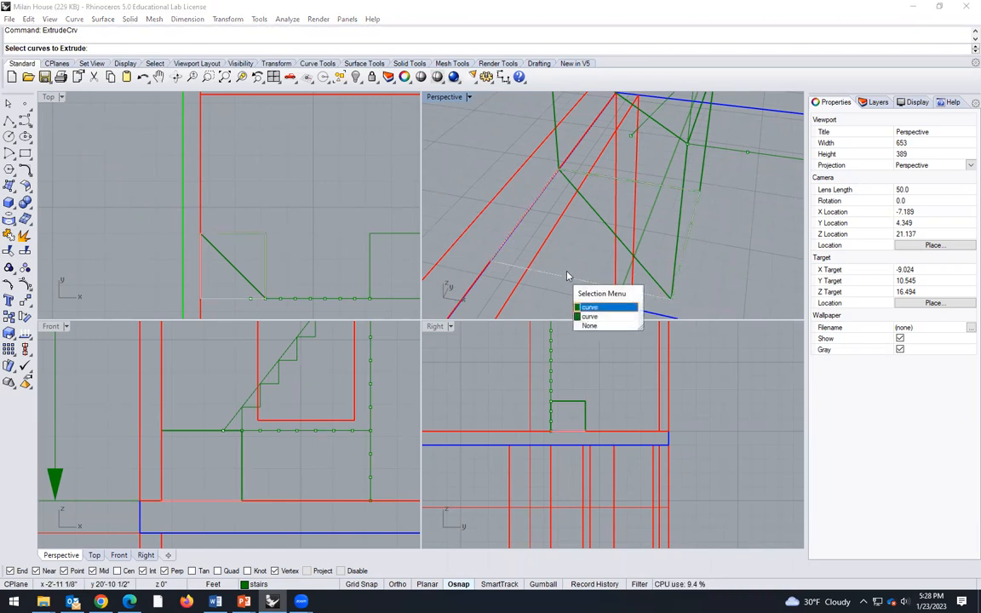
click(589, 318)
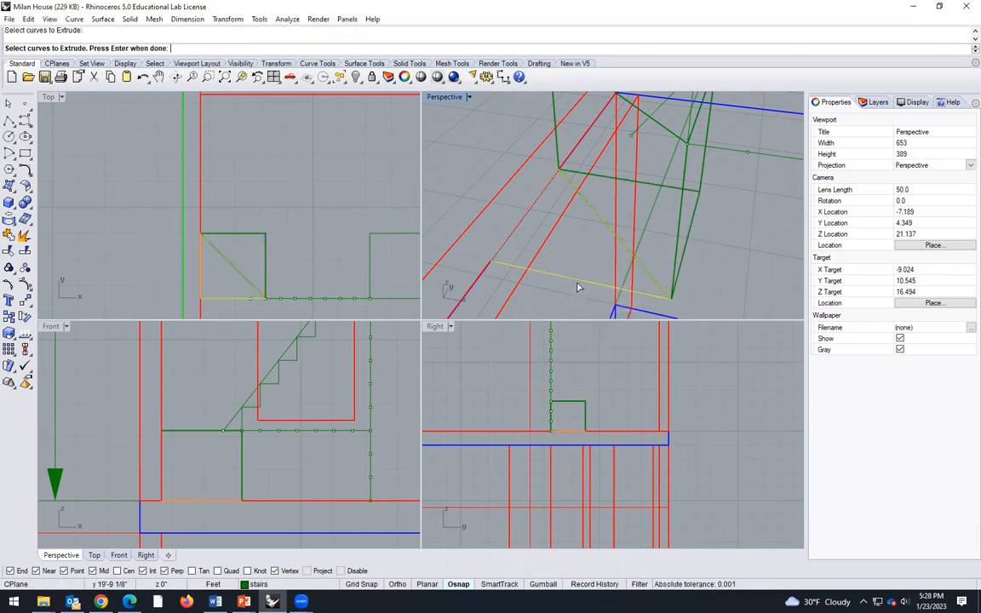
right_click(243, 509)
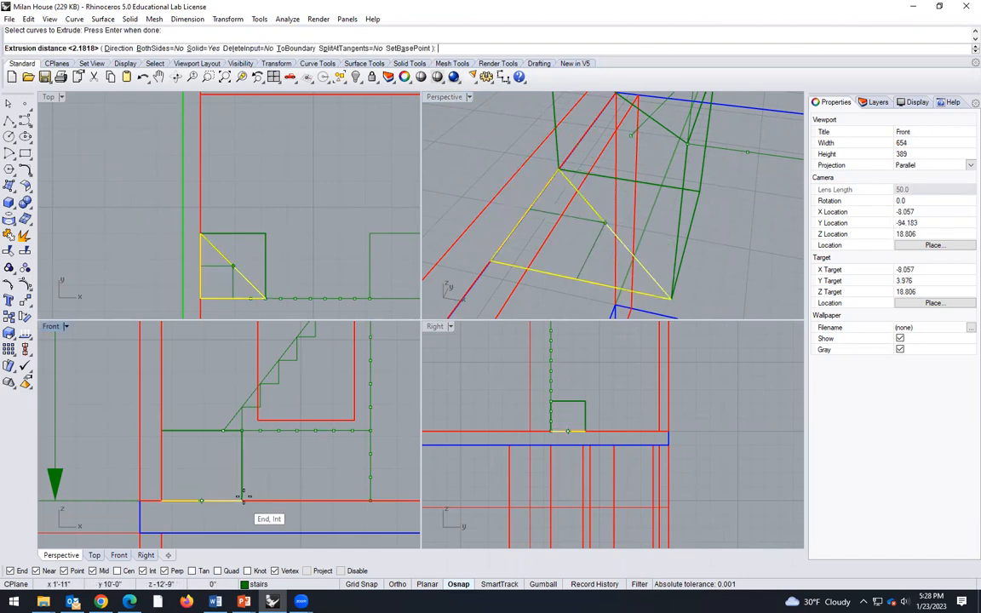
click(369, 454)
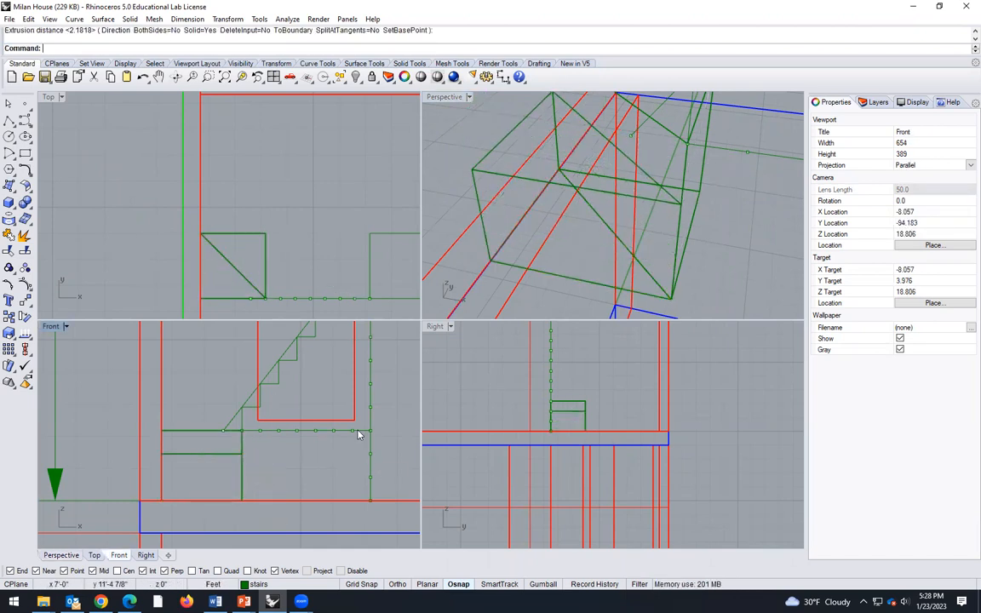
- Examine the two winder solids against the stepped profile and the surrounding walls in the Front and Perspective views
scroll(405, 366, down, 6)
scroll(559, 251, down, 10)
right_drag(623, 250, 633, 230)
scroll(632, 230, down, 8)
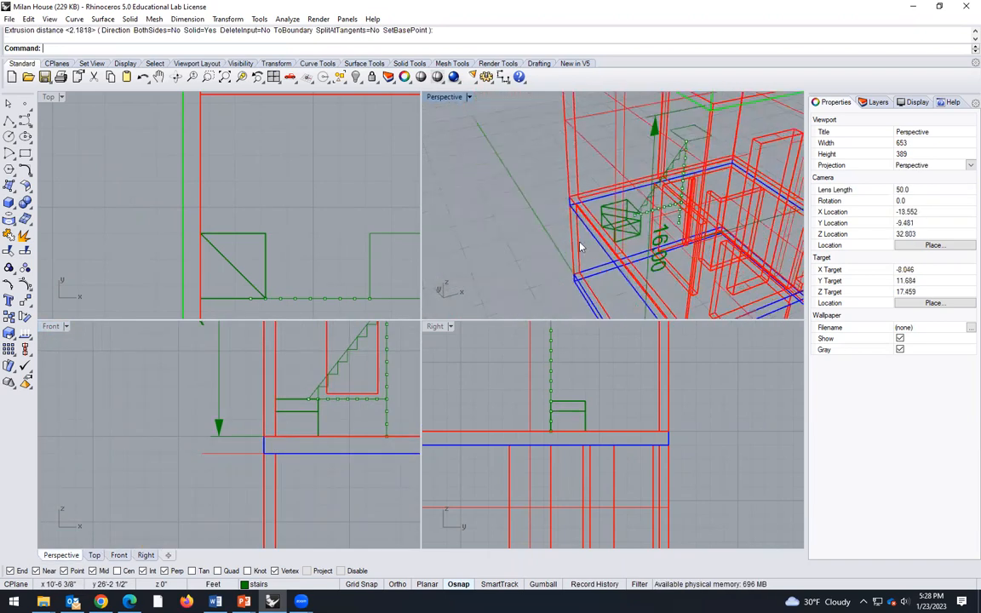
right_click(535, 239)
scroll(521, 241, down, 4)
scroll(586, 226, up, 4)
scroll(587, 225, up, 4)
right_drag(586, 258, 619, 256)
scroll(624, 256, down, 8)
scroll(636, 269, up, 2)
scroll(638, 266, up, 3)
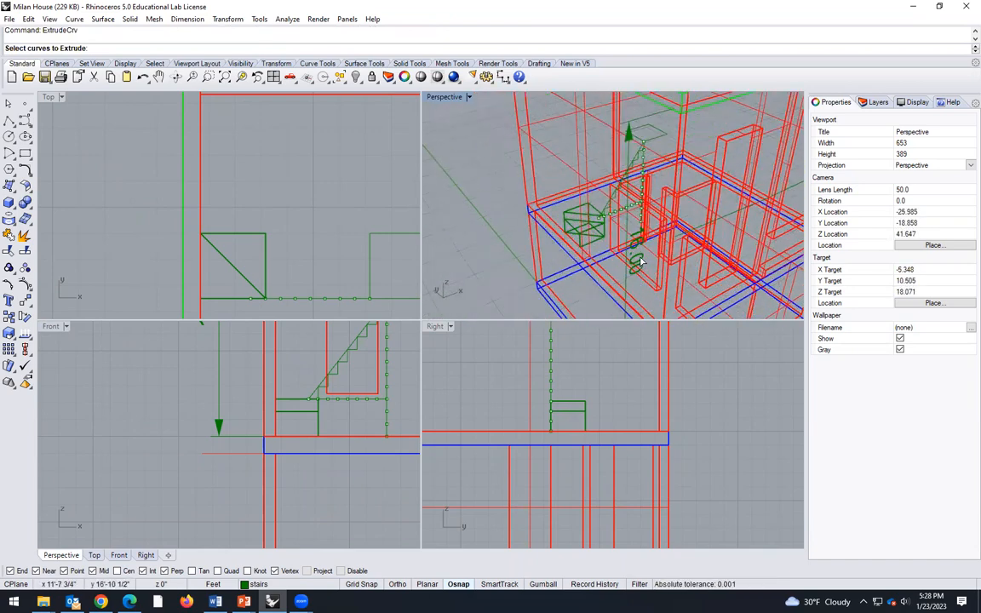
- Leave the restarted extrusion and delete the vertical height dimension beside the stair
key(Escape)
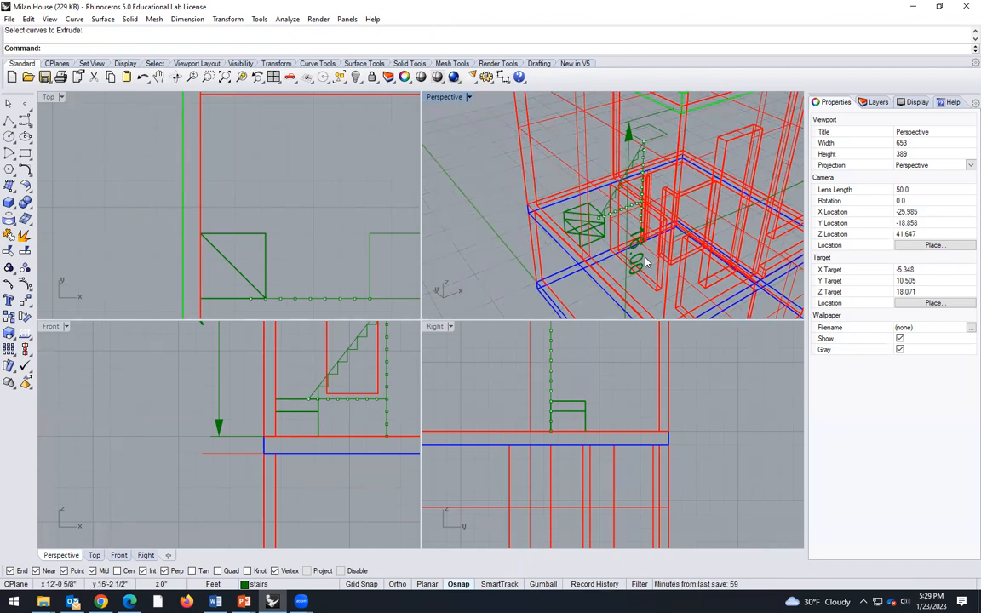
click(644, 262)
key(Delete)
- Compare the winder steps with the stair on the floor plans in PowerPoint and return to the Rhino model
scroll(604, 224, up, 3)
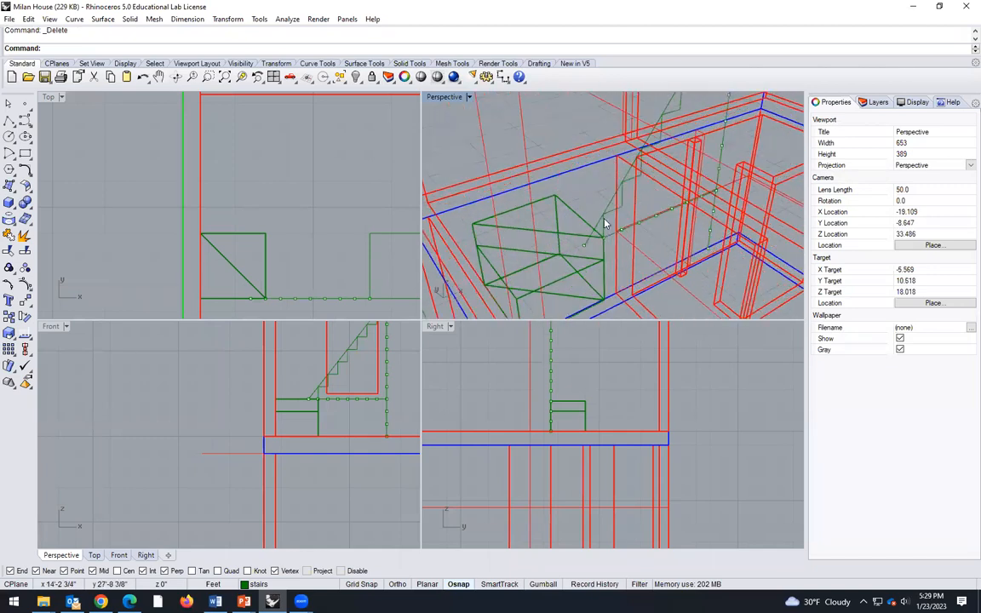
scroll(585, 249, up, 3)
scroll(545, 221, down, 3)
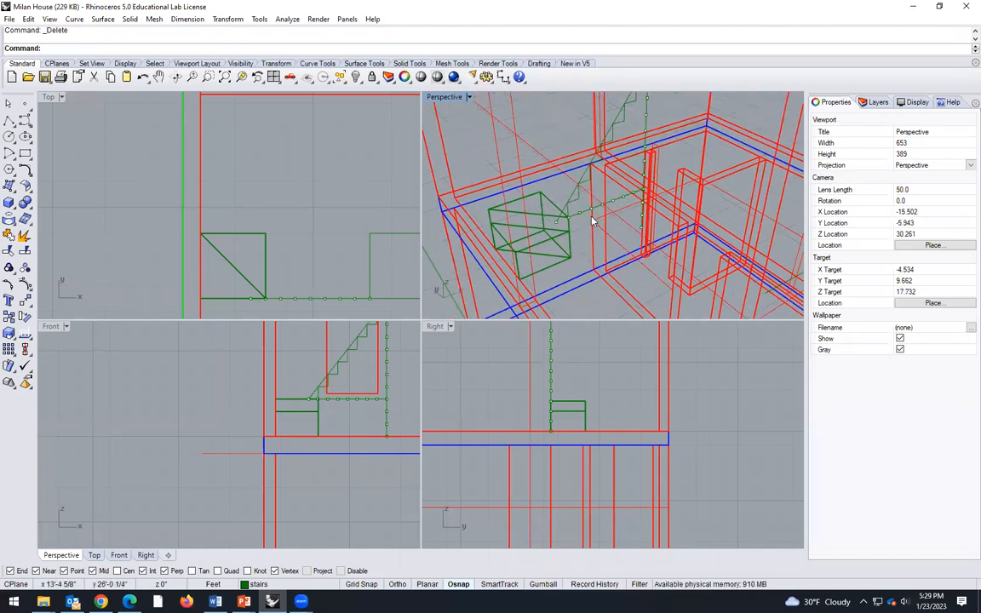
scroll(494, 254, down, 3)
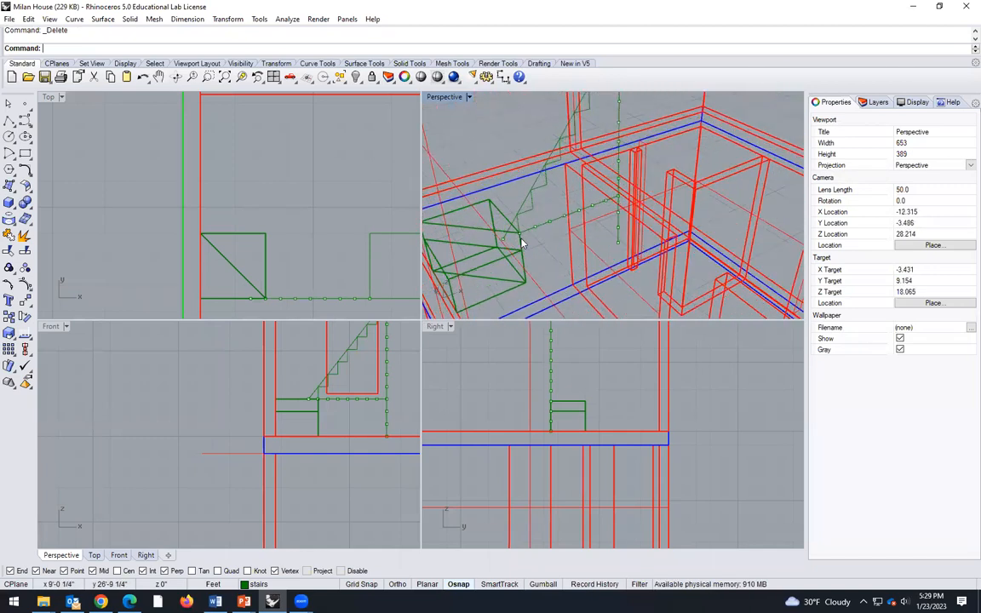
scroll(252, 270, up, 4)
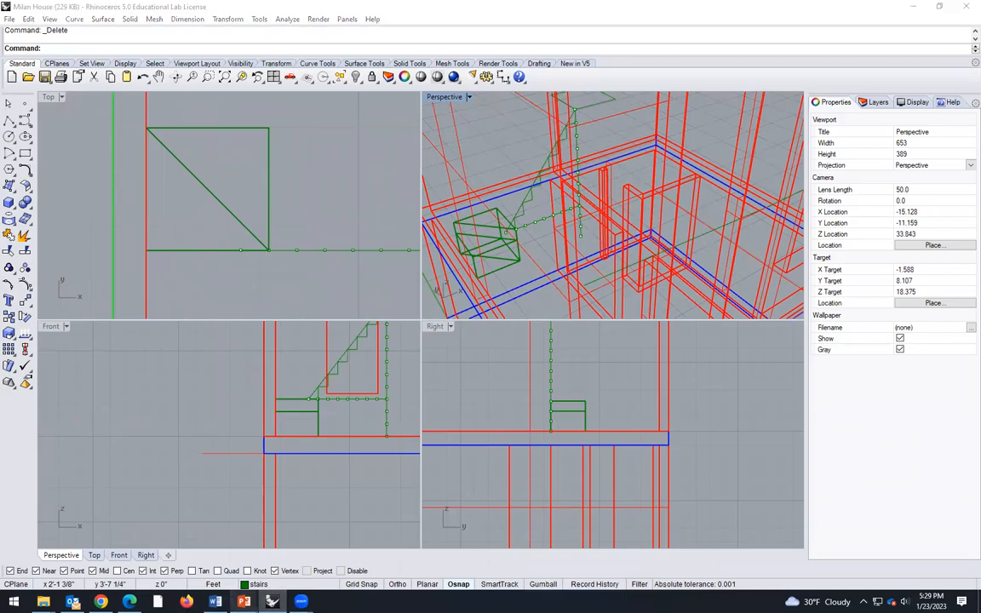
mouse_move(244, 601)
click(372, 545)
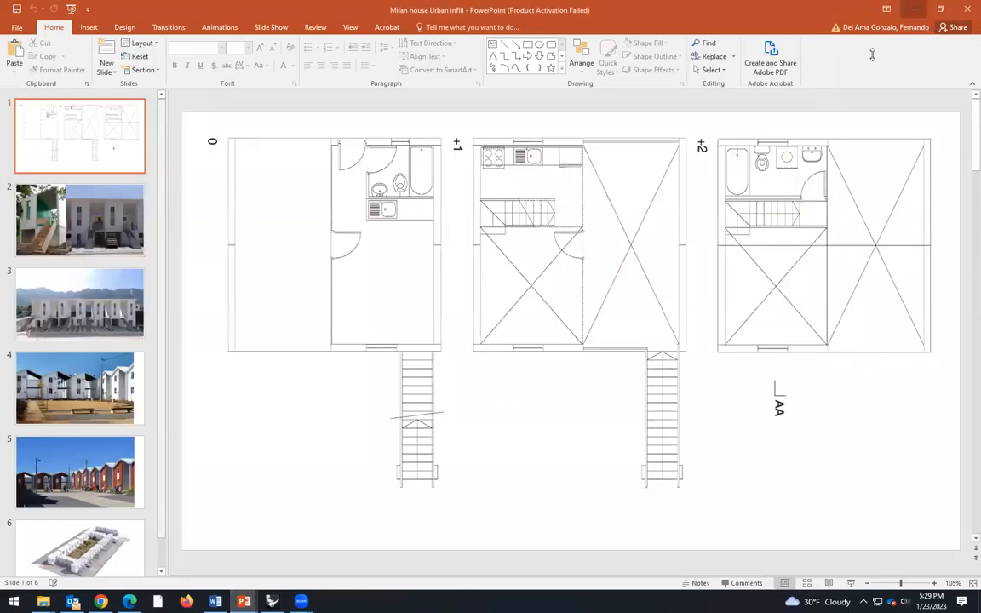
click(914, 9)
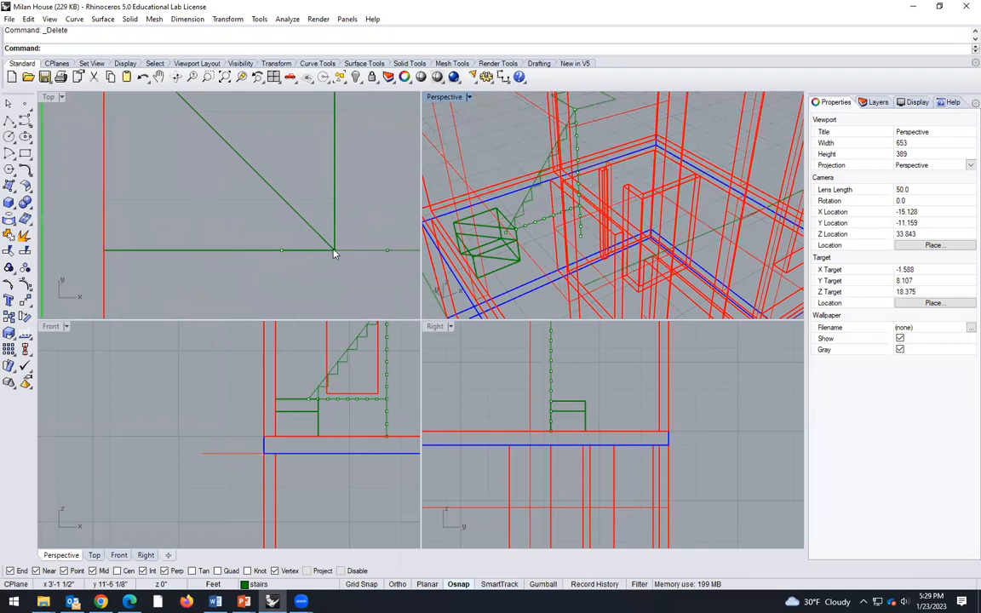
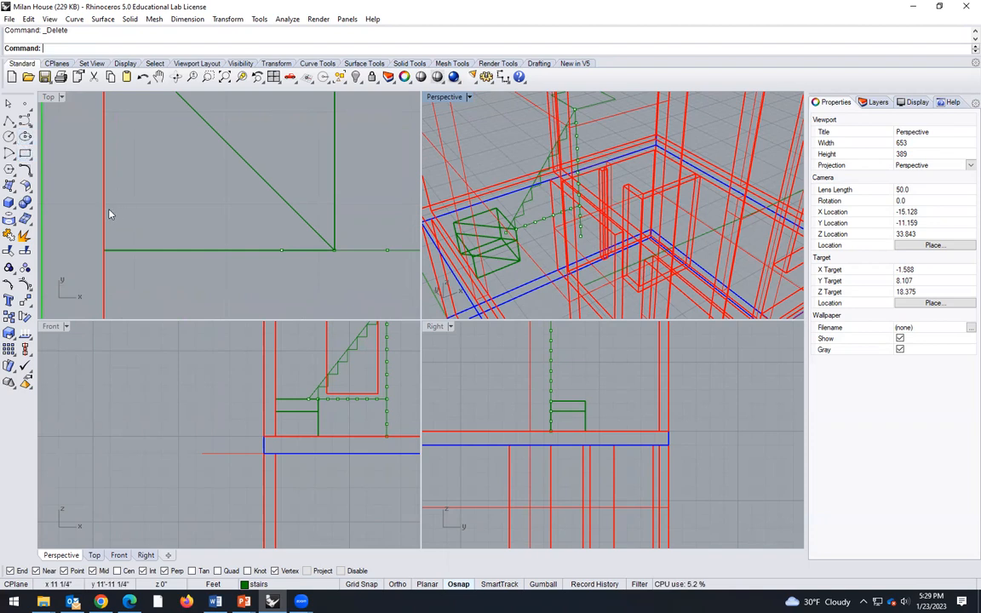
click(523, 276)
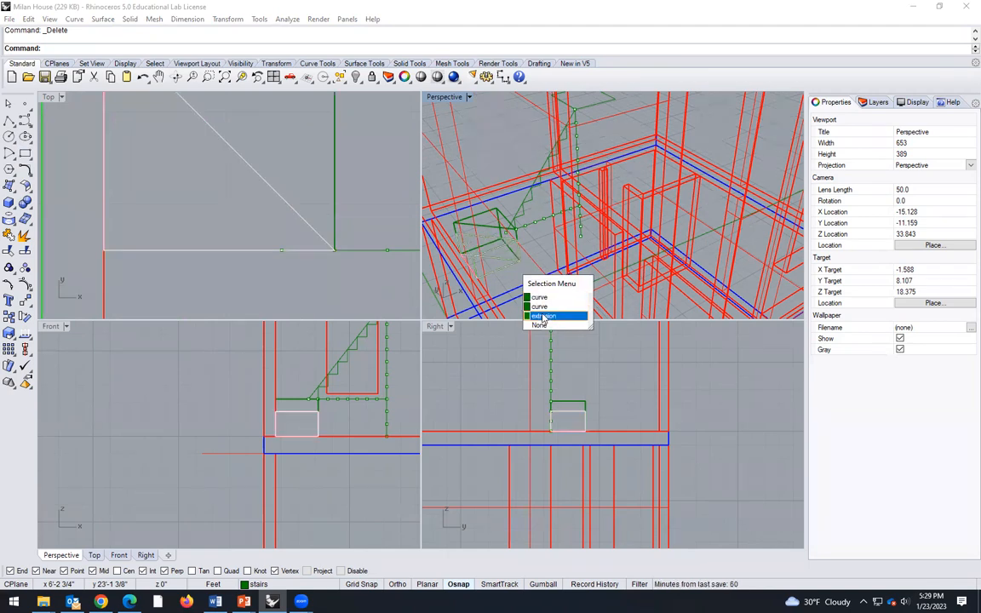
- Draw a short guide line from the landing's inner front corner straight forward, extending the landing's inner edge
scroll(477, 247, up, 10)
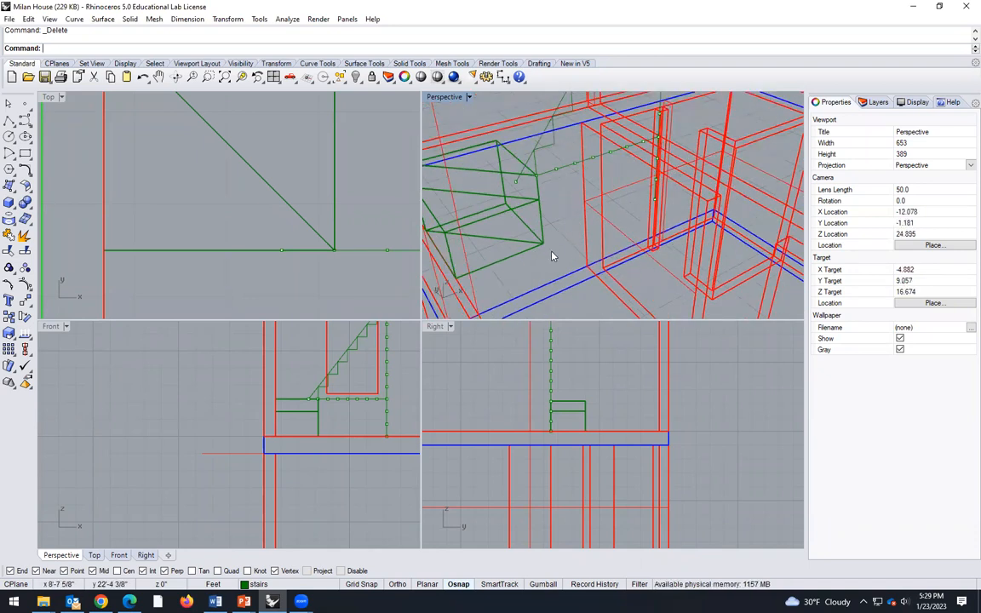
text(line)
key(Return)
click(552, 253)
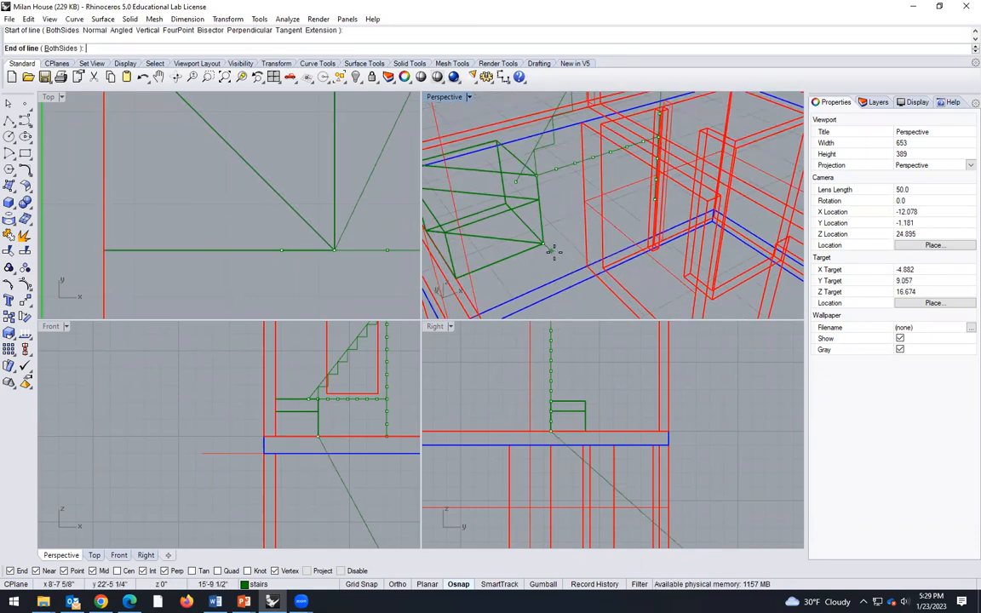
click(559, 258)
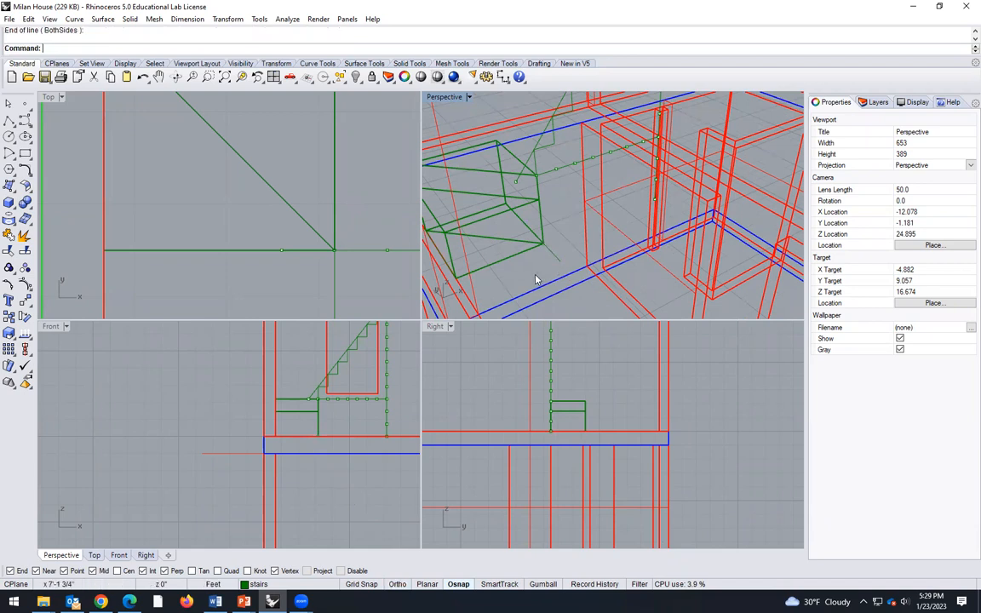
- Measure one tread depth between the landing's inner front corner and the adjacent division point with an aligned dimension
scroll(435, 253, down, 3)
scroll(364, 276, down, 3)
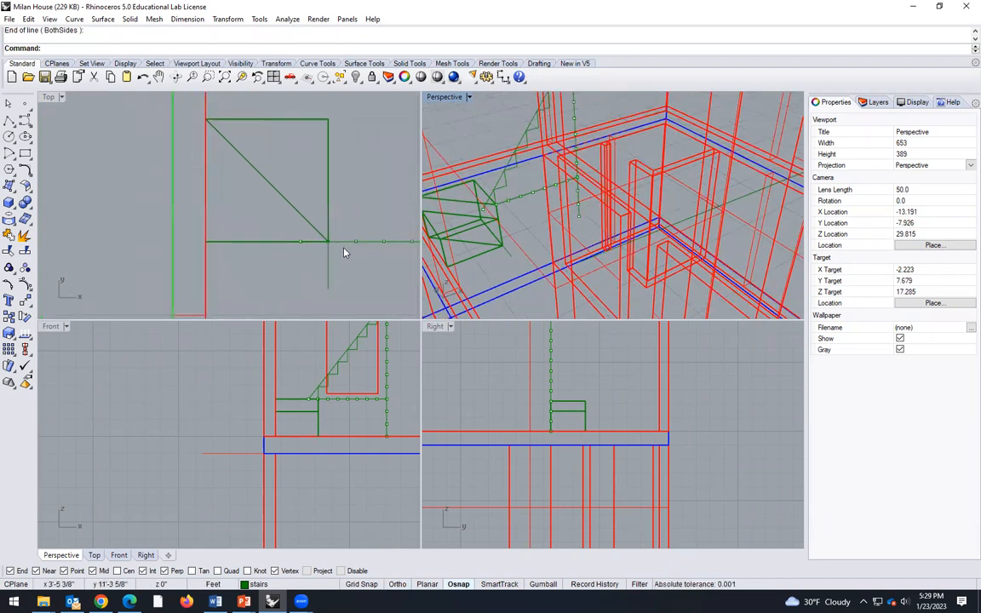
scroll(344, 251, up, 3)
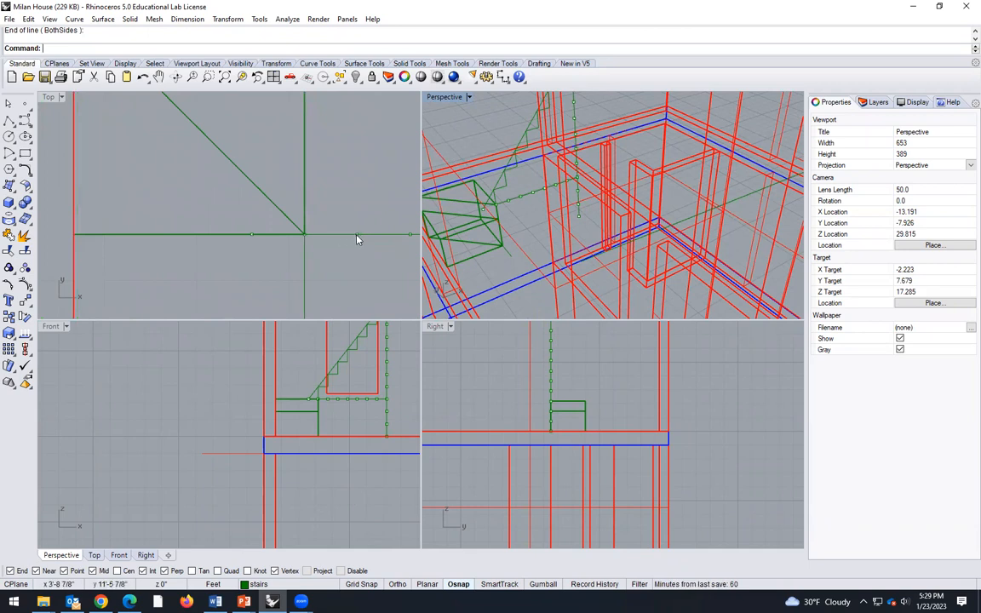
click(188, 20)
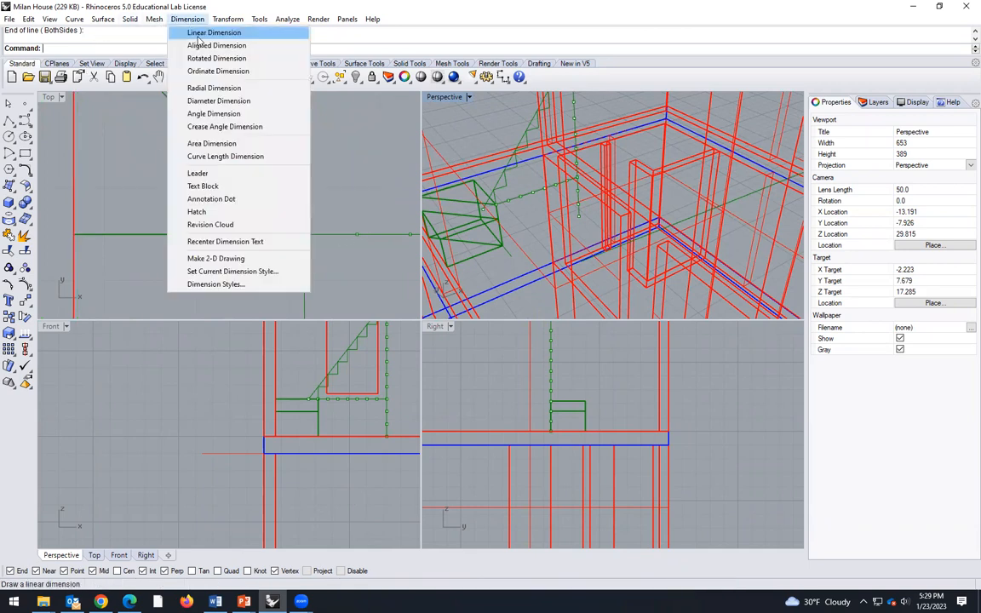
click(216, 46)
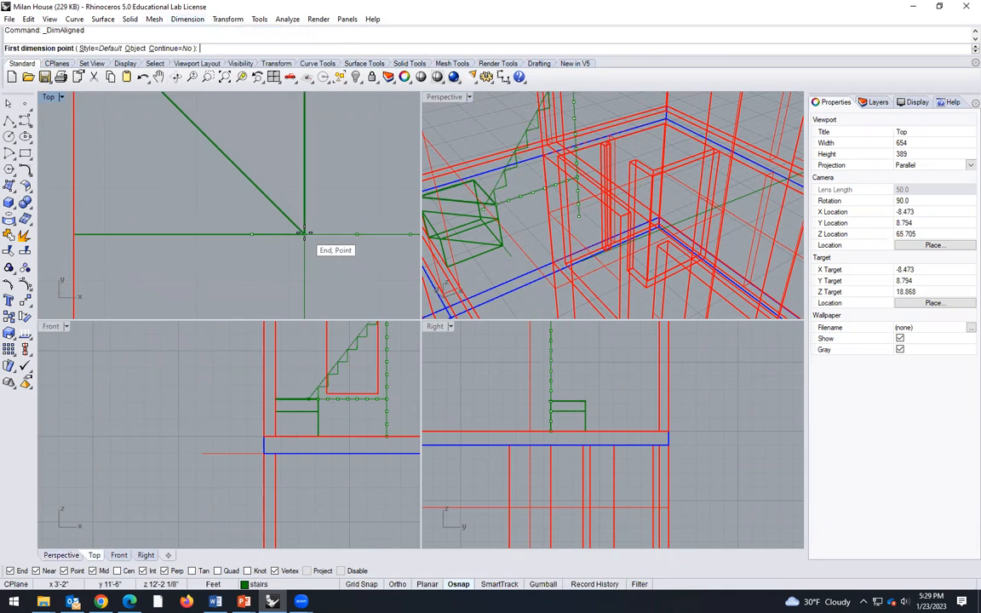
click(305, 234)
click(356, 235)
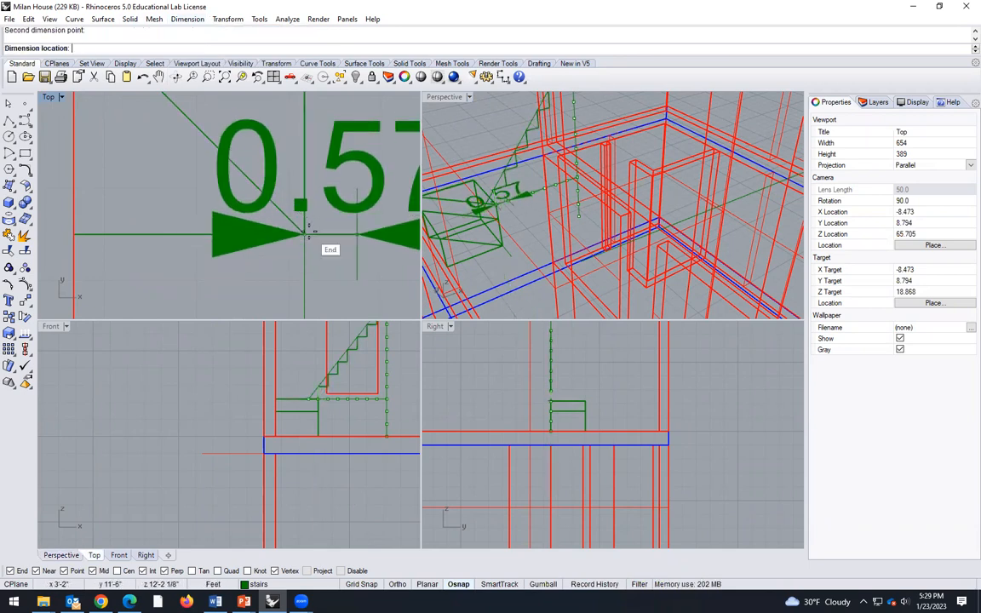
key(Escape)
scroll(311, 243, up, 2)
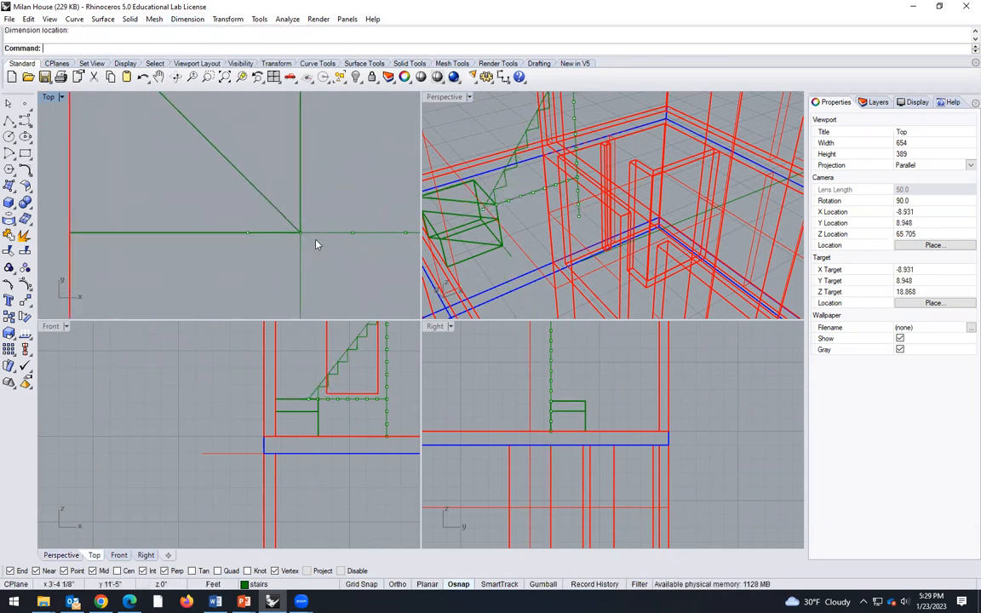
scroll(301, 262, down, 2)
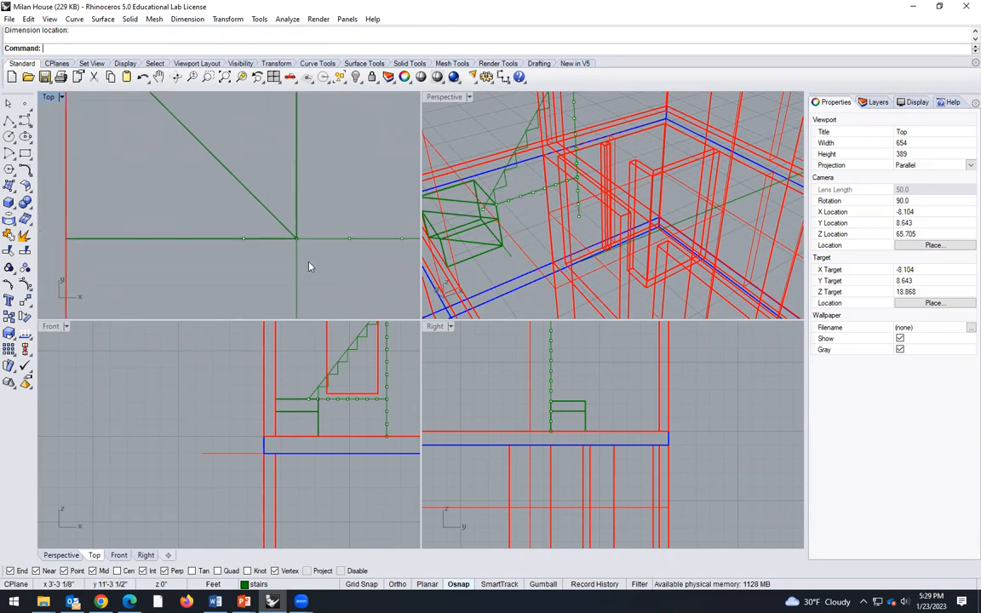
- Draw a 0.57 ft line from the landing's inner front corner along the forward guide line, and delete the longer guide line
text(line)
key(Return)
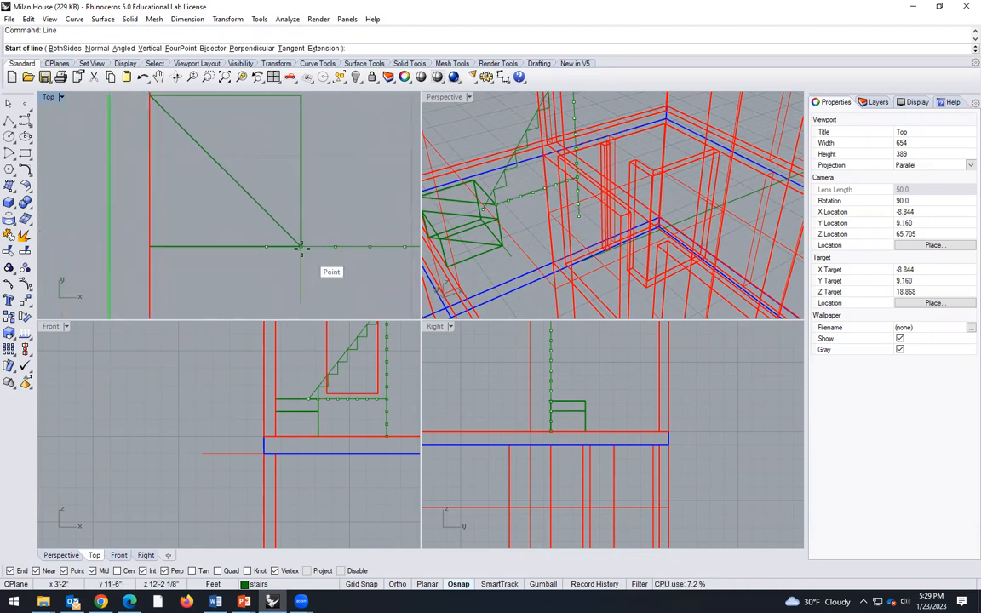
click(307, 261)
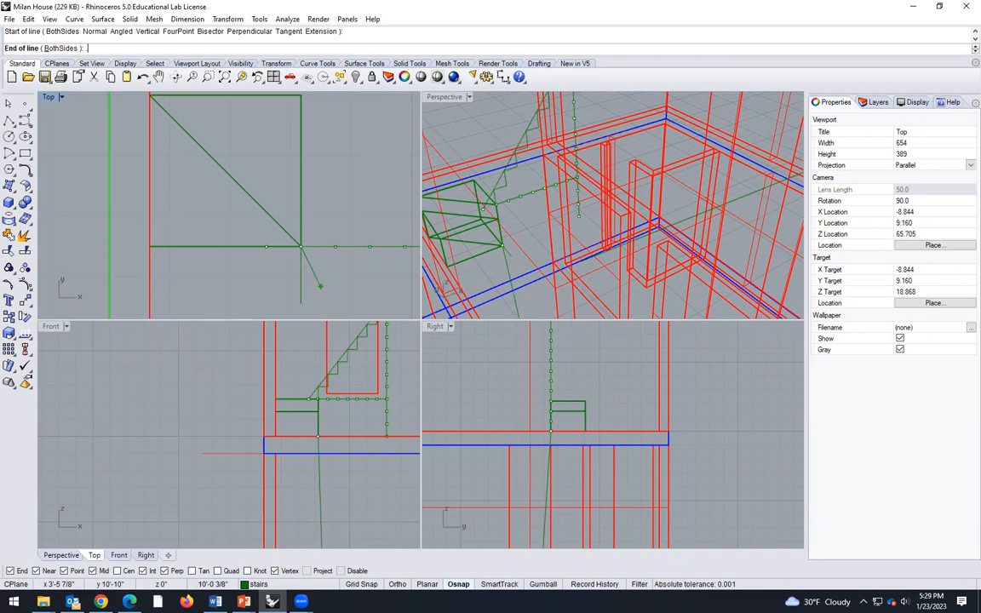
text(.57)
key(Return)
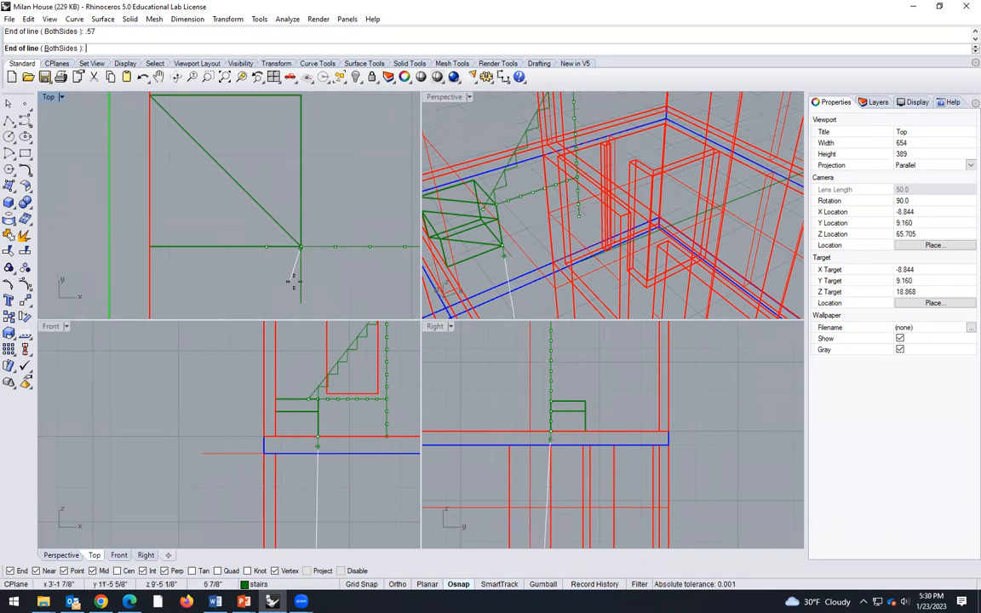
click(300, 284)
click(300, 303)
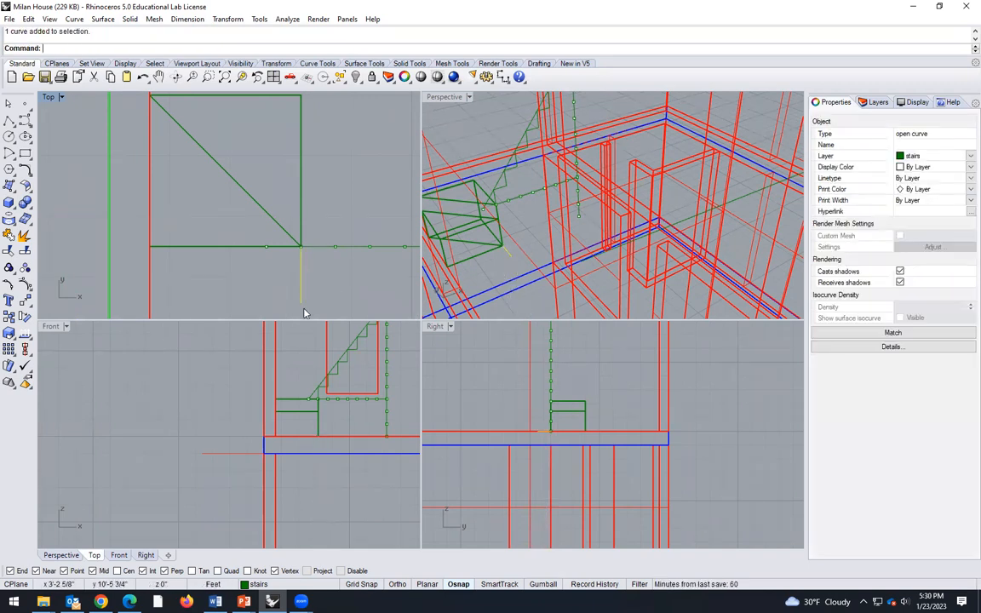
key(Delete)
- Draw a rectangle in front of the landing, from the free end of the short tread-depth line to the landing's front corner at the wall
right_drag(344, 305, 201, 214)
click(25, 154)
click(299, 272)
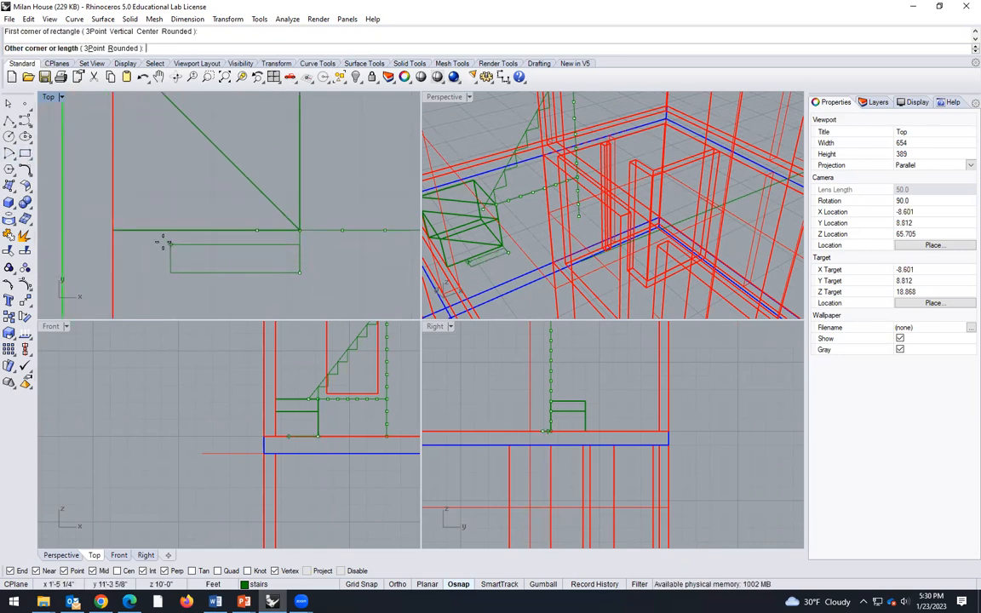
click(115, 231)
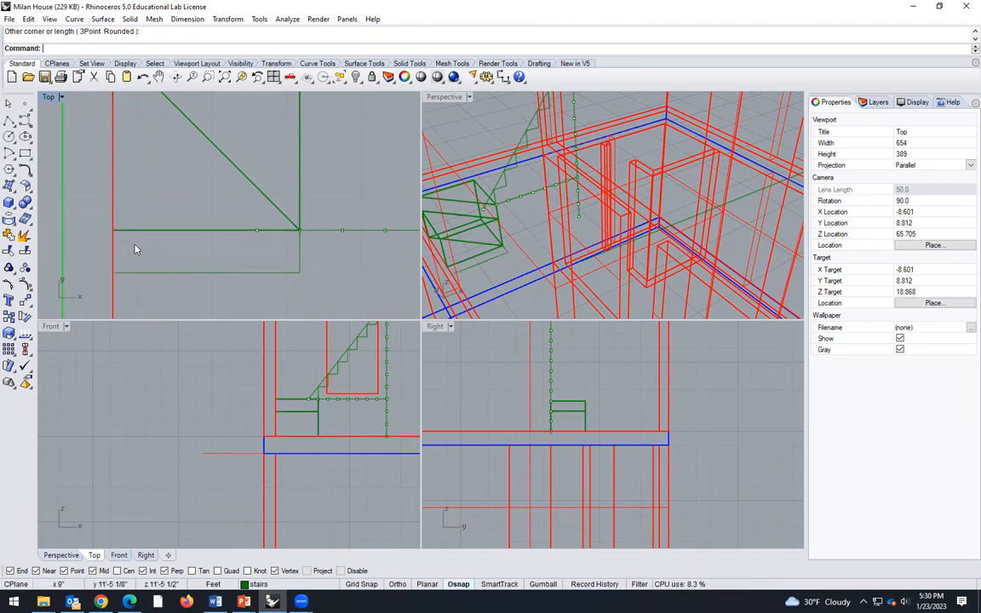
text(Extrusion)
key(Return)
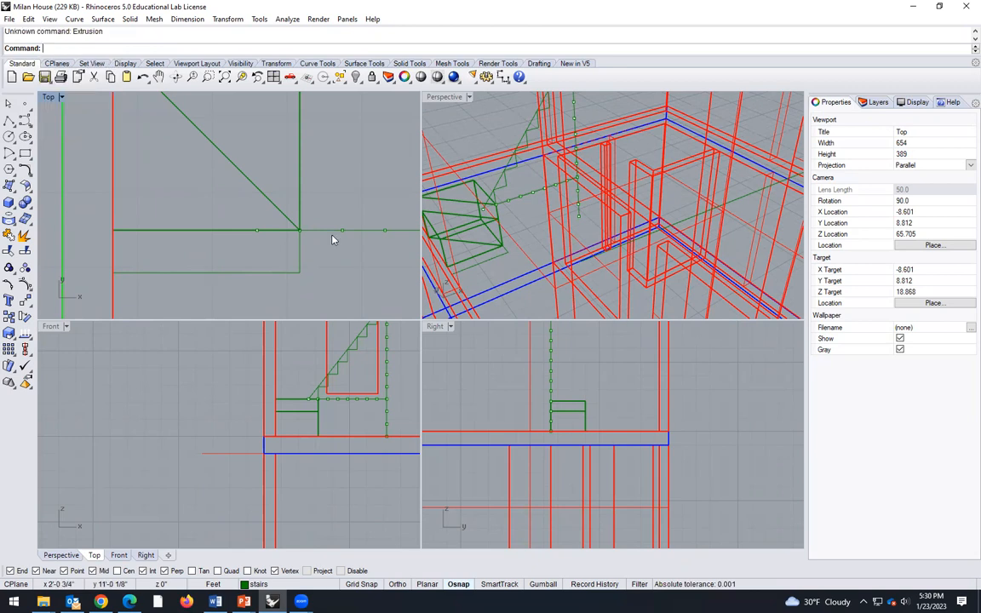
click(280, 272)
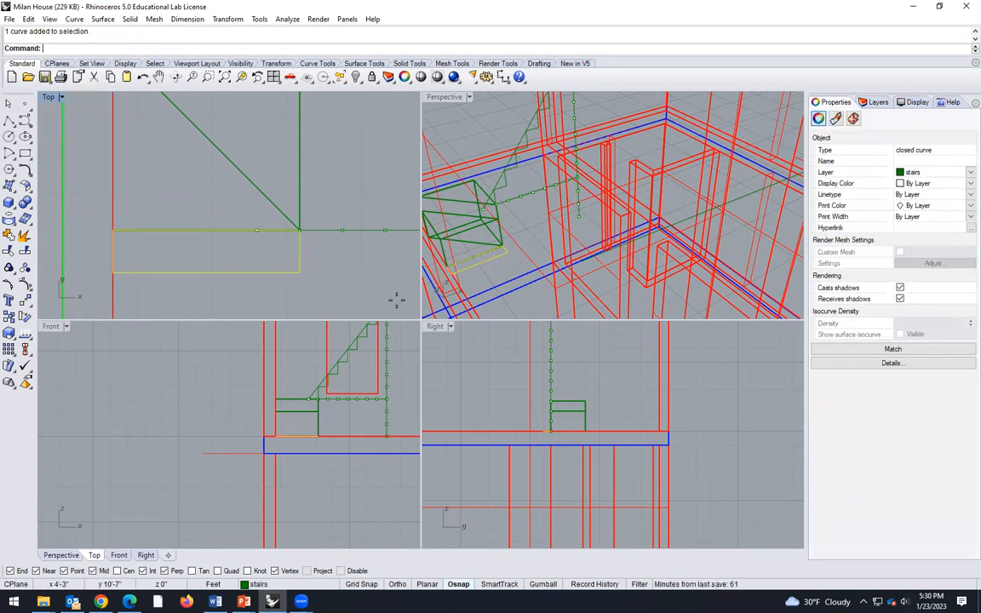
key(Return)
click(319, 436)
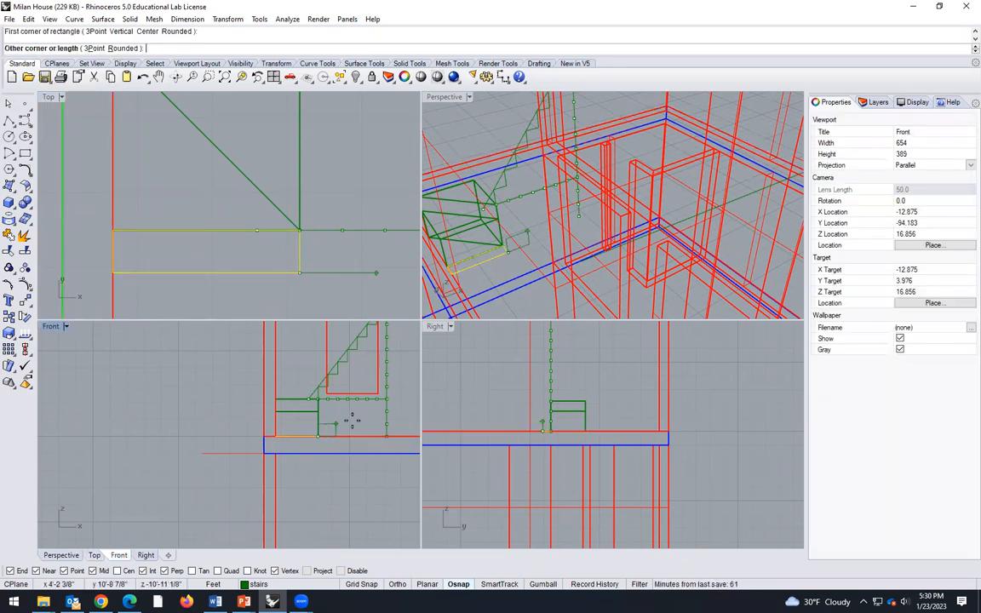
key(Escape)
key(Escape)
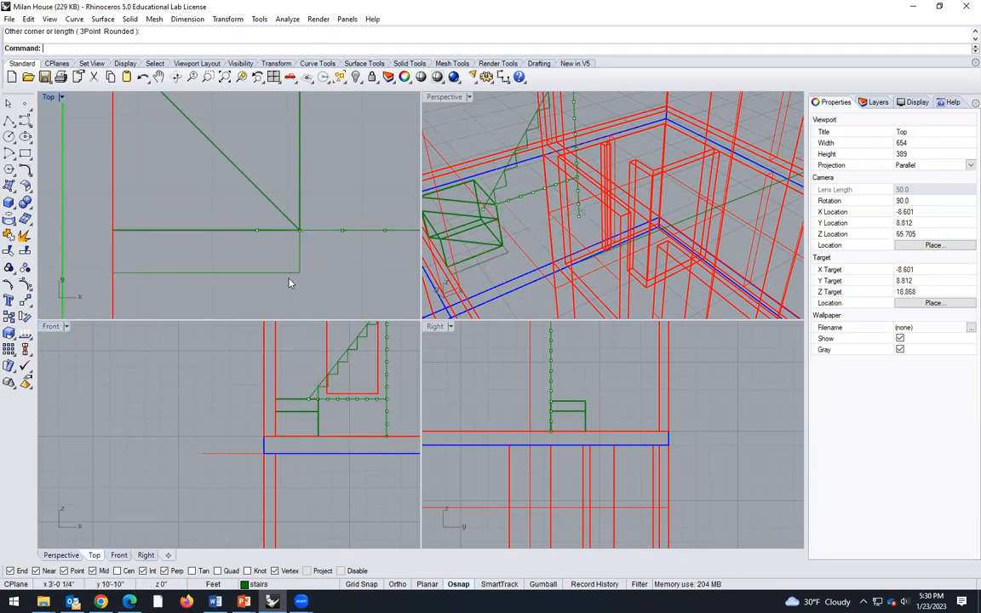
click(289, 273)
key(Return)
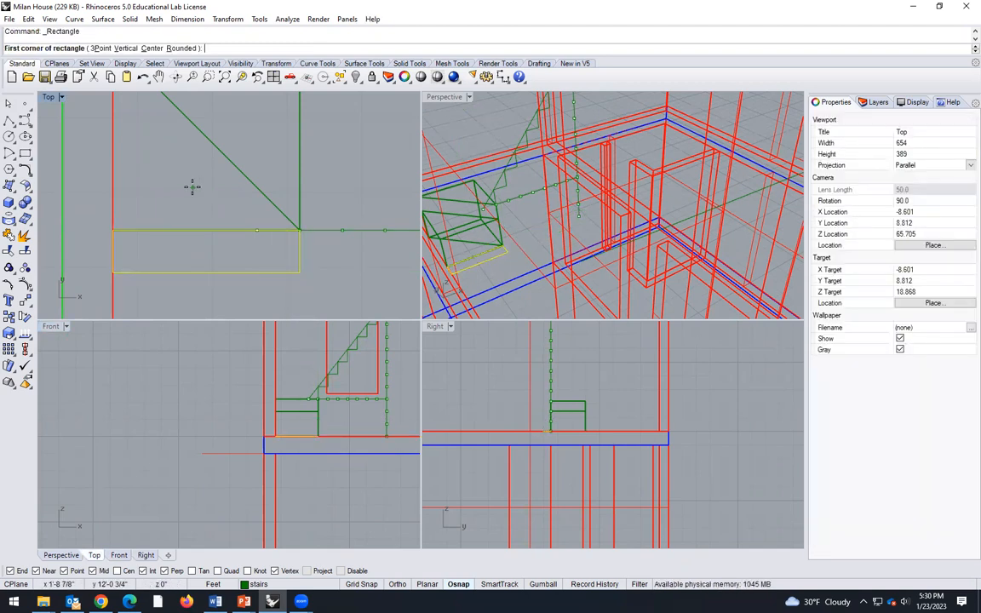
key(Escape)
key(Escape)
text(Ex)
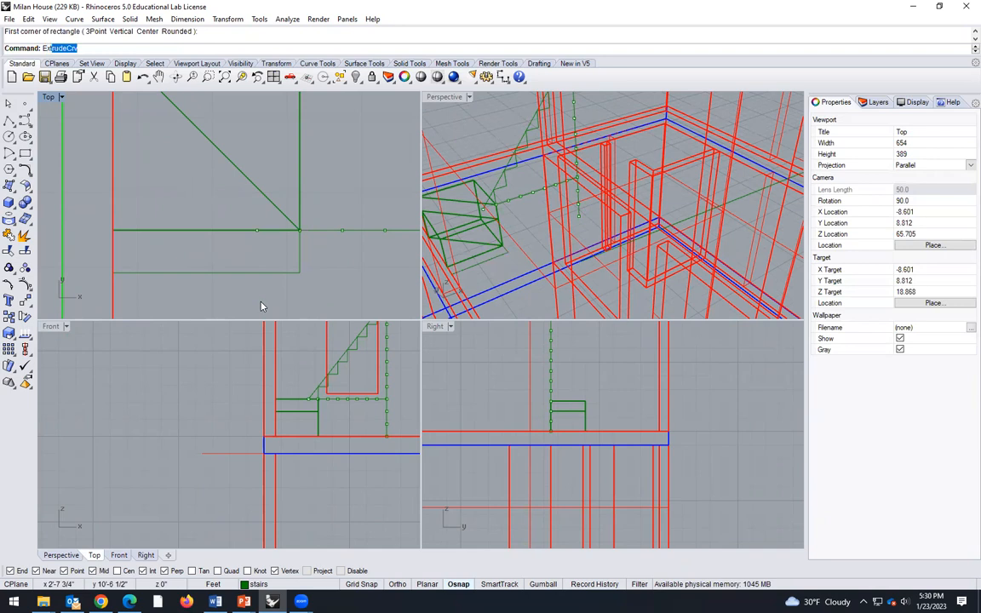
text(trusion)
key(Return)
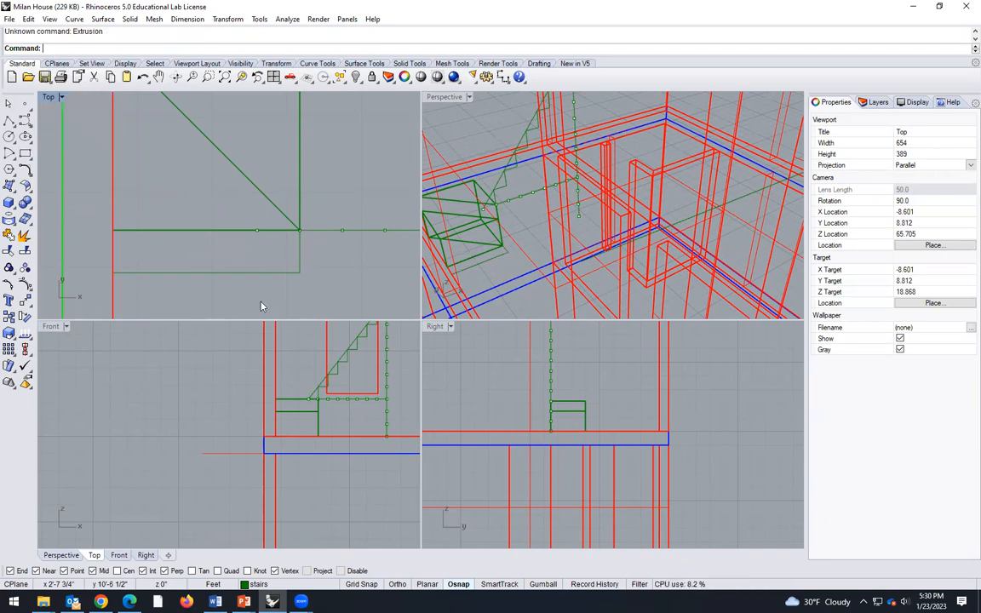
click(288, 273)
key(Return)
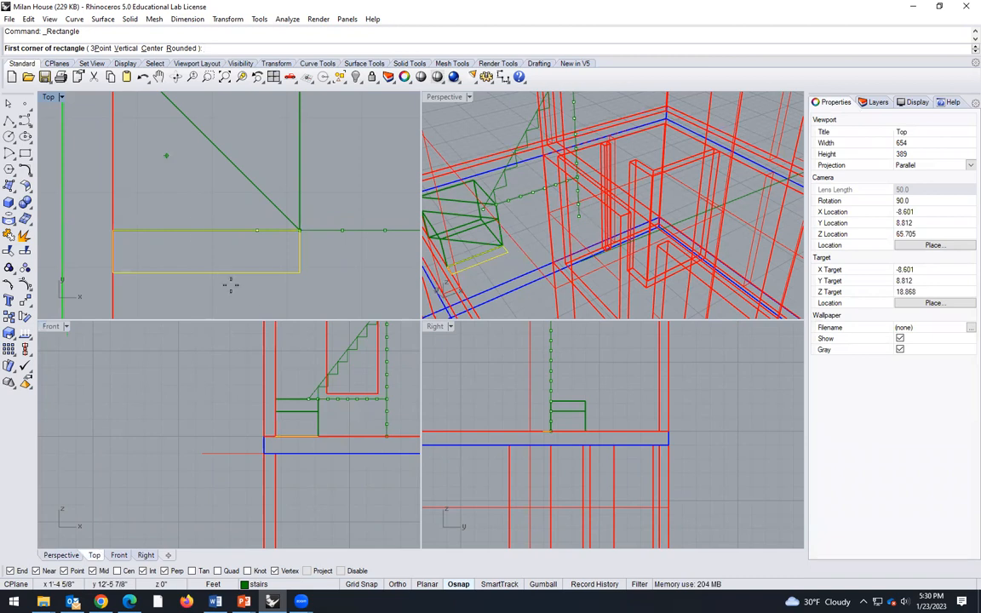
key(Escape)
key(Escape)
- Extrude the starting-step rectangle in front of the landing upward with ExtrudeCrv as a solid one riser high
text(Extrusion)
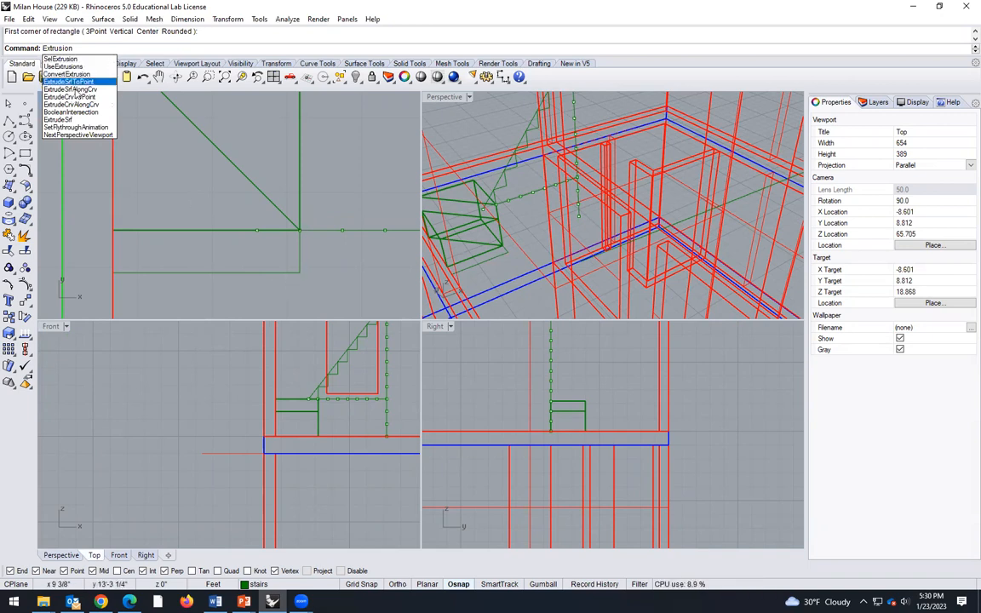
click(76, 49)
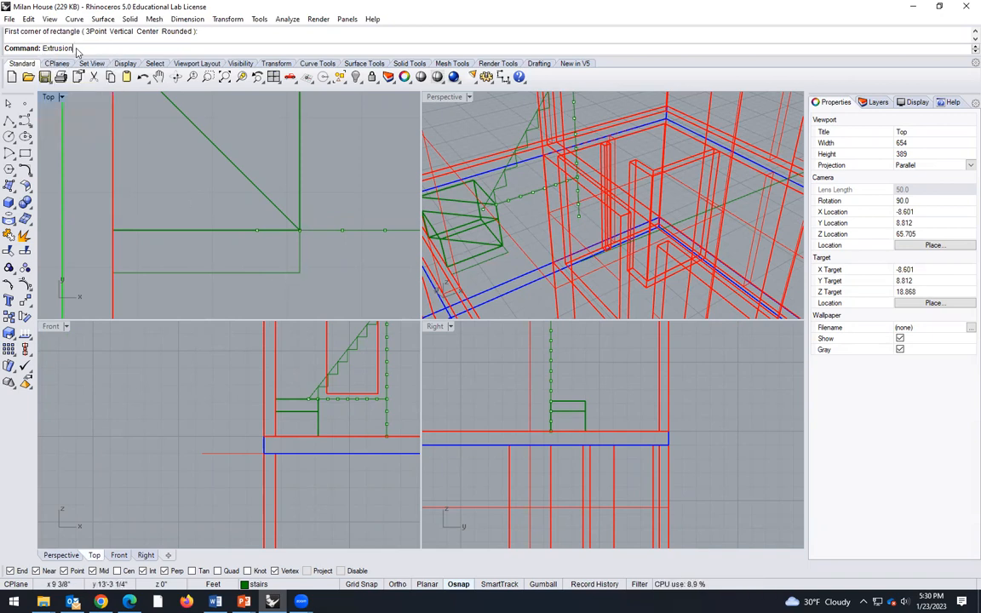
key(BackSpace)
key(BackSpace)
key(BackSpace)
key(BackSpace)
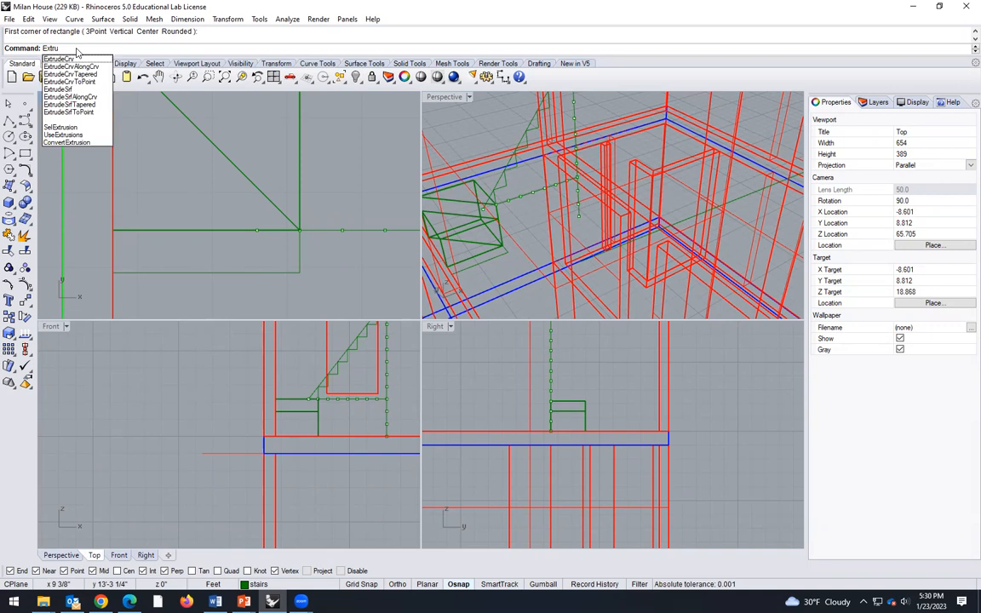
text(deCrv)
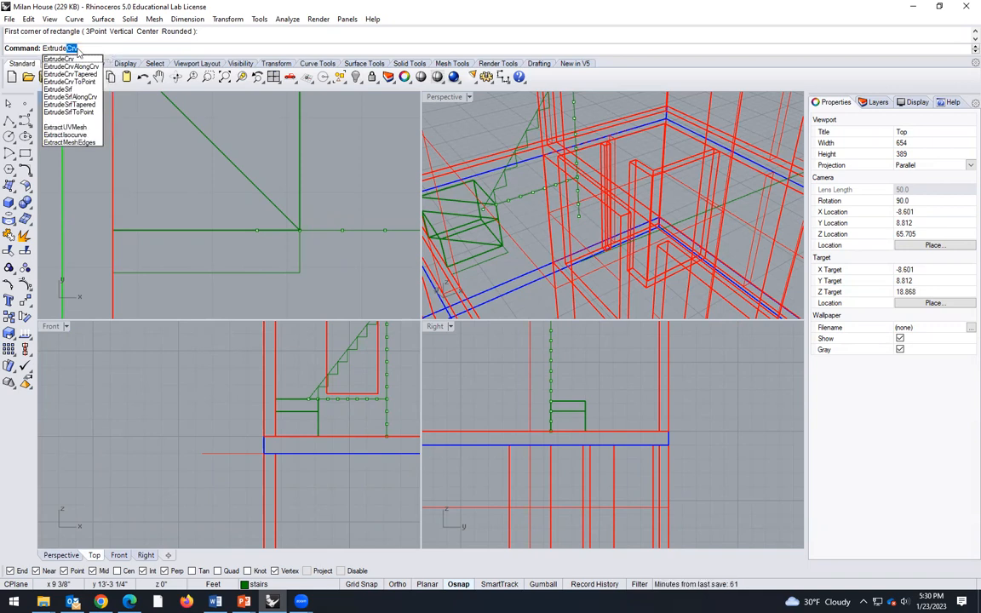
key(Return)
click(300, 258)
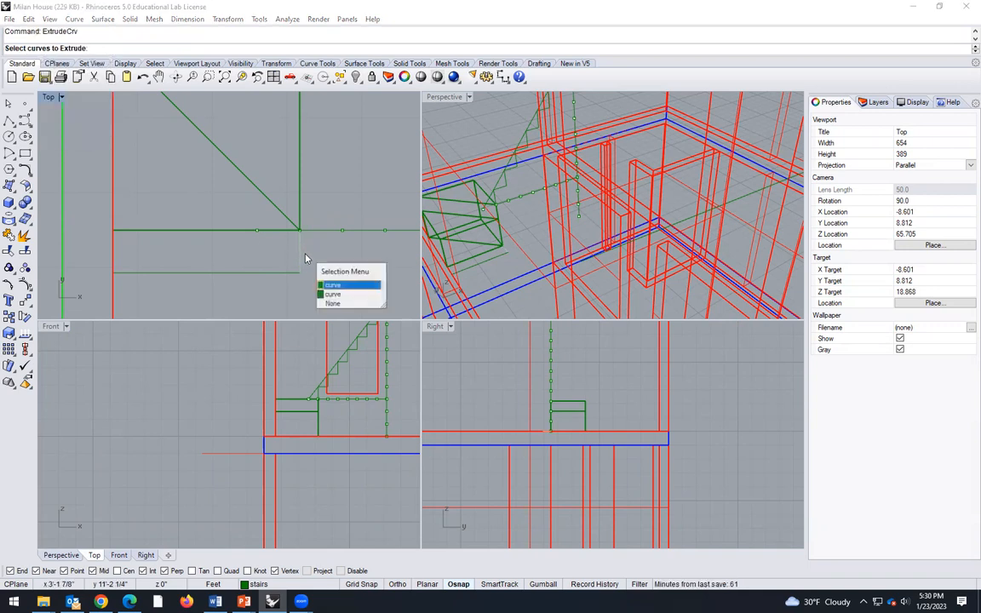
click(330, 295)
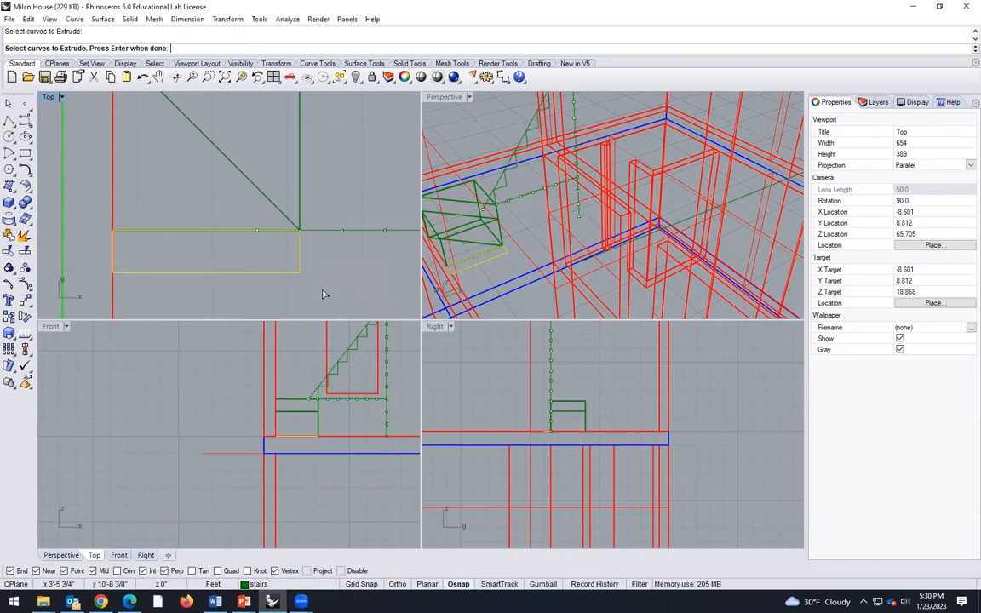
key(Return)
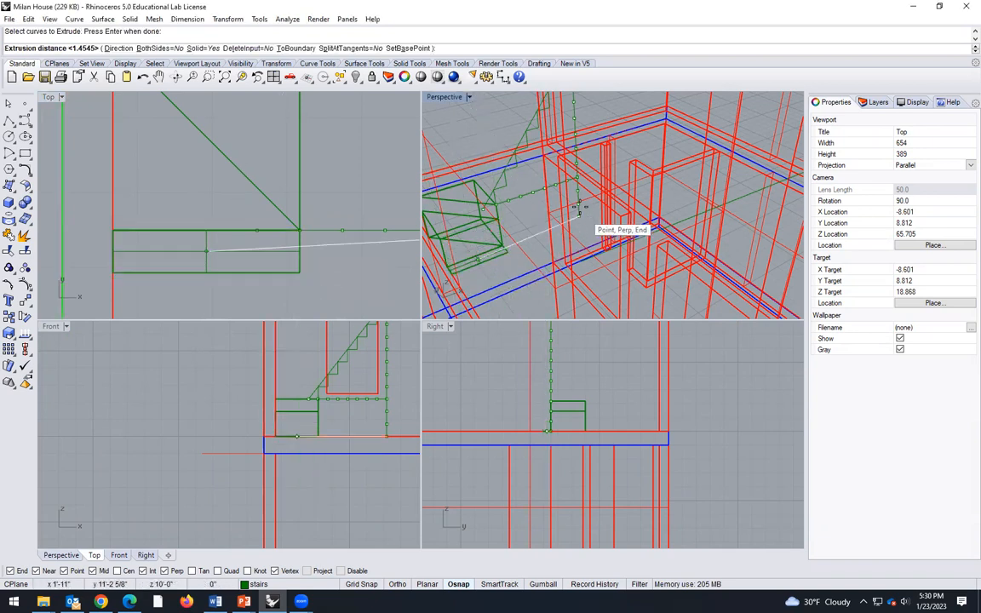
key(Return)
- Examine the starting step, the triangular winders and the stepped stair line from several angles in the perspective view
scroll(300, 264, down, 8)
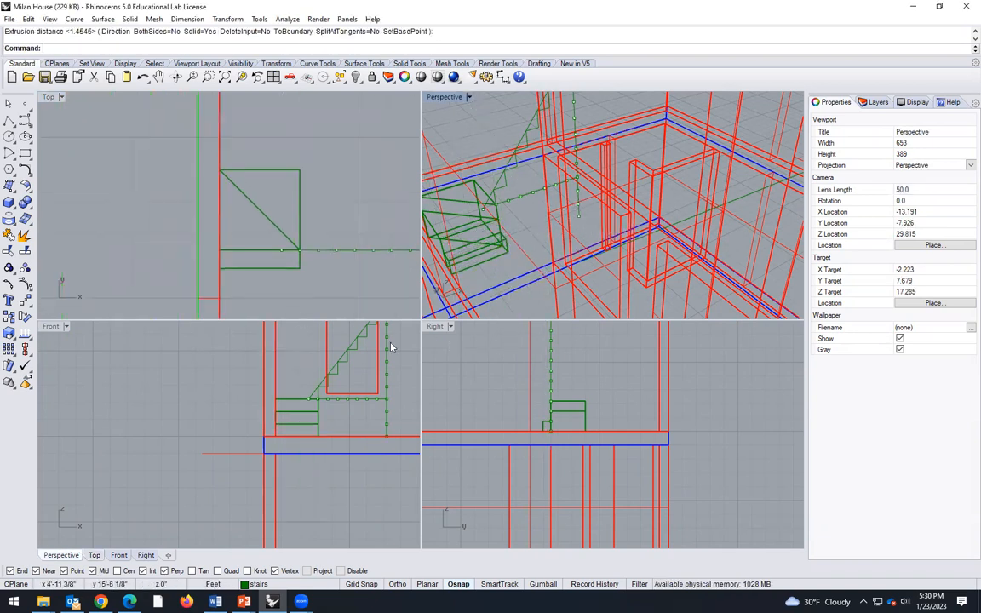
scroll(478, 271, down, 2)
right_drag(508, 266, 573, 291)
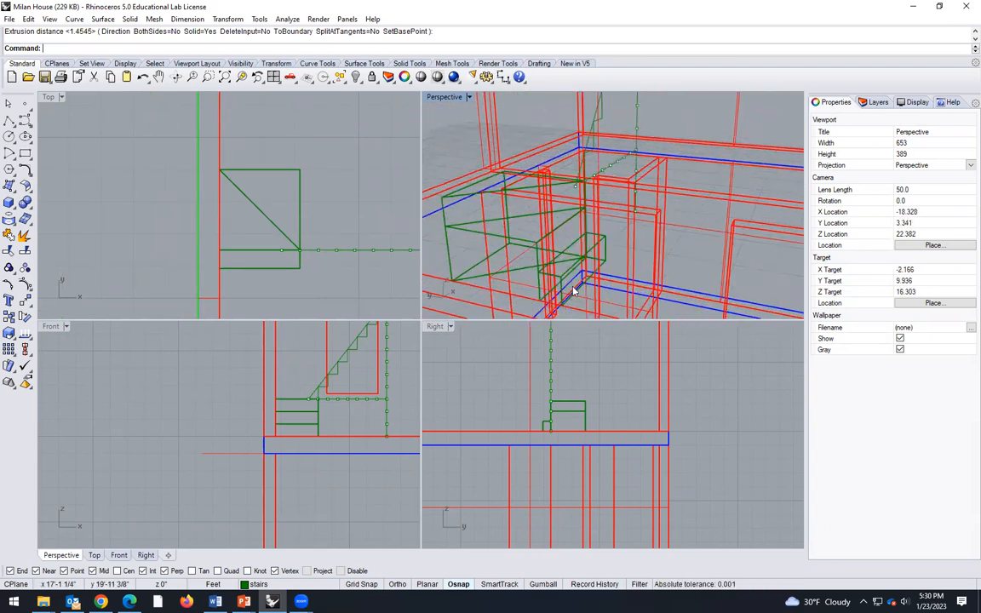
scroll(589, 241, down, 12)
right_drag(561, 220, 411, 261)
scroll(554, 209, up, 8)
right_drag(532, 222, 635, 247)
scroll(577, 234, up, 1)
scroll(555, 258, down, 8)
right_drag(552, 259, 591, 238)
scroll(592, 238, up, 10)
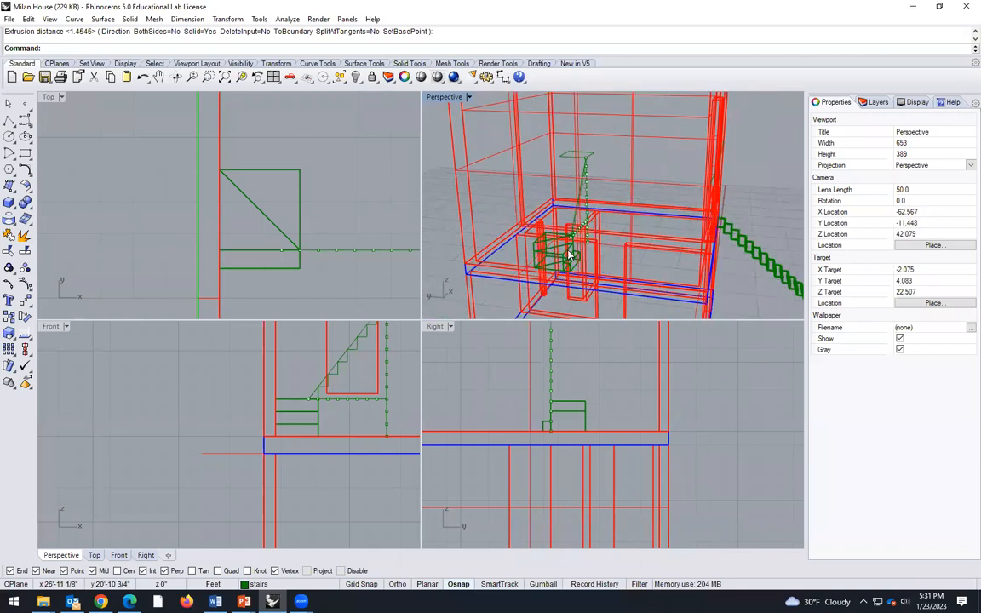
scroll(558, 244, up, 6)
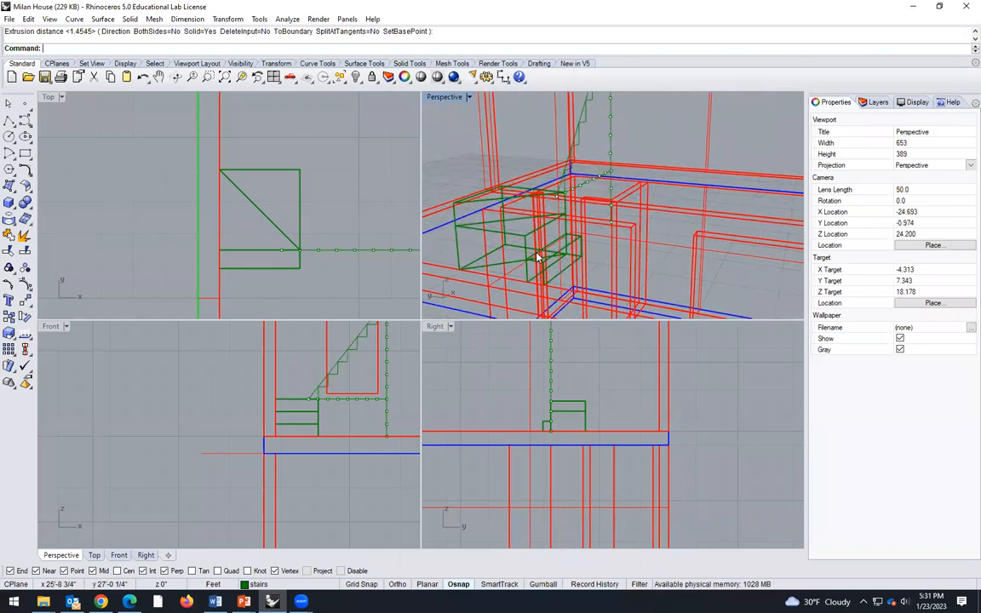
scroll(560, 284, down, 6)
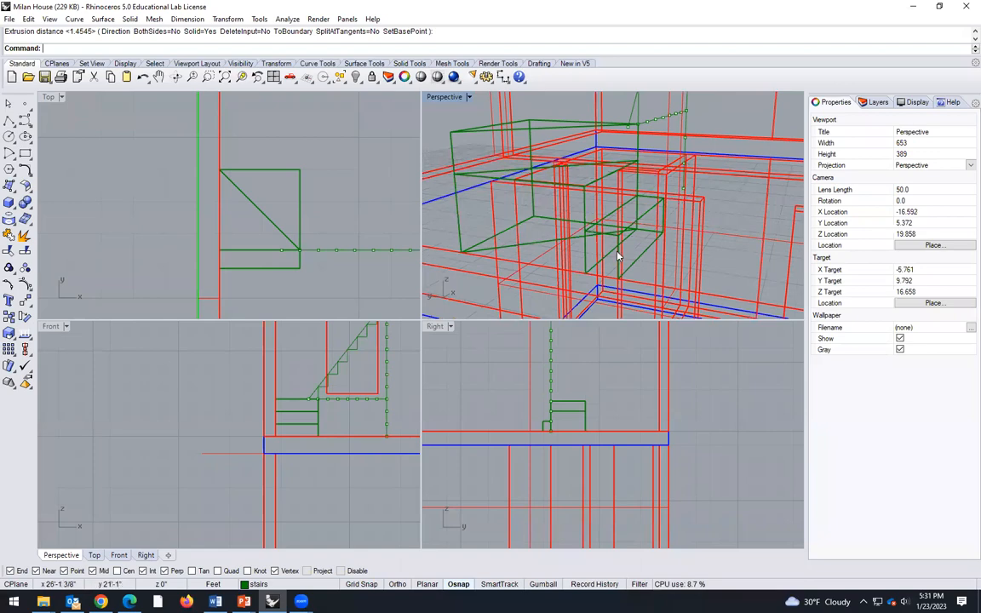
scroll(618, 254, down, 4)
right_drag(598, 257, 420, 282)
scroll(265, 409, up, 3)
- Offset the stepped stair profile 1" toward its underside in the front view
scroll(313, 390, up, 3)
scroll(350, 384, up, 2)
scroll(357, 344, up, 2)
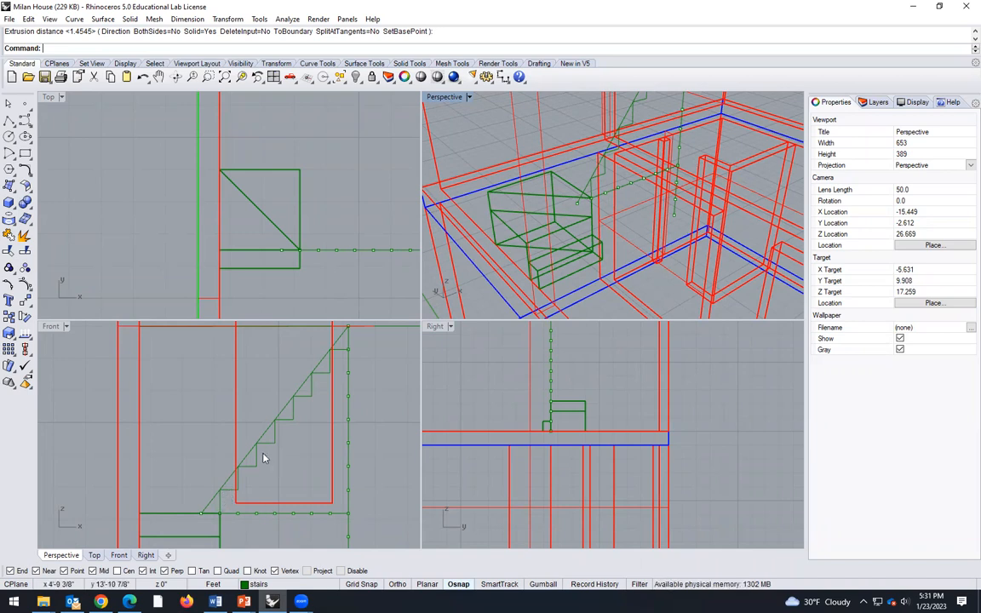
text(offset)
key(Return)
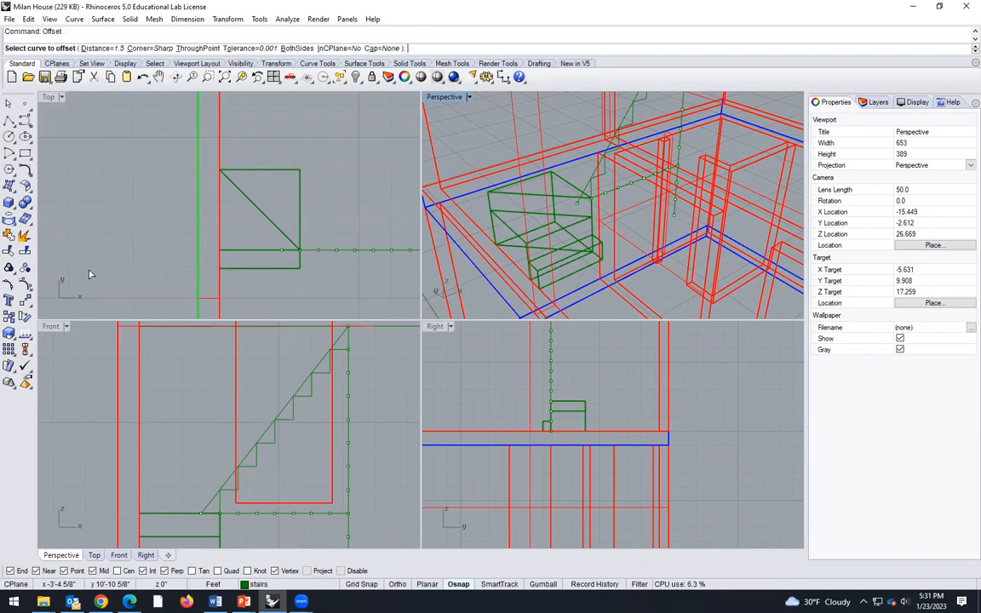
click(120, 52)
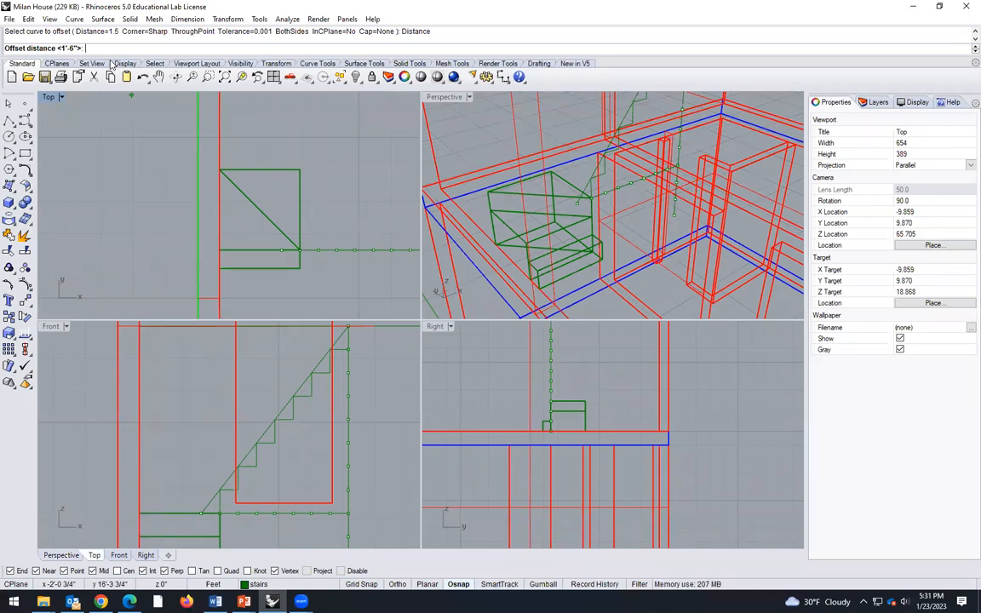
text(1")
key(Return)
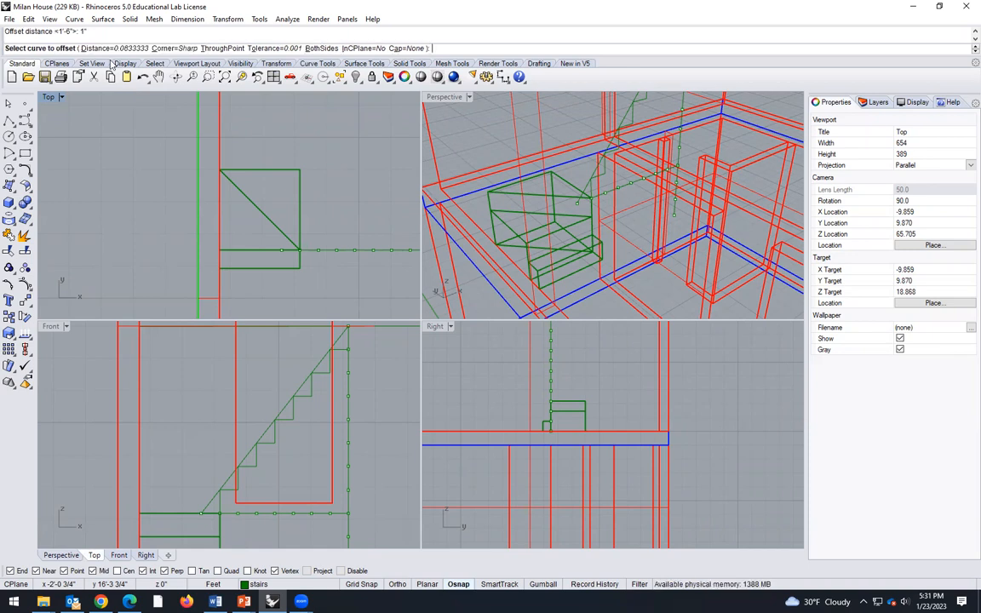
click(246, 468)
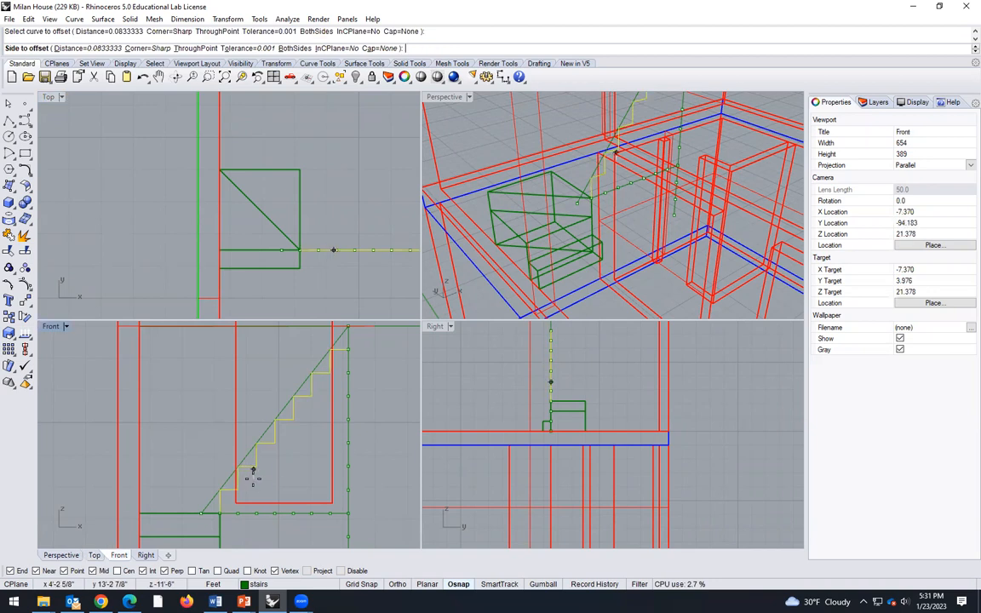
click(252, 471)
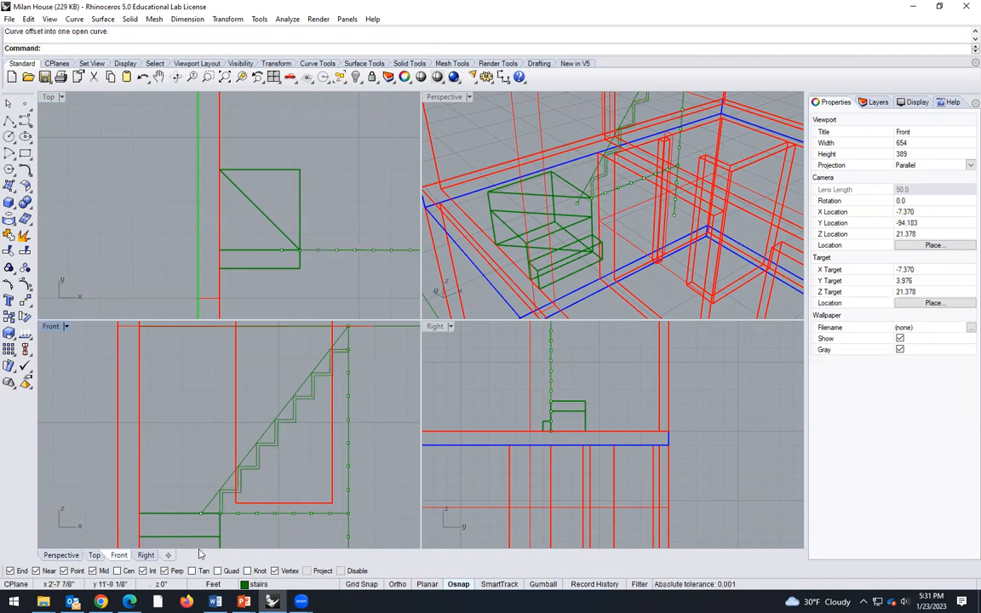
- Examine the open lower end between the stepped stair profile and its 1" offset in the front and perspective views
scroll(223, 502, up, 5)
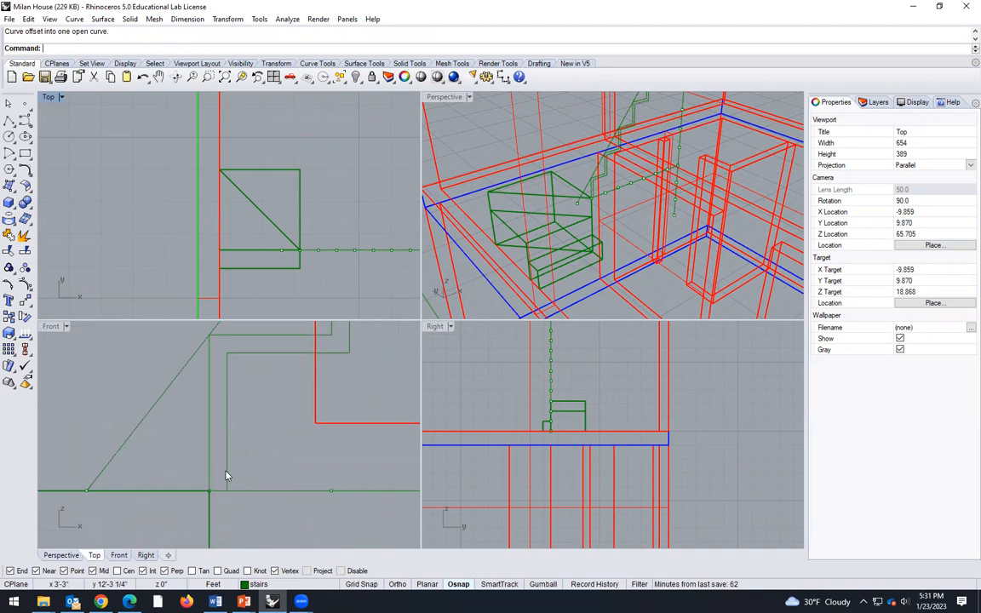
click(227, 476)
click(257, 449)
scroll(561, 255, up, 6)
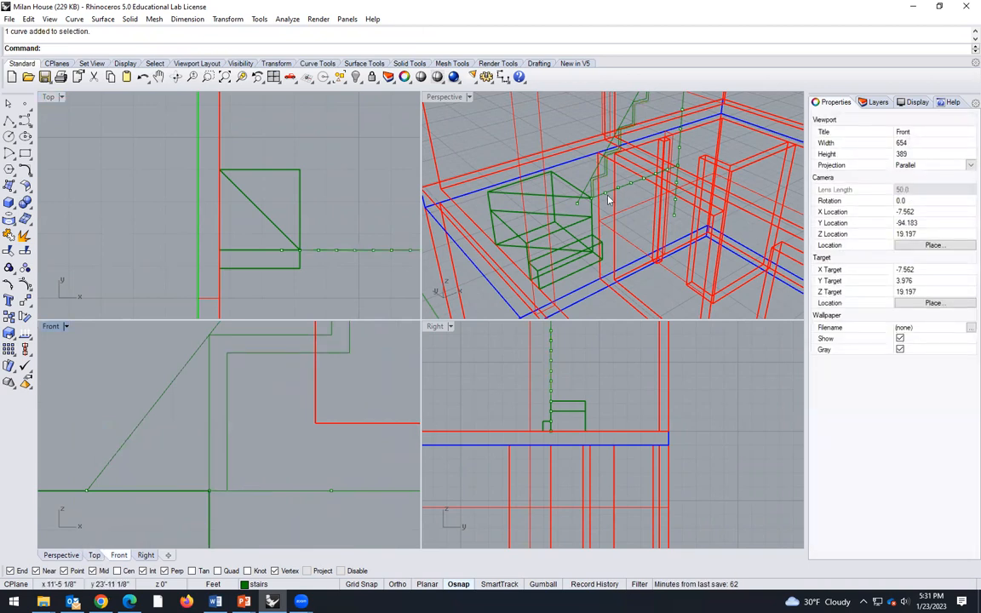
scroll(533, 232, down, 3)
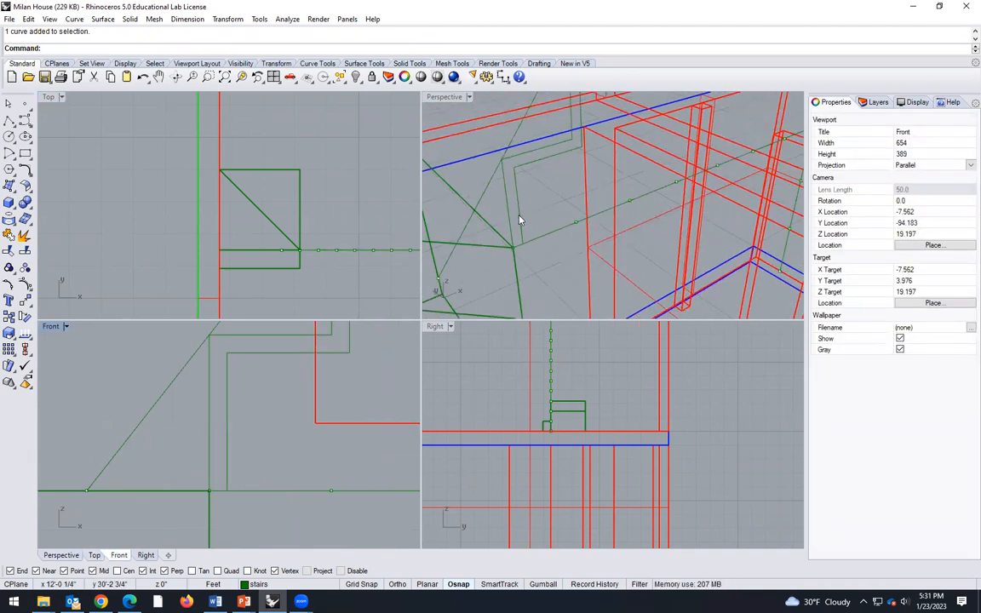
click(519, 219)
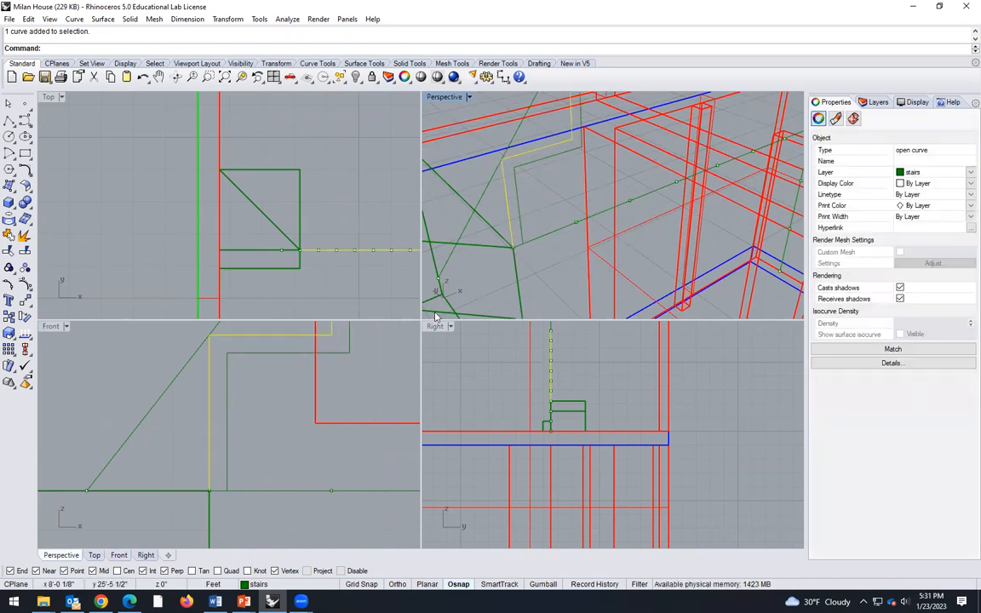
click(521, 225)
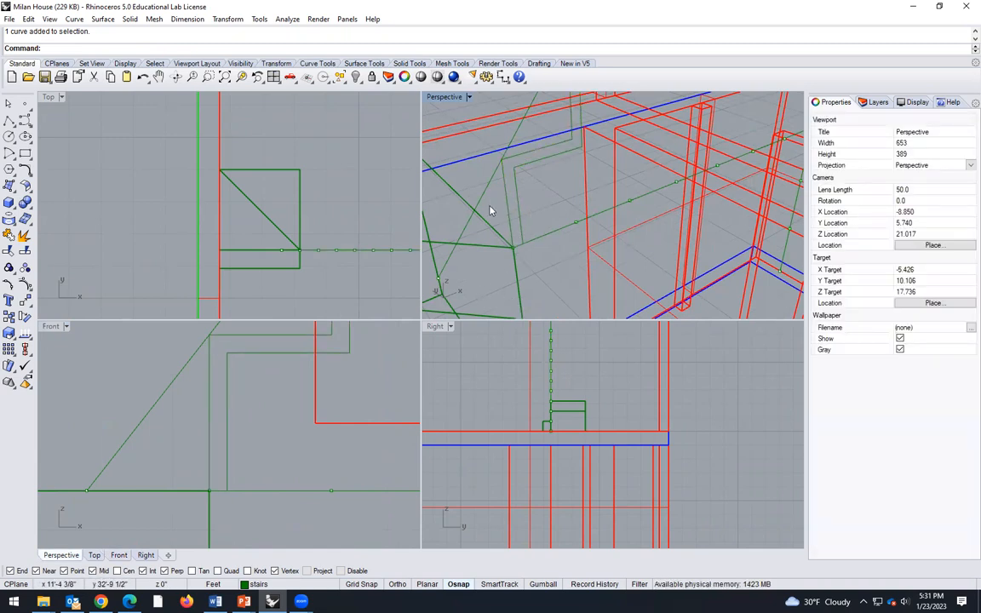
scroll(562, 238, up, 3)
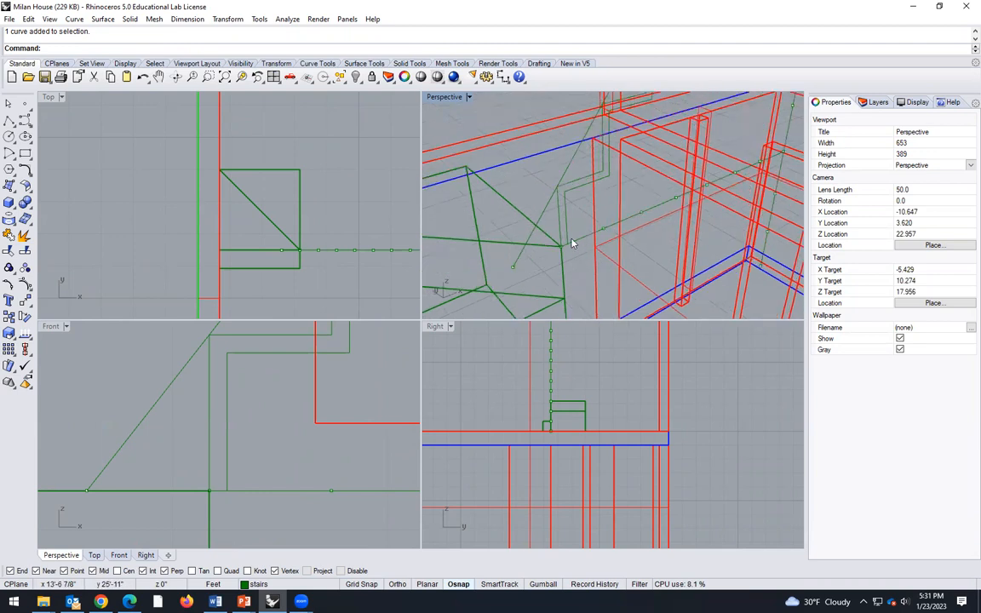
- Draw a line from the lower end of the stepped stair profile to the lower end of its offset
click(12, 125)
scroll(535, 230, up, 3)
click(26, 126)
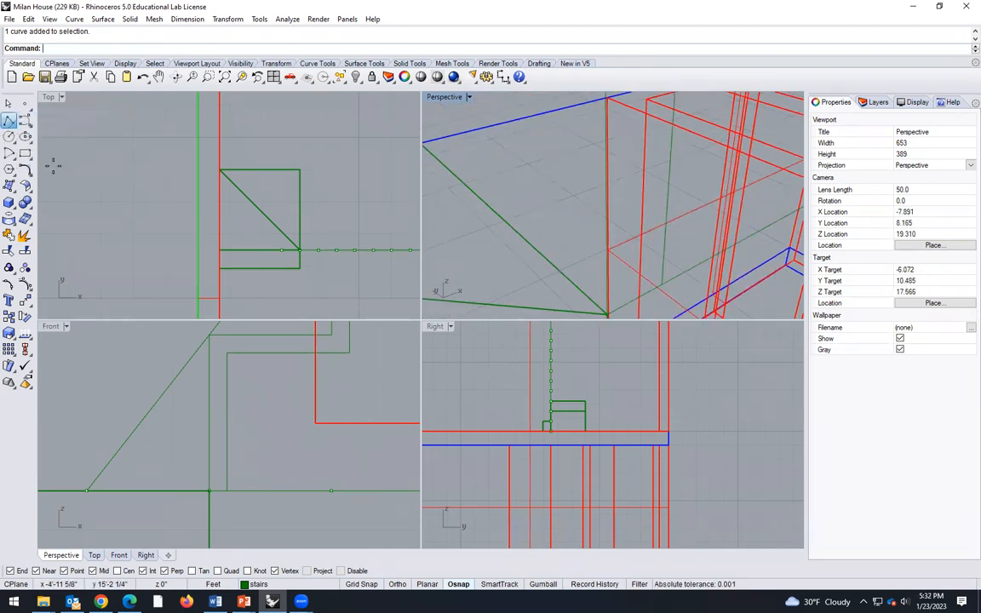
scroll(145, 182, down, 2)
scroll(530, 217, down, 2)
scroll(524, 215, down, 4)
scroll(564, 245, up, 6)
scroll(560, 253, down, 2)
scroll(492, 232, up, 1)
scroll(553, 235, down, 2)
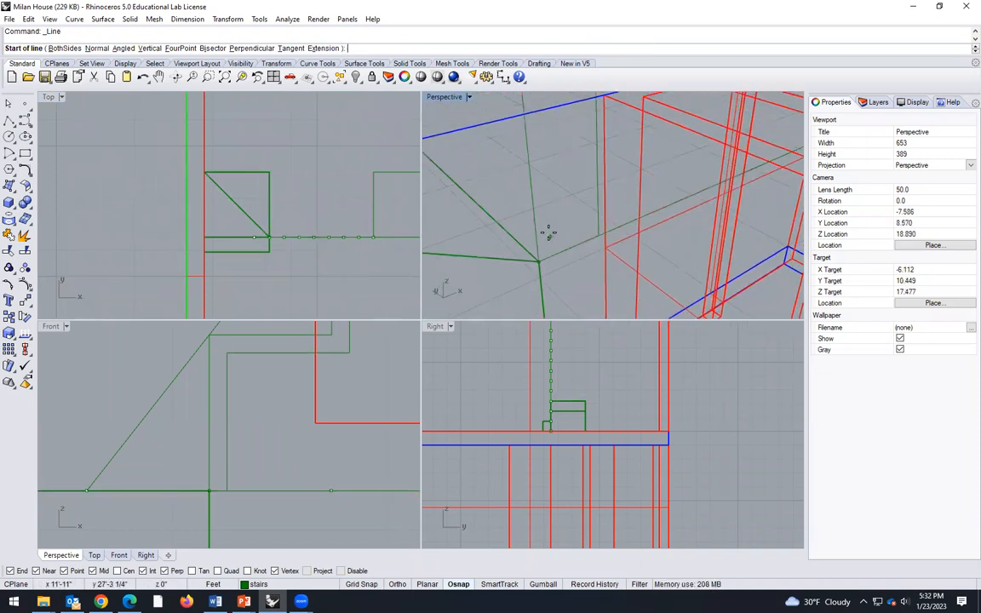
click(538, 259)
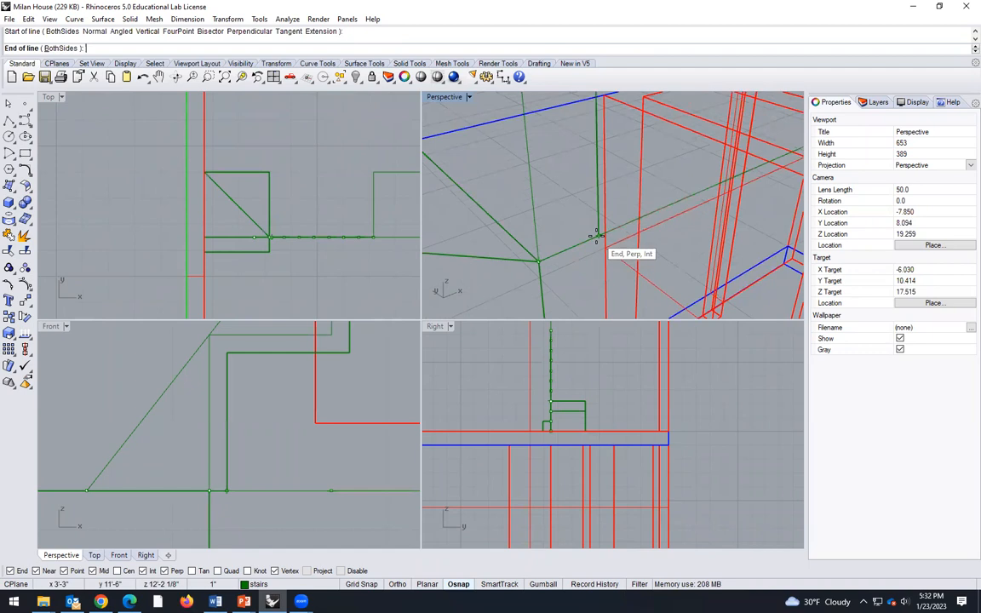
click(598, 236)
- Draw a short line connecting the upper ends of the stepped stair profile and its offset
scroll(541, 280, down, 4)
scroll(513, 293, down, 12)
scroll(573, 204, up, 9)
scroll(575, 211, up, 4)
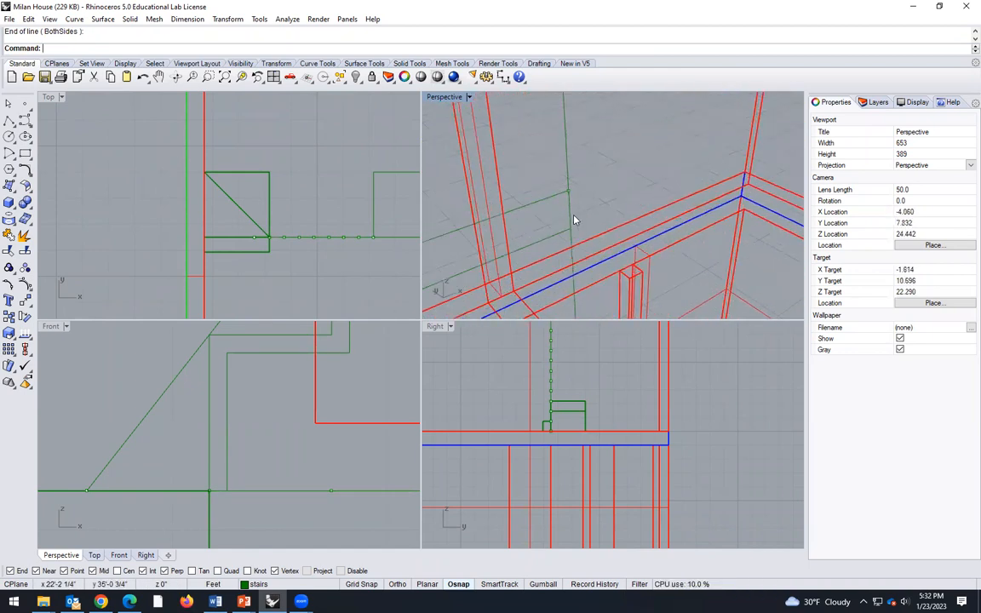
right_click(574, 218)
click(569, 190)
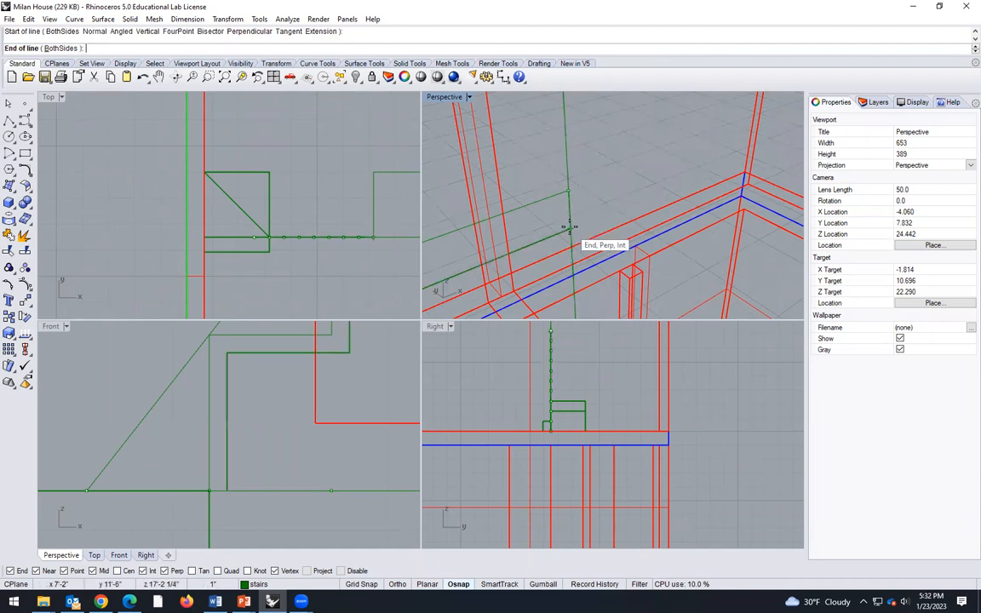
click(570, 228)
- Join the stepped profile, its offset and the short end lines into one closed curve
scroll(548, 214, down, 16)
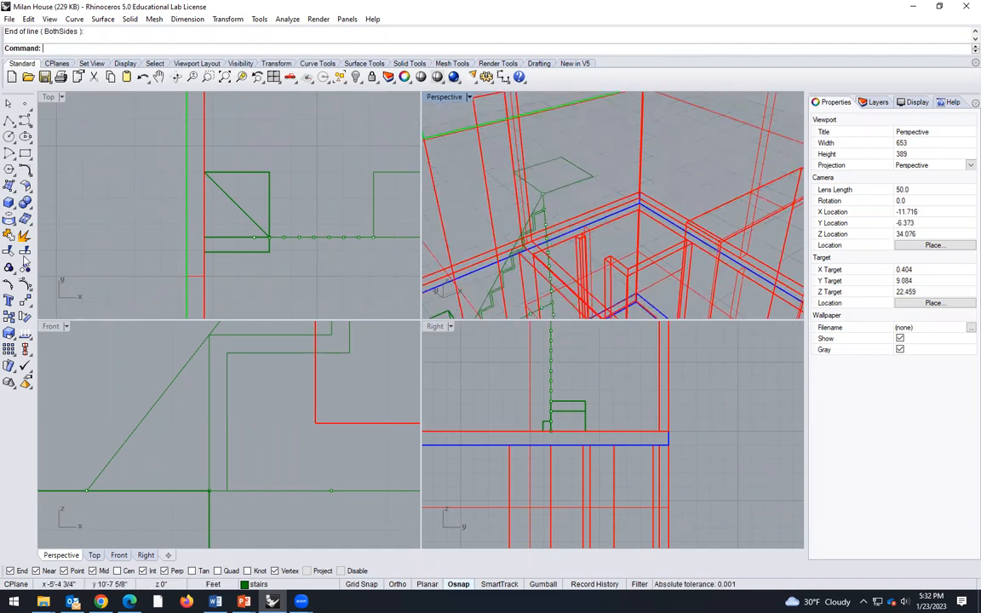
click(7, 237)
scroll(545, 213, up, 5)
click(551, 197)
scroll(562, 204, up, 4)
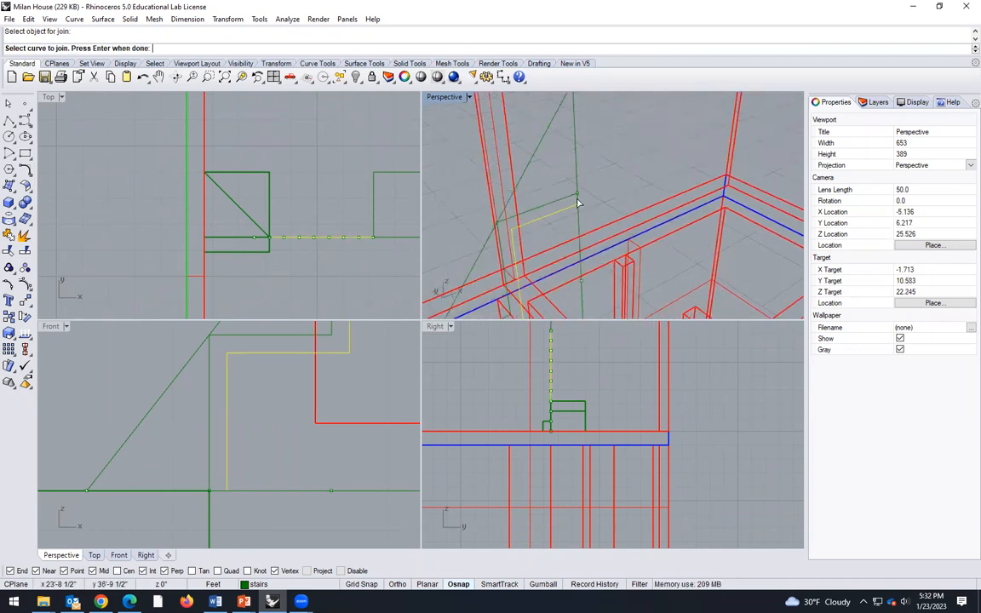
click(577, 201)
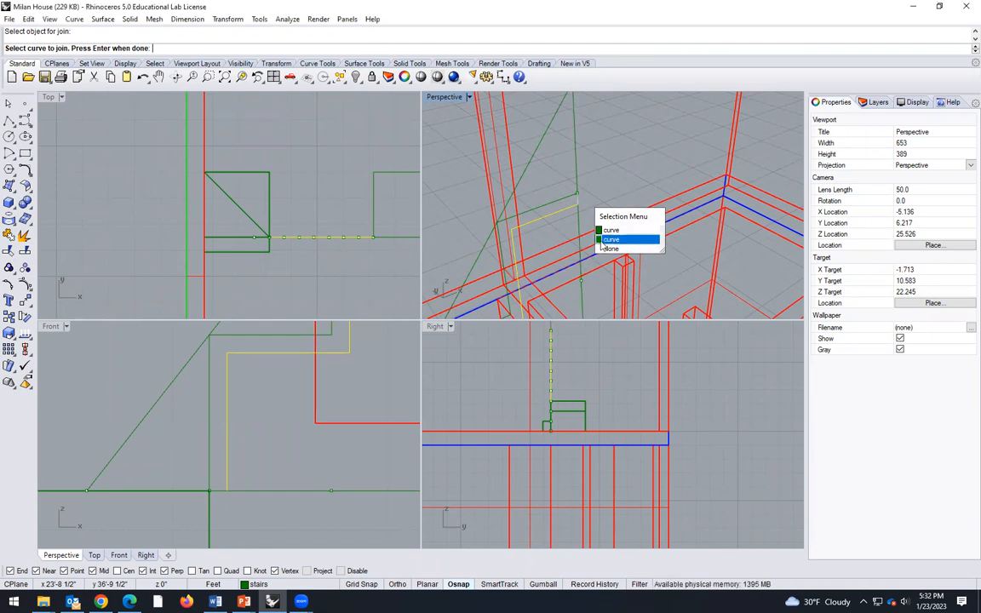
click(605, 240)
scroll(509, 242, down, 5)
scroll(476, 247, up, 10)
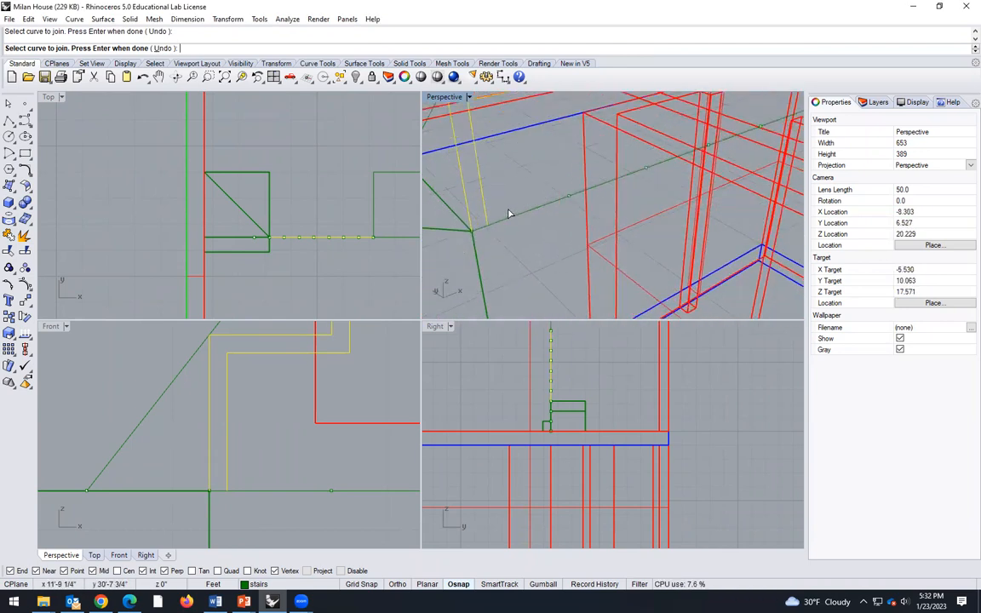
click(481, 231)
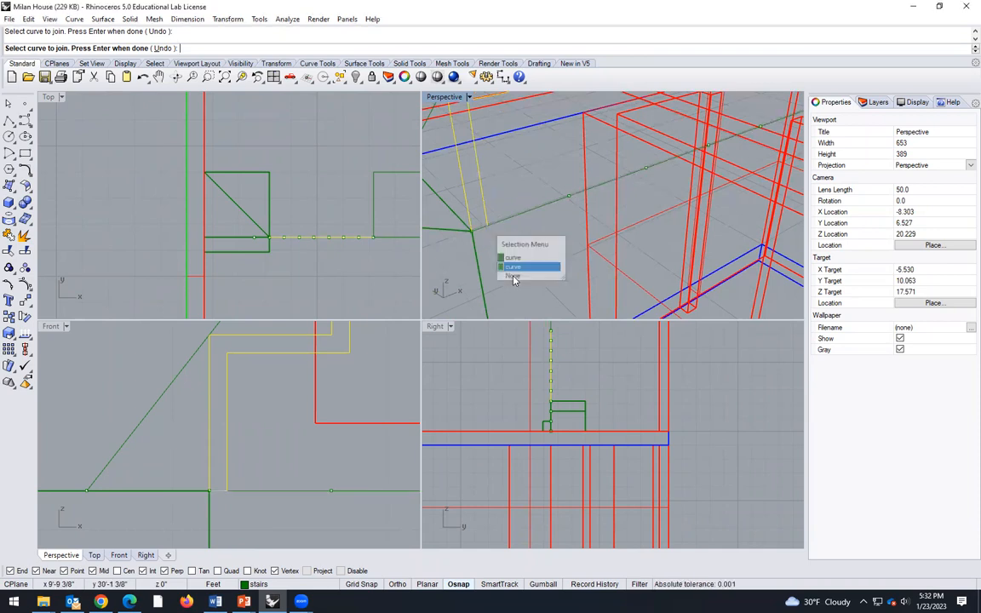
click(511, 265)
click(478, 225)
- Extrude the closed stepped profile as a solid across the width of the landing with ExtrudeCrv
scroll(460, 243, down, 6)
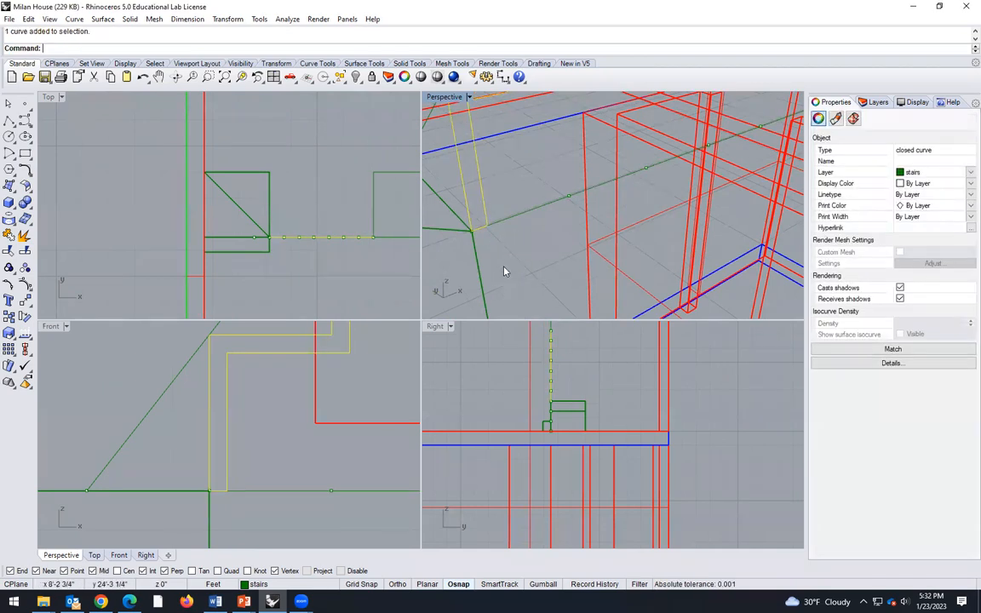
scroll(460, 247, up, 2)
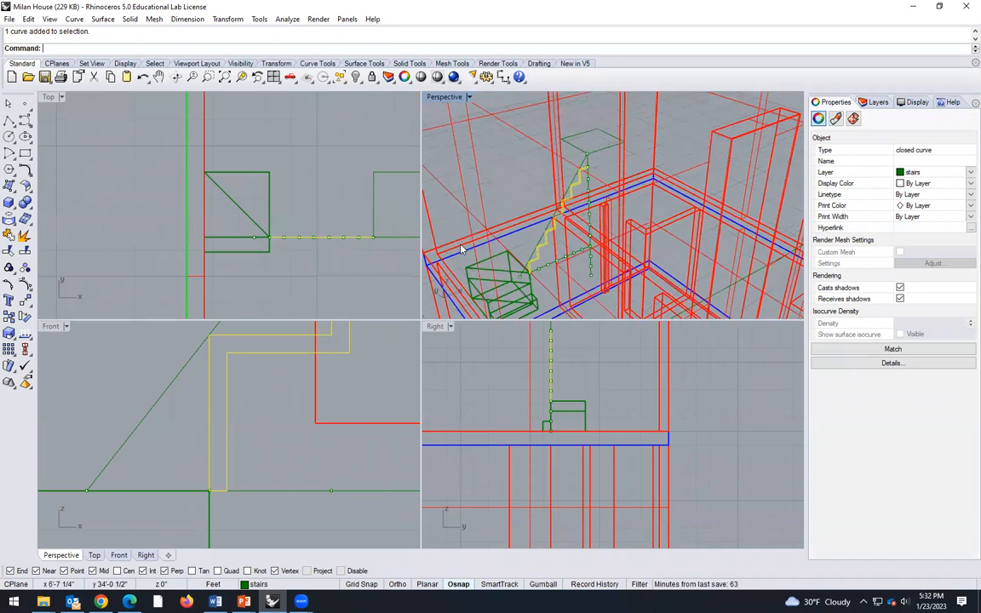
text(Extrude)
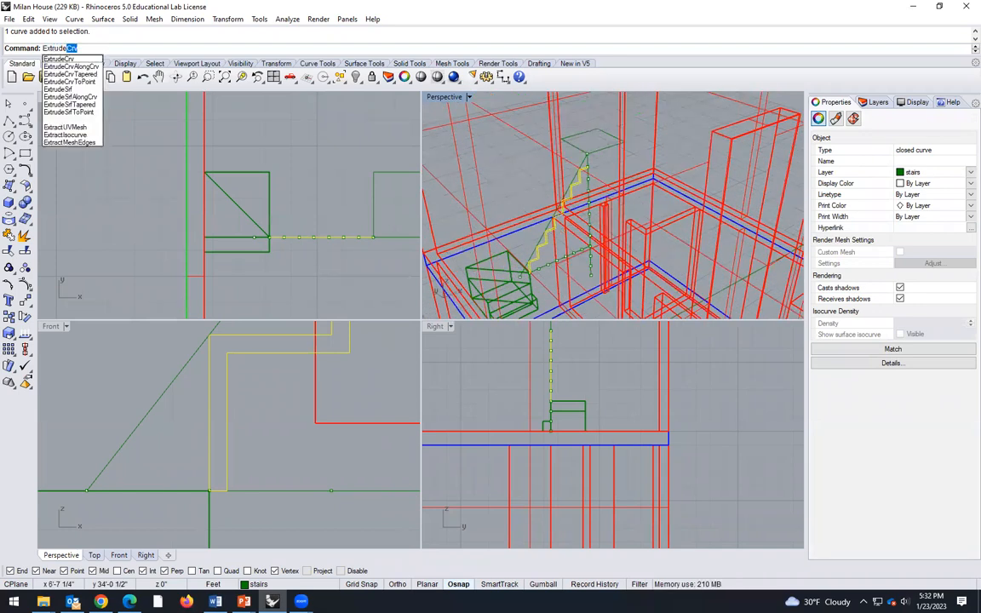
key(Return)
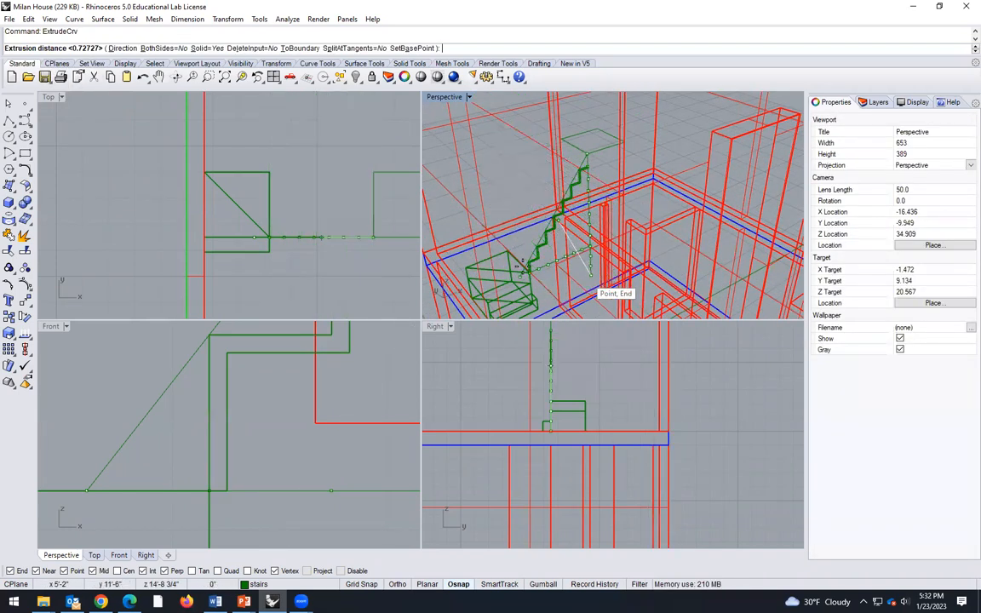
click(458, 228)
right_drag(506, 258, 360, 180)
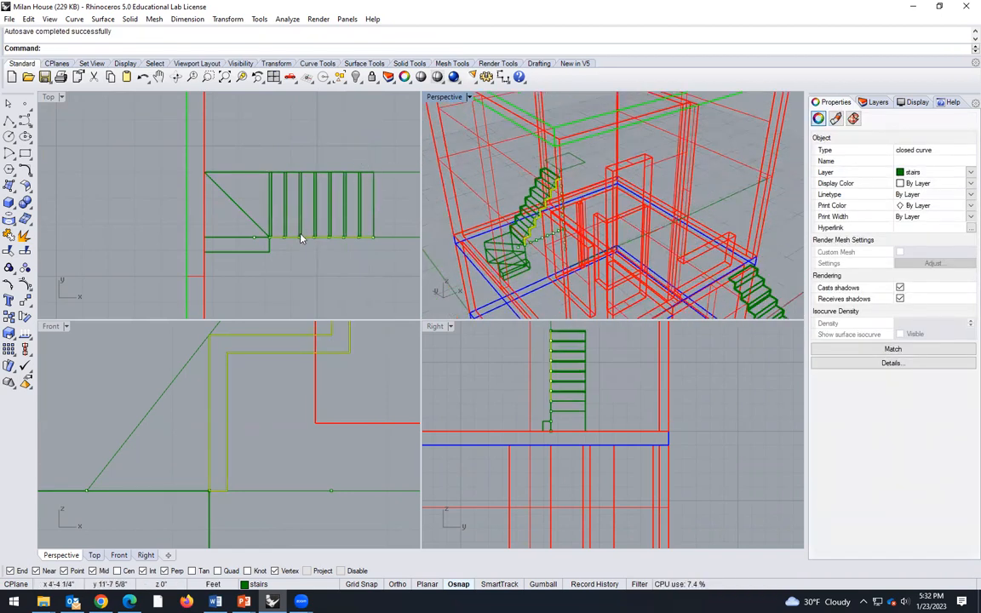
scroll(277, 208, down, 5)
scroll(528, 170, up, 5)
scroll(574, 175, up, 2)
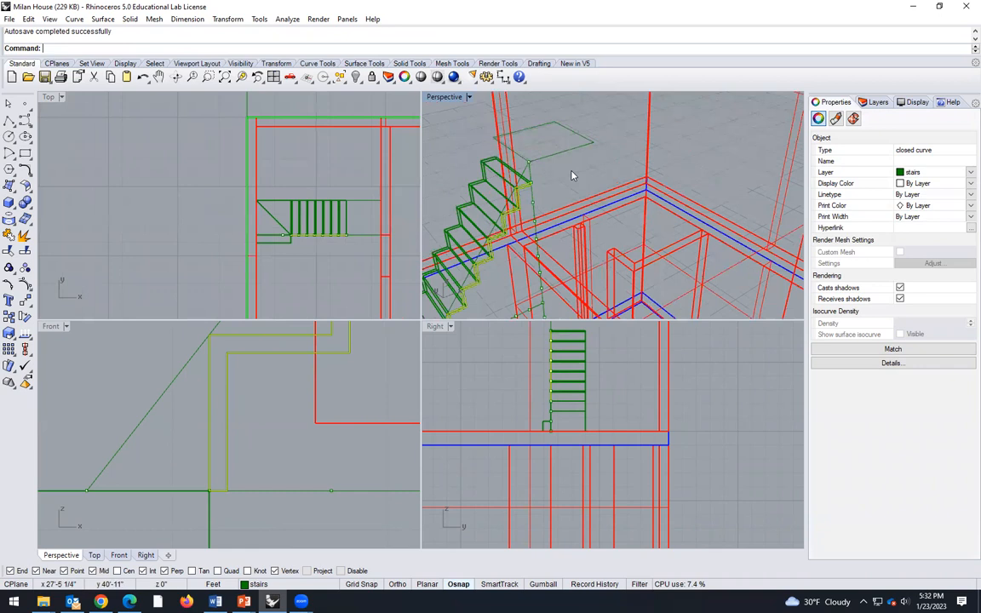
- Undo the flight's extrusion and the profile's join, and delete the short line closing the profile's upper end
key(ctrl+z)
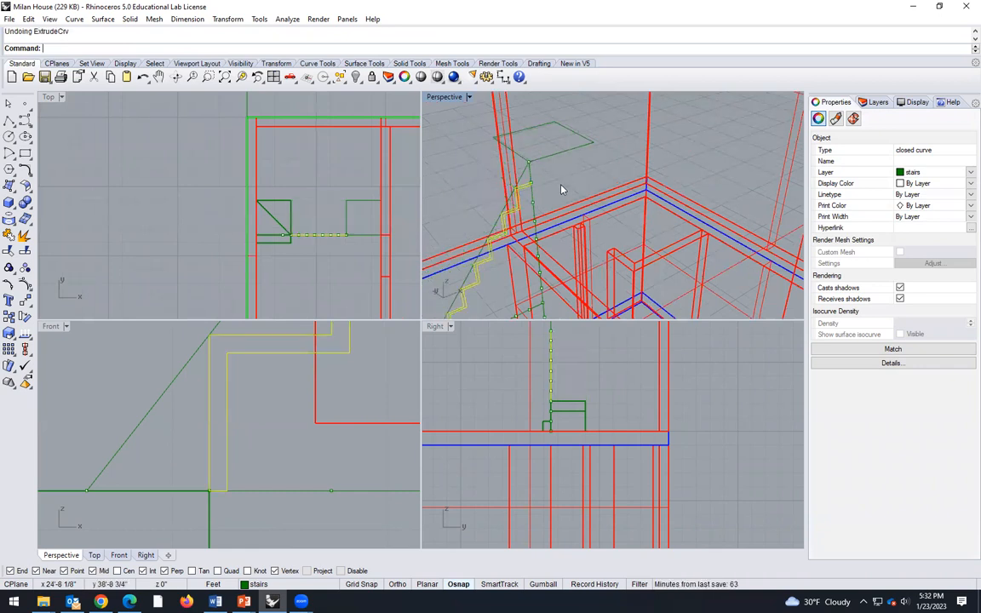
key(ctrl+z)
right_drag(553, 203, 524, 227)
click(518, 177)
key(Escape)
click(561, 168)
key(Delete)
right_drag(560, 168, 541, 201)
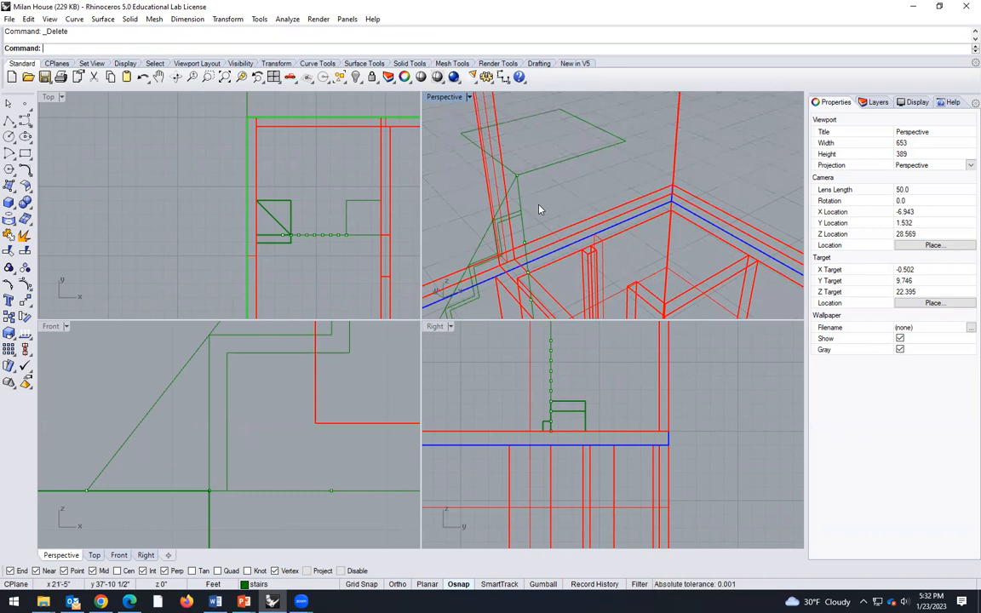
- Draw a polyline from the stepped profile's upper end up to the upper landing's near corner, then along the landing's front edge to its far corner
click(8, 120)
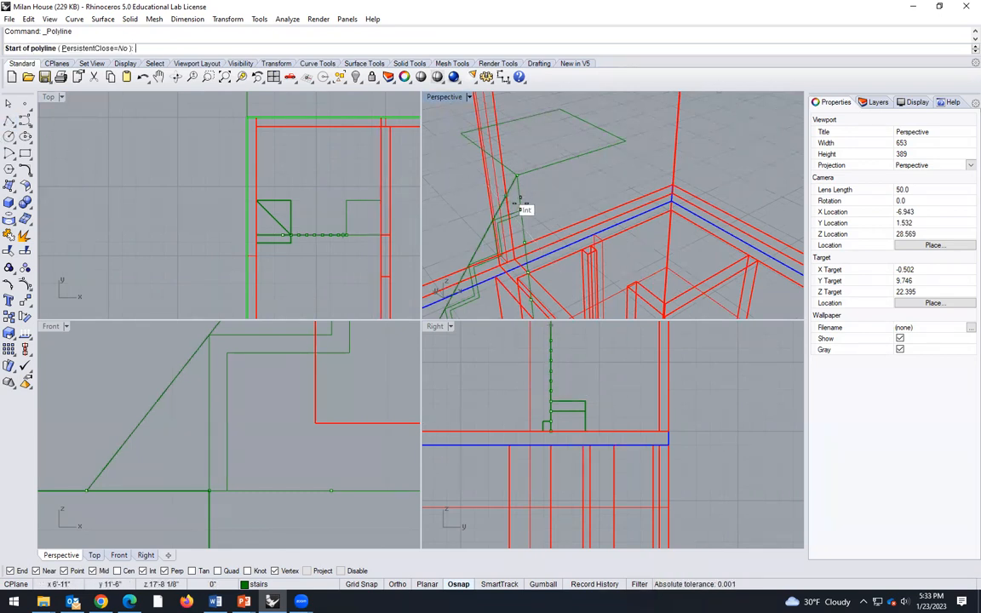
scroll(523, 208, up, 3)
click(515, 235)
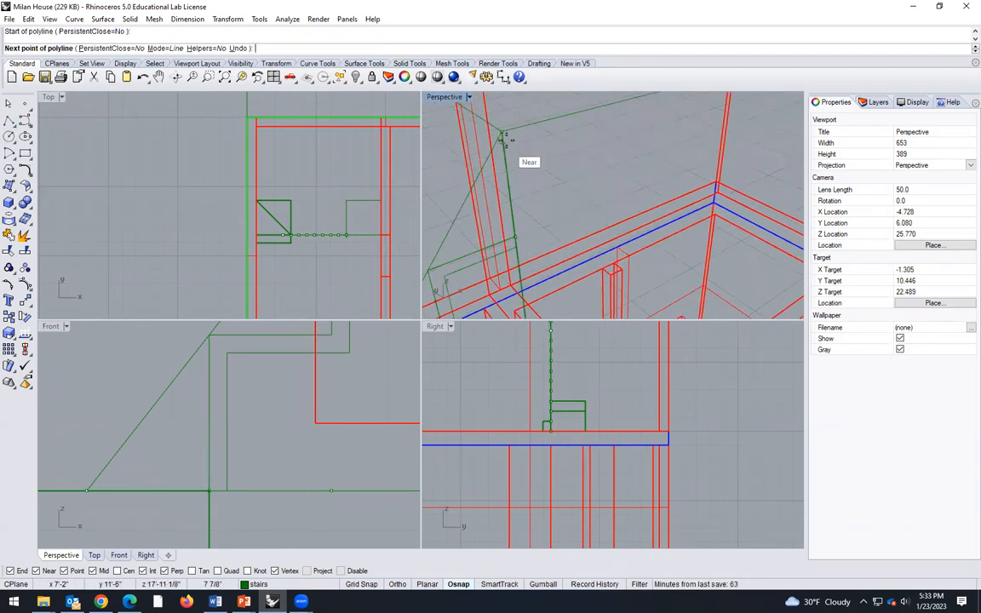
click(502, 134)
scroll(553, 149, down, 3)
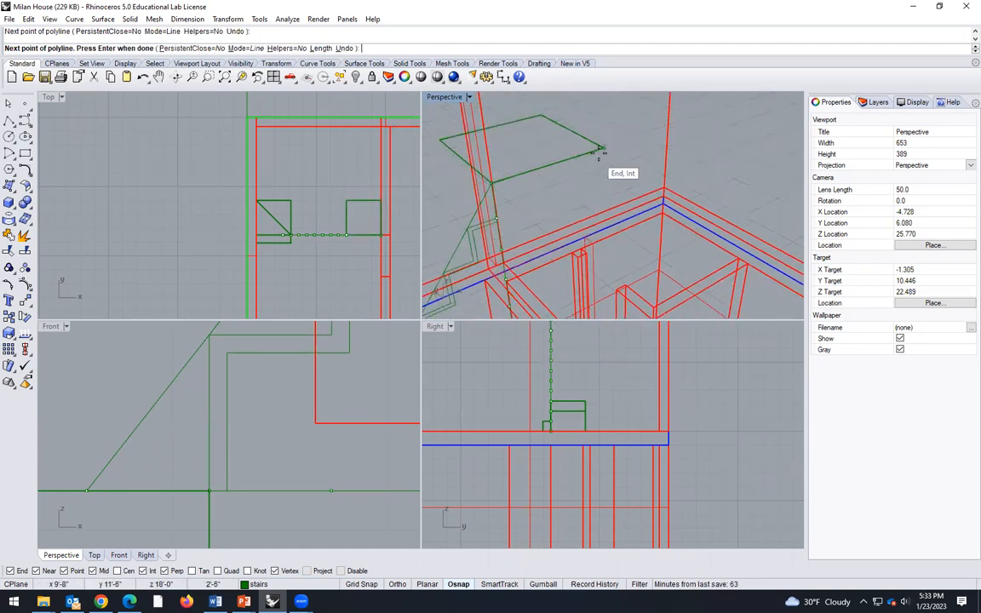
click(601, 151)
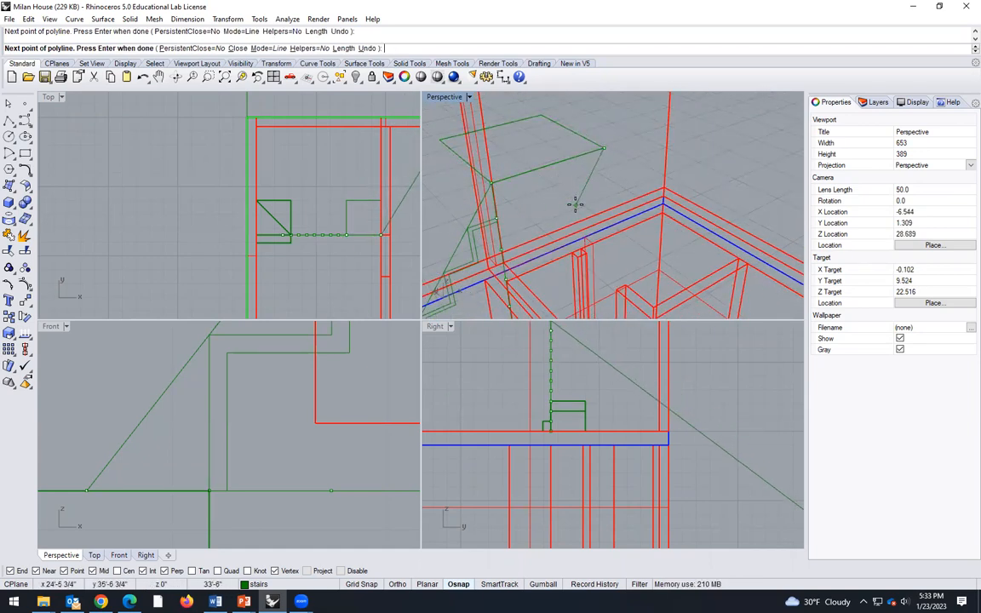
key(Return)
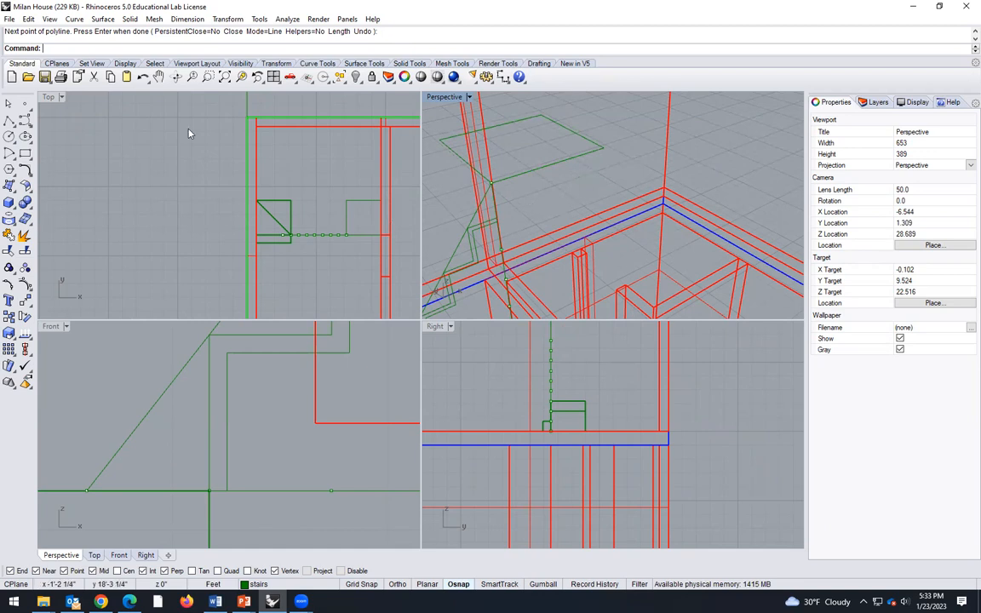
- Offset the upper landing's rectangle 1" outward past its front edge in the perspective view
text(Offse)
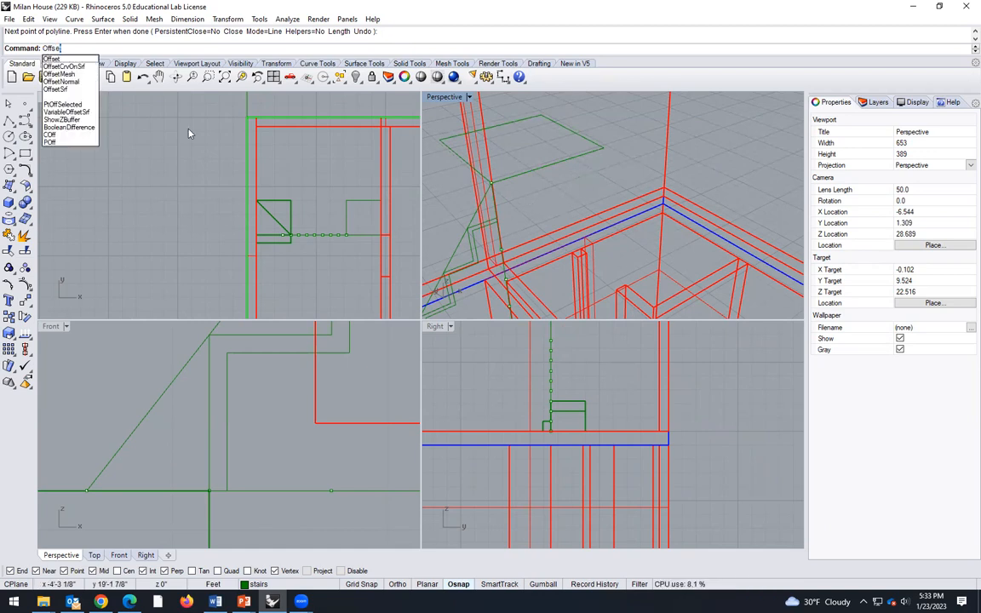
key(Return)
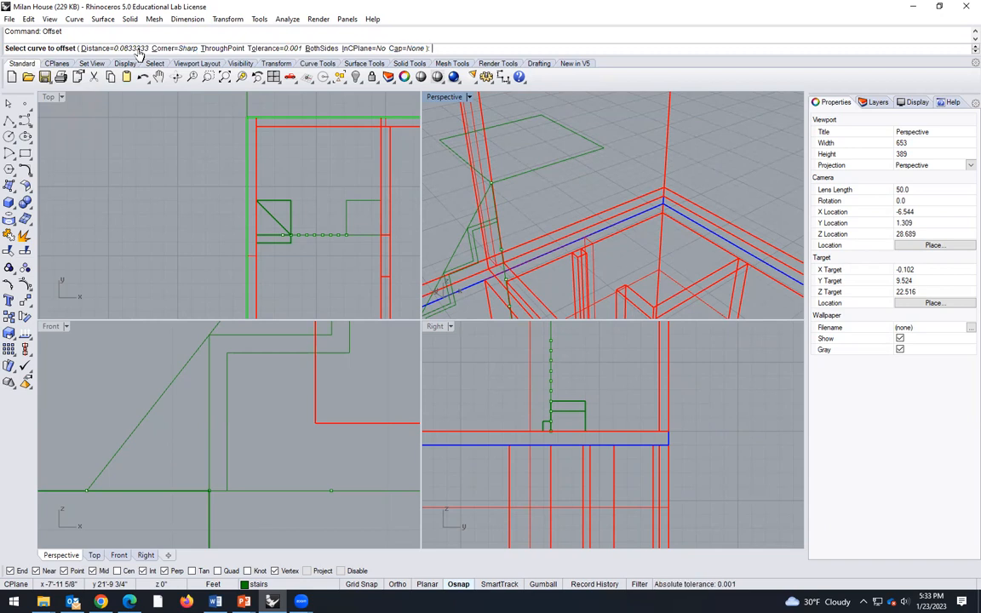
text(1")
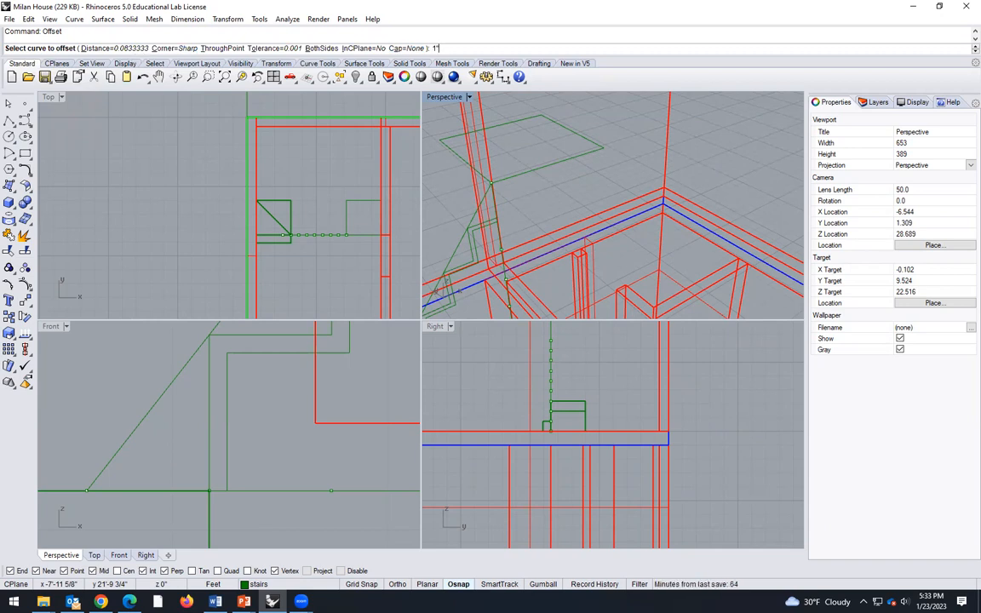
key(Return)
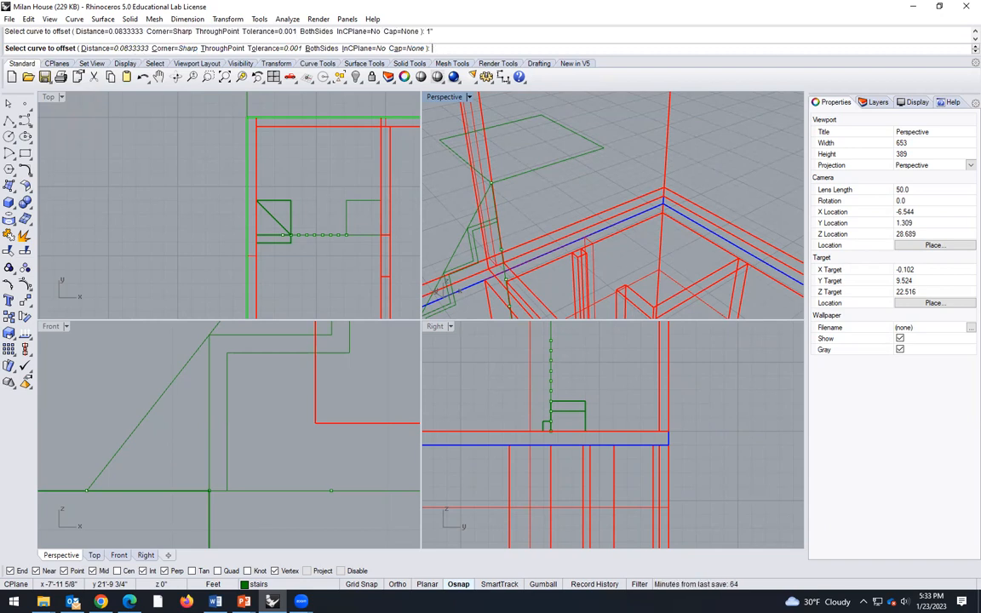
click(538, 170)
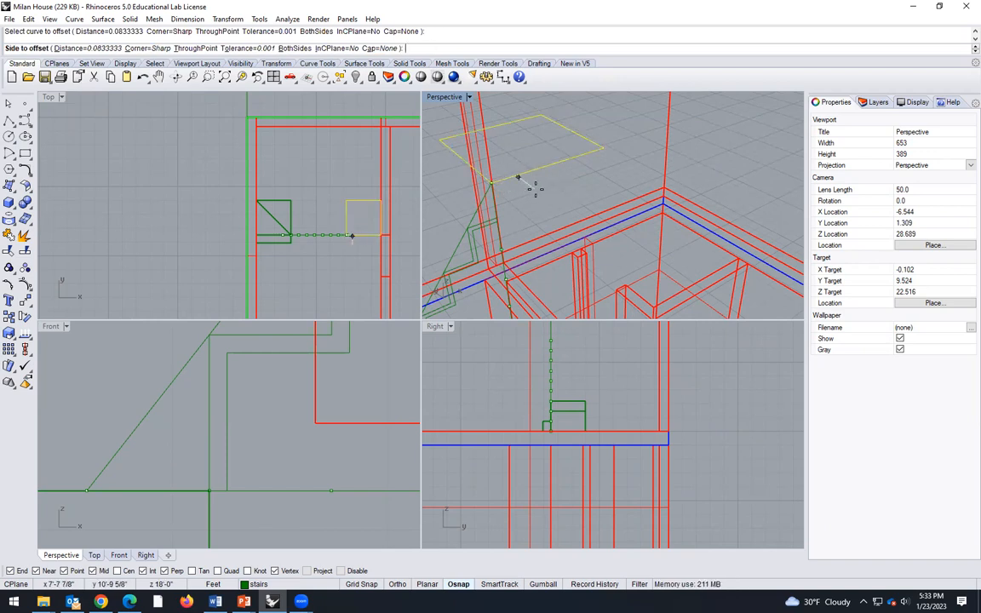
click(549, 185)
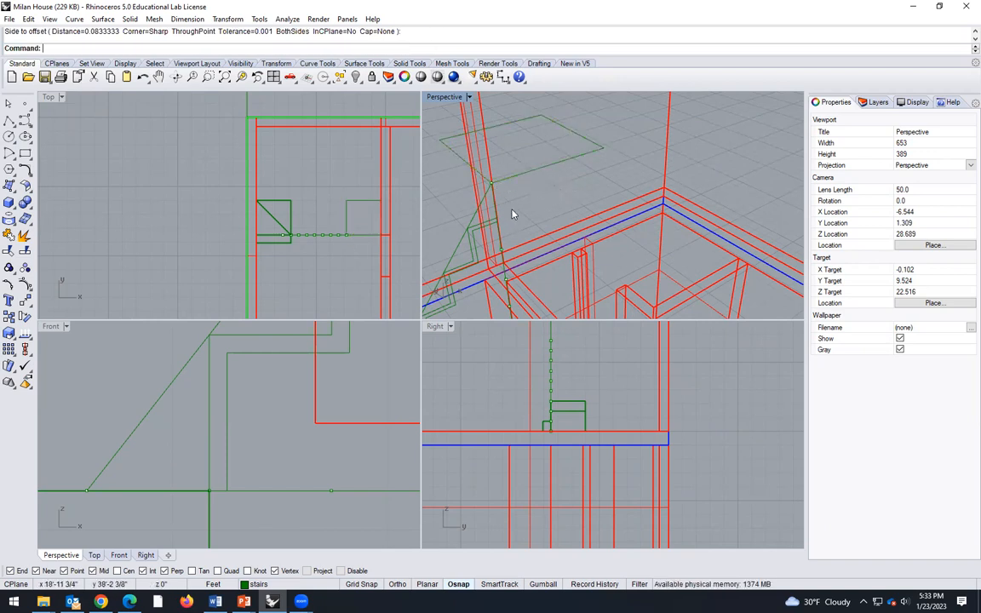
- Draw a polyline from the stepped profile's upper end to the upper landing's near corner and on to the front edge's far corner
scroll(507, 183, up, 1)
click(518, 181)
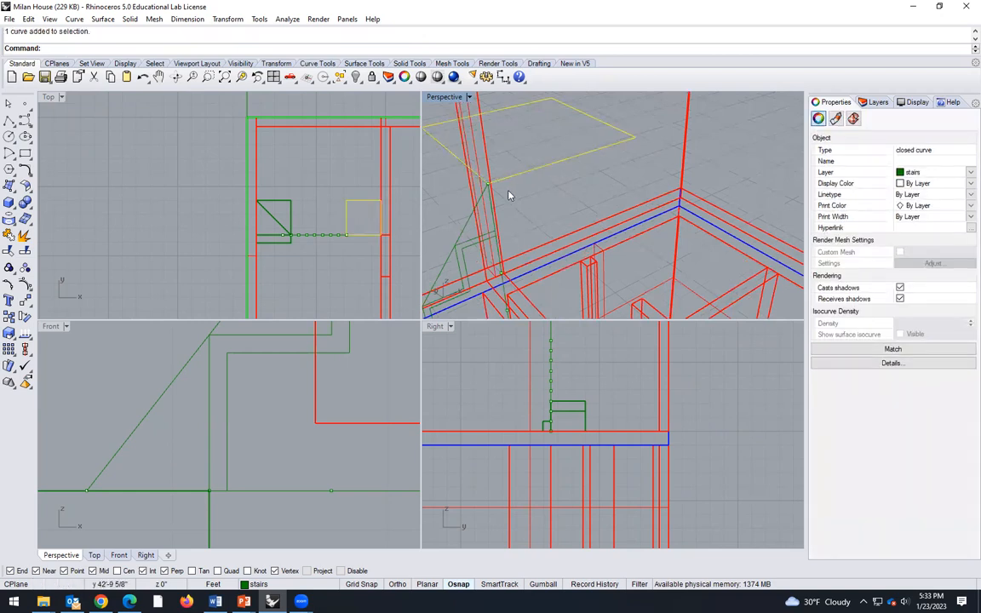
key(Escape)
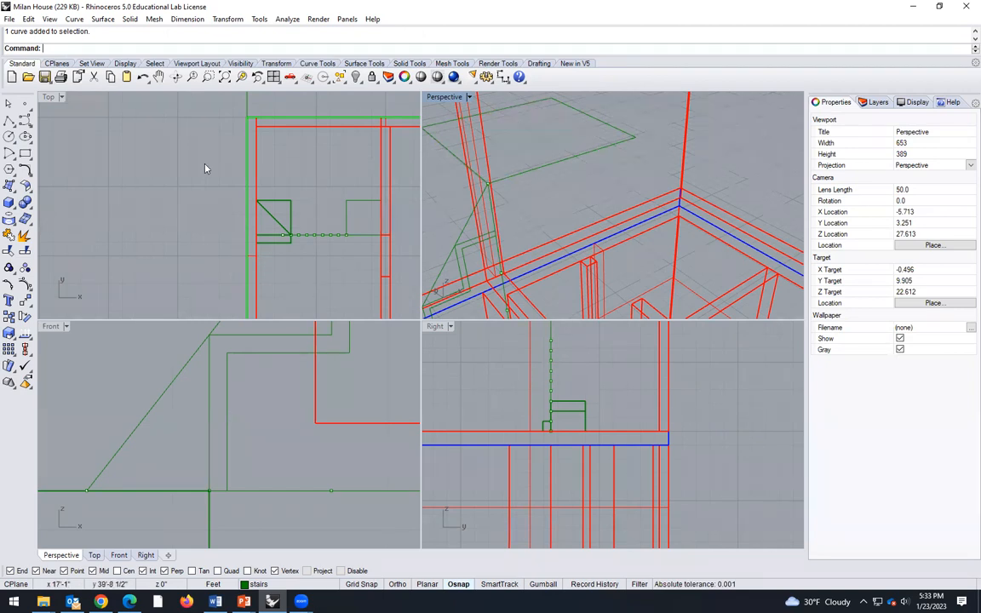
click(9, 122)
scroll(515, 212, up, 2)
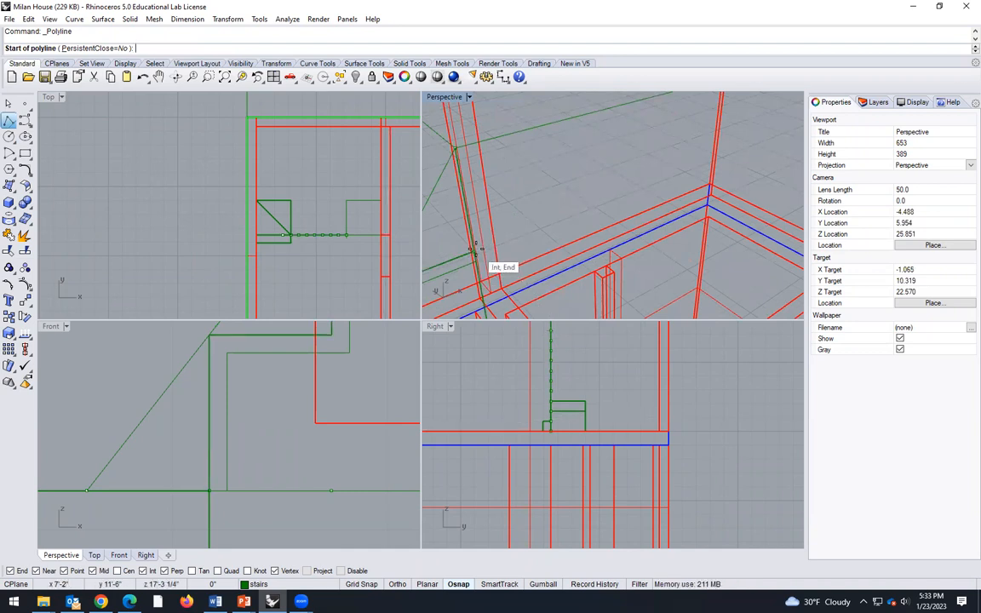
click(474, 253)
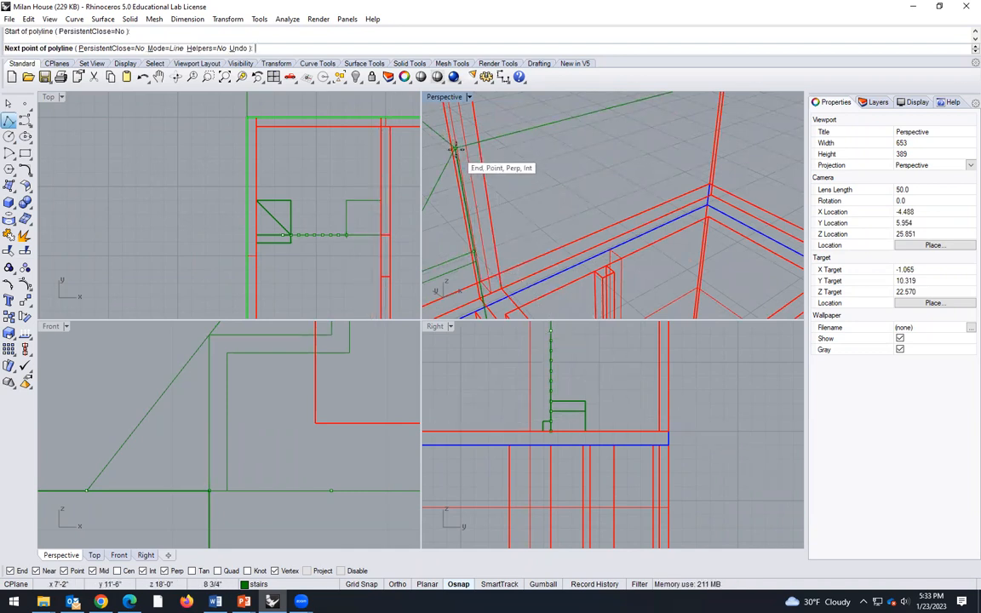
scroll(456, 152, up, 3)
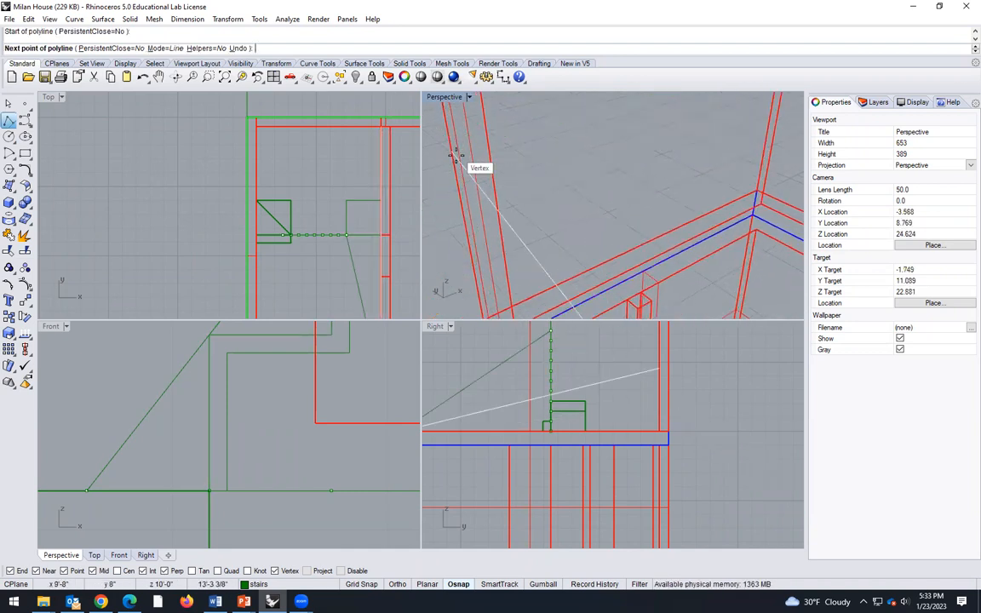
scroll(480, 193, down, 2)
click(490, 206)
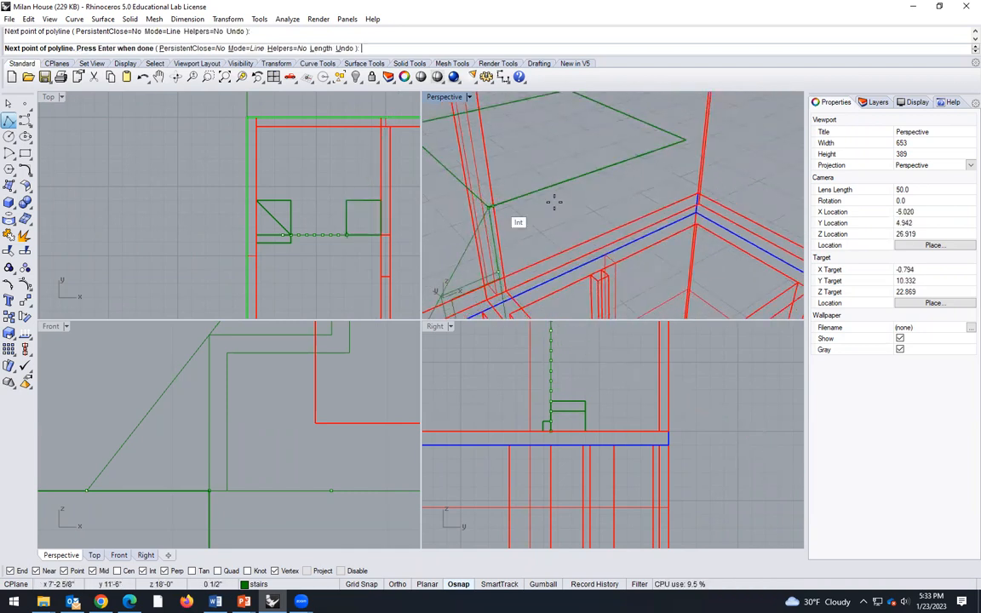
click(685, 141)
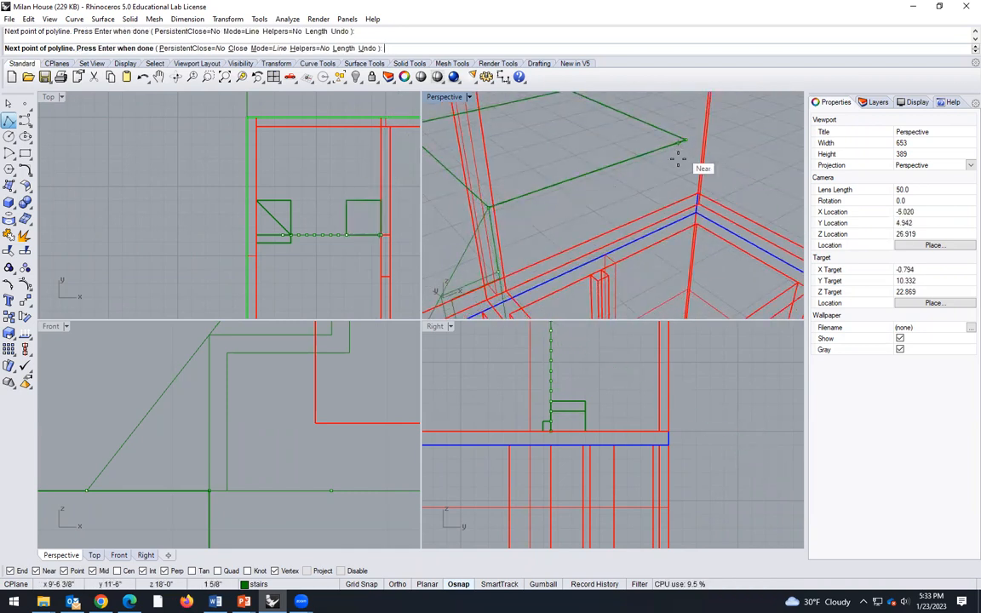
key(Return)
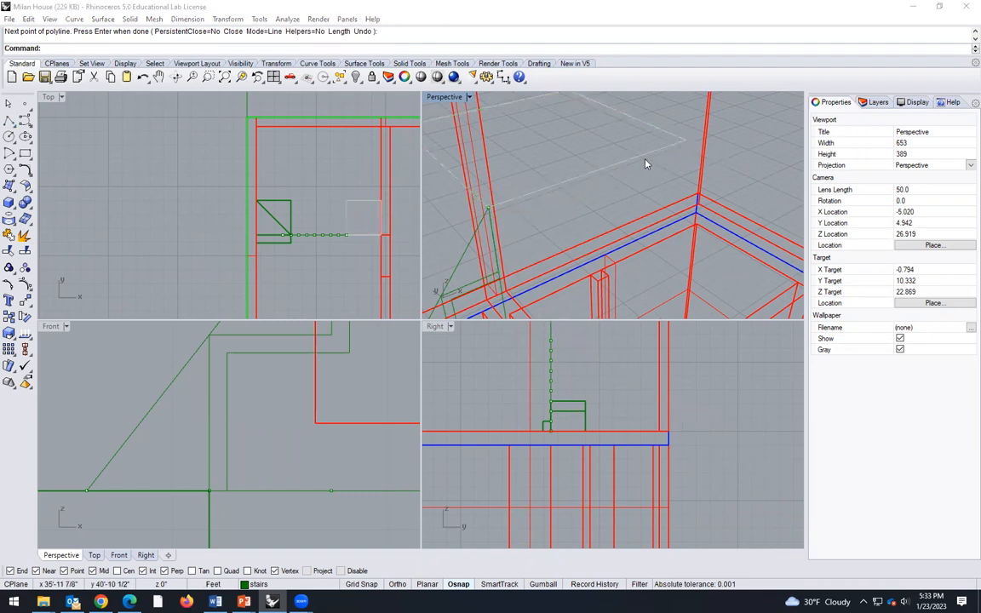
- Offset the new riser-and-landing polyline by 1" toward the underside of the flight
click(668, 168)
click(681, 184)
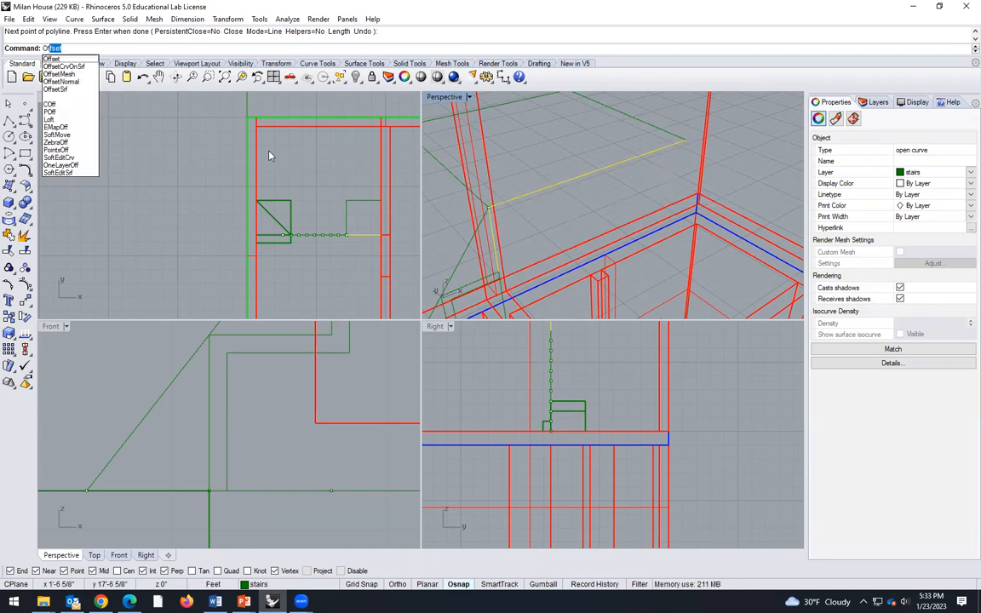
key(Return)
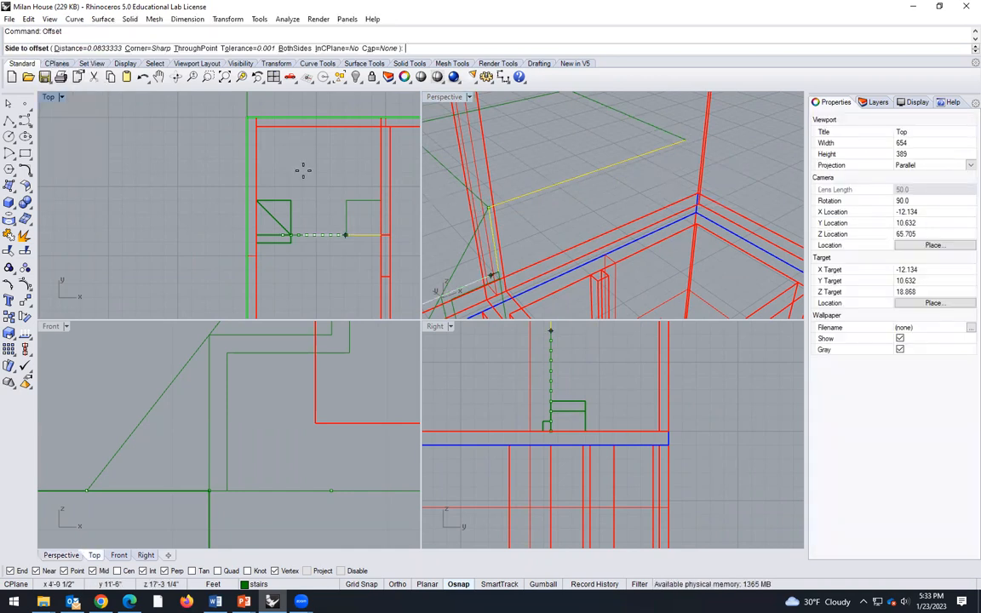
text(1")
key(Return)
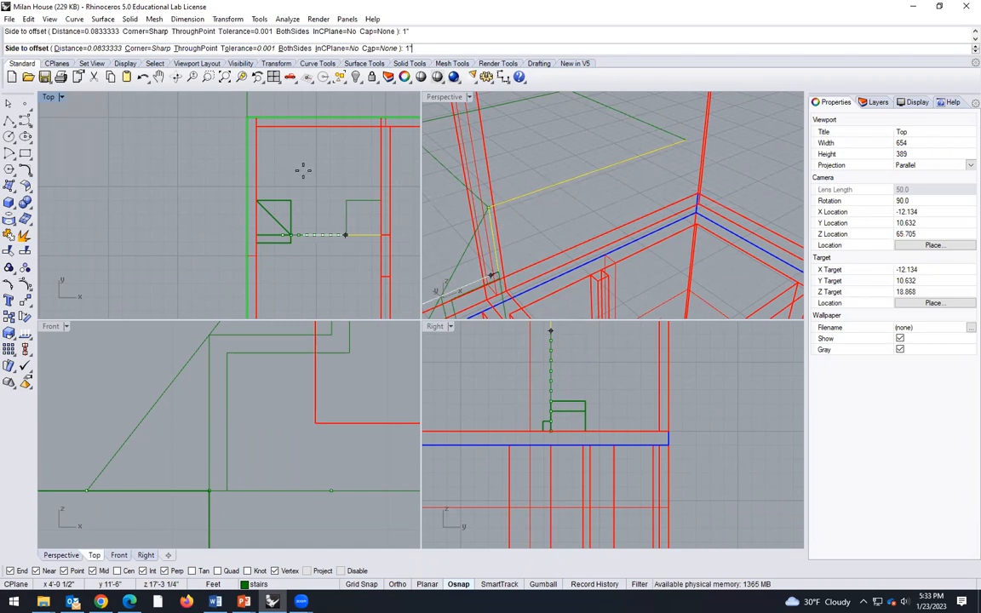
click(557, 234)
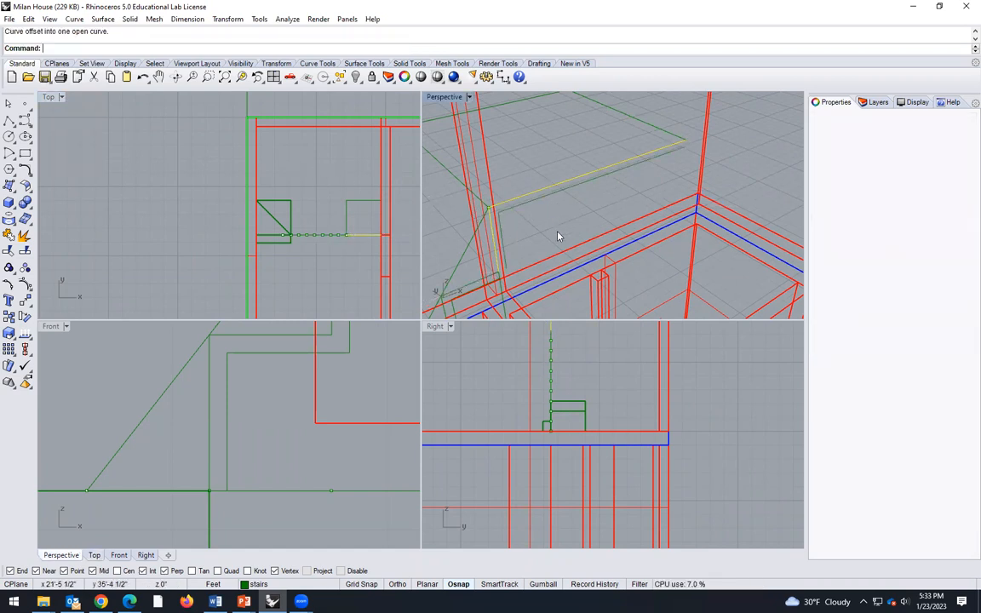
scroll(543, 233, down, 3)
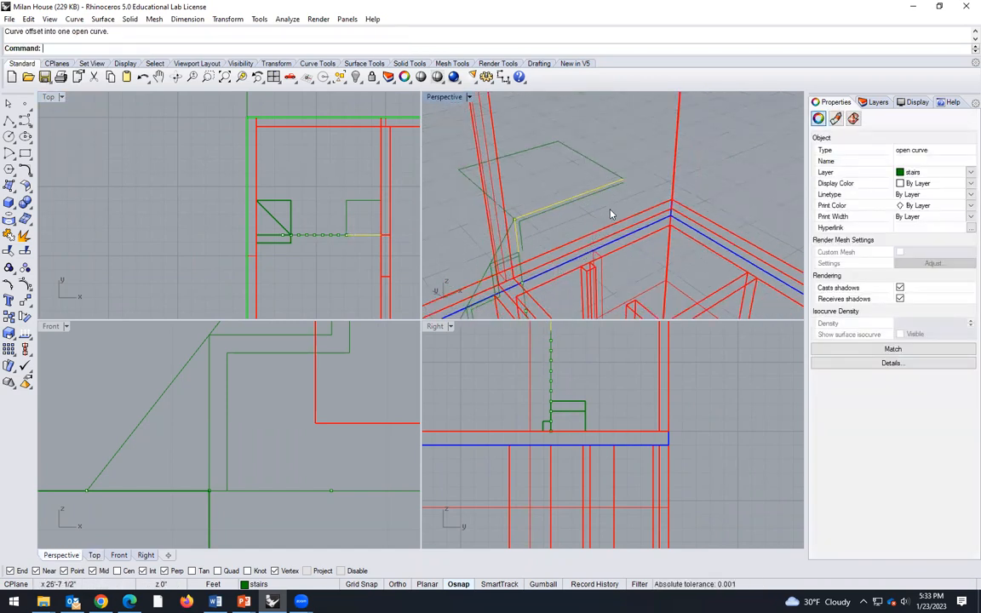
key(Escape)
- Draw a short line closing the gap between the landing edge and its offset at the far corner
scroll(624, 189, up, 3)
text(line)
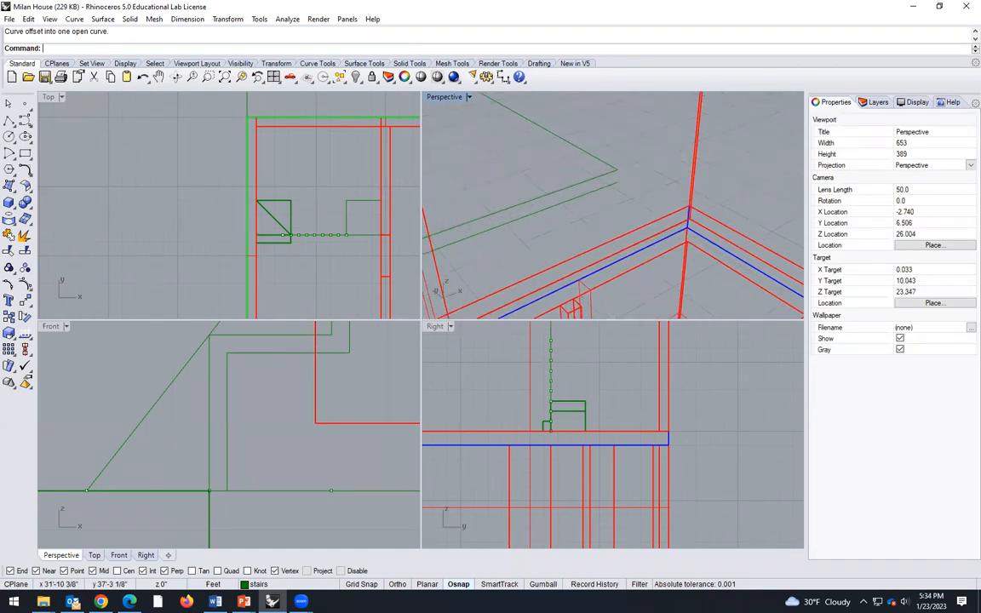
key(Return)
click(619, 170)
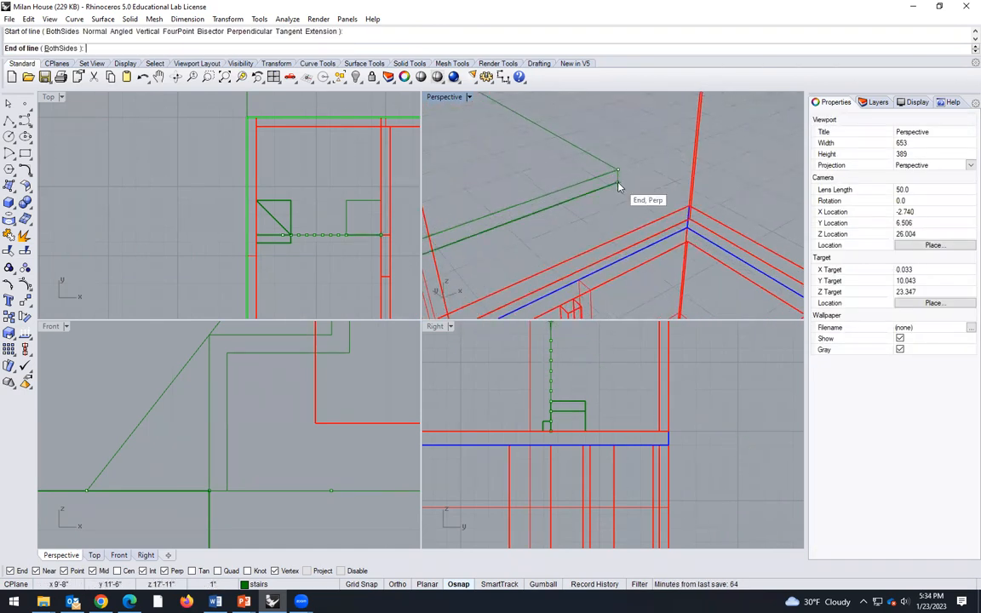
click(619, 182)
- Chamfer the offset landing polyline to the stepped profile's offset curve with distances of 0, so the two meet in a corner
scroll(643, 175, down, 5)
scroll(643, 176, down, 3)
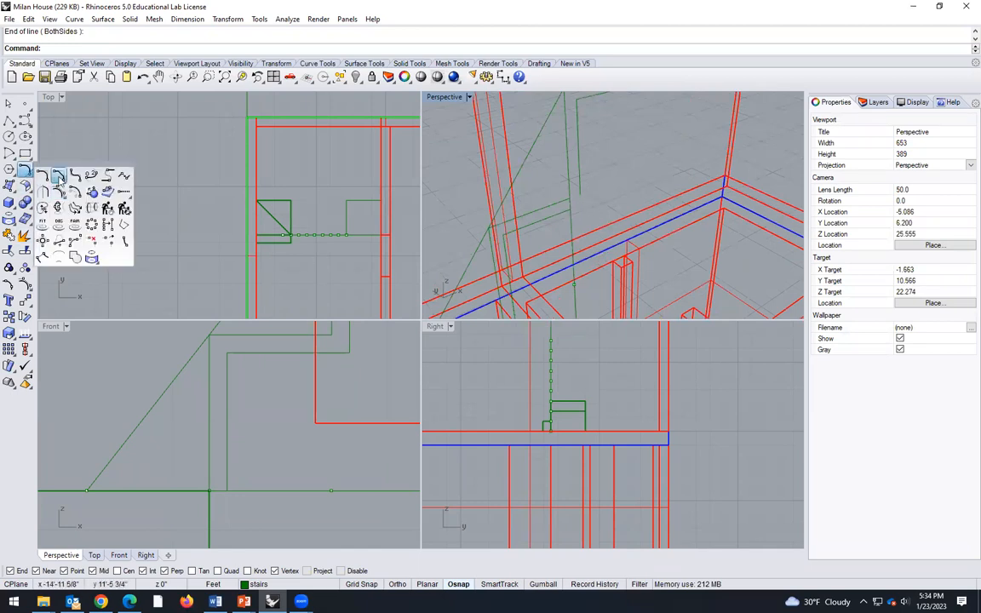
click(58, 175)
click(570, 188)
click(580, 189)
scroll(588, 215, down, 2)
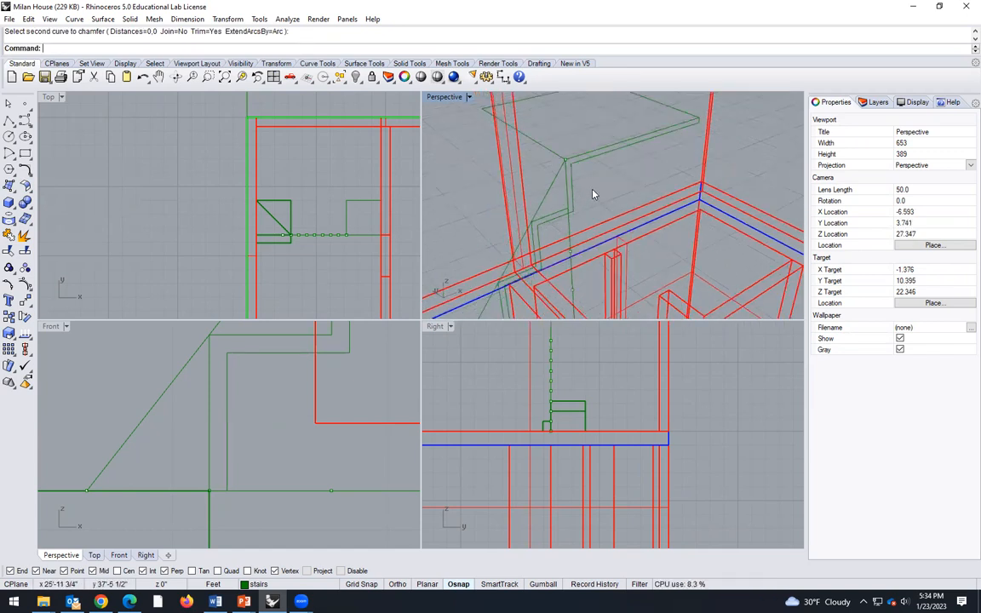
scroll(593, 195, down, 2)
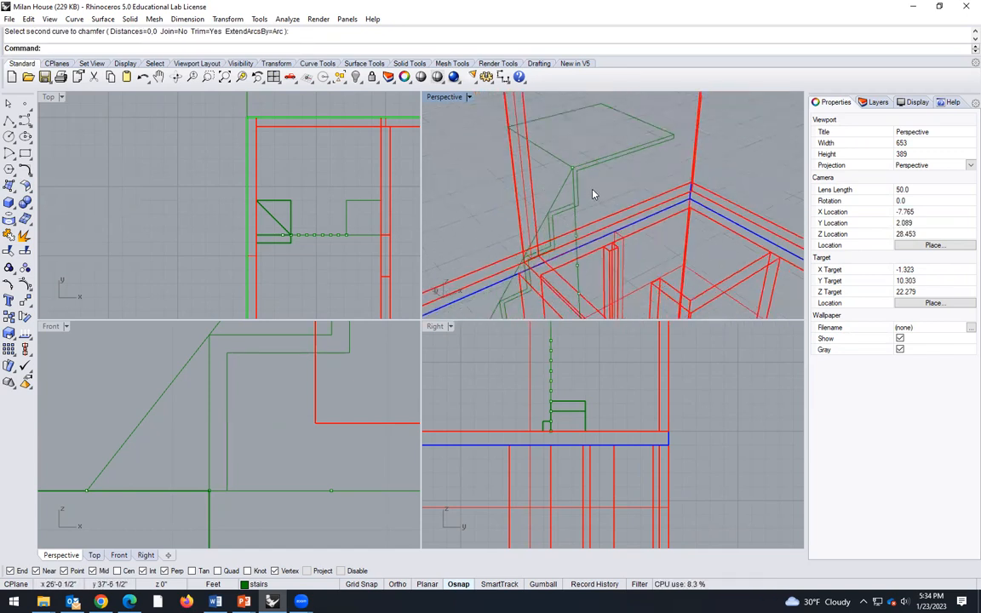
- Join the short closing line at the landing's far end with the offset landing polyline and the original landing polyline
click(7, 235)
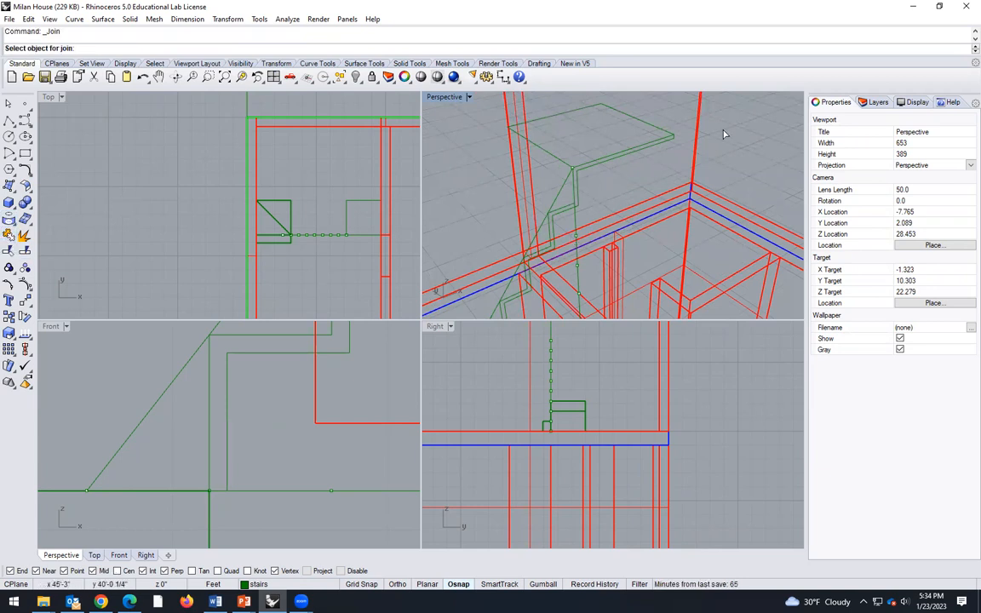
scroll(686, 142, up, 4)
click(690, 158)
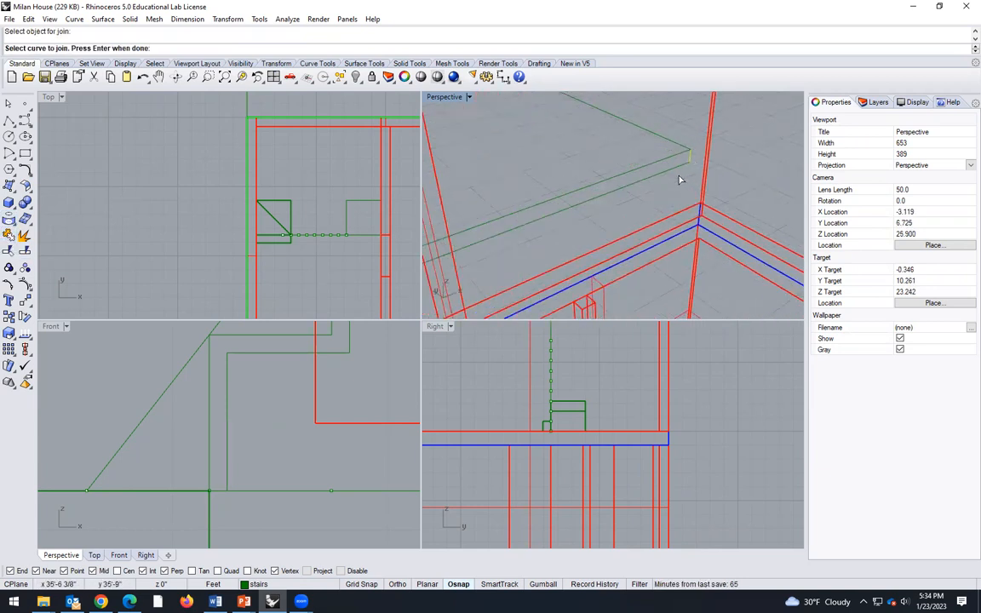
click(671, 174)
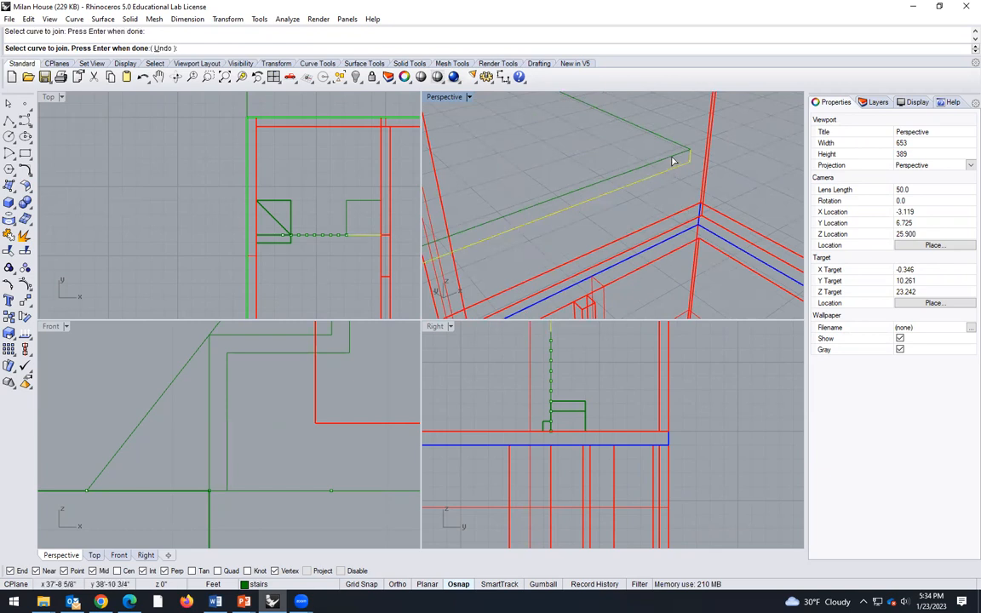
scroll(663, 171, down, 3)
click(483, 307)
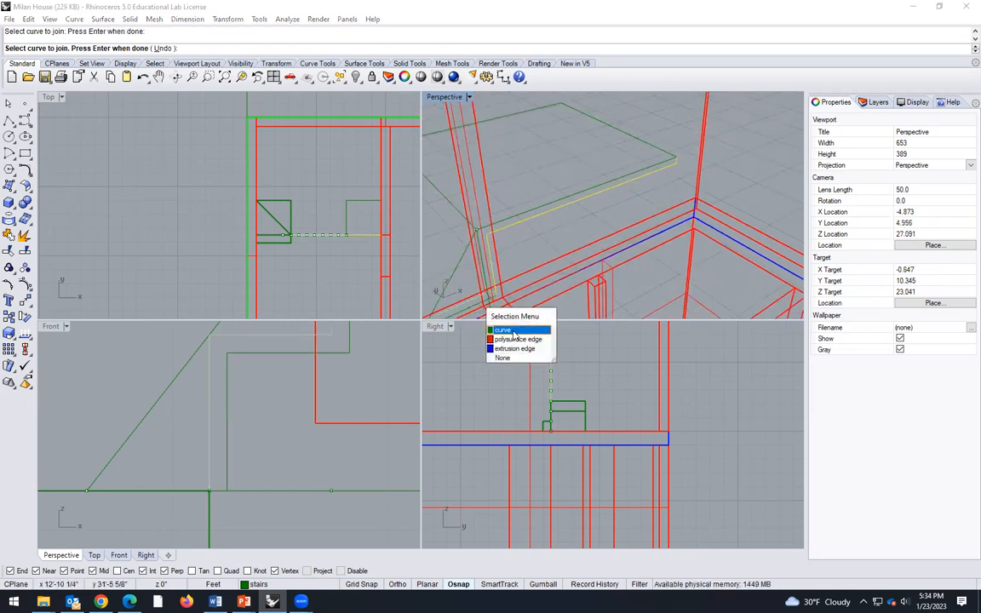
click(513, 331)
click(549, 323)
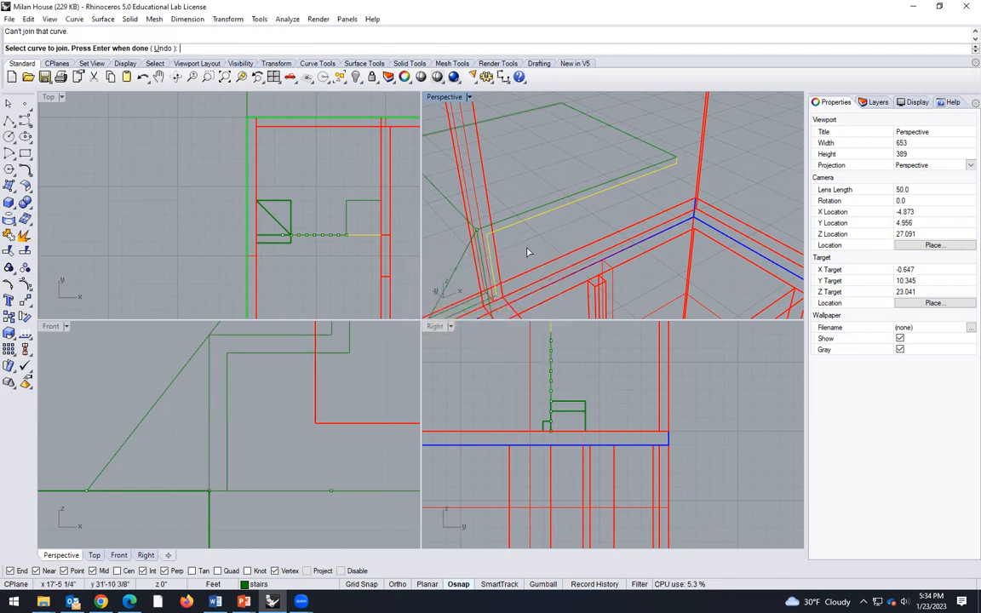
scroll(530, 247, down, 2)
click(546, 238)
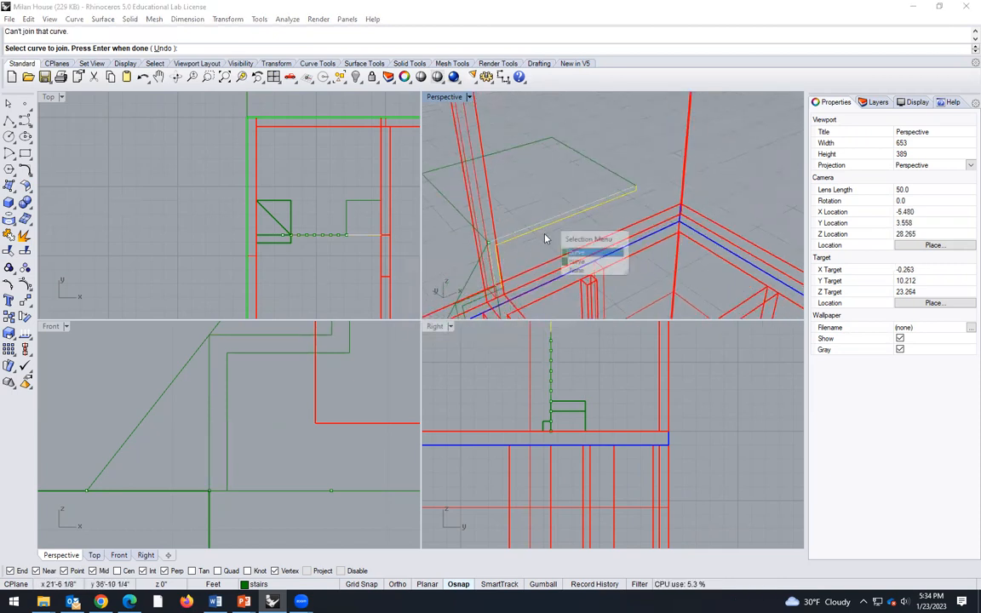
click(582, 254)
- Add the remaining stepped profile curve and the short line at the flight's foot to the join, closing the profile
scroll(528, 200, down, 7)
scroll(525, 212, up, 7)
click(514, 180)
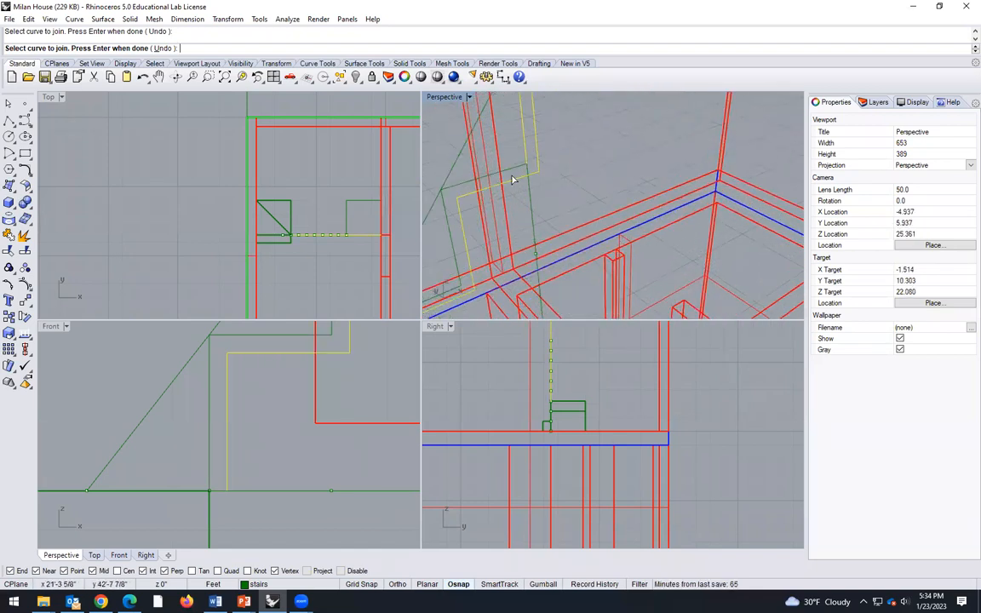
right_drag(449, 230, 521, 199)
scroll(551, 225, up, 10)
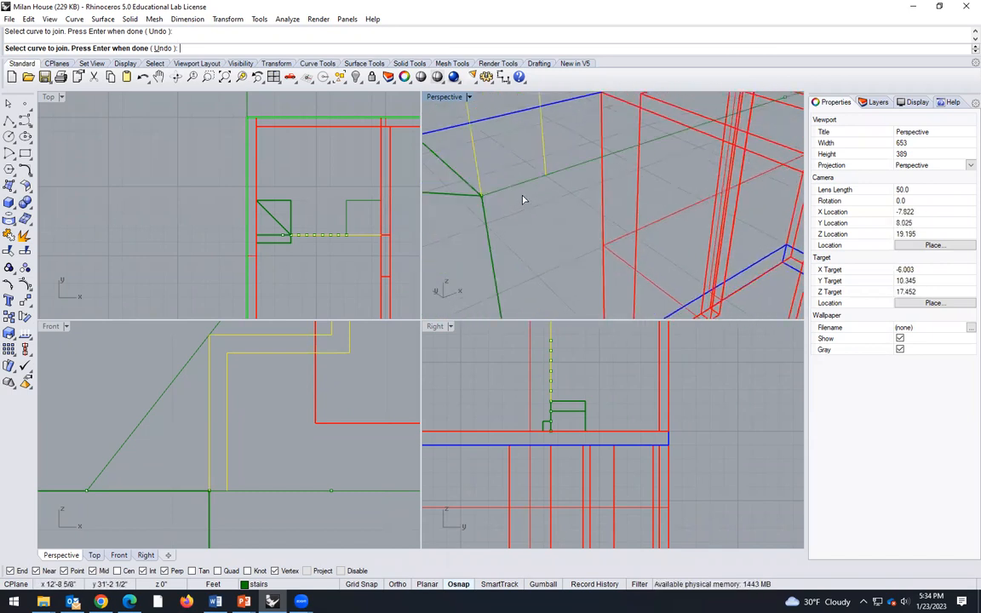
click(527, 202)
click(553, 222)
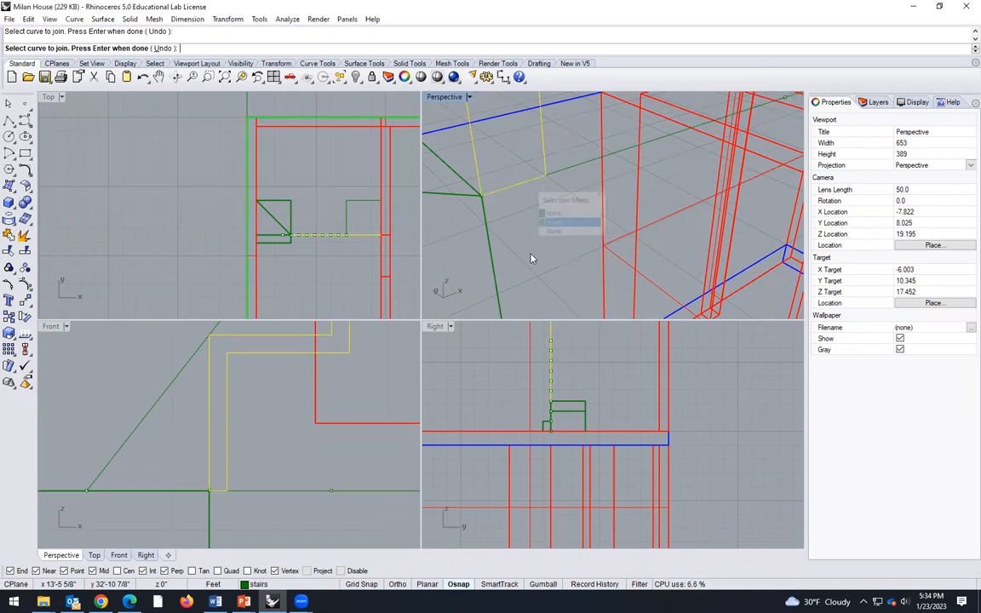
key(Return)
- Extrude the closed flight-and-landing profile as a solid across the full width of the landing with ExtrudeCrv
scroll(514, 238, down, 5)
scroll(515, 151, up, 5)
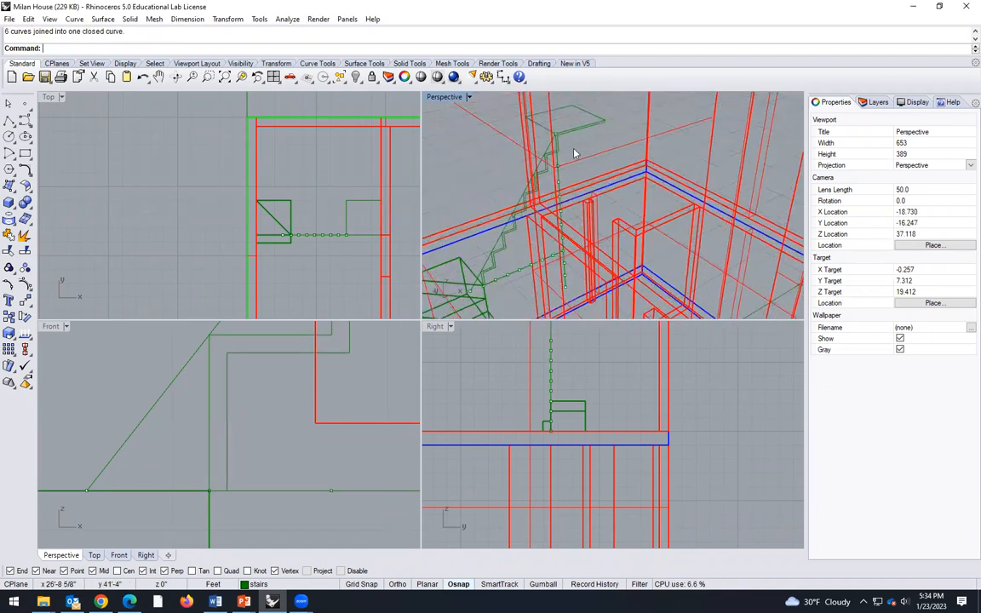
click(579, 128)
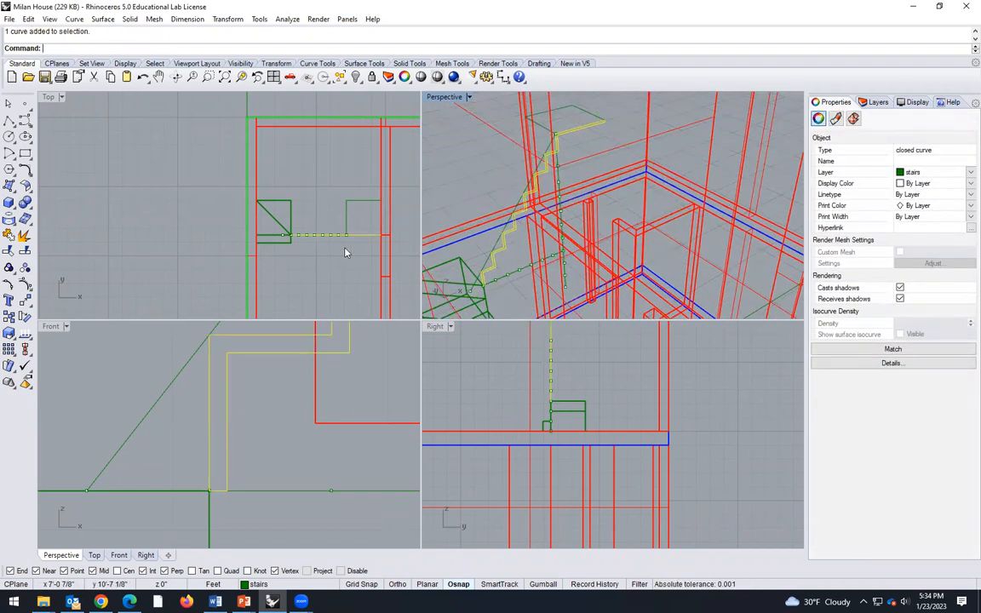
key(Return)
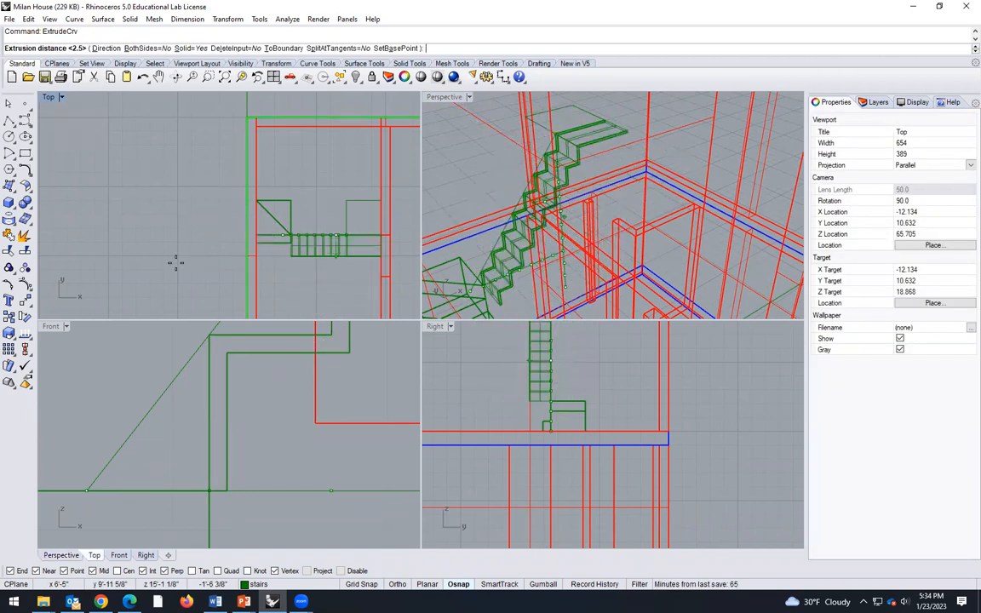
click(459, 266)
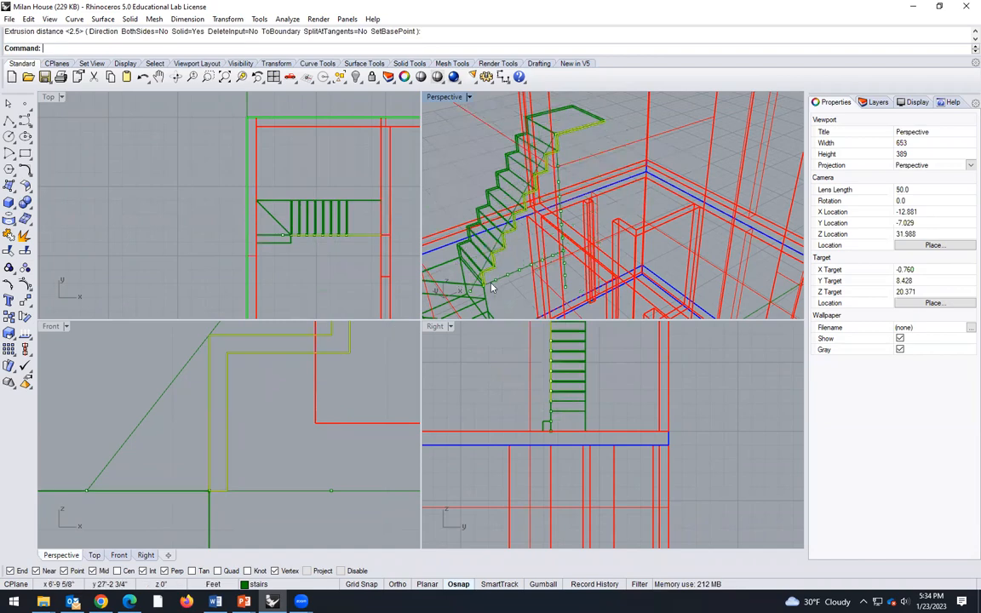
- Examine the extruded flight, winders and upper landing within the house from several angles
scroll(468, 191, down, 3)
right_drag(475, 192, 598, 248)
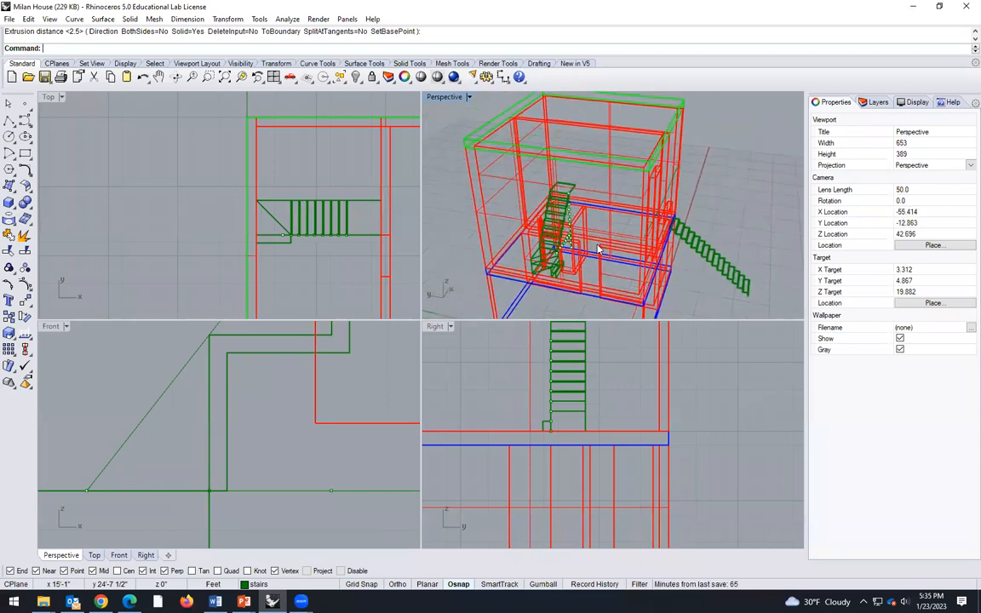
scroll(593, 254, down, 6)
scroll(596, 239, up, 10)
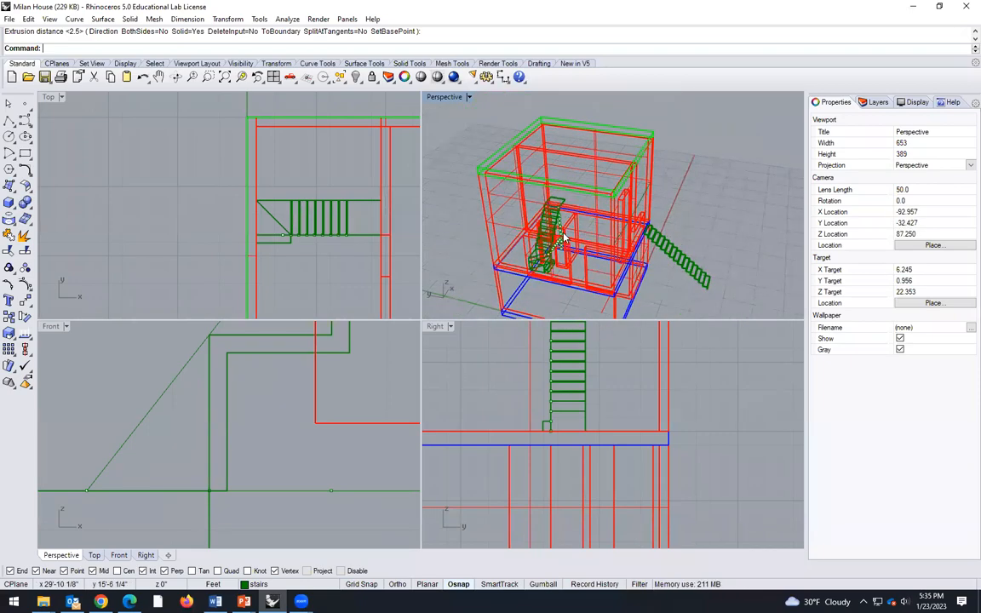
scroll(554, 258, up, 2)
right_drag(545, 259, 694, 276)
scroll(595, 209, down, 5)
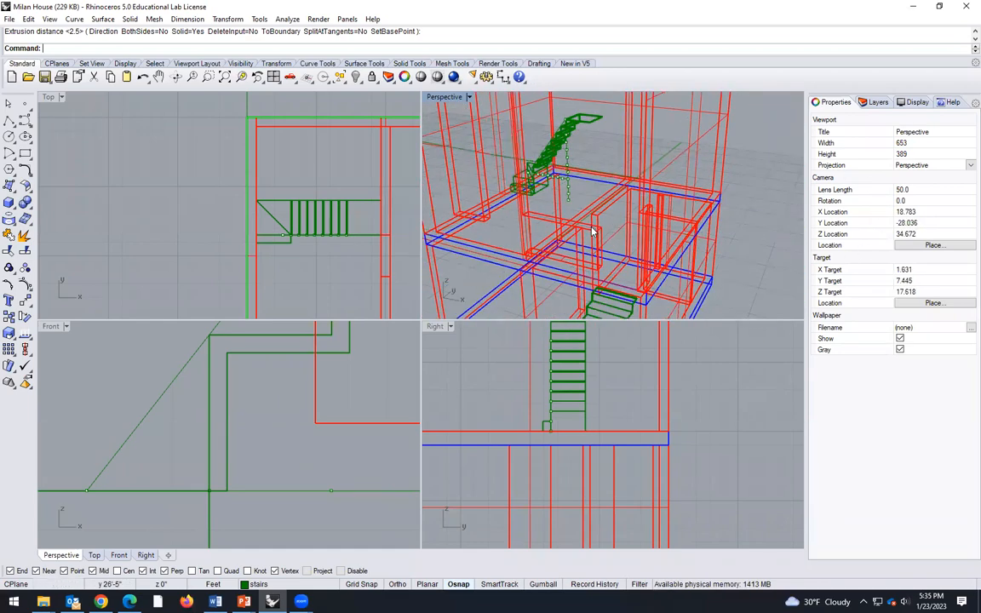
right_drag(596, 219, 638, 212)
scroll(613, 210, up, 5)
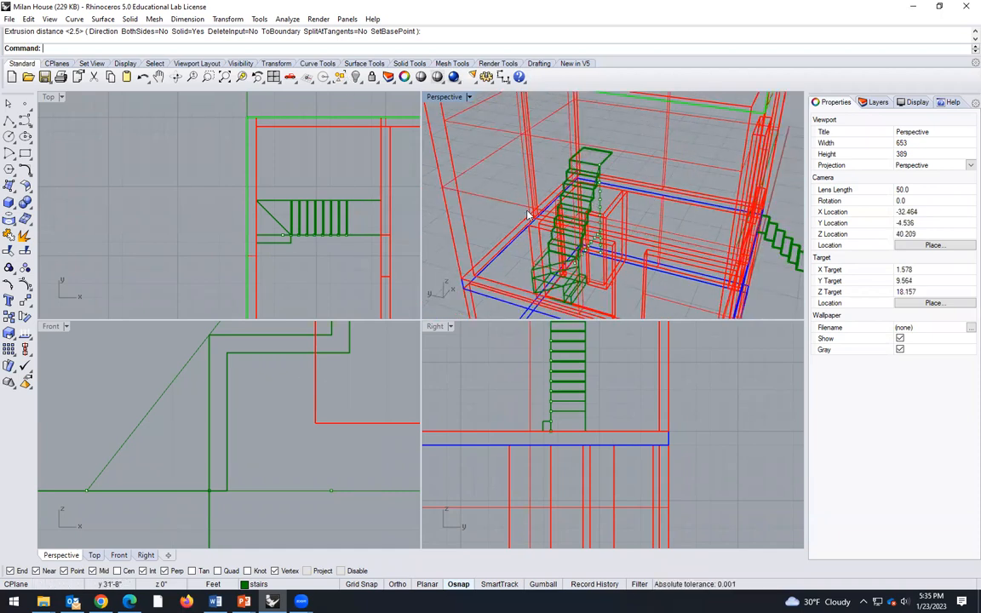
- Check the stair and room layout in the Milan house Urban infill floor plans in PowerPoint, and return to Rhino
mouse_move(243, 601)
click(332, 490)
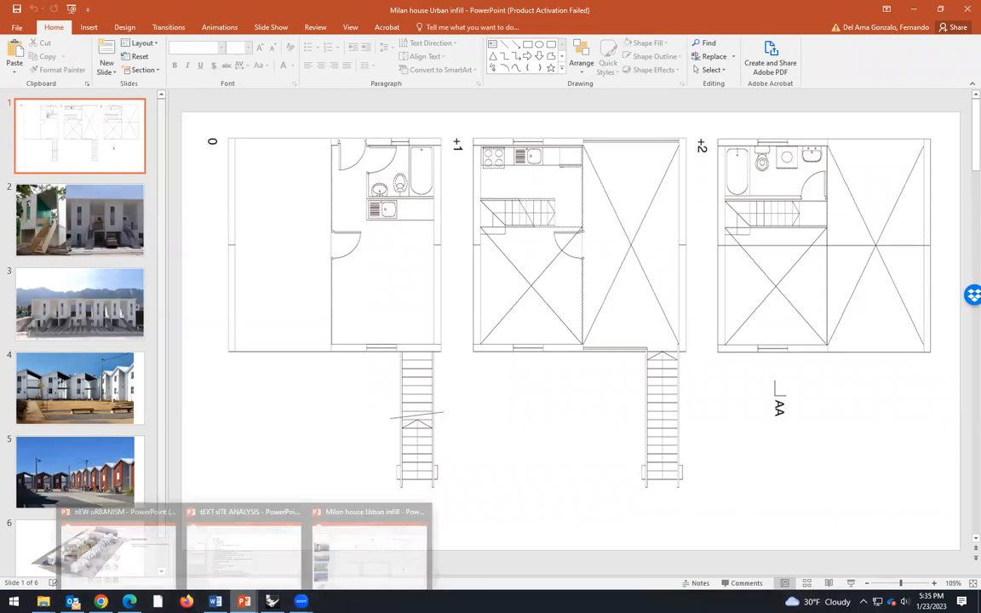
click(271, 601)
- Draw a rectangle at landing height from the upper landing's outer rear corner to the opposite wall corner, covering the room behind the stair
scroll(589, 248, down, 3)
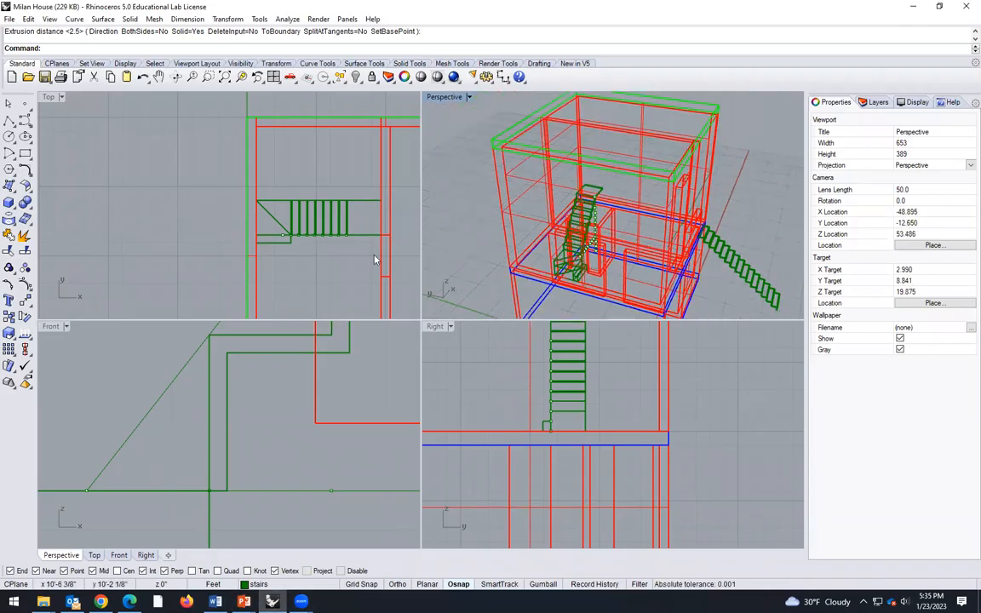
scroll(305, 250, down, 2)
right_drag(553, 219, 465, 249)
scroll(541, 205, up, 4)
mouse_move(595, 179)
right_down()
mouse_move(577, 179)
mouse_move(601, 183)
mouse_move(586, 178)
right_up()
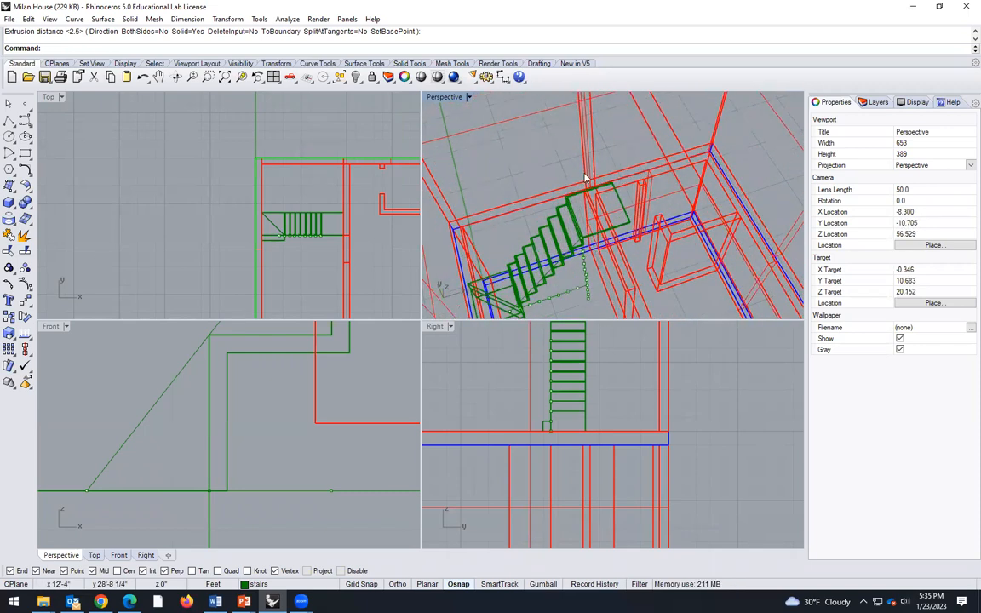
click(24, 154)
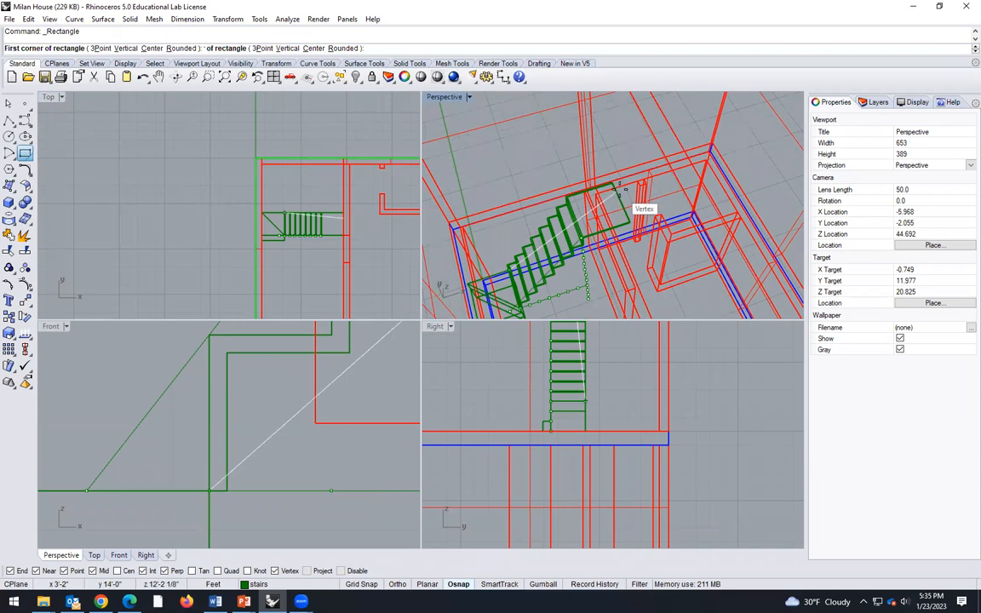
scroll(629, 188, up, 5)
scroll(616, 187, up, 1)
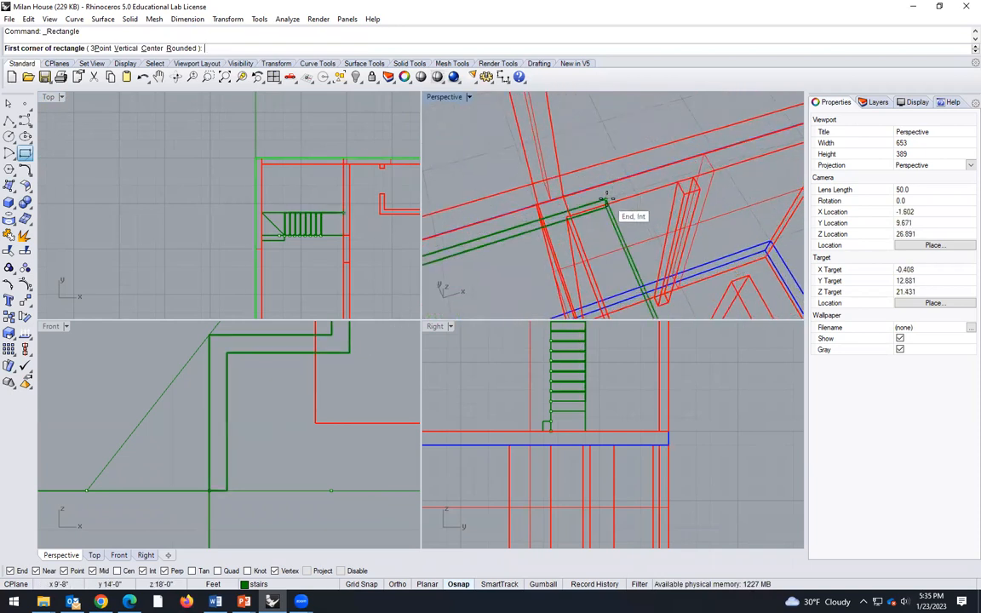
click(611, 198)
scroll(656, 207, up, 3)
scroll(657, 207, down, 5)
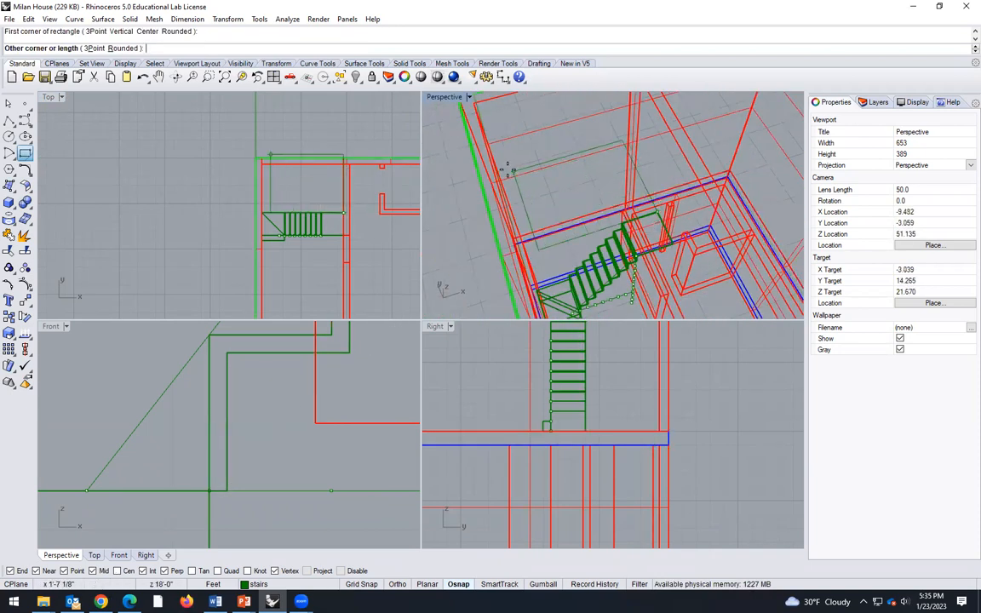
click(493, 166)
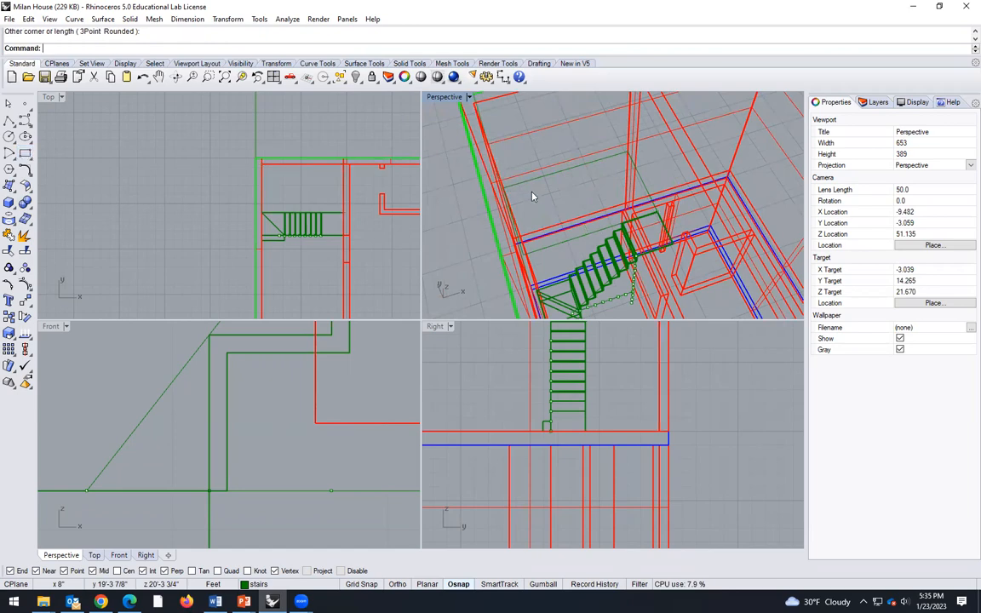
- Extrude the rectangle downward as a solid with ExtrudeCrv, down to the first step below the upper landing
scroll(604, 193, down, 6)
right_drag(603, 205, 693, 147)
scroll(596, 187, up, 8)
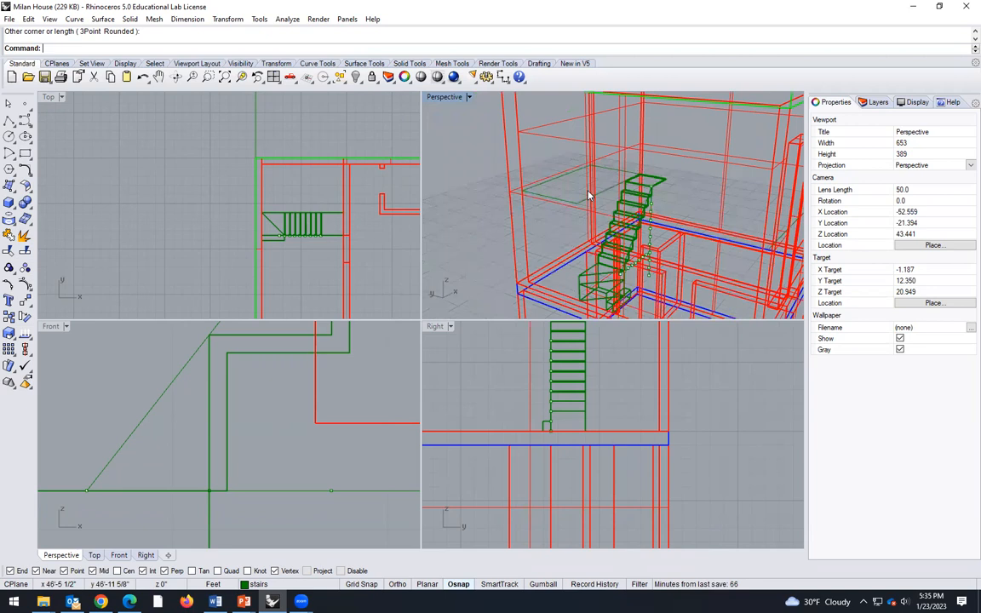
click(562, 228)
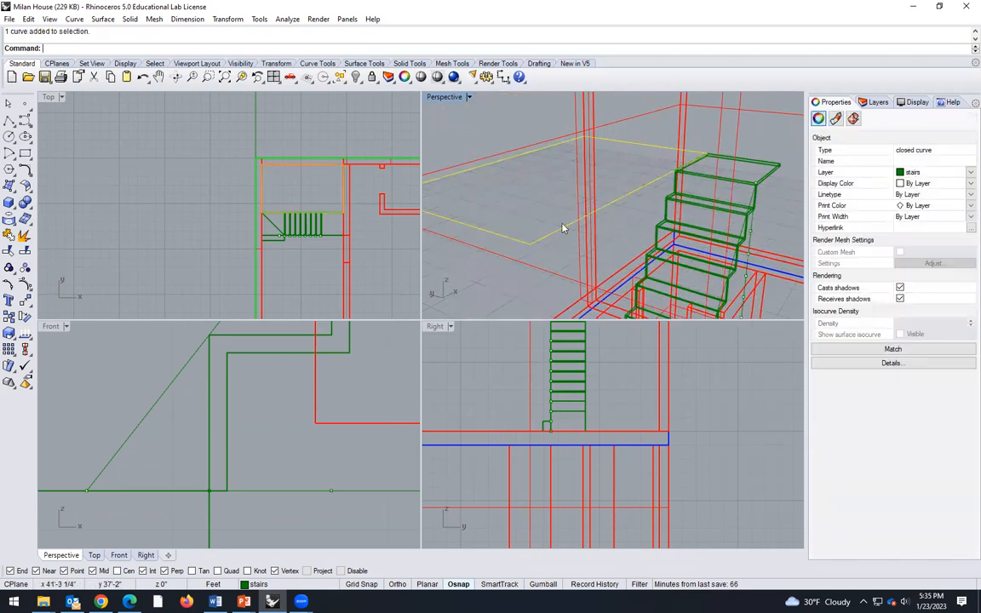
text(ExtrudeCrv)
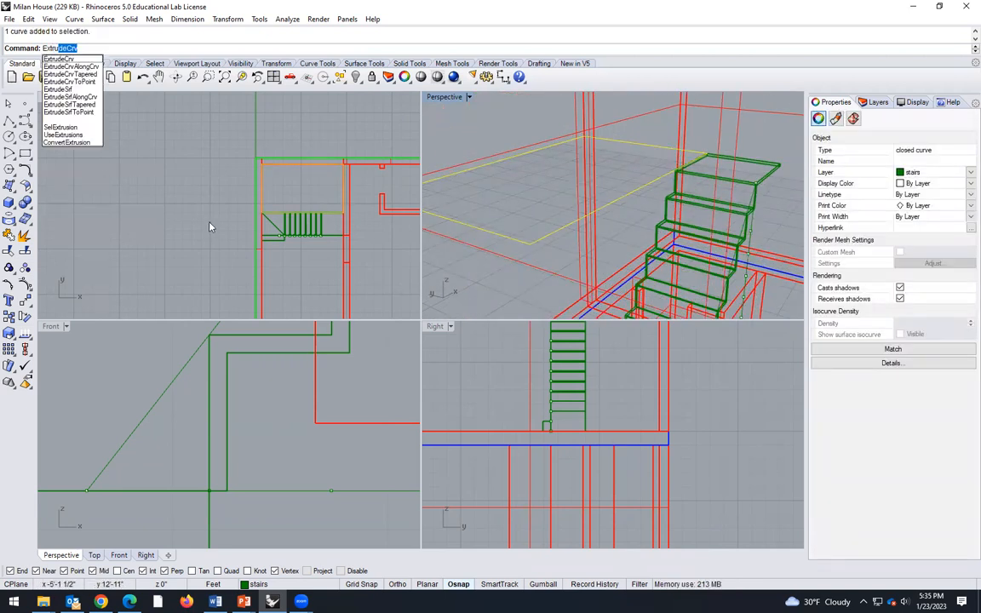
key(Return)
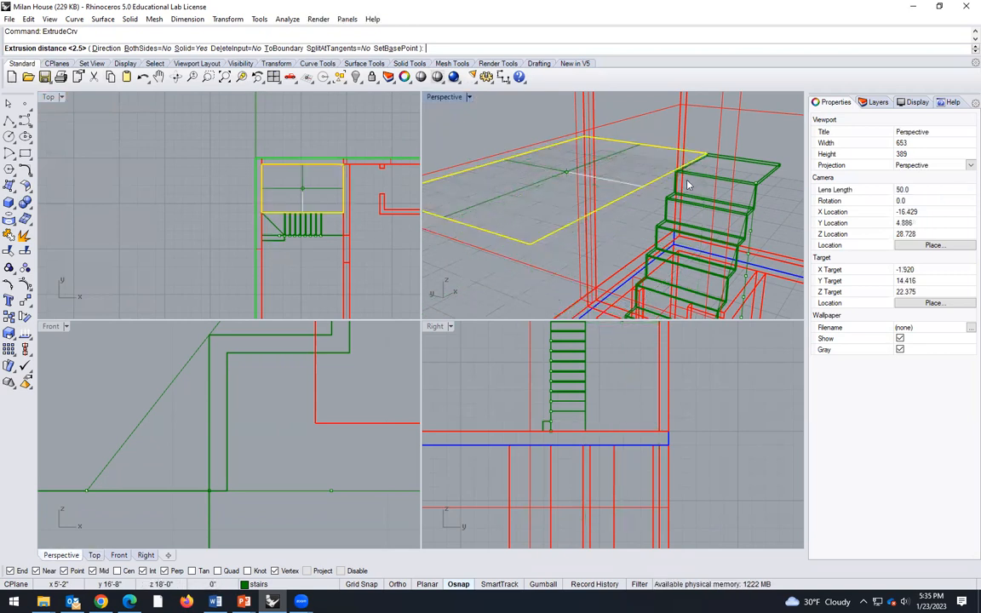
click(677, 196)
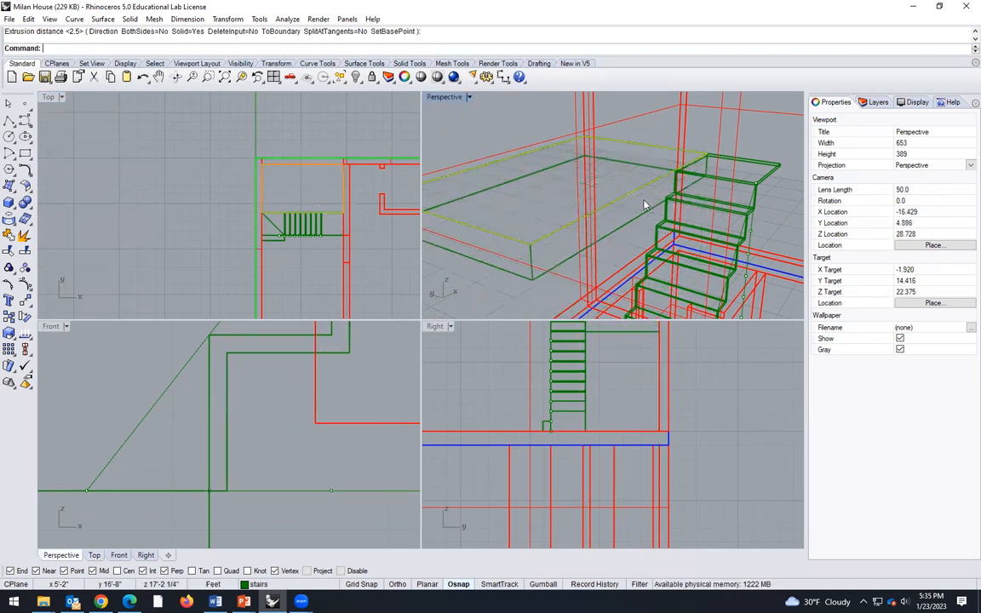
- Assign the extruded upper-floor slab beside the stair to the floor layer
scroll(482, 219, down, 8)
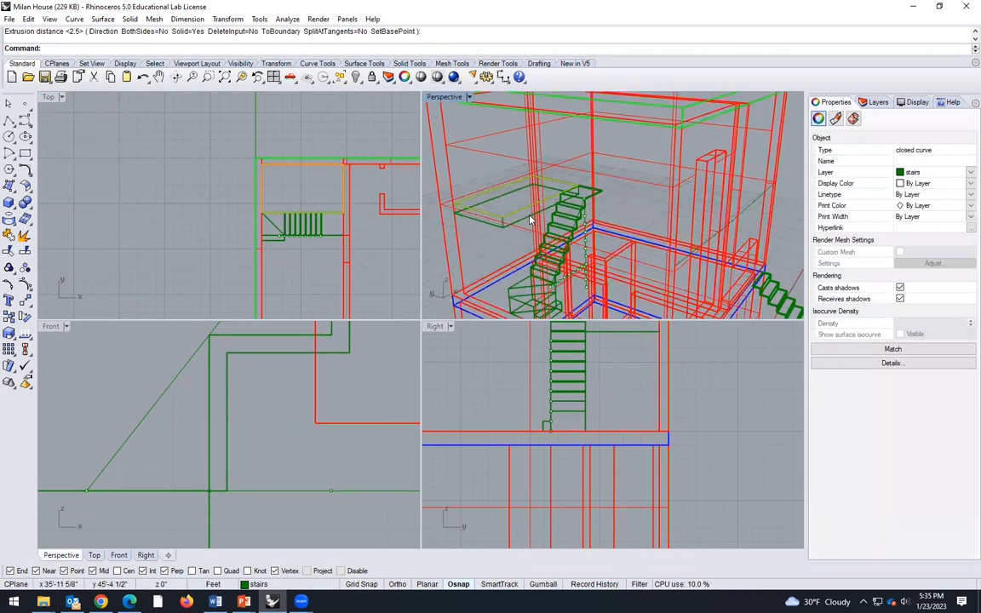
click(534, 226)
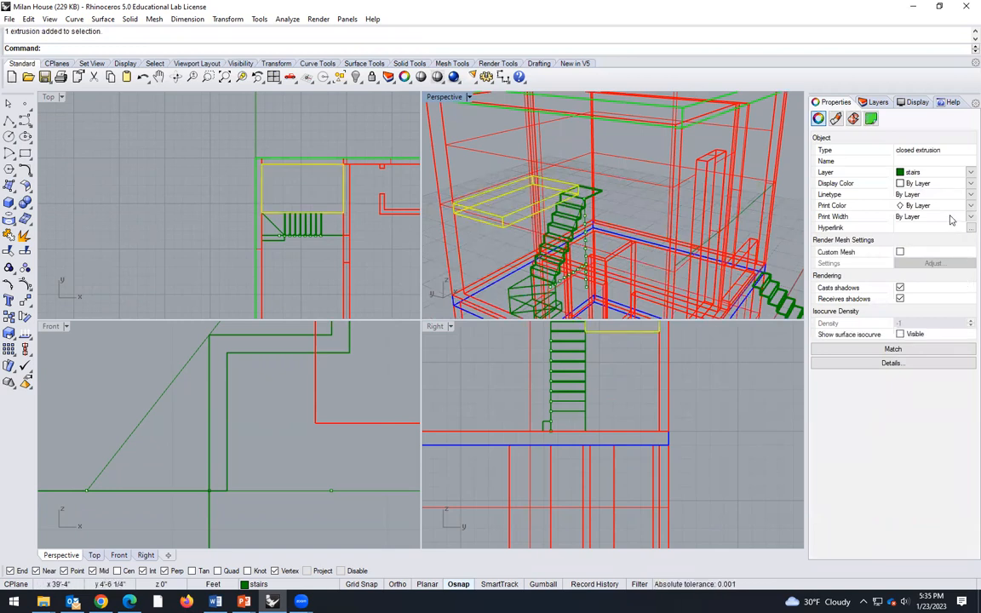
click(963, 174)
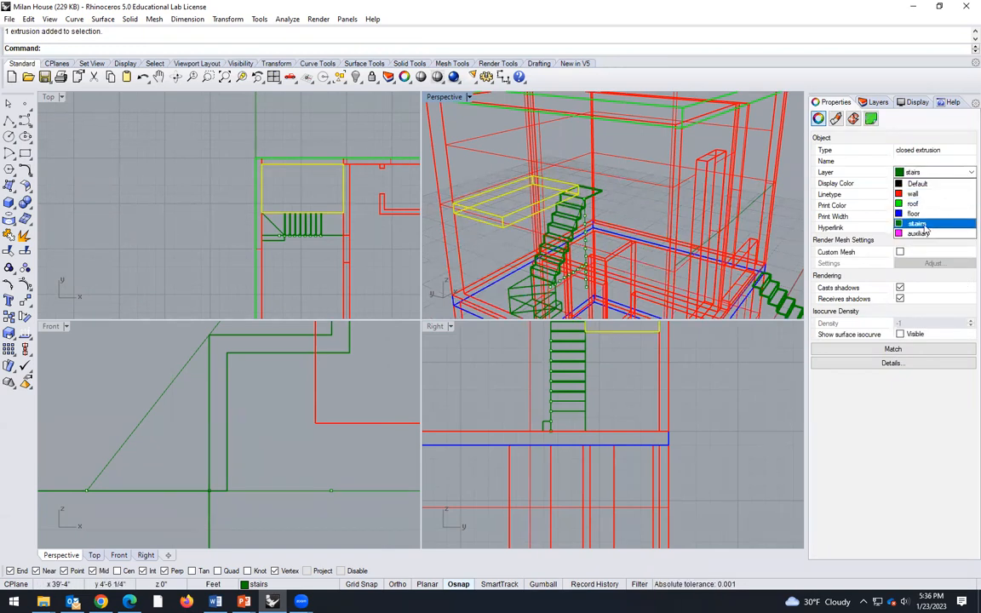
click(918, 214)
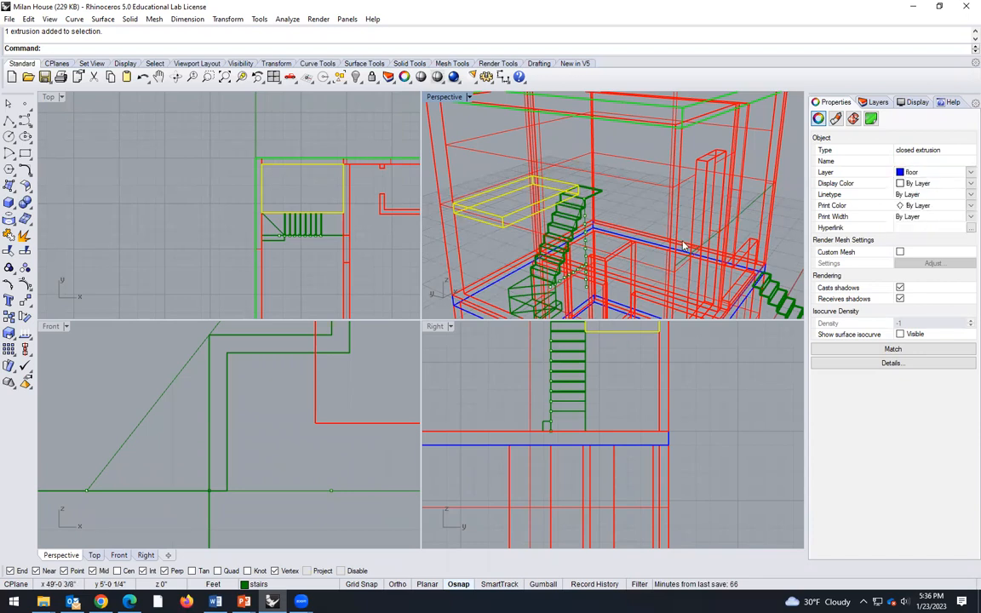
click(782, 227)
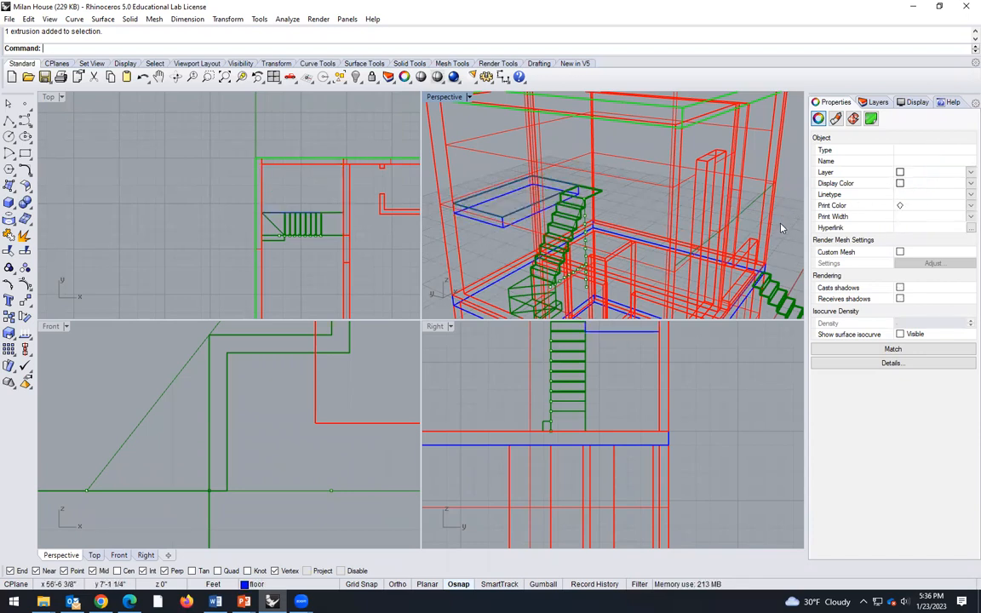
- Delete the leftover rectangle curve on top of the upper-floor slab
scroll(472, 230, down, 6)
scroll(484, 232, up, 6)
mouse_move(488, 245)
right_down()
mouse_move(457, 242)
mouse_move(485, 242)
right_up()
scroll(486, 226, up, 4)
click(485, 221)
click(473, 226)
key(Delete)
- Examine the new upper-floor slab, the landing and the stair within the whole house from the opposite side
scroll(590, 239, down, 5)
right_drag(732, 195, 879, 228)
scroll(666, 236, down, 4)
right_drag(545, 218, 568, 143)
scroll(614, 225, up, 7)
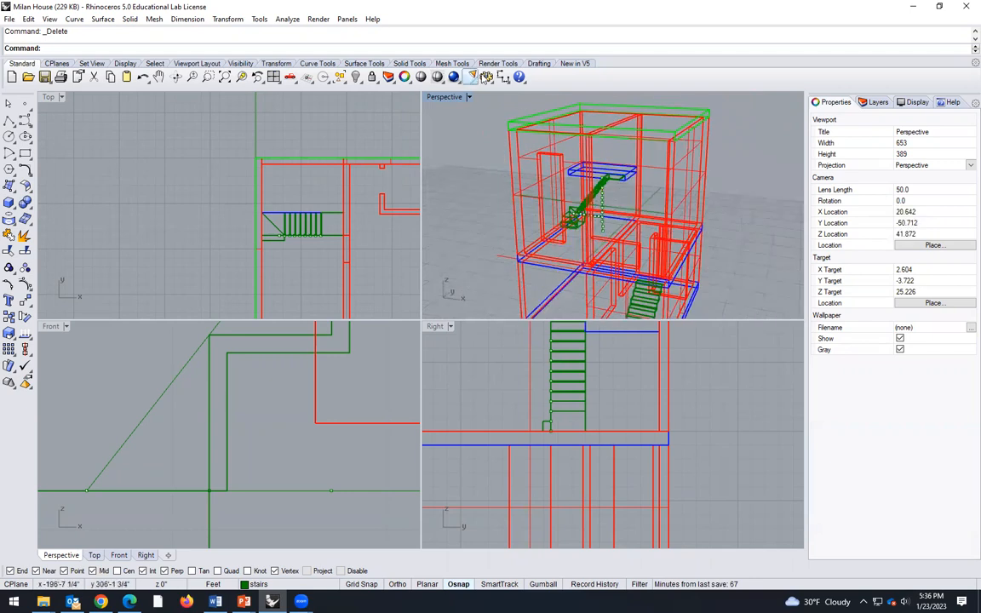